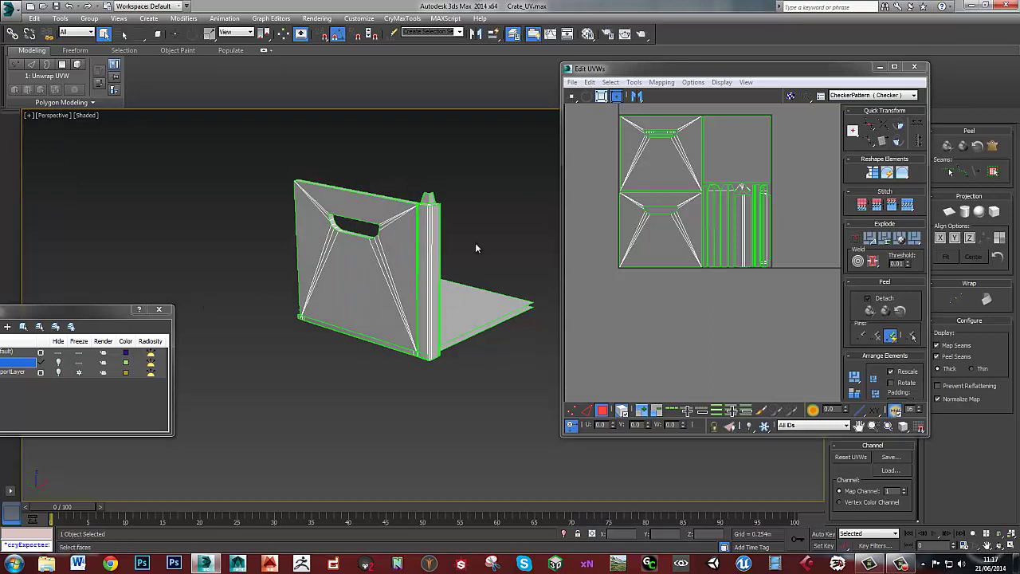
# - Examine the crate's packed UV layout, from the two handle panels to the square shell and narrow strips
pyautogui.moveTo(706, 202); pyautogui.dragTo(705, 232, button='middle')
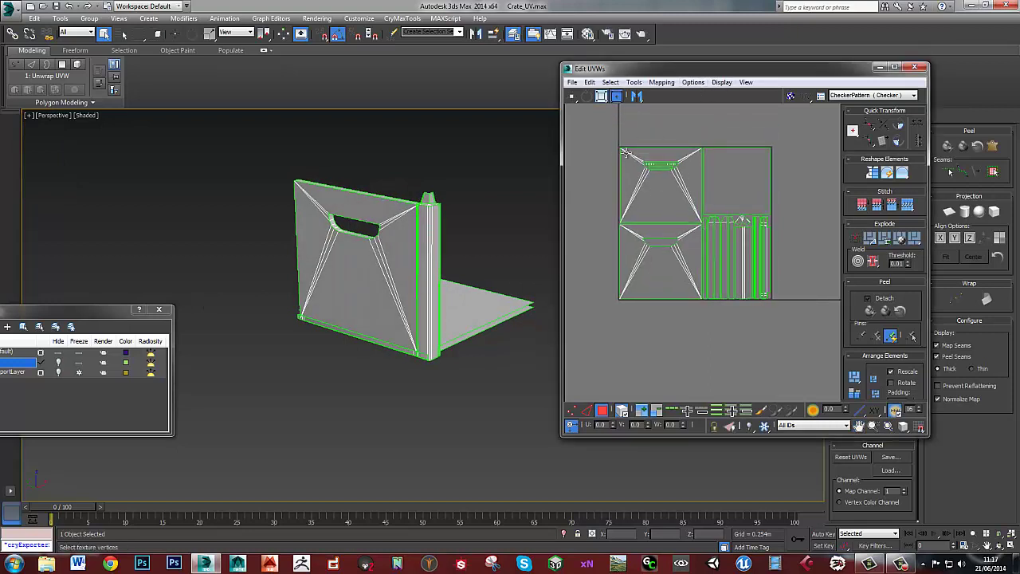
pyautogui.moveTo(606, 139); pyautogui.dragTo(775, 308)
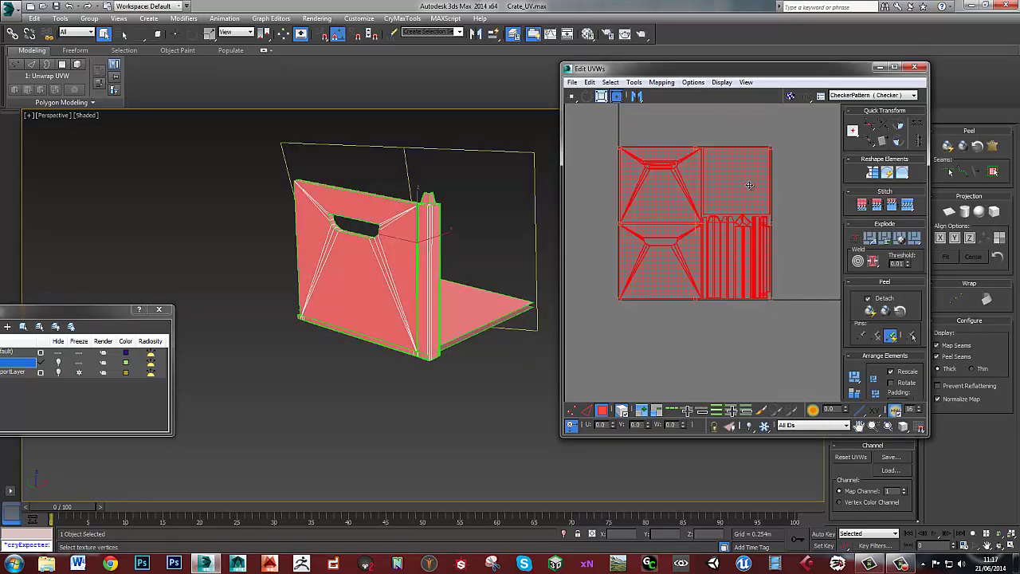
pyautogui.moveTo(763, 233); pyautogui.dragTo(745, 213, button='middle')
pyautogui.scroll(3, 749, 219)
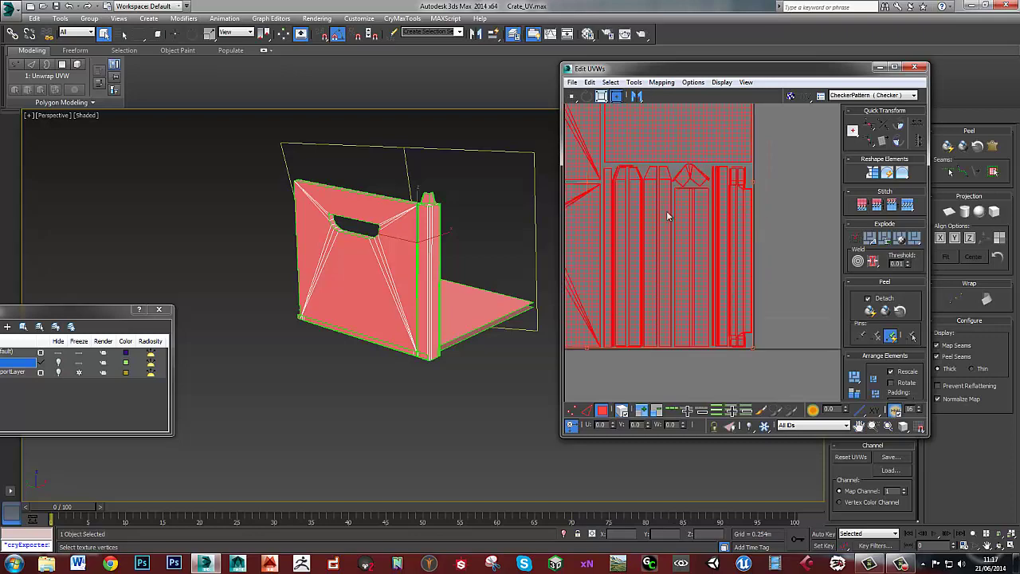
pyautogui.moveTo(685, 158); pyautogui.dragTo(748, 266, button='middle')
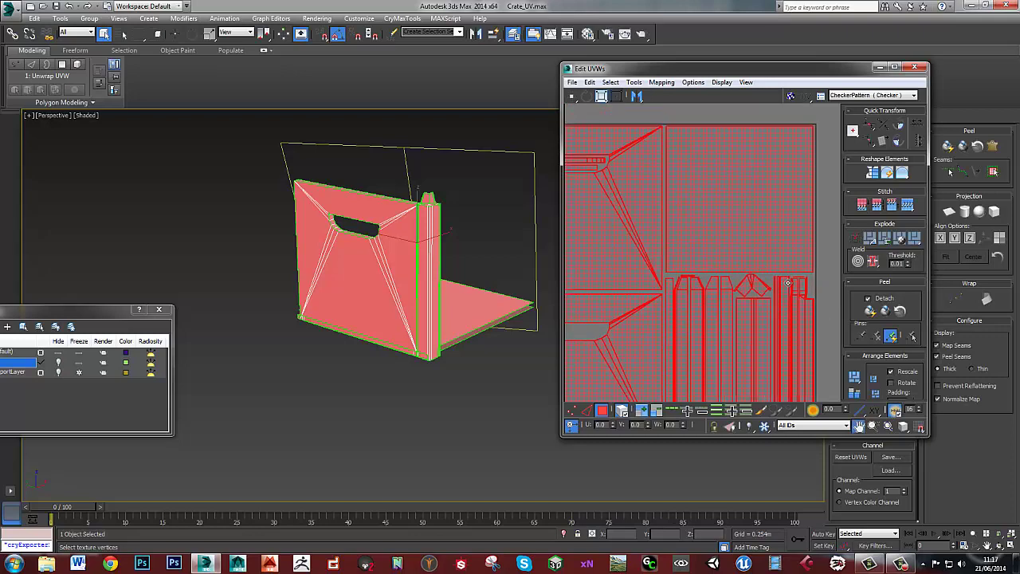
pyautogui.scroll(-1, 748, 267)
pyautogui.moveTo(648, 278); pyautogui.dragTo(684, 235, button='middle')
pyautogui.scroll(-1, 716, 230)
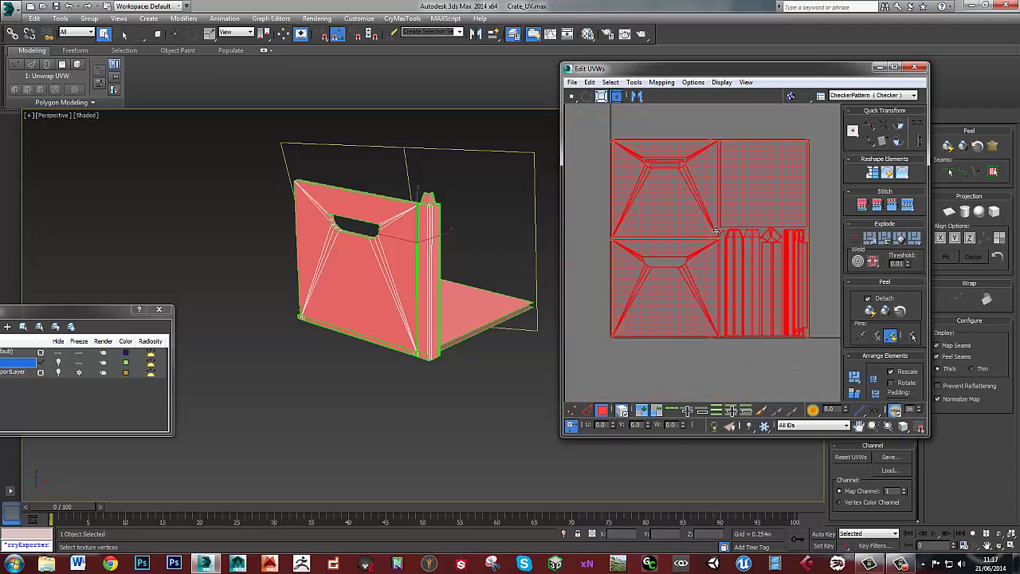
pyautogui.moveTo(749, 231); pyautogui.dragTo(733, 237, button='middle')
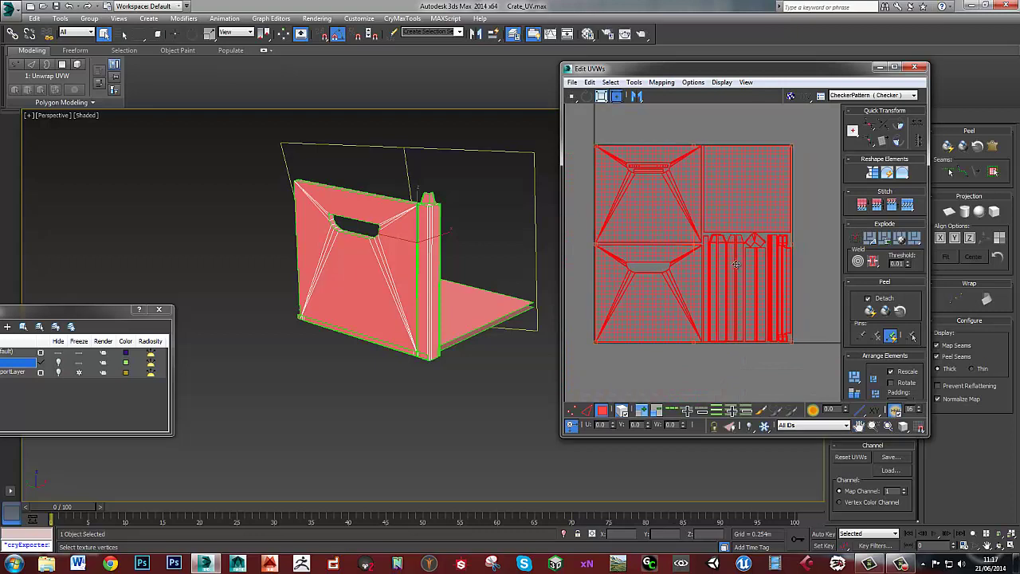
pyautogui.click(826, 240)
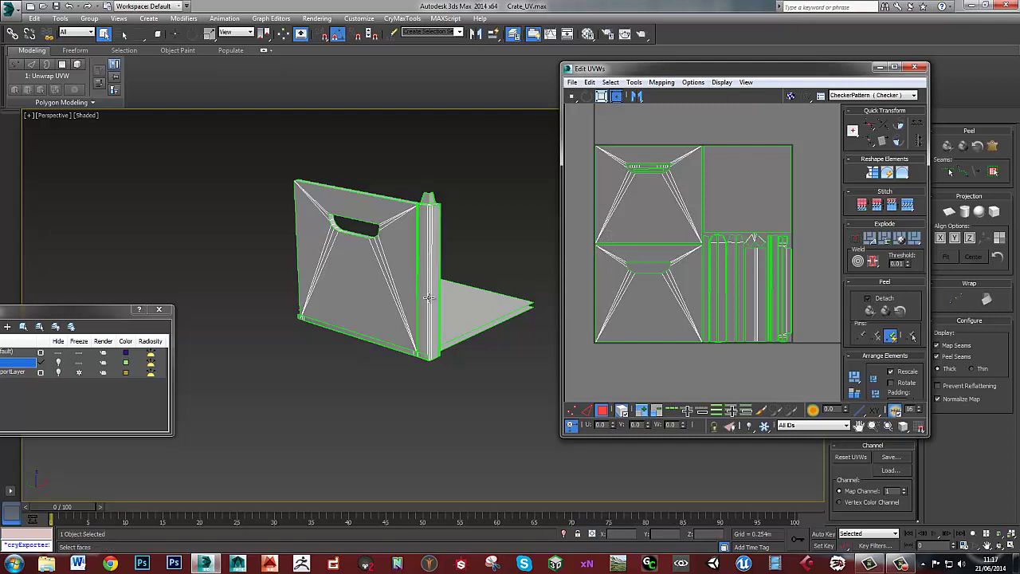
# - Select the crate's base panel and check how its upper and underside faces map to the square UV shell
pyautogui.click(462, 311)
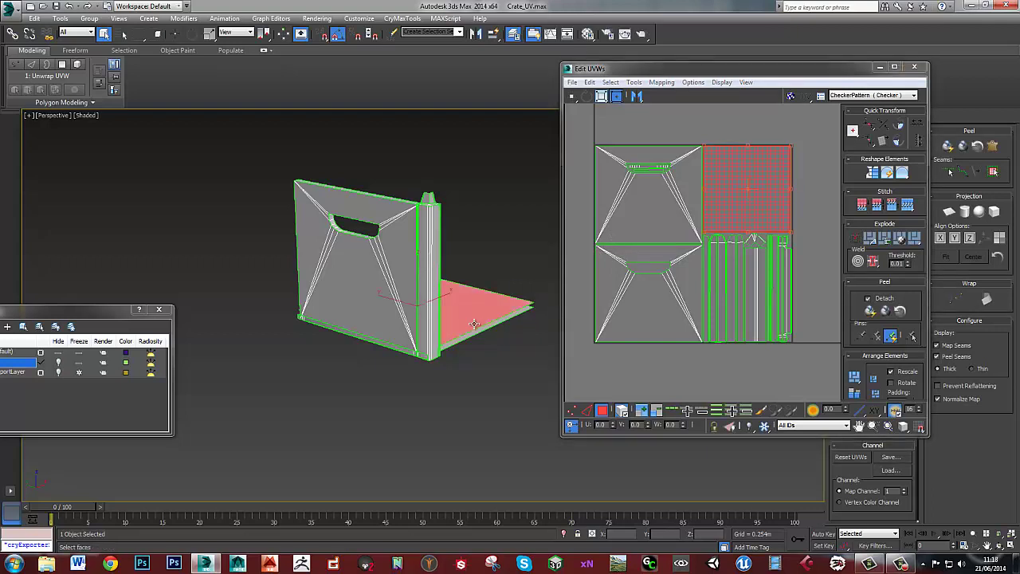
pyautogui.keyDown('alt'); pyautogui.moveTo(483, 308); pyautogui.dragTo(348, 333, button='middle'); pyautogui.keyUp('alt')
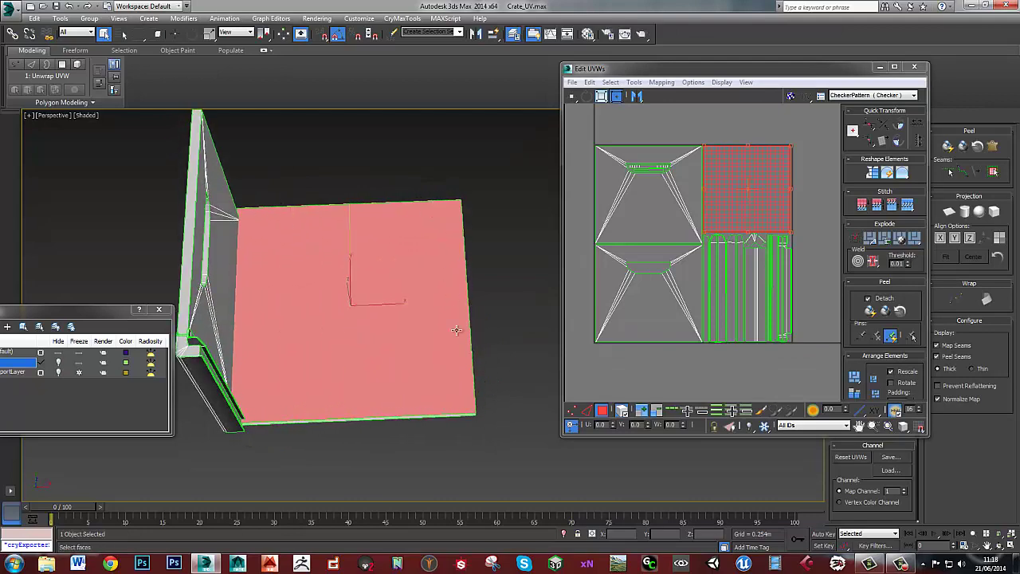
pyautogui.keyDown('alt'); pyautogui.moveTo(465, 401); pyautogui.dragTo(371, 178, button='middle'); pyautogui.keyUp('alt')
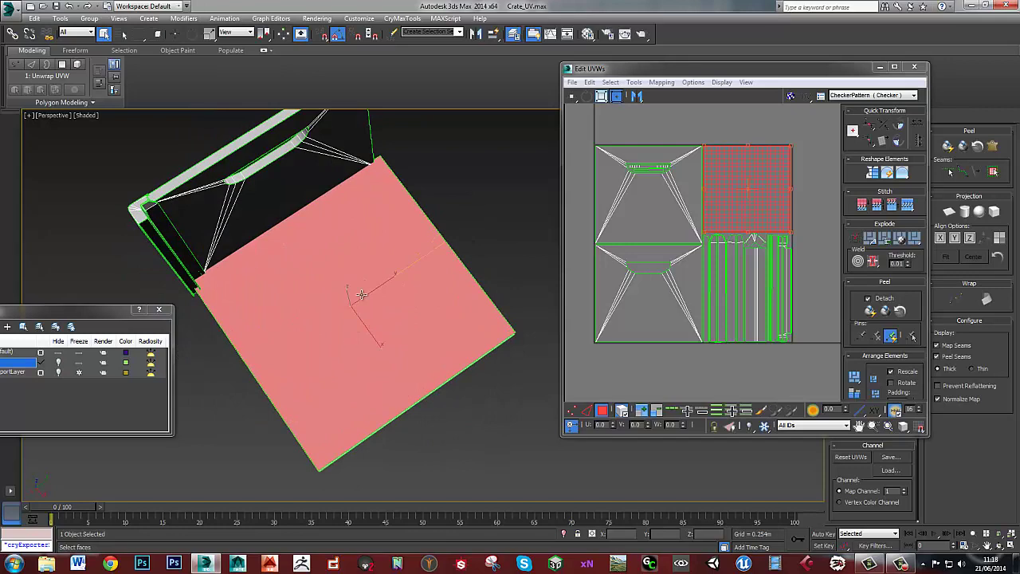
pyautogui.moveTo(362, 295)
pyautogui.keyDown('alt'); pyautogui.mouseDown(button='middle')
pyautogui.moveTo(392, 388)
pyautogui.moveTo(392, 290)
pyautogui.moveTo(362, 299)
pyautogui.mouseUp(button='middle'); pyautogui.keyUp('alt')
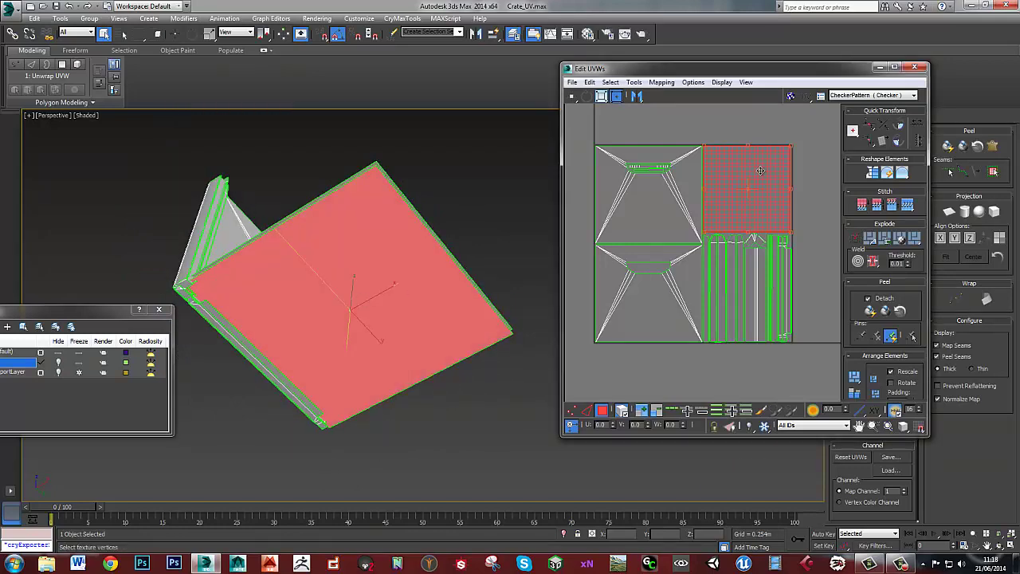
pyautogui.keyDown('alt'); pyautogui.moveTo(417, 194); pyautogui.dragTo(404, 224, button='middle'); pyautogui.keyUp('alt')
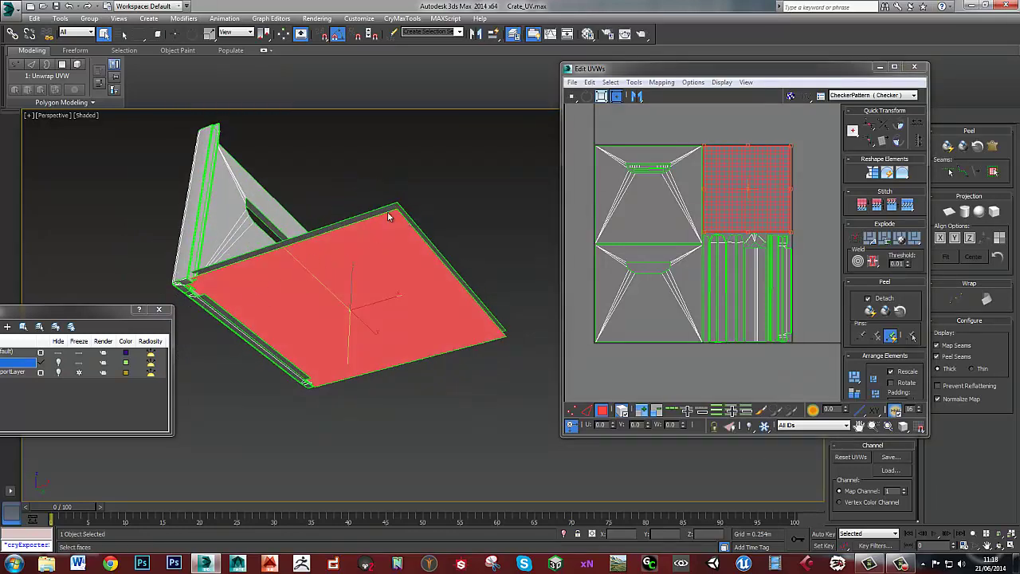
pyautogui.keyDown('alt'); pyautogui.moveTo(217, 271); pyautogui.dragTo(467, 230, button='middle'); pyautogui.keyUp('alt')
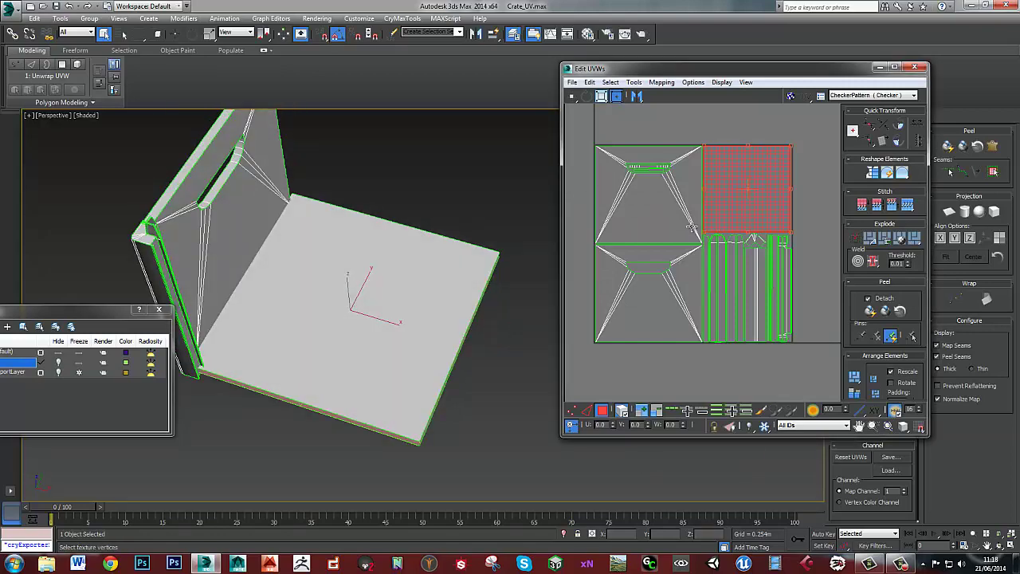
pyautogui.moveTo(391, 360)
pyautogui.keyDown('alt'); pyautogui.mouseDown(button='middle')
pyautogui.moveTo(391, 278)
pyautogui.moveTo(463, 225)
pyautogui.mouseUp(button='middle'); pyautogui.keyUp('alt')
pyautogui.keyDown('alt'); pyautogui.click(355, 291); pyautogui.keyUp('alt')
pyautogui.click(347, 271)
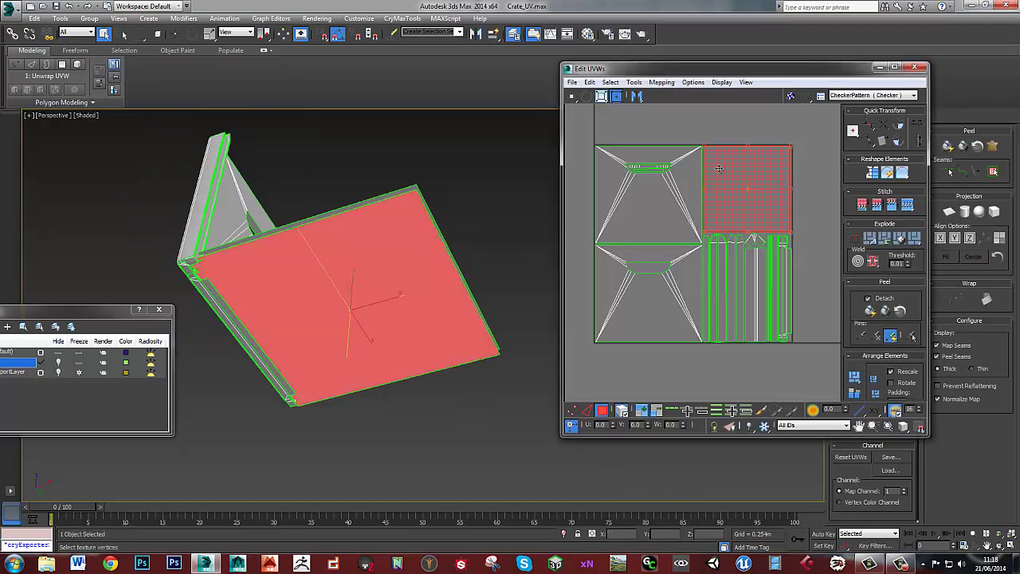
pyautogui.keyDown('alt'); pyautogui.moveTo(444, 182); pyautogui.dragTo(298, 282, button='middle'); pyautogui.keyUp('alt')
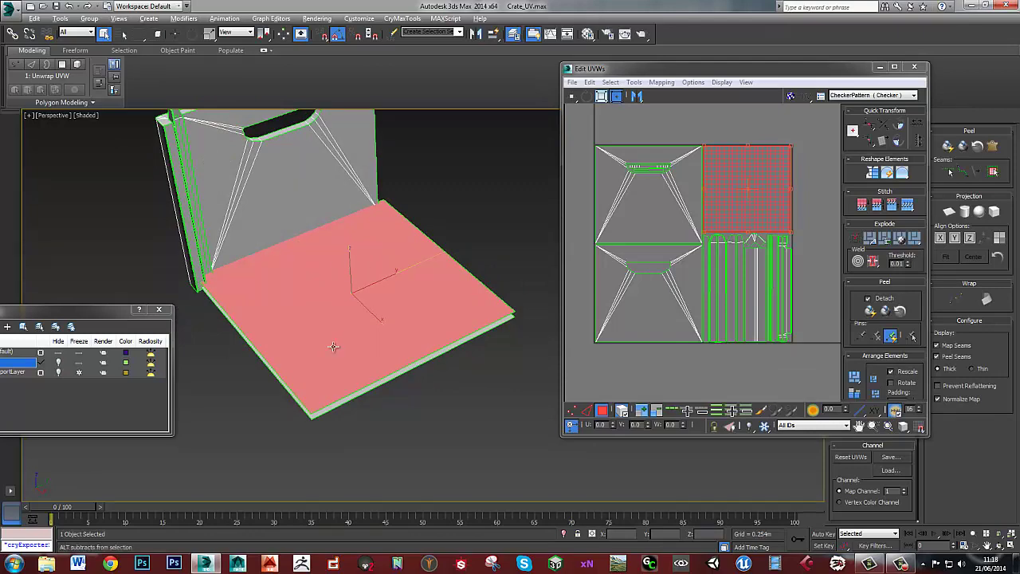
# - Select the underside face of the base panel and offset its square UV shell one full tile along U
pyautogui.keyDown('alt'); pyautogui.moveTo(334, 325); pyautogui.dragTo(338, 304, button='middle'); pyautogui.keyUp('alt')
pyautogui.click(499, 154)
pyautogui.click(338, 303)
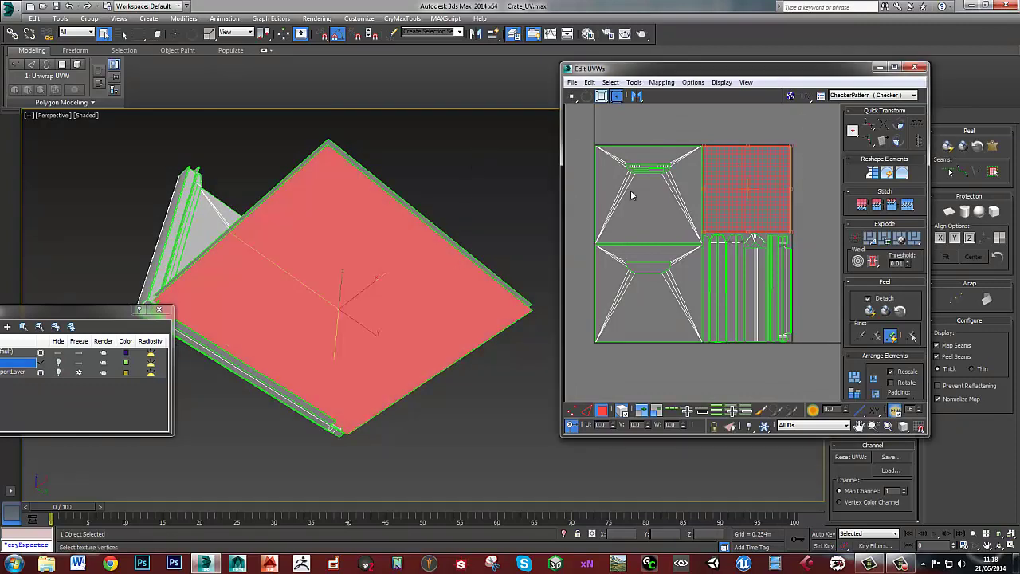
pyautogui.doubleClick(744, 71)
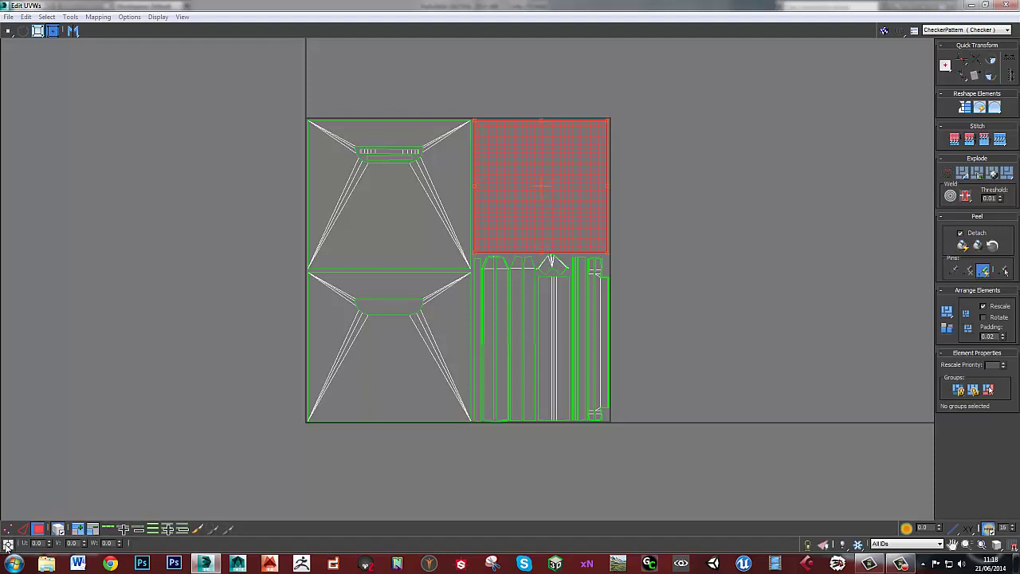
pyautogui.click(6, 545)
pyautogui.press('Return')
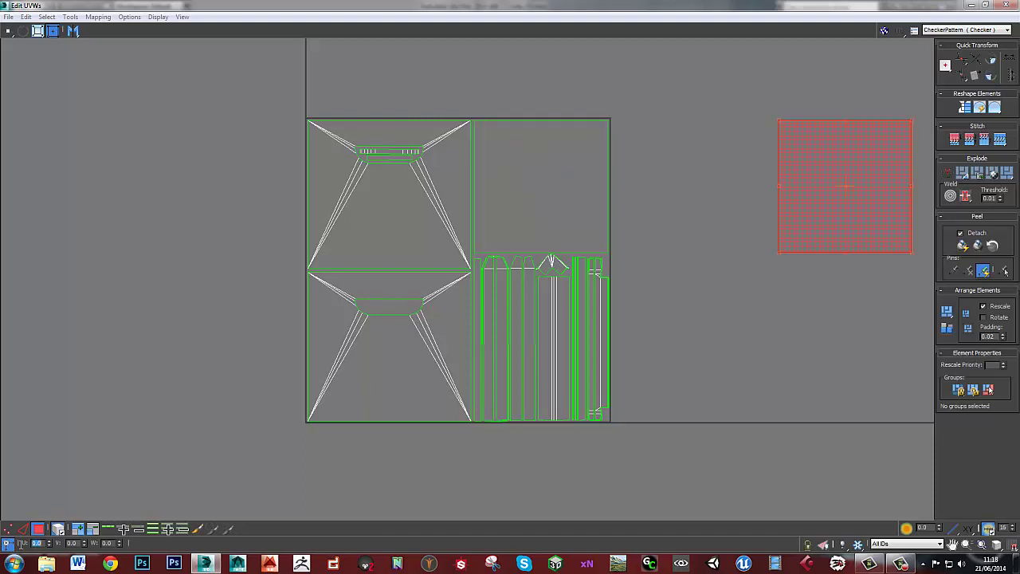
pyautogui.click(693, 255)
pyautogui.moveTo(693, 255); pyautogui.dragTo(575, 296, button='middle')
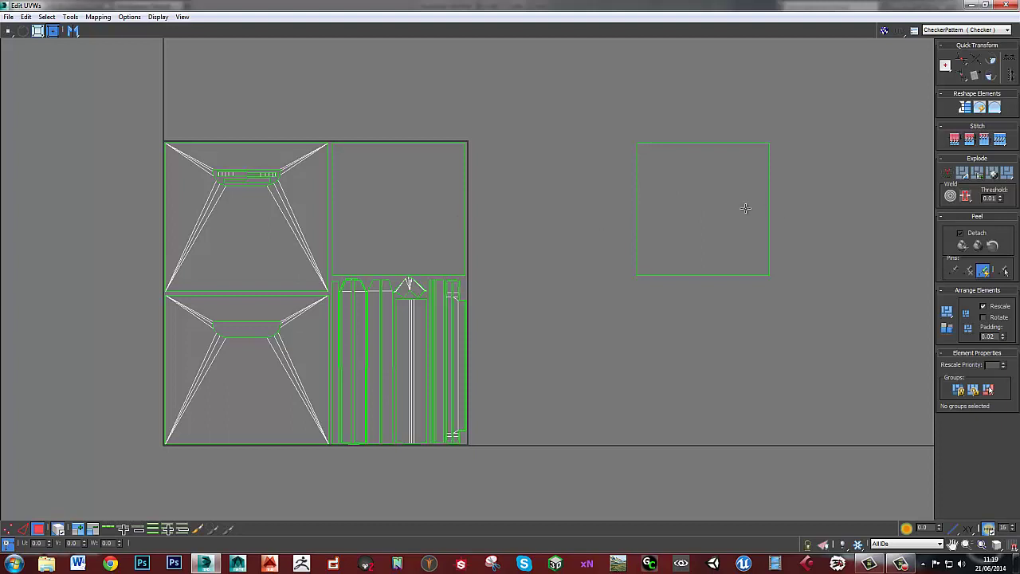
pyautogui.click(704, 217)
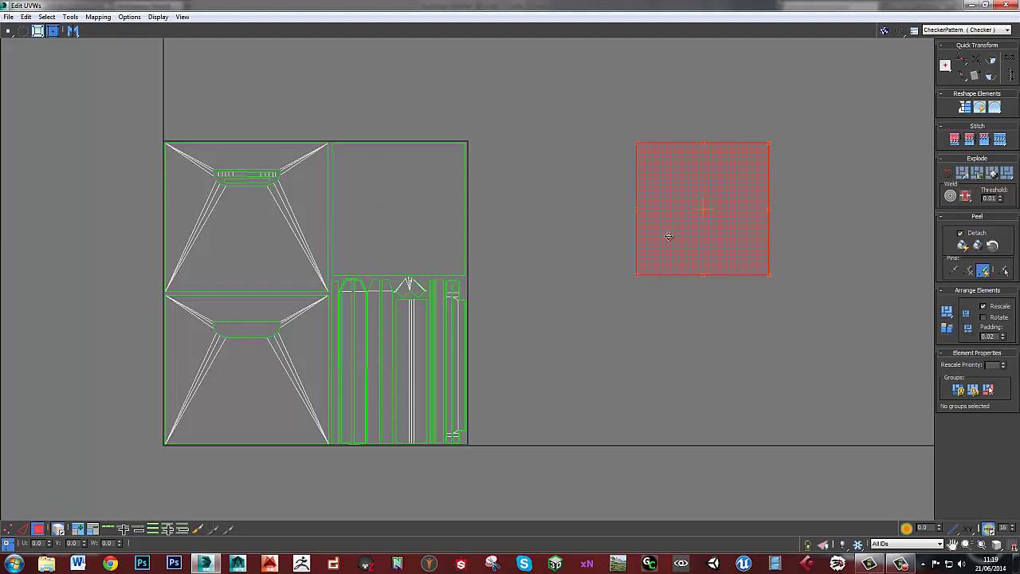
# - Select the long narrow strip of faces along the corner post and offset its UV shell by 1 in U
pyautogui.scroll(3, 423, 324)
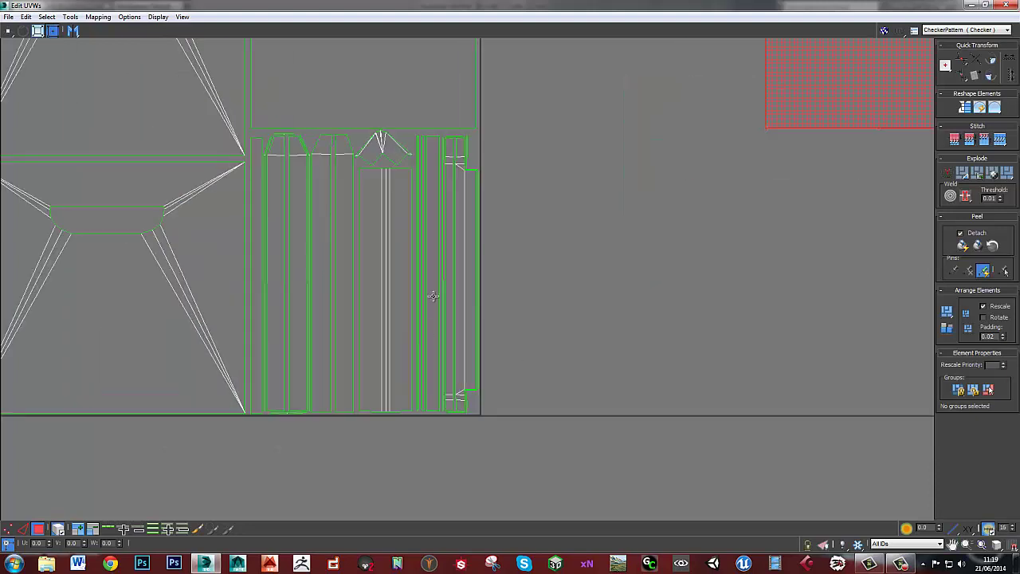
pyautogui.moveTo(461, 5); pyautogui.dragTo(811, 34)
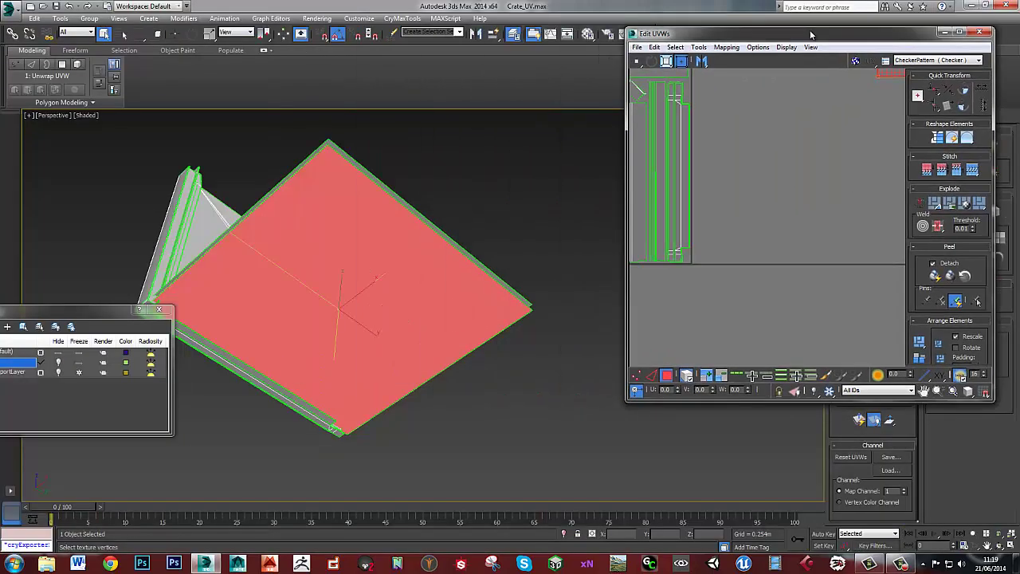
pyautogui.click(247, 216)
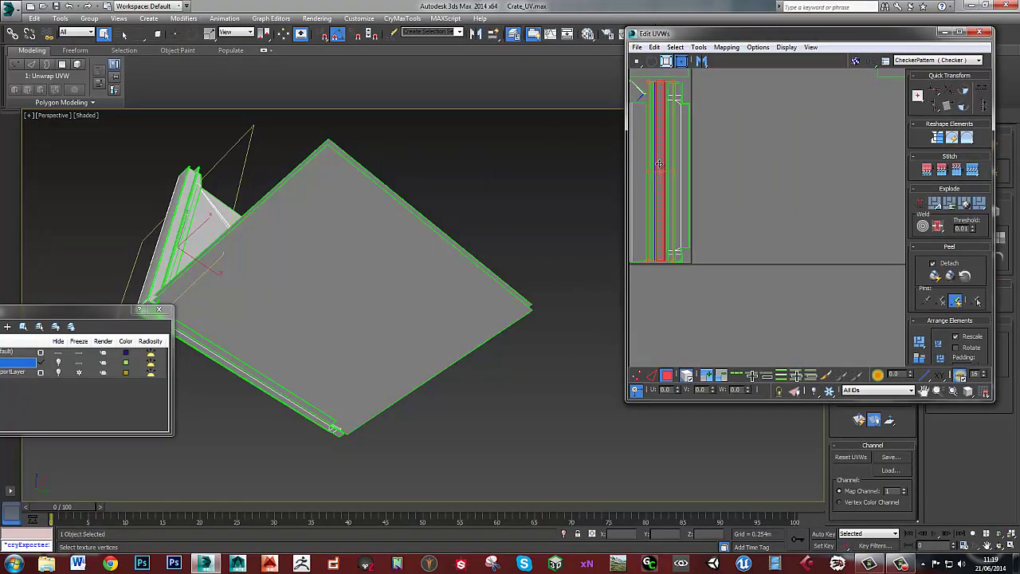
pyautogui.keyDown('alt'); pyautogui.moveTo(247, 216); pyautogui.dragTo(304, 189, button='middle'); pyautogui.keyUp('alt')
pyautogui.scroll(5, 236, 243)
pyautogui.click(312, 220)
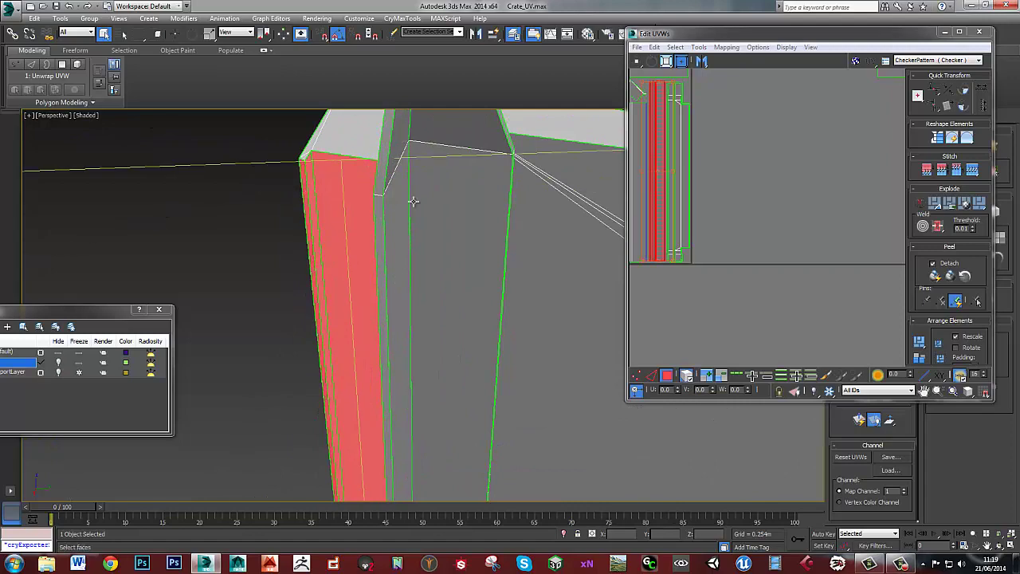
pyautogui.moveTo(771, 36); pyautogui.dragTo(645, 76)
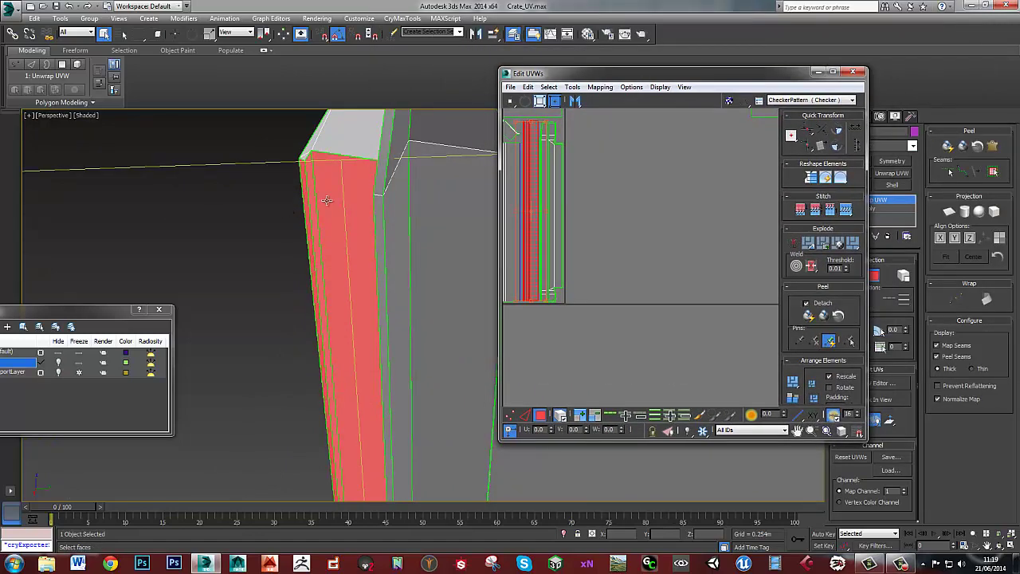
pyautogui.keyDown('alt'); pyautogui.moveTo(326, 200); pyautogui.dragTo(411, 294, button='middle'); pyautogui.keyUp('alt')
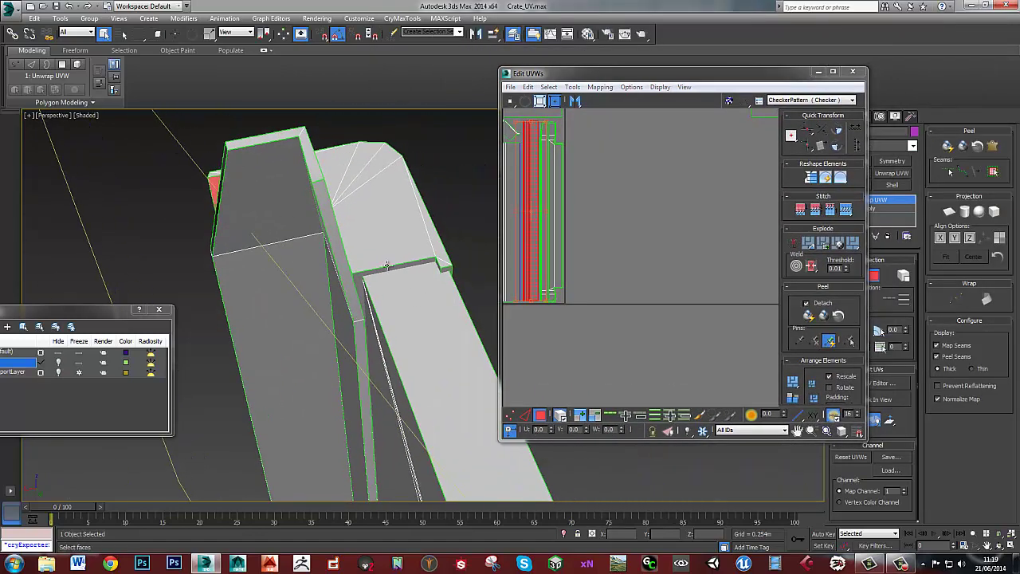
pyautogui.click(646, 76)
pyautogui.doubleClick(646, 74)
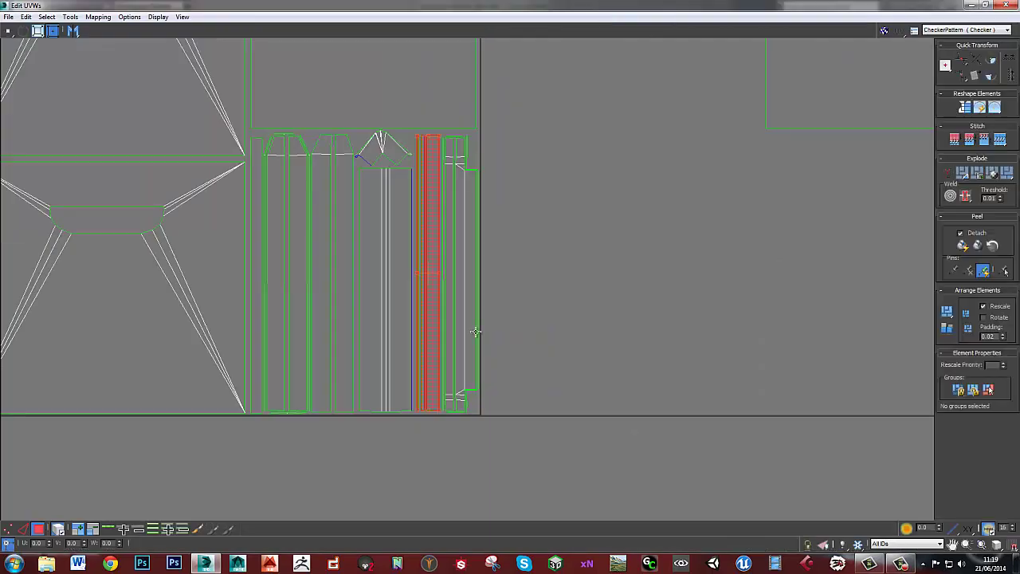
pyautogui.doubleClick(38, 544)
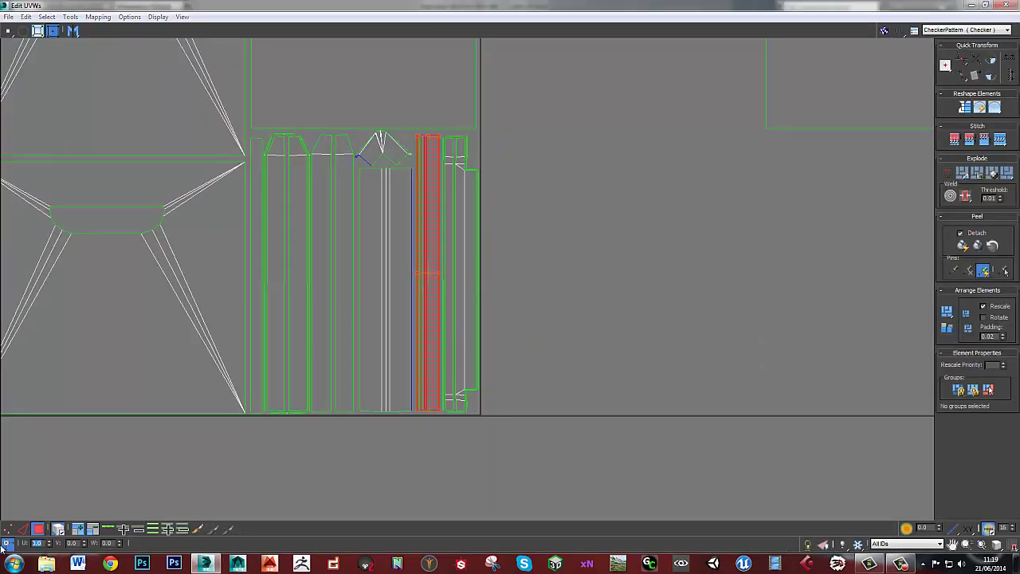
pyautogui.write('1')
pyautogui.press('Return')
pyautogui.moveTo(662, 323); pyautogui.dragTo(472, 324, button='middle')
pyautogui.scroll(-3, 448, 355)
pyautogui.click(471, 346)
# - Select all faces of the corner post's L-shaped end cap and shift their UV shell along U out of the layout tile
pyautogui.doubleClick(451, 5)
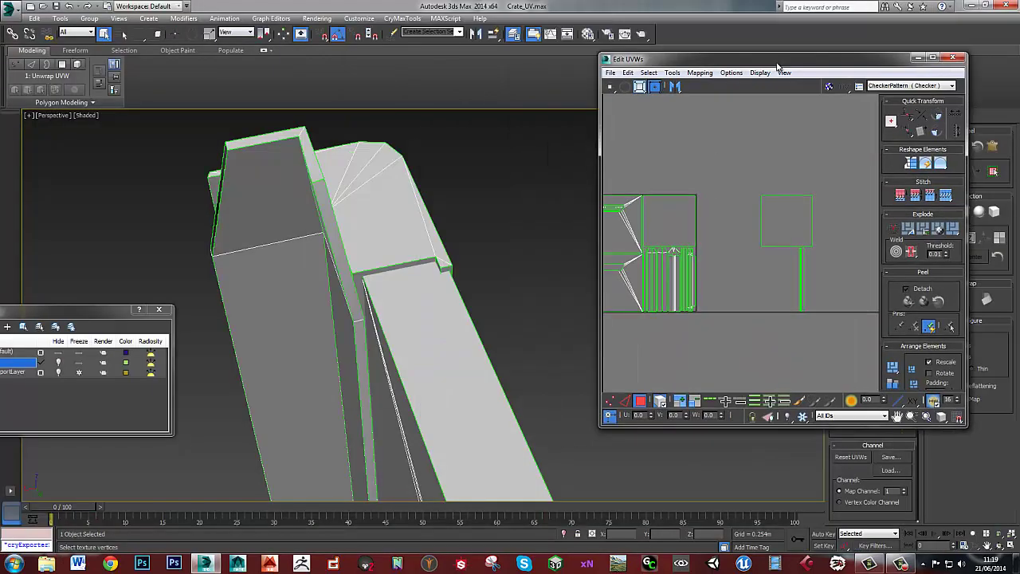
pyautogui.keyDown('alt'); pyautogui.moveTo(335, 319); pyautogui.dragTo(401, 382, button='middle'); pyautogui.keyUp('alt')
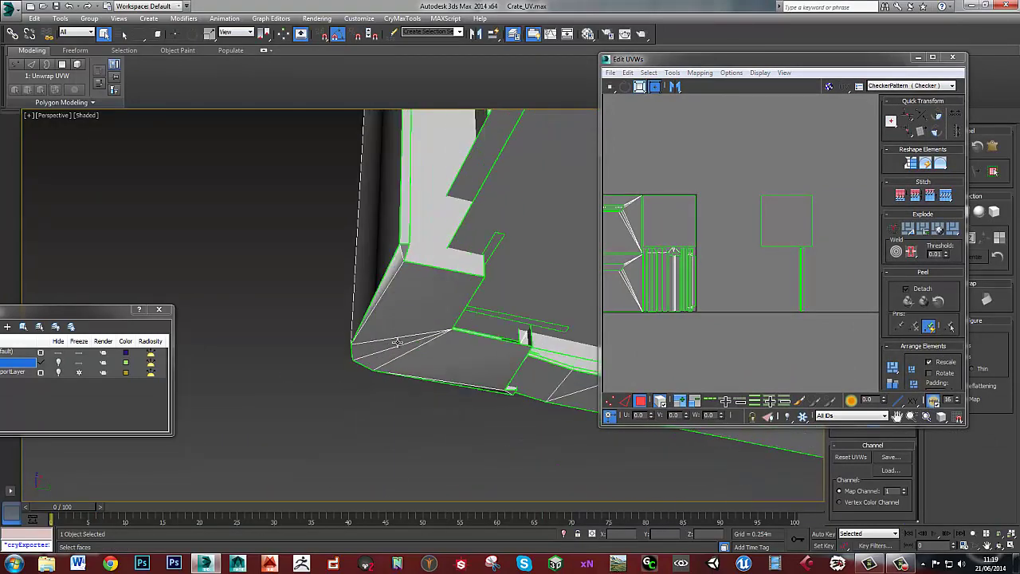
pyautogui.click(397, 343)
pyautogui.scroll(5, 680, 268)
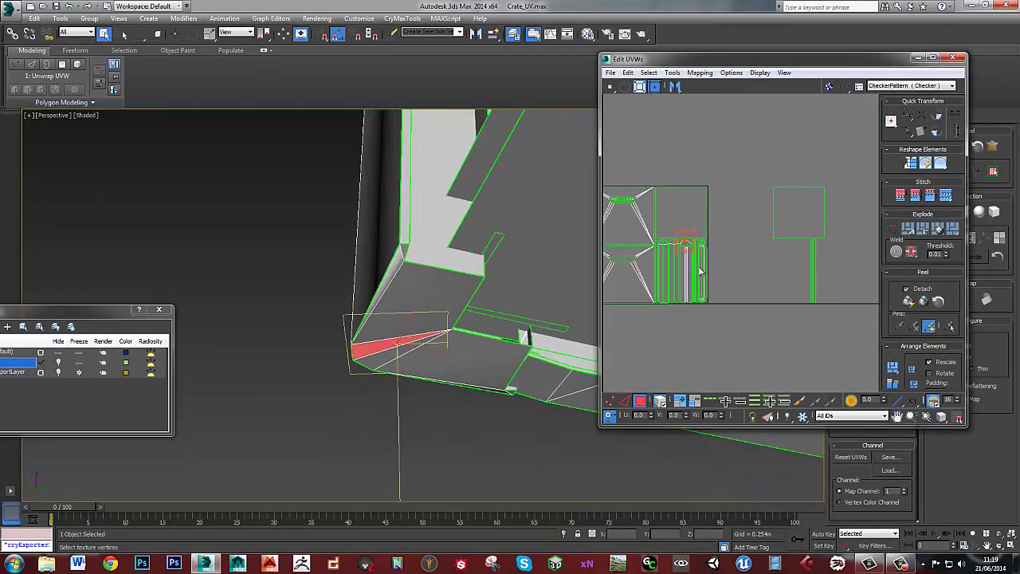
pyautogui.keyDown('ctrl'); pyautogui.click(444, 301); pyautogui.keyUp('ctrl')
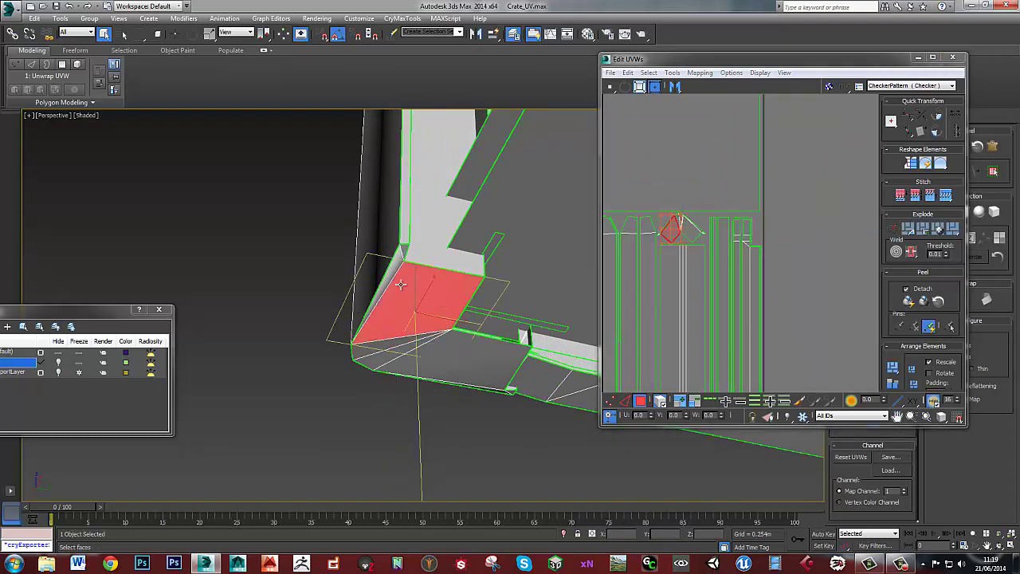
pyautogui.keyDown('ctrl'); pyautogui.click(414, 351); pyautogui.keyUp('ctrl')
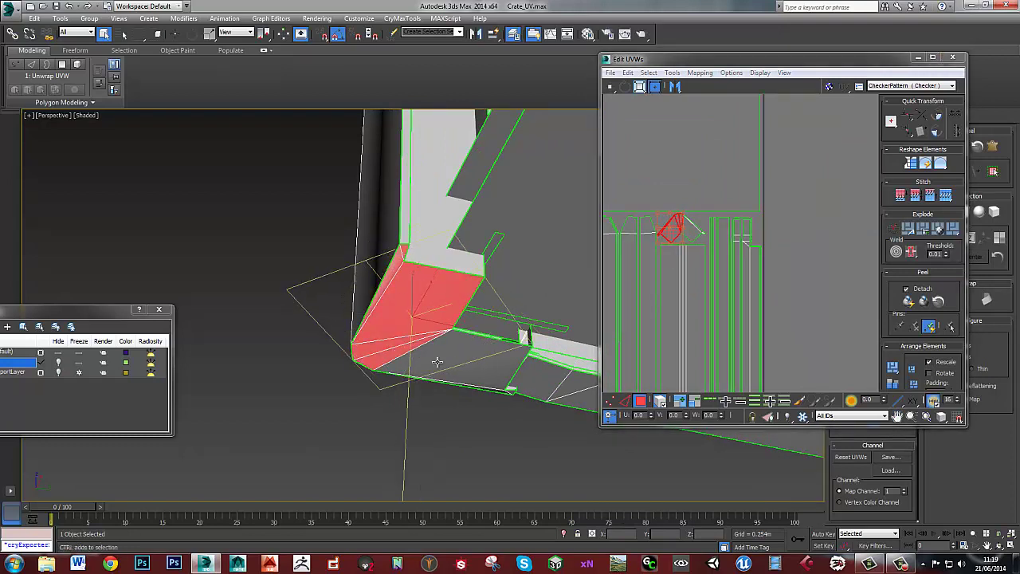
pyautogui.keyDown('ctrl'); pyautogui.click(508, 389); pyautogui.keyUp('ctrl')
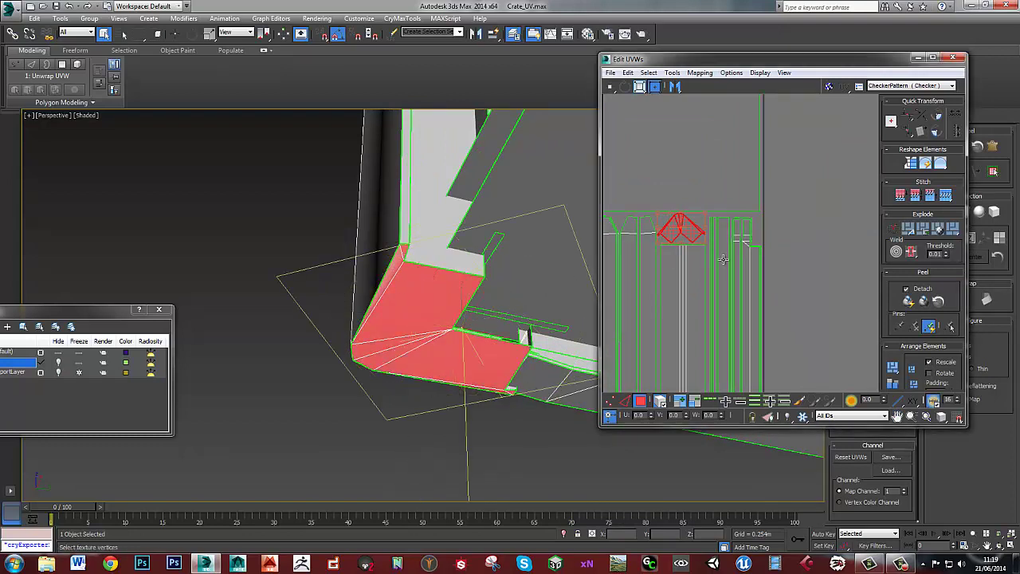
pyautogui.click(817, 210)
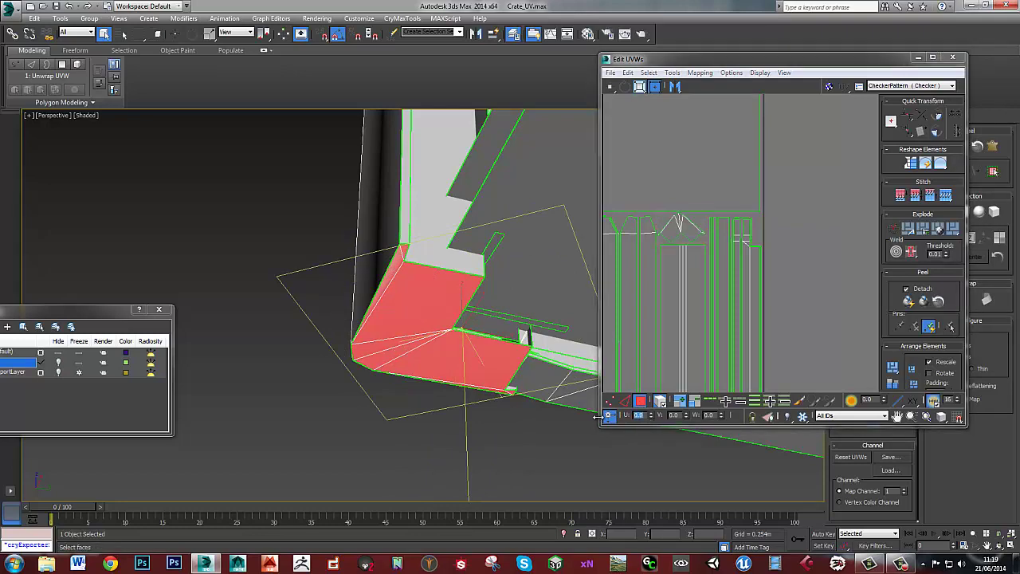
# - Show the crate's full UV layout in a maximized editor and check it by selecting overlapped polygons
pyautogui.moveTo(714, 59); pyautogui.dragTo(626, 2)
pyautogui.scroll(-10, 662, 231)
pyautogui.scroll(5, 611, 250)
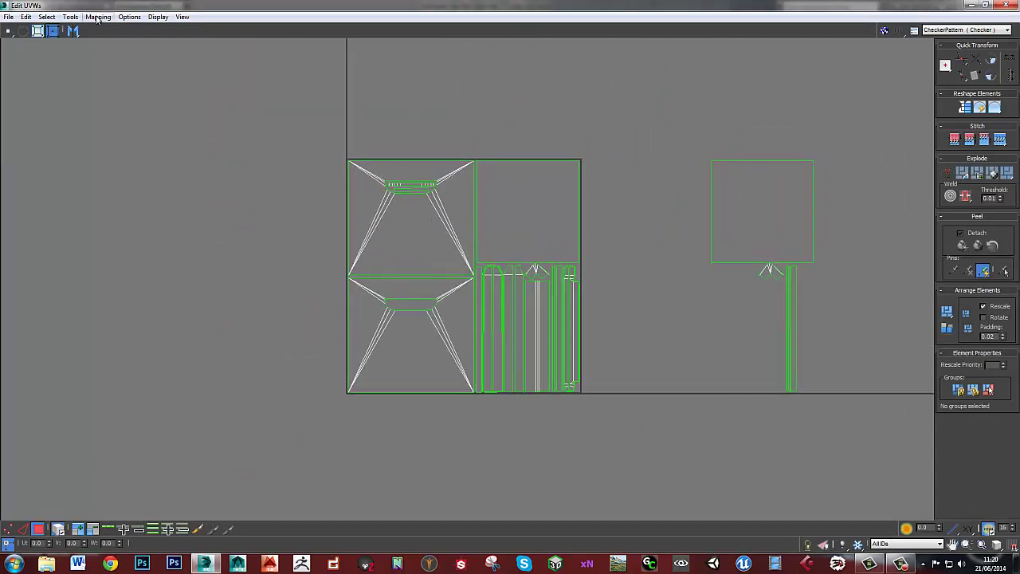
pyautogui.click(47, 17)
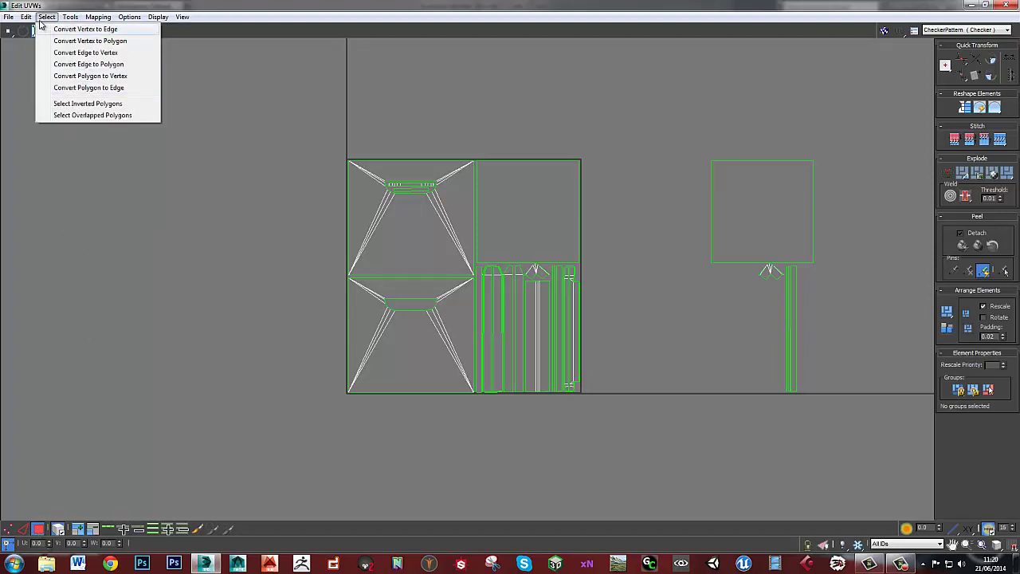
pyautogui.click(81, 116)
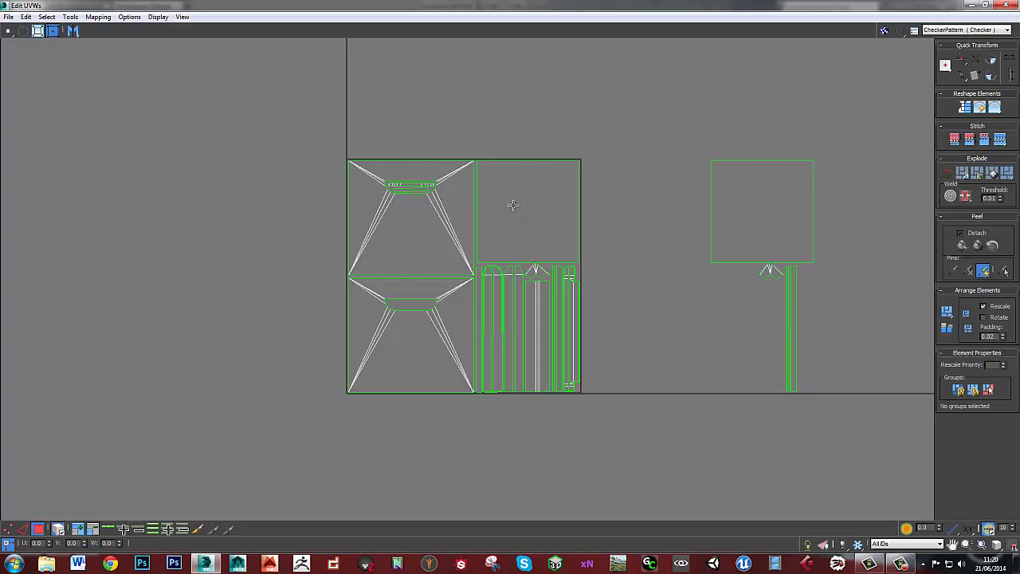
# - Restore the UV editor to its smaller window size and close it
pyautogui.doubleClick(537, 5)
pyautogui.moveTo(897, 92); pyautogui.dragTo(517, 95)
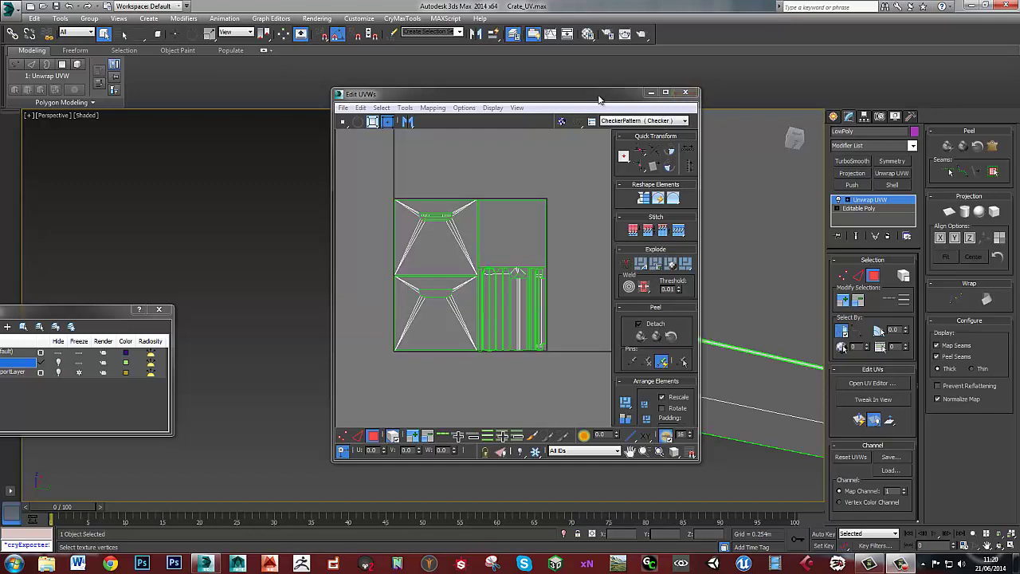
pyautogui.moveTo(656, 96); pyautogui.dragTo(562, 122)
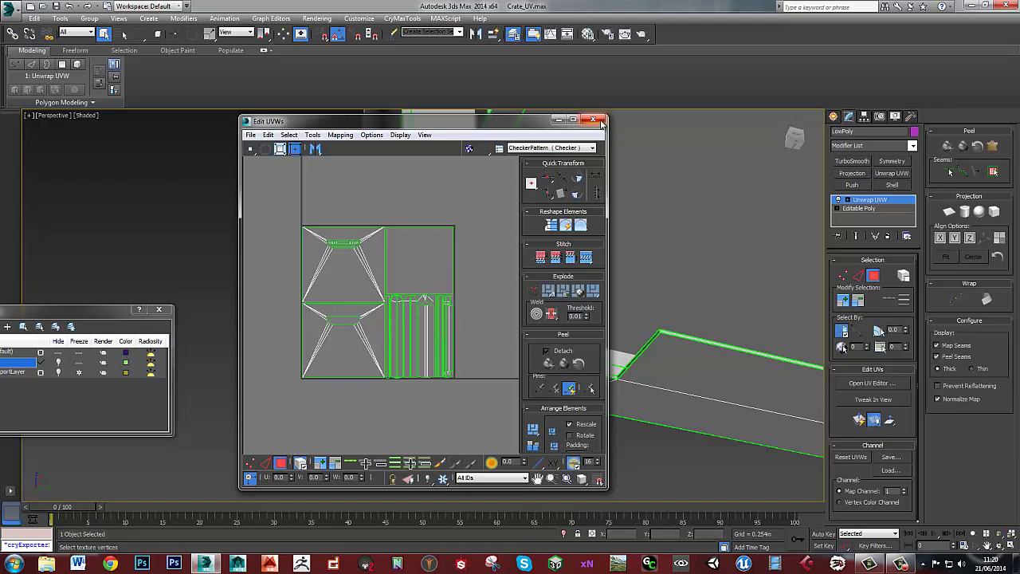
pyautogui.click(600, 122)
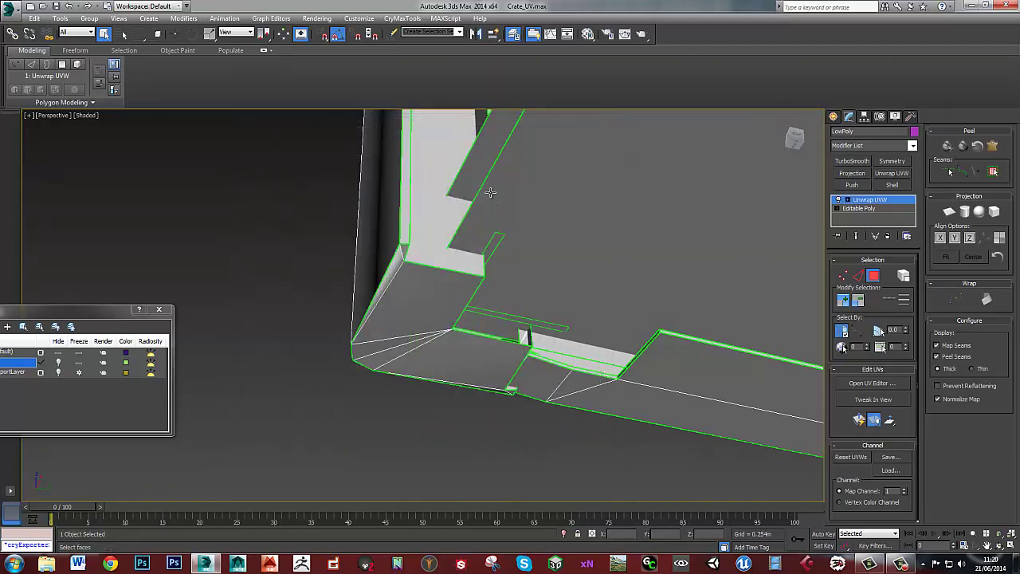
# - Unhide the HP layer to display the high-poly crate together with the low-poly panels
pyautogui.keyDown('alt'); pyautogui.moveTo(487, 193); pyautogui.dragTo(461, 279, button='middle'); pyautogui.keyUp('alt')
pyautogui.scroll(-5, 461, 279)
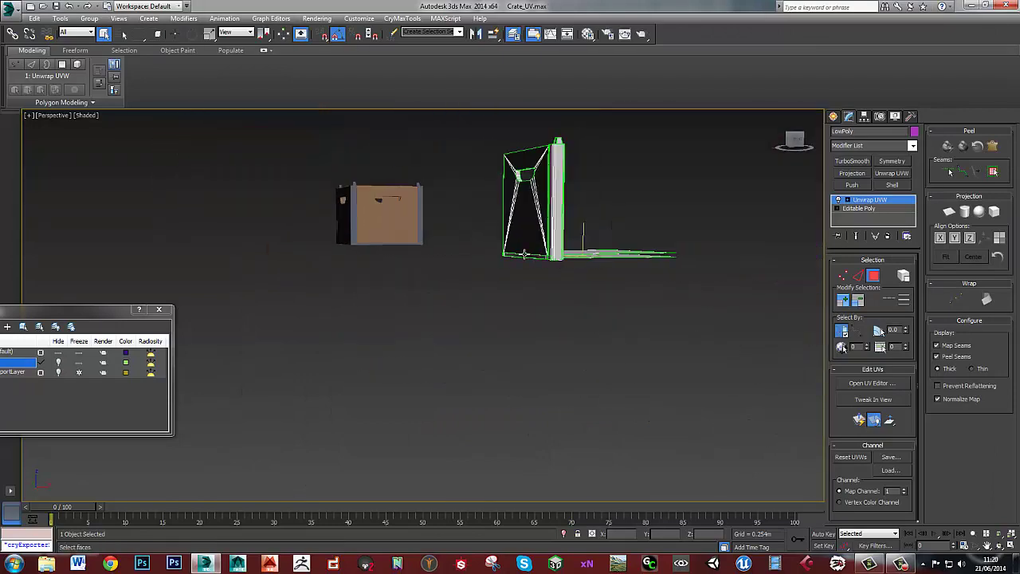
pyautogui.click(528, 226)
pyautogui.scroll(8, 526, 220)
pyautogui.scroll(-6, 510, 248)
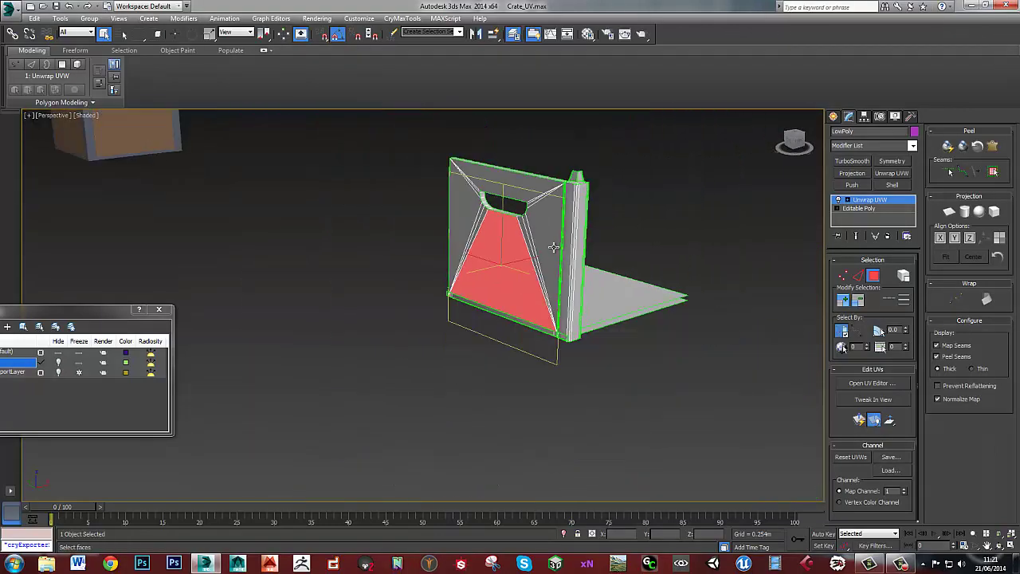
pyautogui.moveTo(63, 351); pyautogui.dragTo(129, 316)
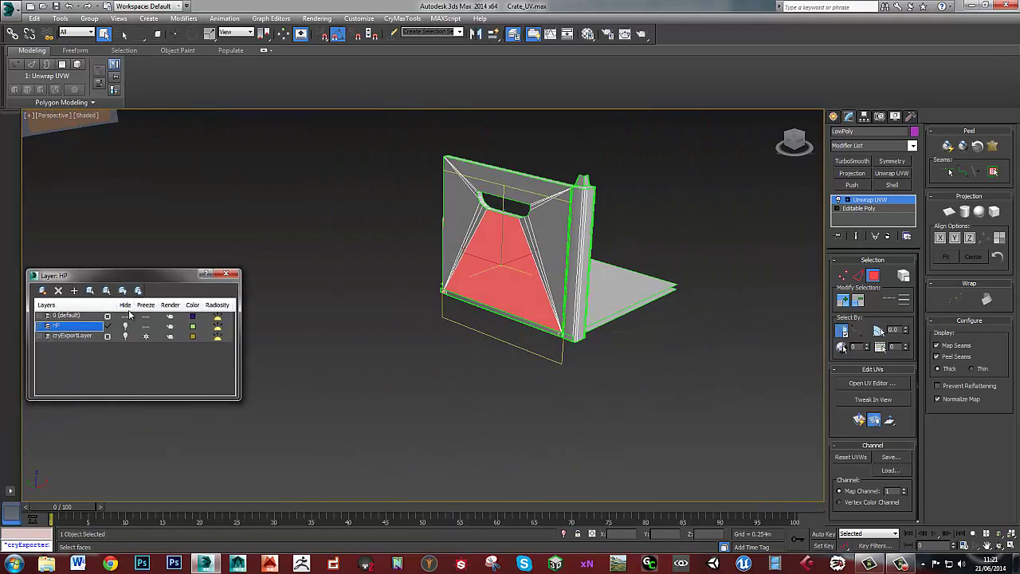
pyautogui.click(125, 327)
pyautogui.click(126, 327)
pyautogui.click(125, 328)
pyautogui.click(125, 328)
pyautogui.click(125, 329)
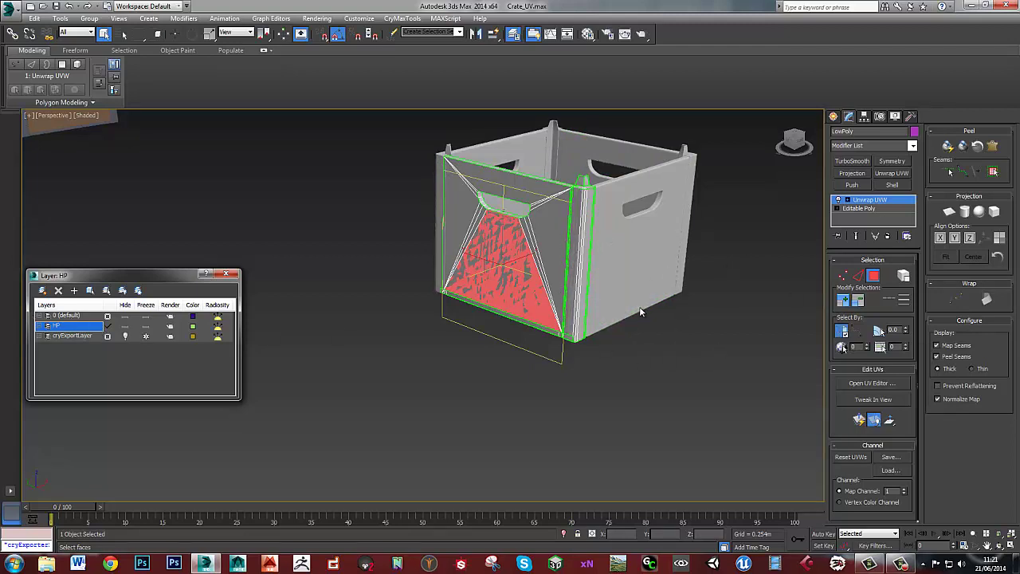
# - Collapse the low-poly model's Unwrap UVW into its Editable Poly and reselect it after checking the high-poly crate
pyautogui.hotkey('ctrl', 'z')
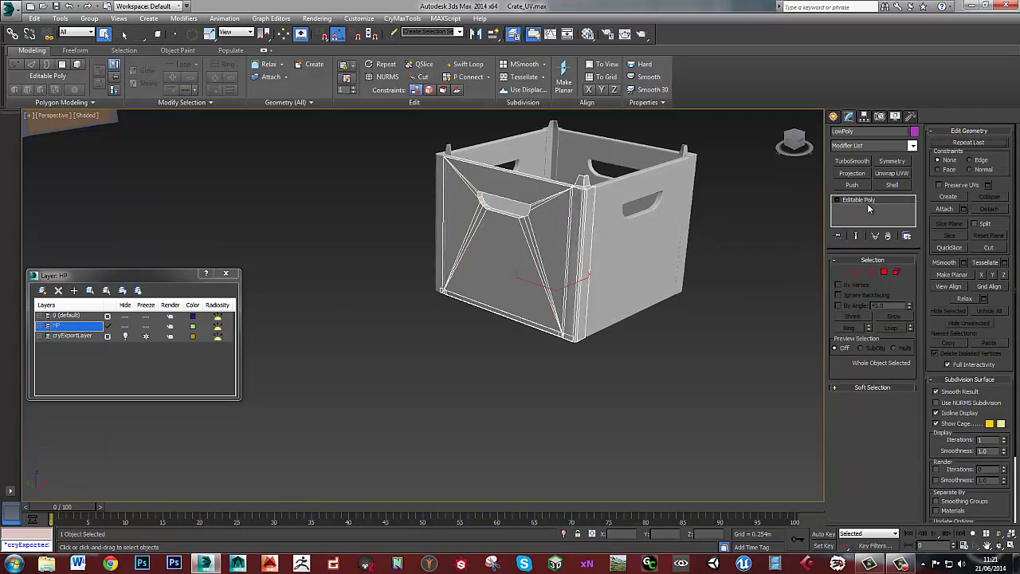
pyautogui.click(783, 291)
pyautogui.click(562, 253)
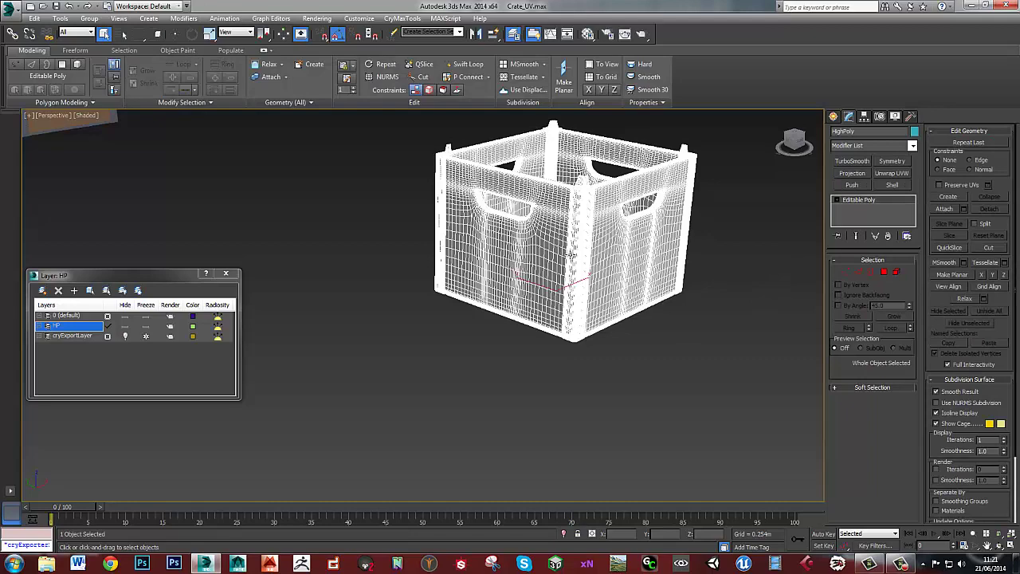
pyautogui.click(534, 297)
pyautogui.keyDown('alt'); pyautogui.moveTo(544, 292); pyautogui.dragTo(545, 297, button='middle'); pyautogui.keyUp('alt')
pyautogui.moveTo(583, 262); pyautogui.dragTo(525, 281, button='middle')
pyautogui.scroll(3, 530, 243)
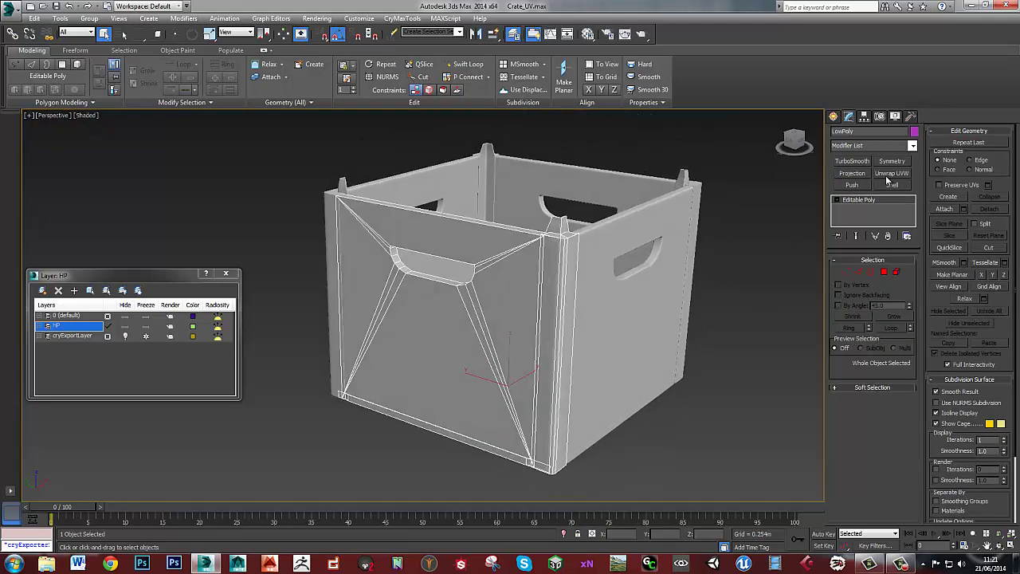
# - Add a Projection modifier to the low-poly model and pick HighPoly as its reference geometry
pyautogui.click(852, 174)
pyautogui.click(879, 145)
pyautogui.click(879, 146)
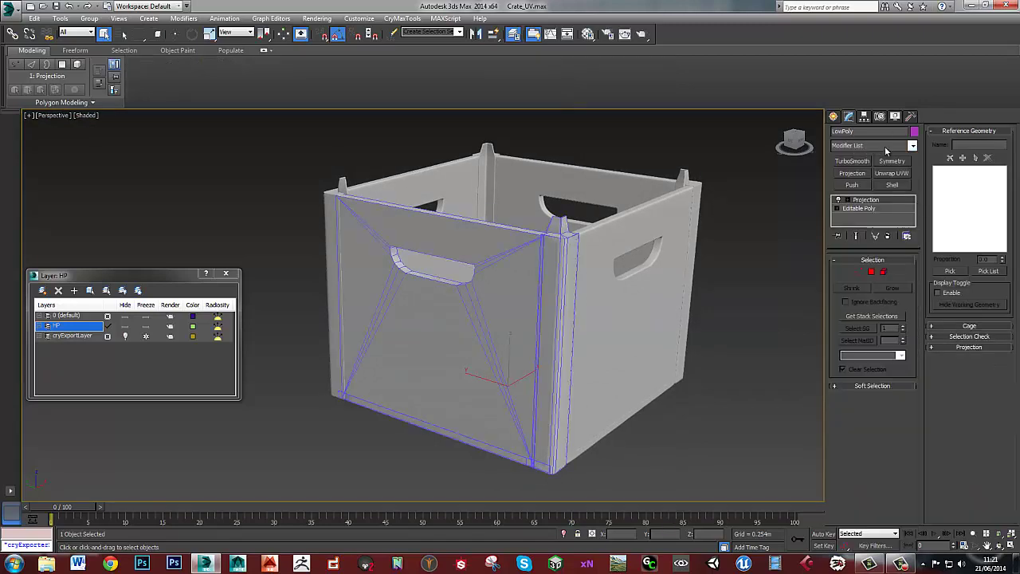
pyautogui.moveTo(677, 314); pyautogui.dragTo(632, 301, button='middle')
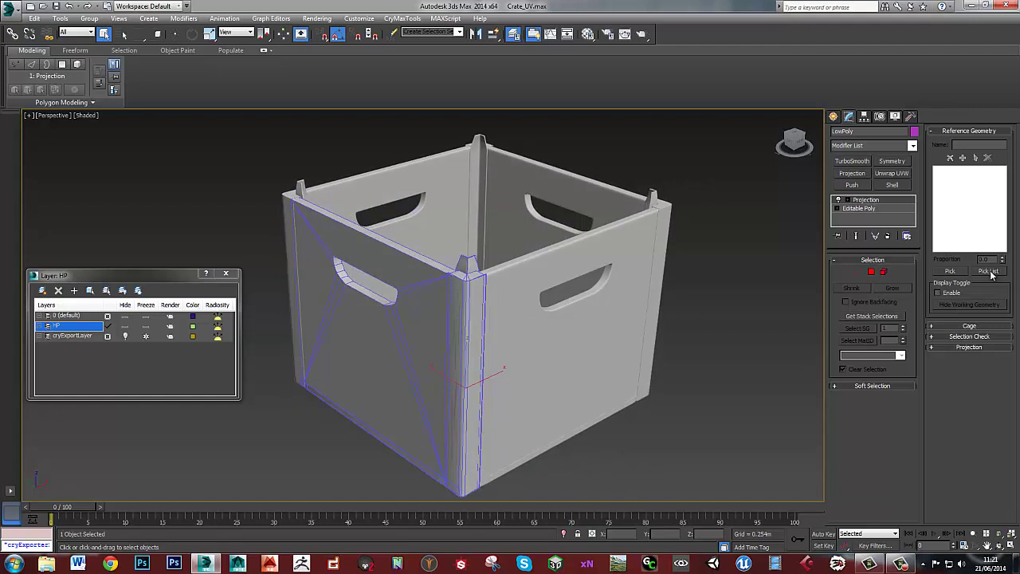
pyautogui.keyDown('alt'); pyautogui.moveTo(433, 327); pyautogui.dragTo(440, 328, button='middle'); pyautogui.keyUp('alt')
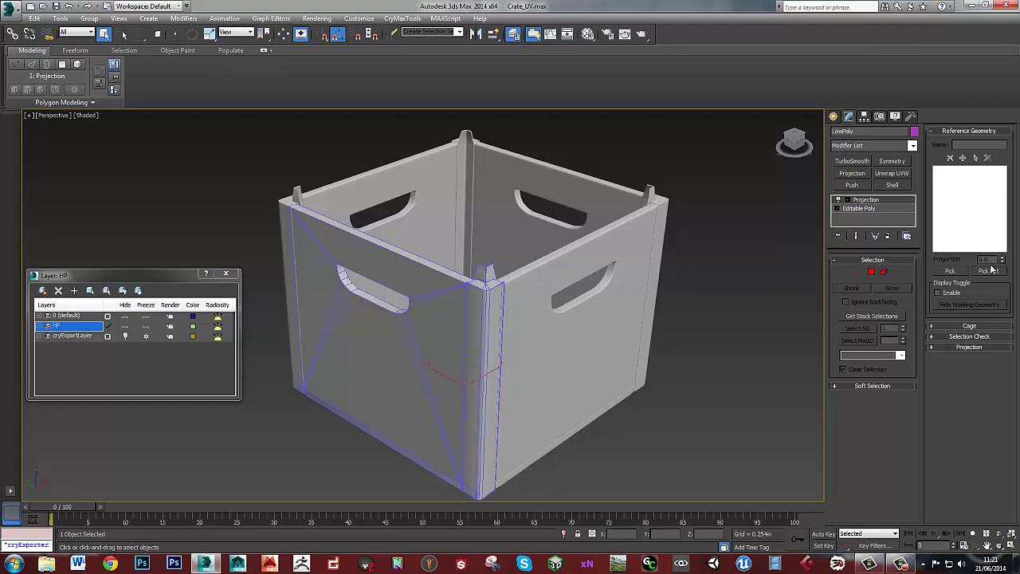
pyautogui.click(948, 272)
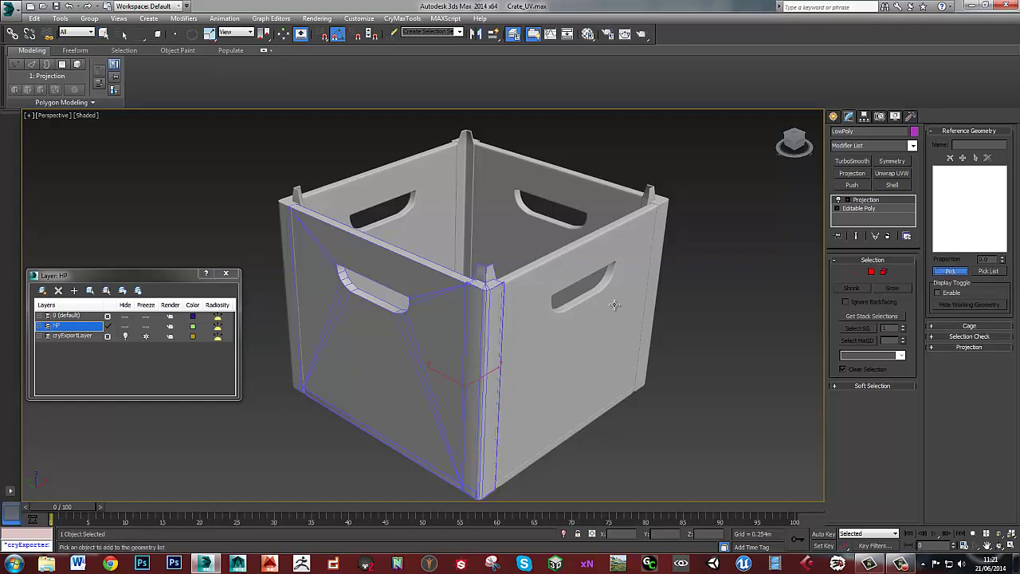
pyautogui.click(569, 262)
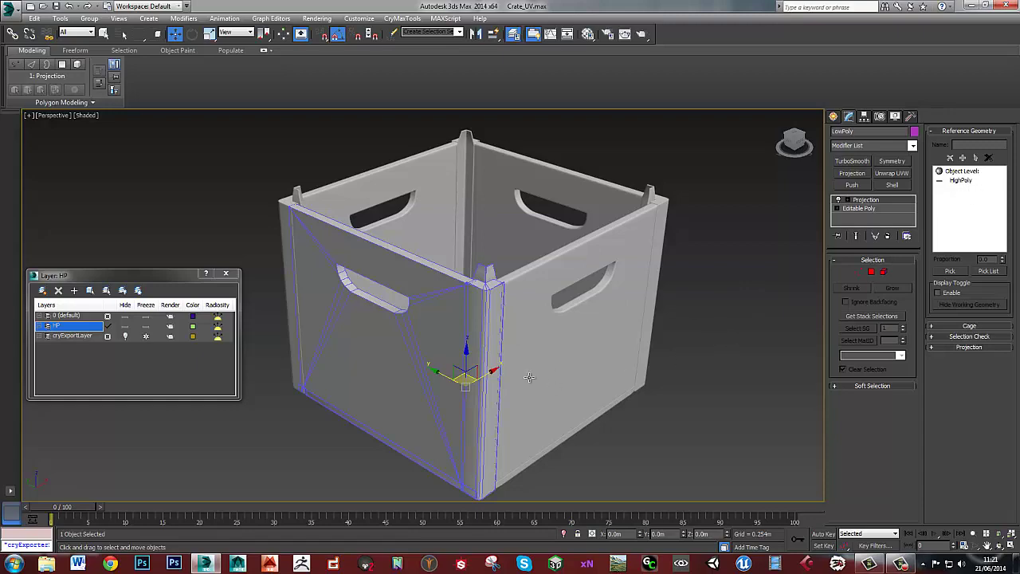
# - Compare the high-poly mesh by selecting it, reselect LowPoly and enable the shaded display of its projection cage
pyautogui.click(542, 334)
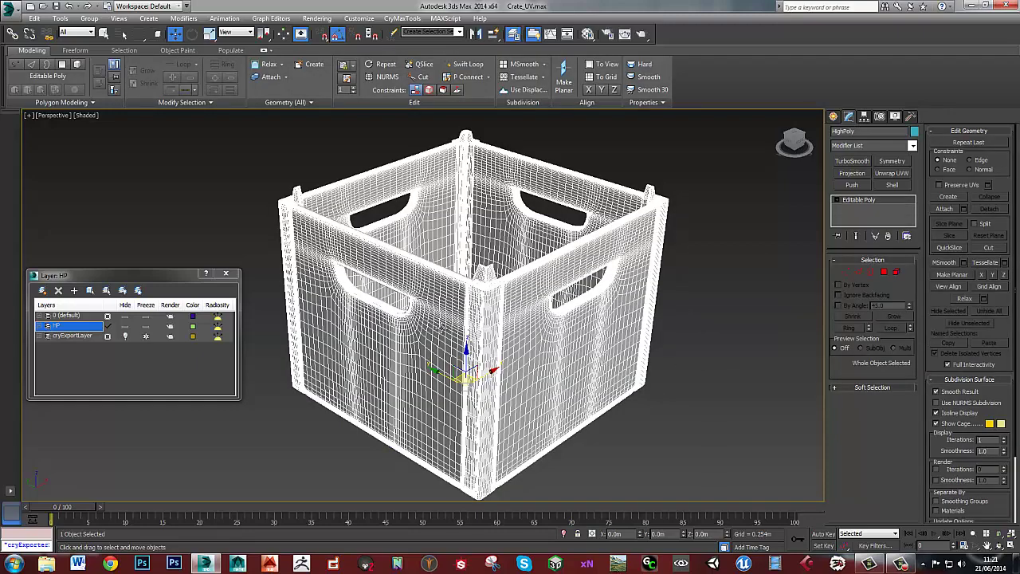
pyautogui.click(440, 327)
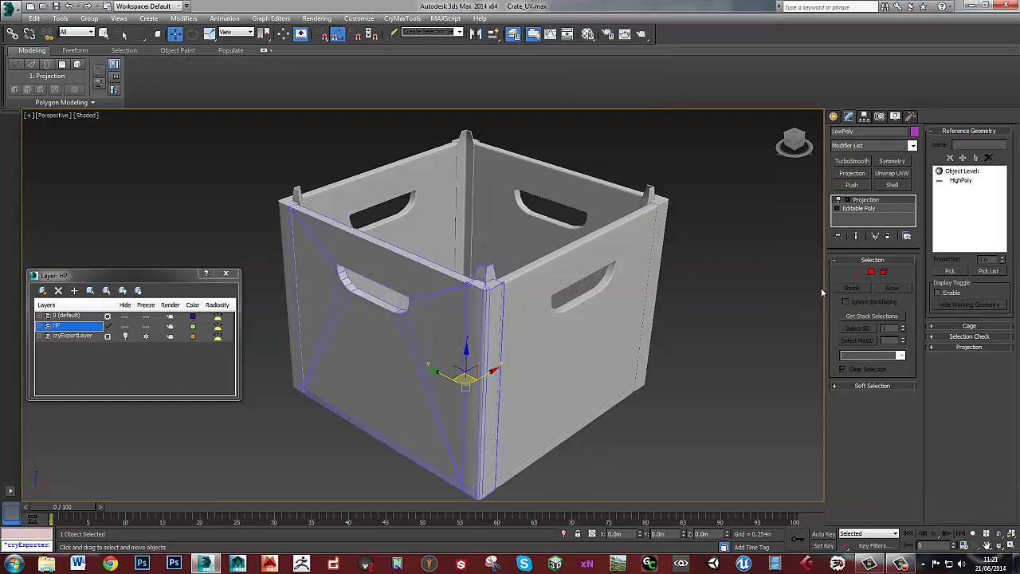
pyautogui.click(967, 327)
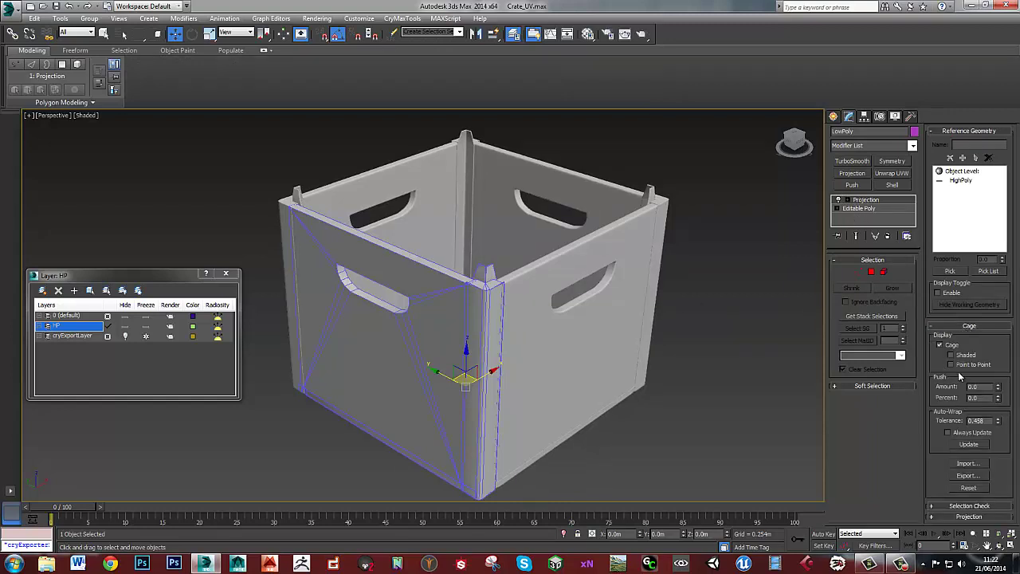
pyautogui.click(962, 356)
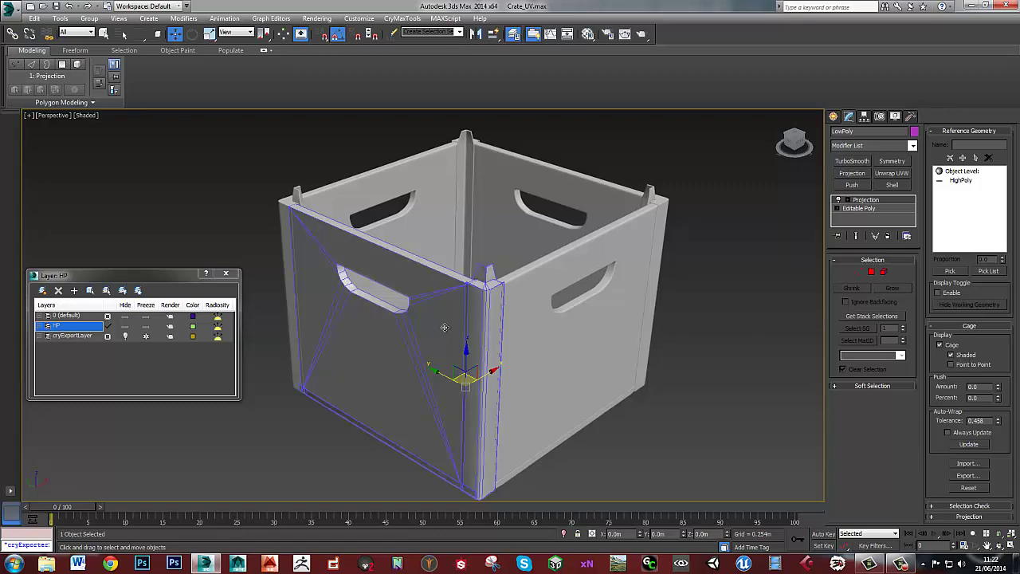
# - Push the projection cage slightly outward from the low-poly surface, judging the offset at the handle cutout
pyautogui.keyDown('alt'); pyautogui.moveTo(446, 328); pyautogui.dragTo(487, 316, button='middle'); pyautogui.keyUp('alt')
pyautogui.scroll(5, 527, 282)
pyautogui.scroll(3, 527, 282)
pyautogui.keyDown('alt'); pyautogui.moveTo(533, 290); pyautogui.dragTo(496, 297, button='middle'); pyautogui.keyUp('alt')
pyautogui.scroll(3, 497, 296)
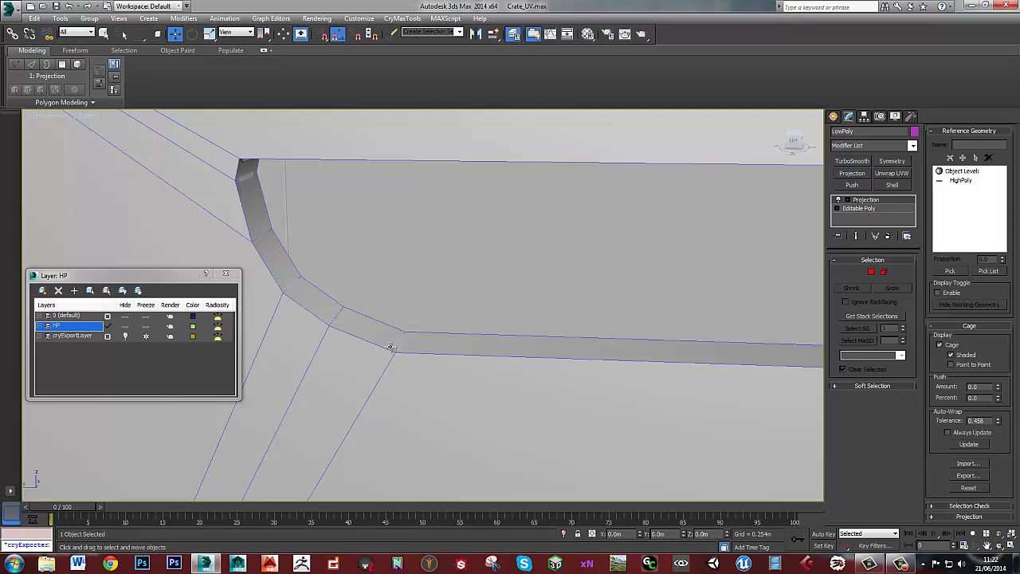
pyautogui.moveTo(1000, 390); pyautogui.dragTo(998, 385)
pyautogui.rightClick(997, 386)
# - Examine how the cage encloses the high-poly surface around the handle cutout and the corner post
pyautogui.scroll(-3, 562, 273)
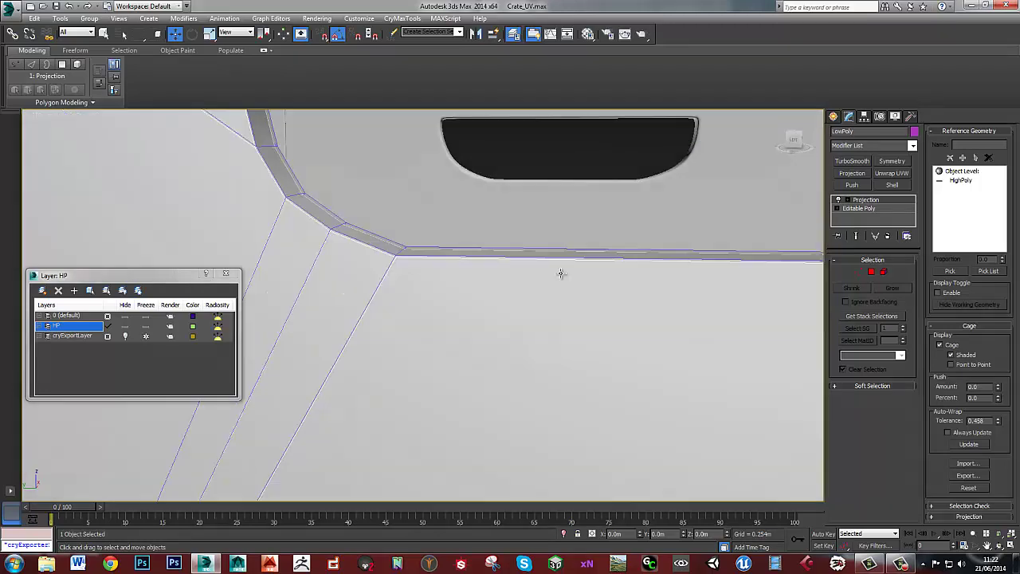
pyautogui.scroll(3, 608, 225)
pyautogui.scroll(-3, 649, 309)
pyautogui.keyDown('alt'); pyautogui.moveTo(649, 310); pyautogui.dragTo(389, 227, button='middle'); pyautogui.keyUp('alt')
pyautogui.scroll(2, 381, 226)
pyautogui.scroll(-2, 381, 226)
pyautogui.scroll(2, 344, 199)
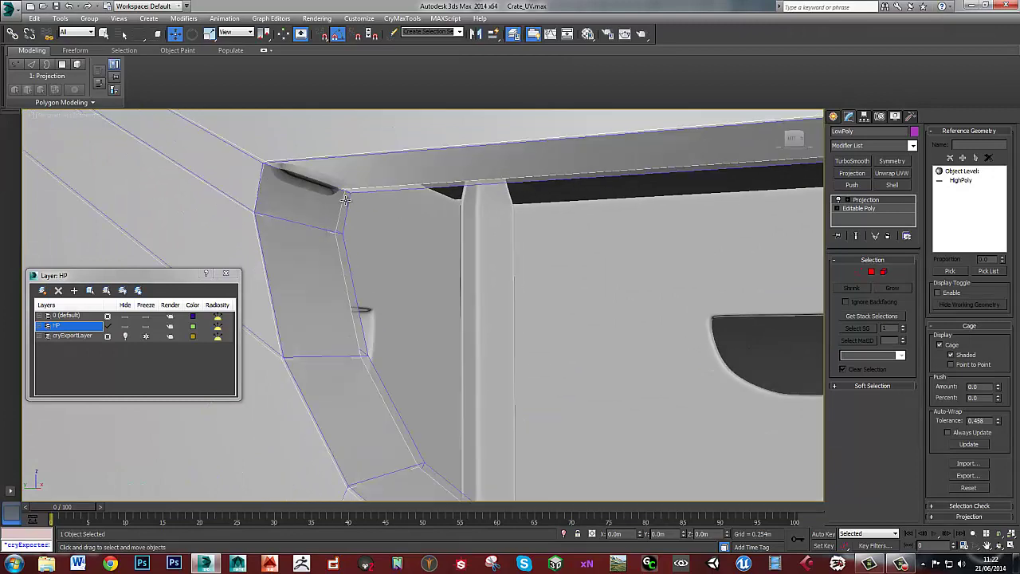
pyautogui.moveTo(344, 199); pyautogui.dragTo(446, 302, button='middle')
pyautogui.scroll(-3, 611, 324)
pyautogui.keyDown('alt'); pyautogui.moveTo(610, 324); pyautogui.dragTo(510, 295, button='middle'); pyautogui.keyUp('alt')
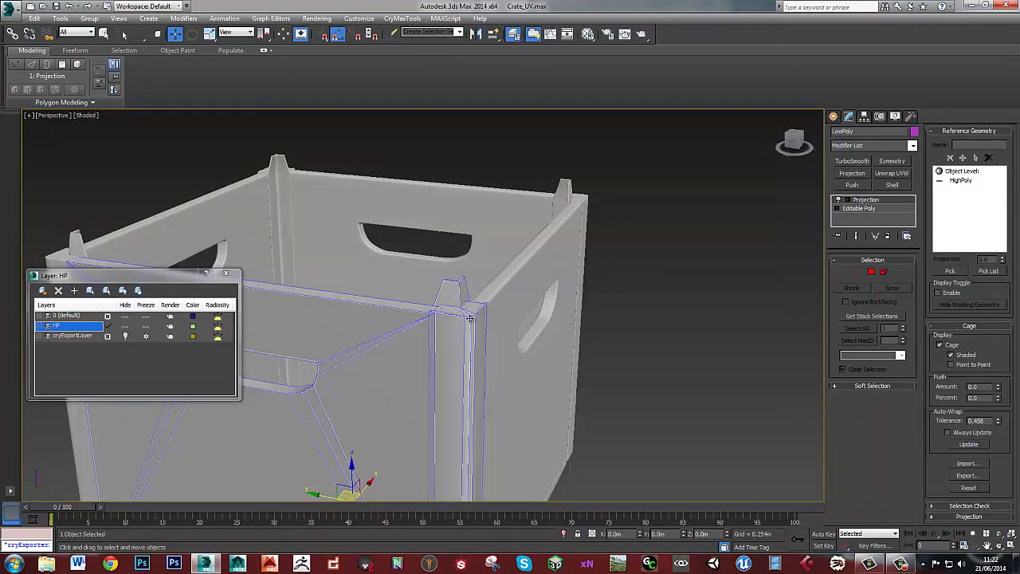
# - Push the cage a little further outward while viewing the upper inner corner of the handle cutout
pyautogui.scroll(3, 473, 287)
pyautogui.scroll(3, 472, 287)
pyautogui.keyDown('alt'); pyautogui.moveTo(519, 344); pyautogui.dragTo(423, 164, button='middle'); pyautogui.keyUp('alt')
pyautogui.keyDown('alt'); pyautogui.moveTo(758, 328); pyautogui.dragTo(734, 360, button='middle'); pyautogui.keyUp('alt')
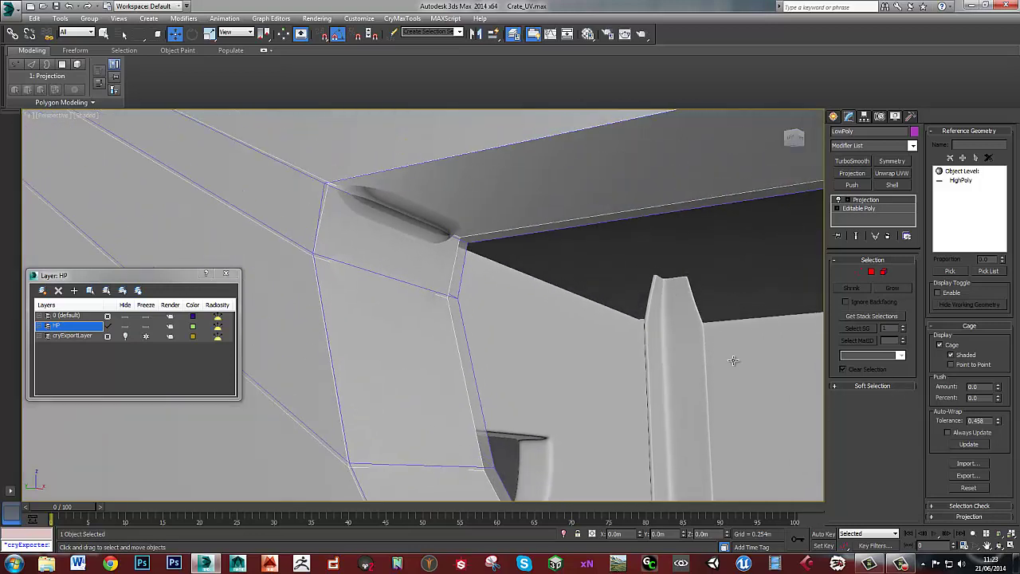
pyautogui.moveTo(999, 389); pyautogui.dragTo(995, 367)
pyautogui.rightClick(995, 365)
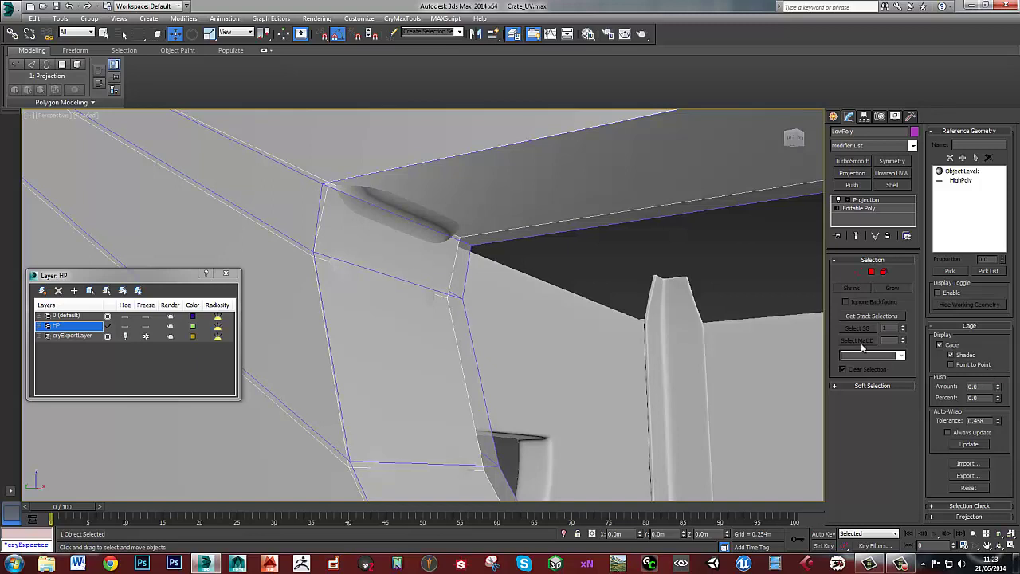
# - Try moving the cage vertices at the handle cutout's upper corner in the YZ plane, and leave vertex editing
pyautogui.click(857, 271)
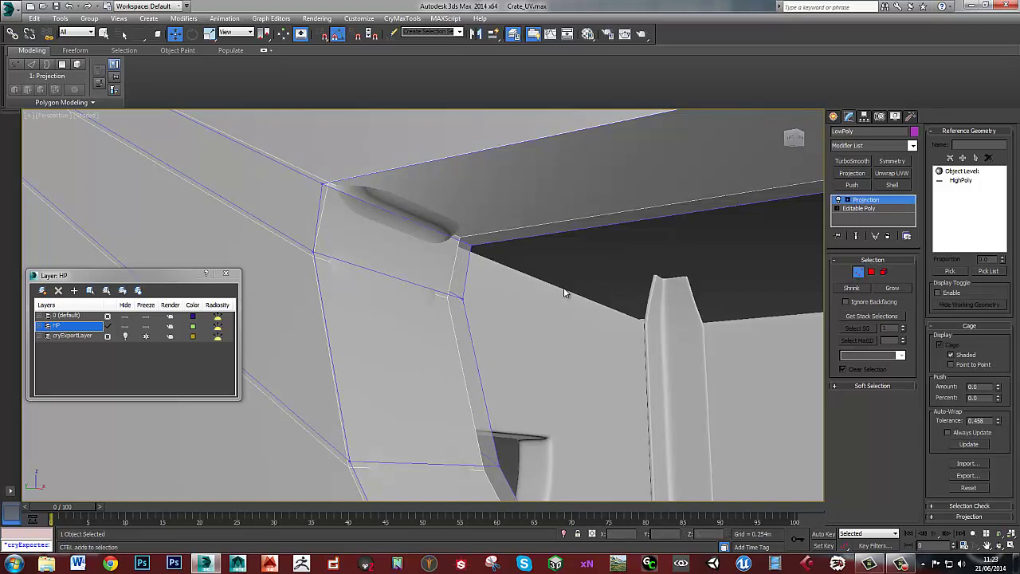
pyautogui.click(323, 185)
pyautogui.keyDown('alt'); pyautogui.moveTo(449, 264); pyautogui.dragTo(463, 278, button='middle'); pyautogui.keyUp('alt')
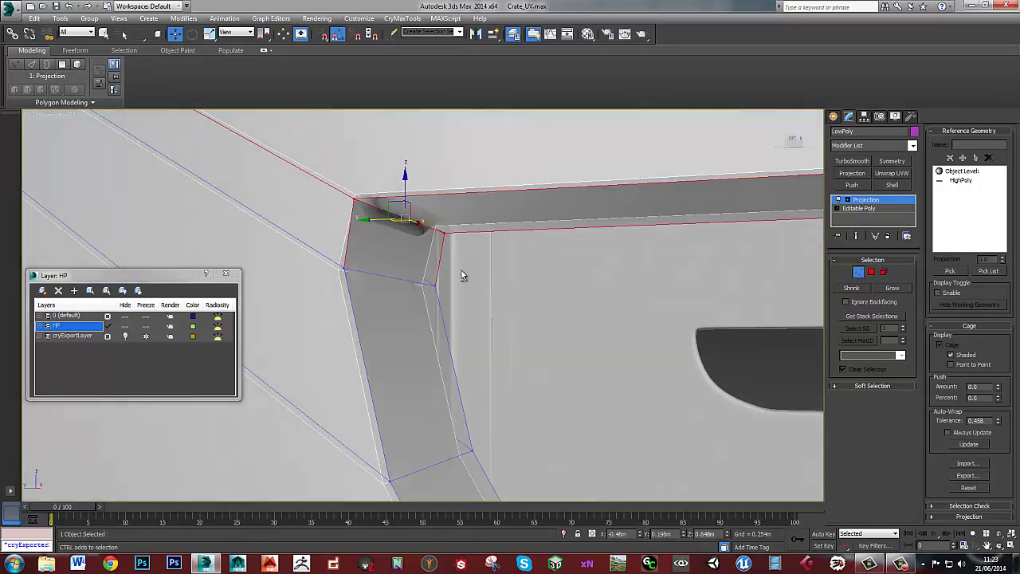
pyautogui.moveTo(393, 202); pyautogui.dragTo(398, 205)
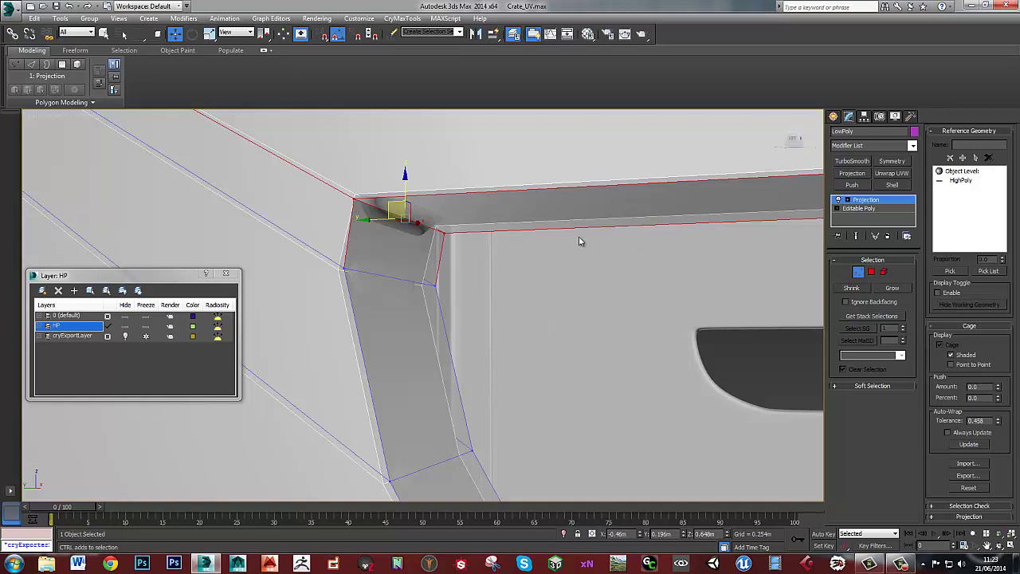
pyautogui.moveTo(388, 203); pyautogui.dragTo(395, 206)
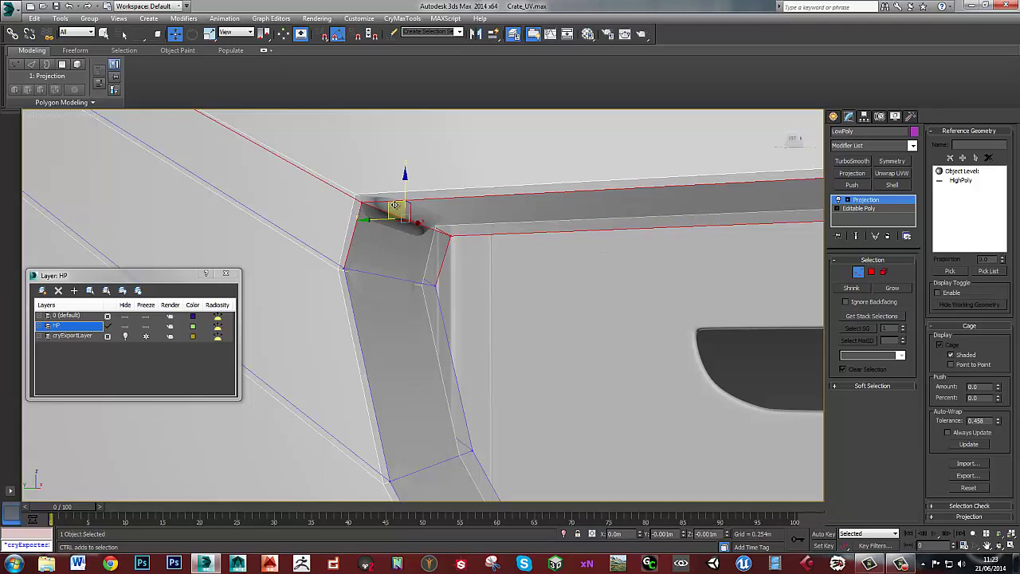
pyautogui.moveTo(394, 206); pyautogui.dragTo(397, 209)
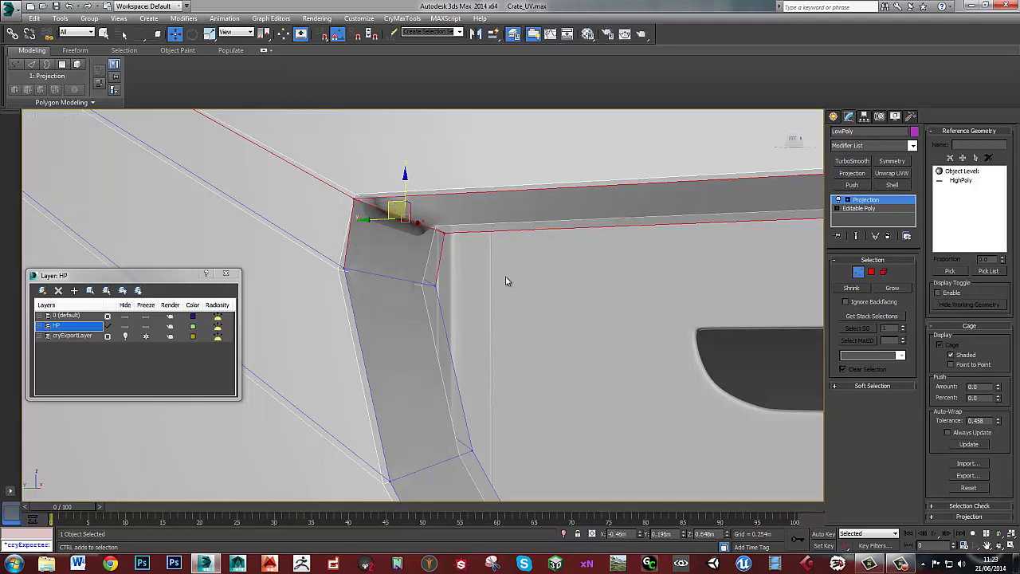
pyautogui.keyDown('alt'); pyautogui.moveTo(513, 273); pyautogui.dragTo(471, 289, button='middle'); pyautogui.keyUp('alt')
pyautogui.scroll(-5, 469, 279)
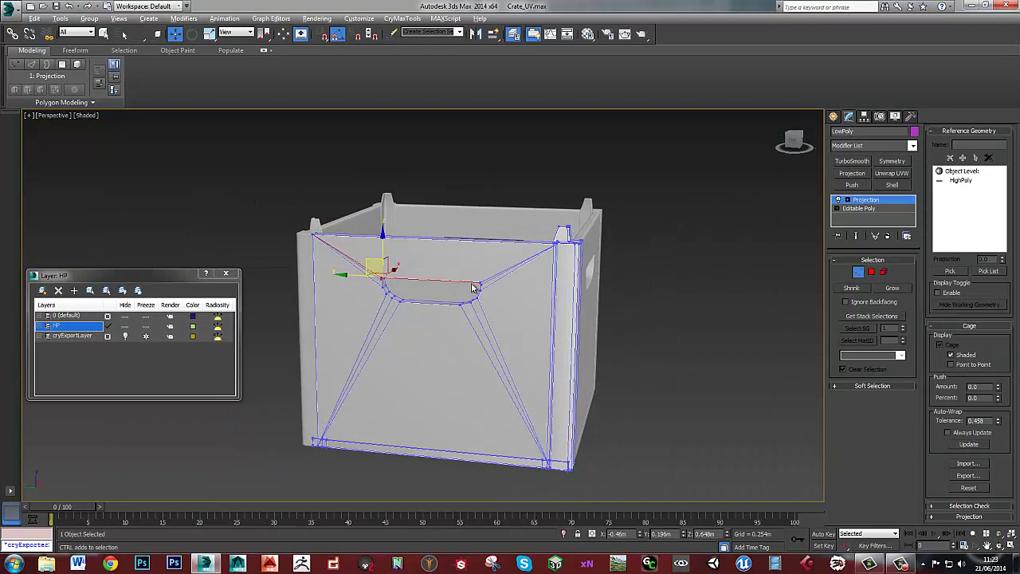
pyautogui.keyDown('alt'); pyautogui.moveTo(478, 288); pyautogui.dragTo(468, 288, button='middle'); pyautogui.keyUp('alt')
pyautogui.click(858, 271)
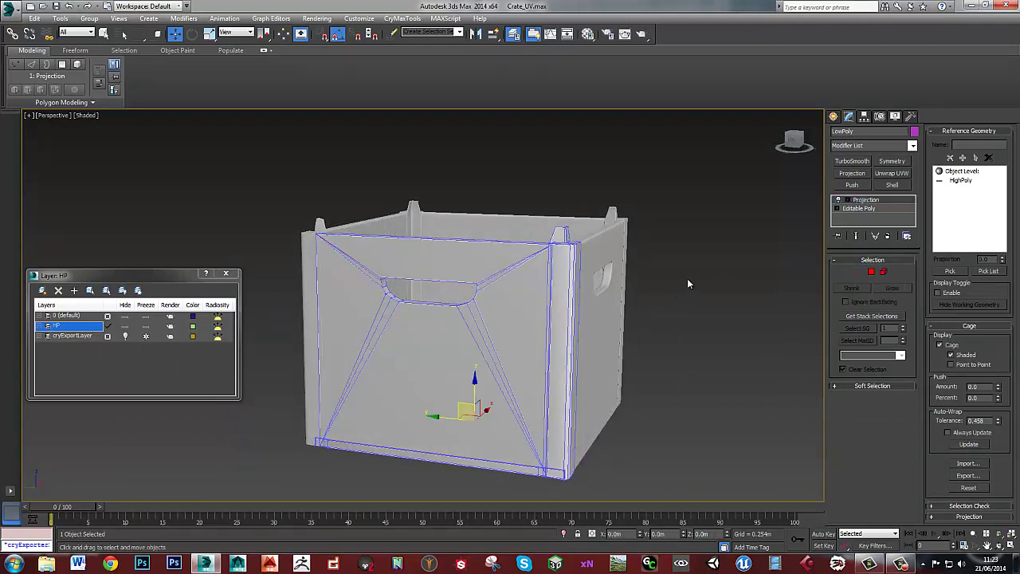
# - Open Render To Texture for the low-poly crate and set the output path to the VidBakes folder
pyautogui.scroll(-3, 568, 311)
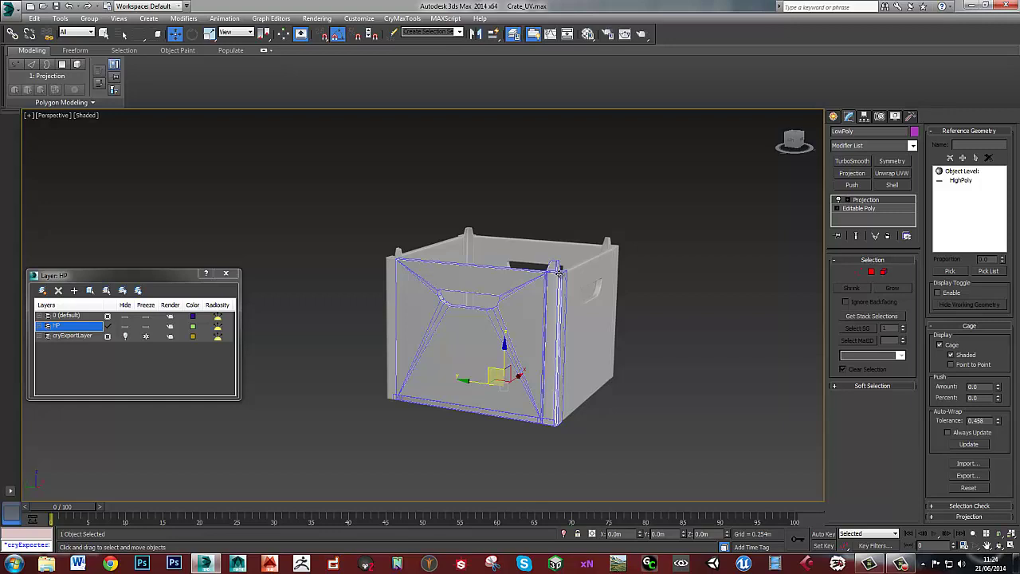
pyautogui.press('0')
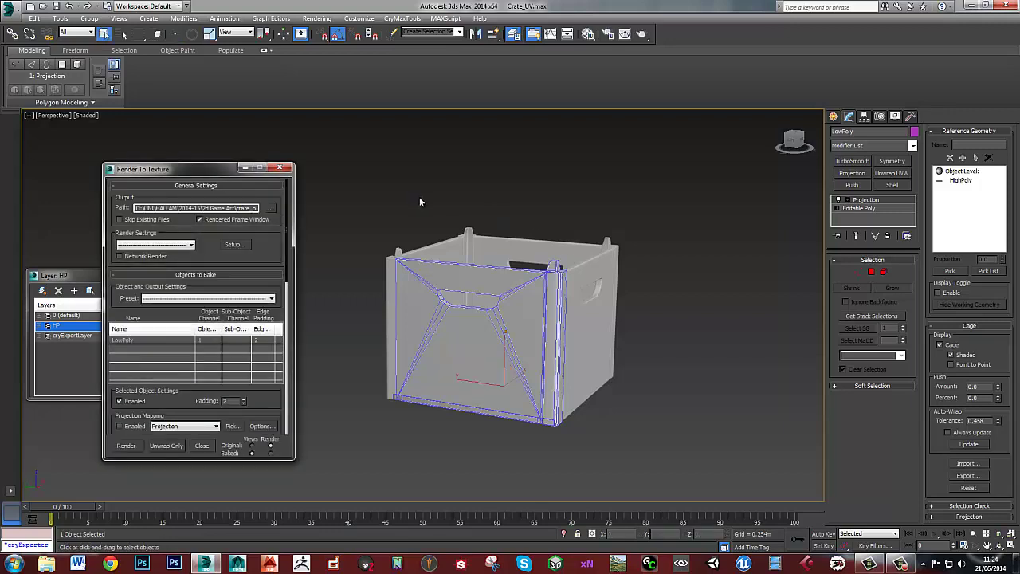
pyautogui.click(271, 209)
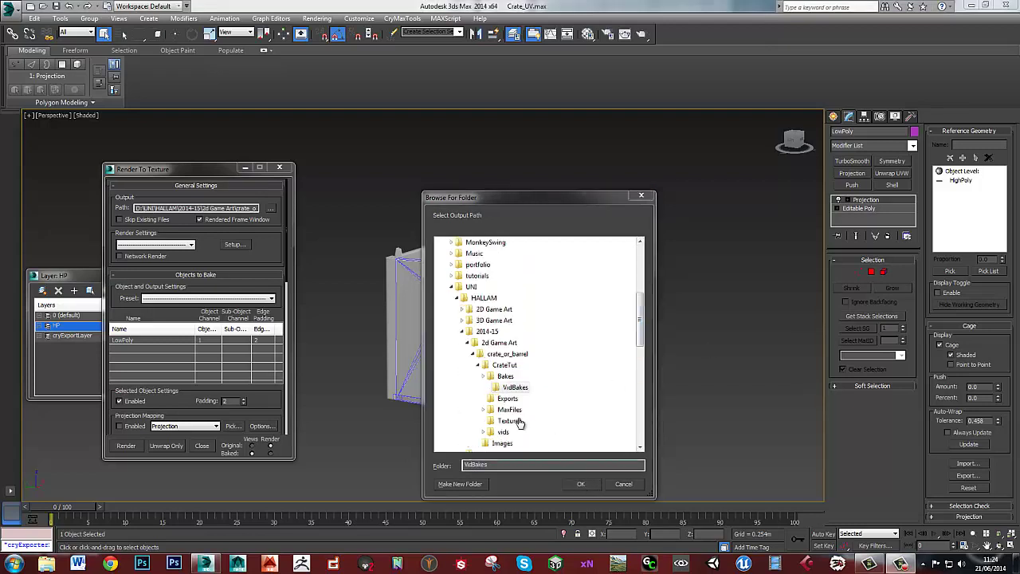
pyautogui.click(581, 484)
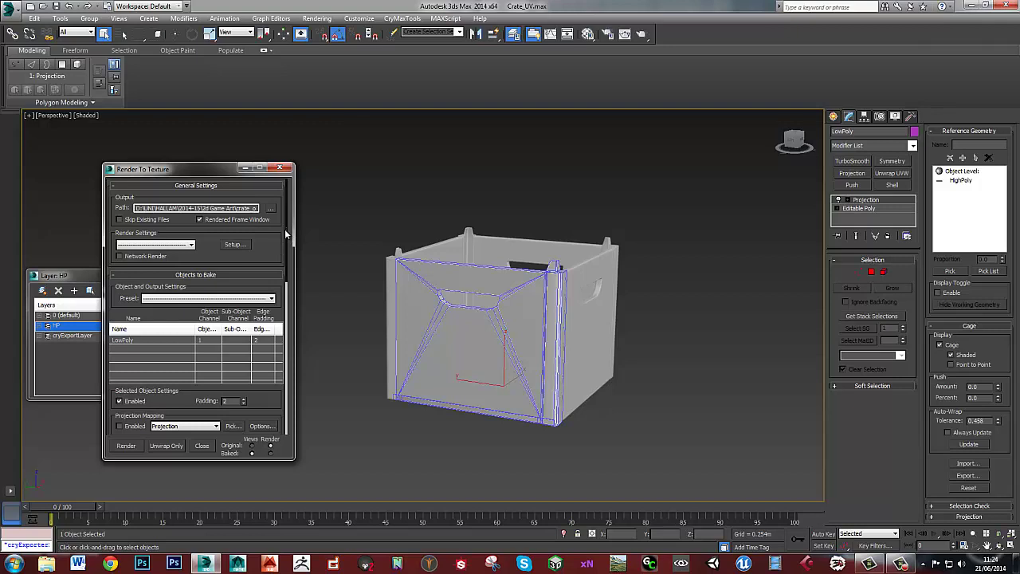
# - Review the scanline renderer's antialiasing and supersampling options in the render setup
pyautogui.scroll(-2, 284, 231)
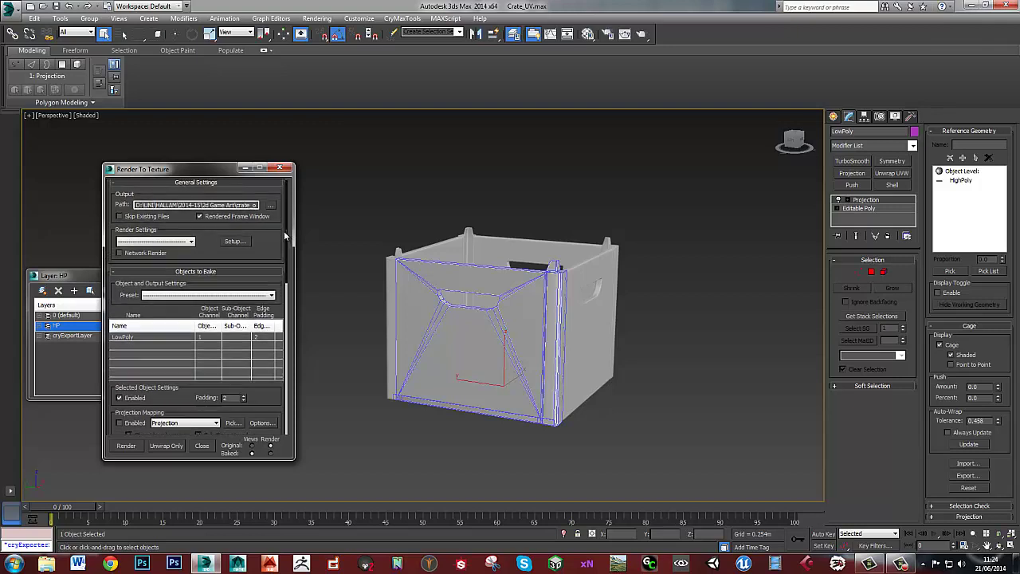
pyautogui.scroll(-2, 284, 231)
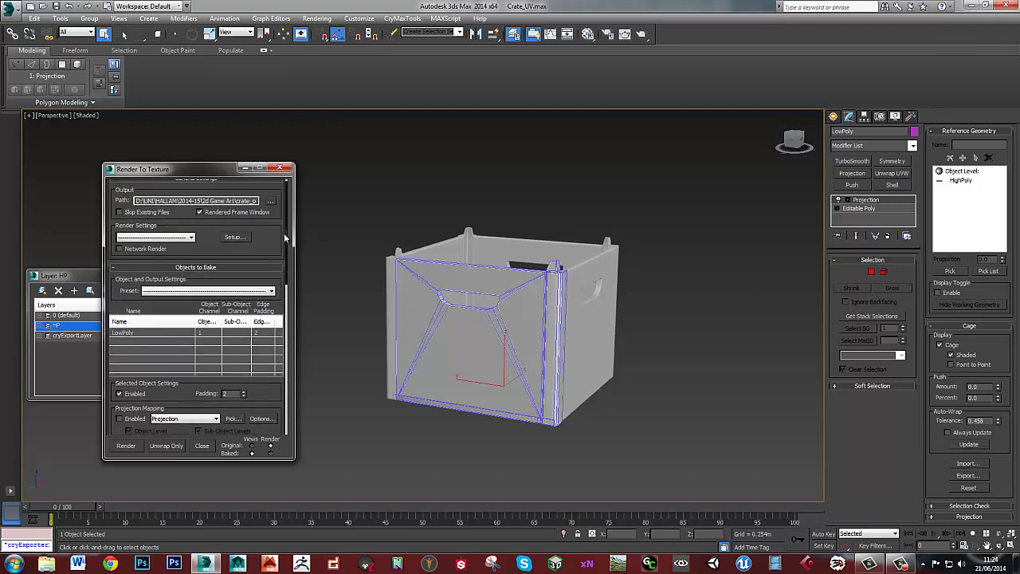
pyautogui.click(234, 245)
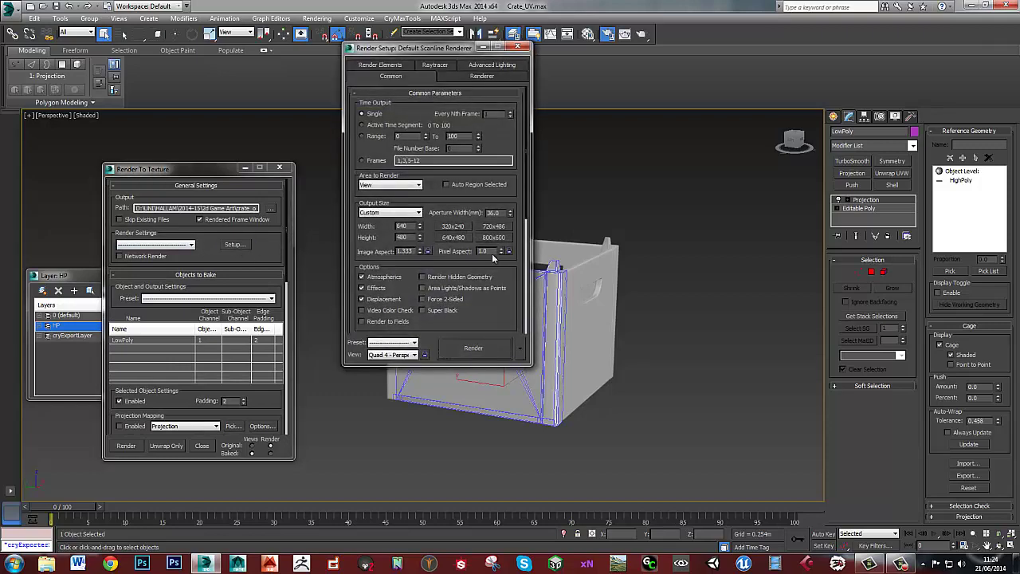
pyautogui.click(482, 76)
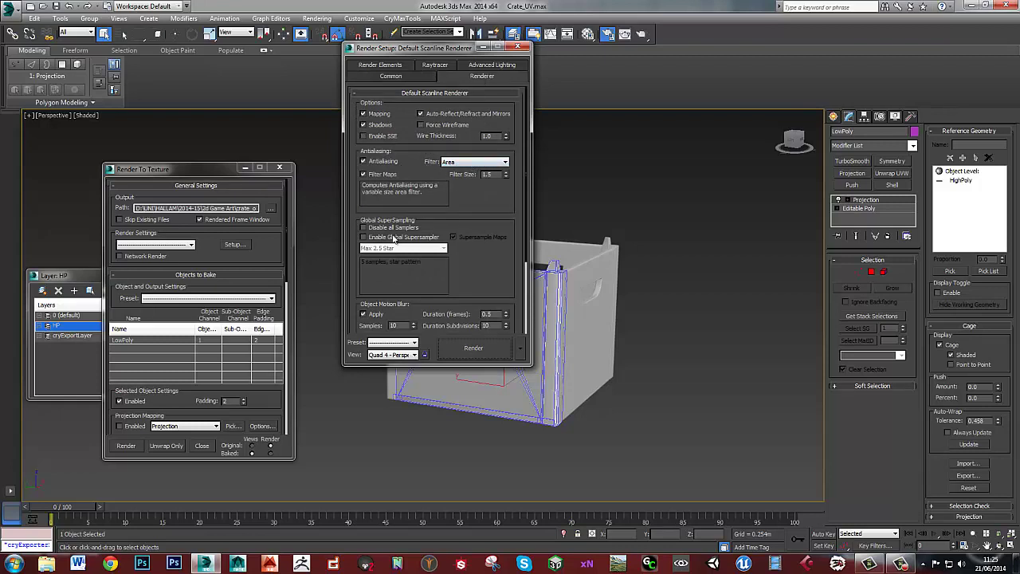
pyautogui.click(518, 47)
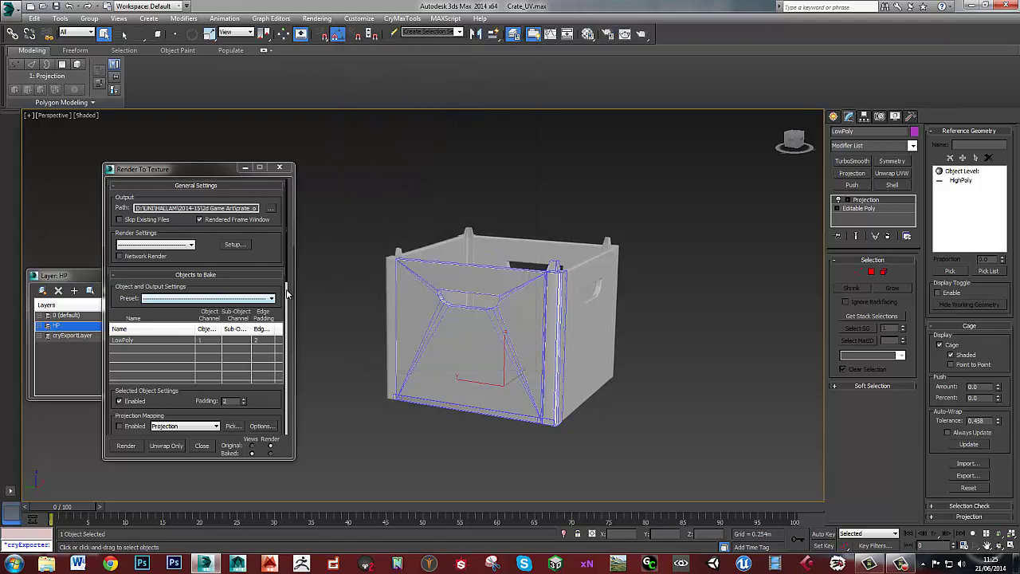
# - Set the LowPoly bake padding to 0, enable projection mapping with the Projection modifier, and check the projection options
pyautogui.scroll(-5, 284, 250)
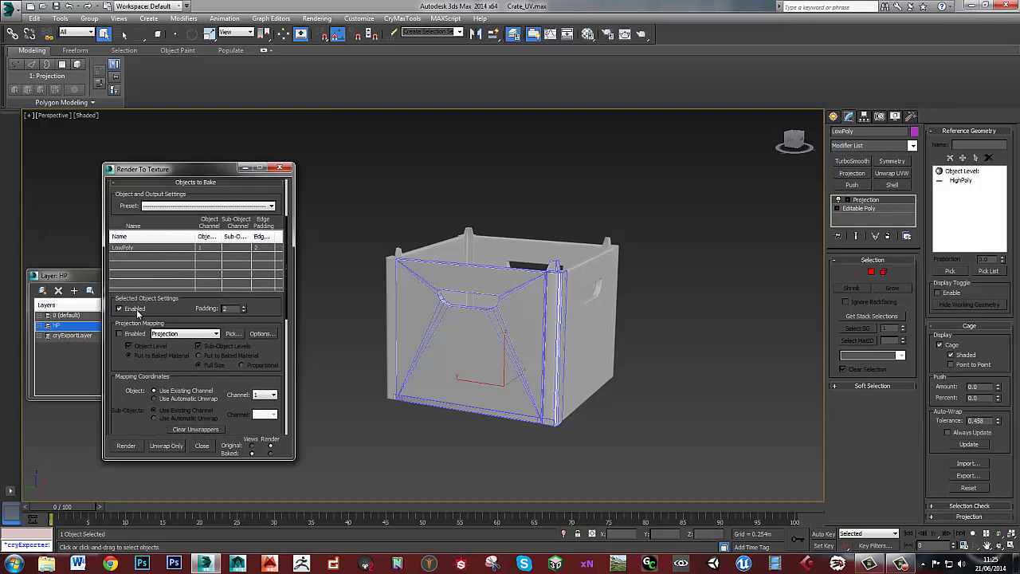
pyautogui.rightClick(243, 311)
pyautogui.scroll(-1, 286, 293)
pyautogui.scroll(-1, 282, 310)
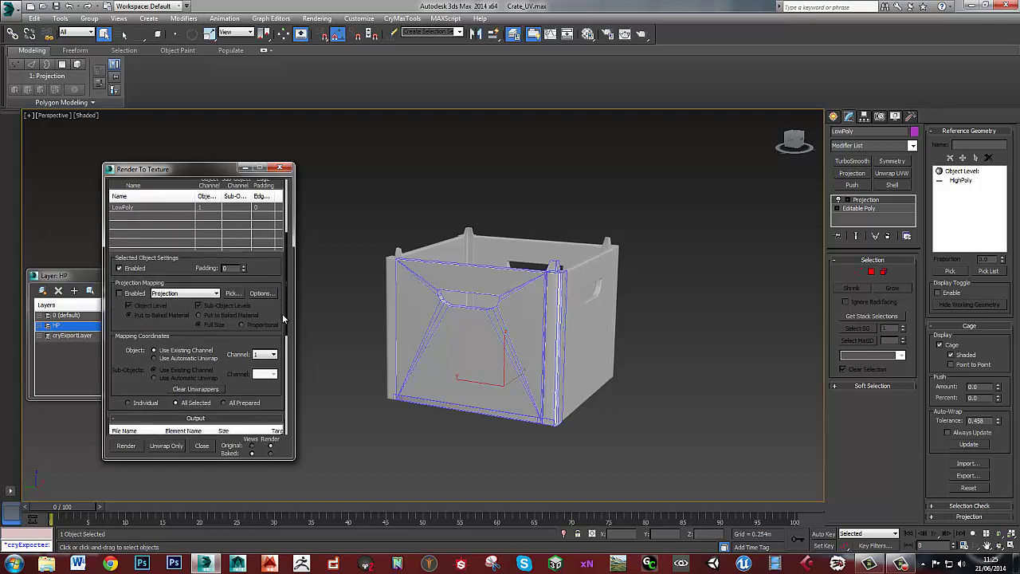
pyautogui.click(119, 292)
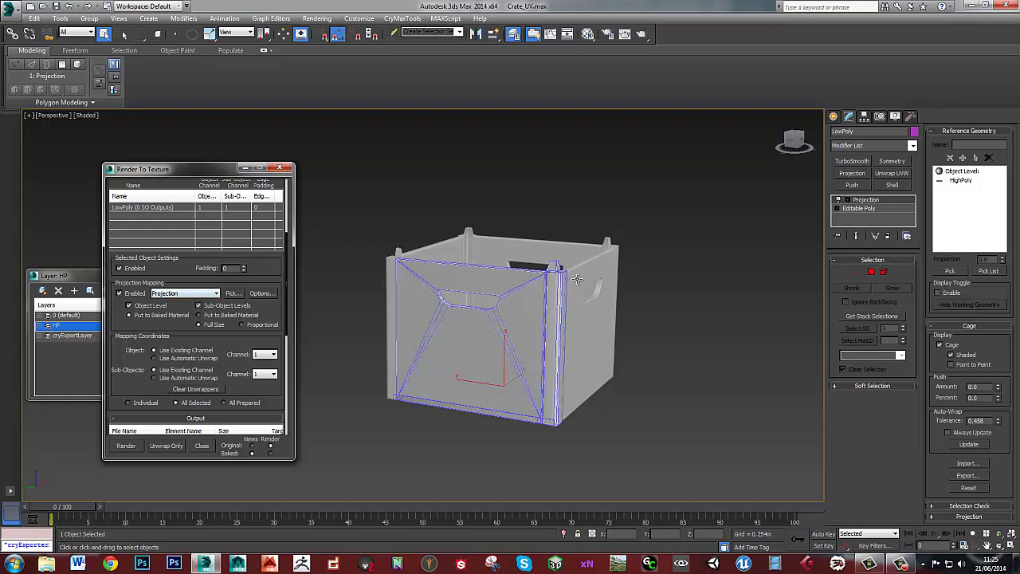
pyautogui.click(263, 294)
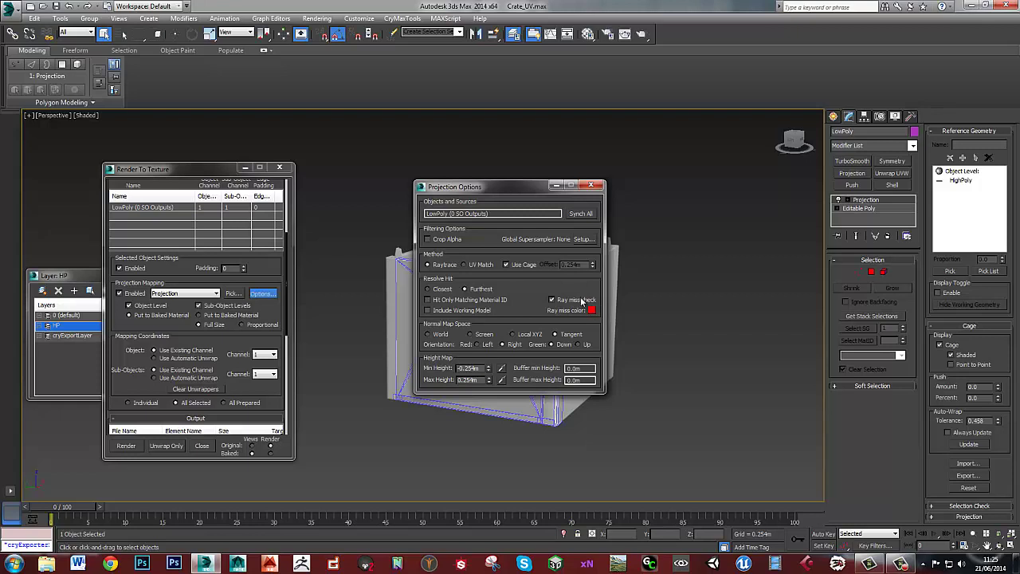
pyautogui.click(591, 187)
# - Add a NormalsMap output element to the bake and set its size to 1024x1024
pyautogui.moveTo(287, 291); pyautogui.dragTo(289, 341)
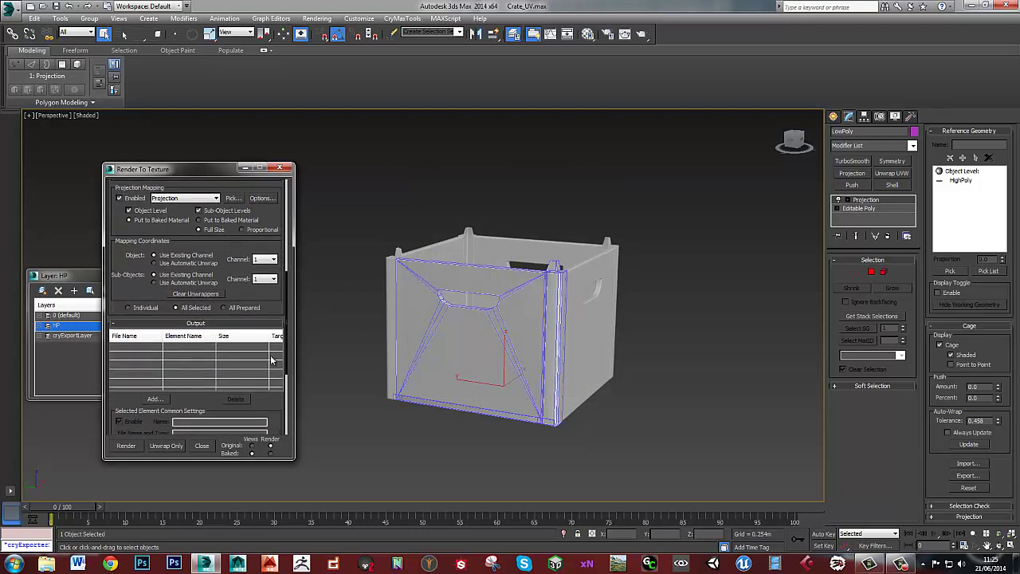
pyautogui.click(152, 400)
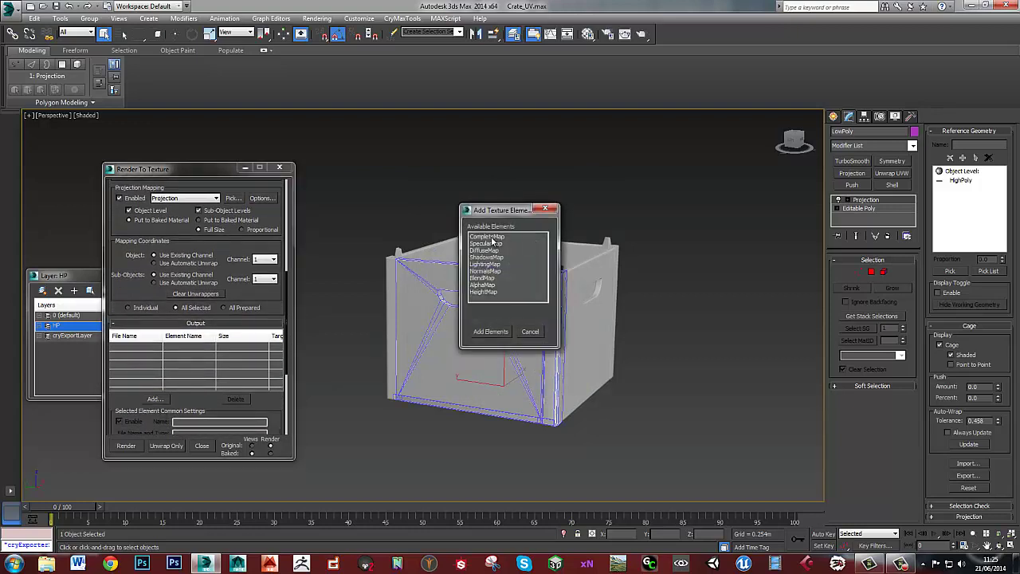
pyautogui.doubleClick(484, 271)
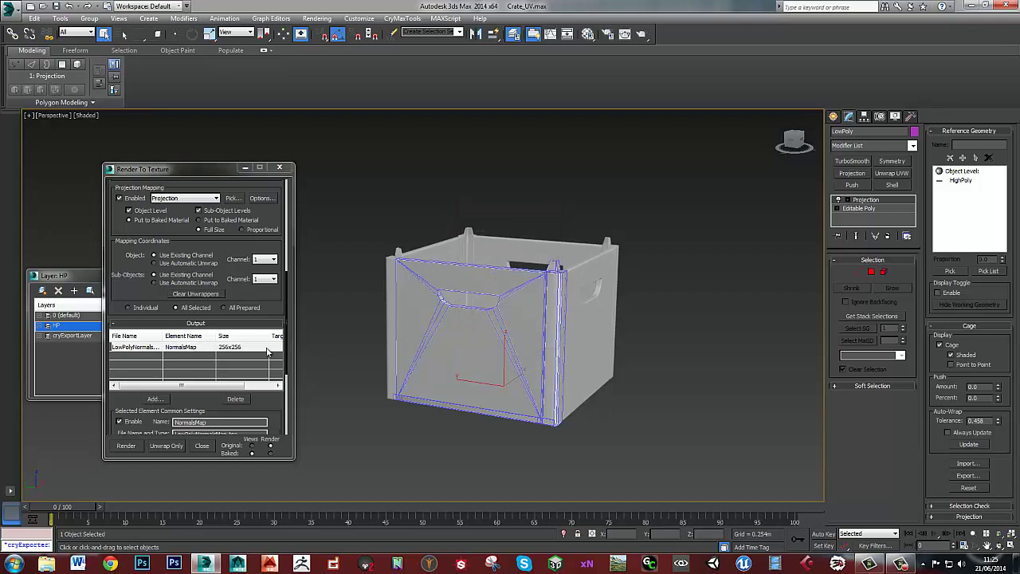
pyautogui.moveTo(263, 402); pyautogui.dragTo(251, 327)
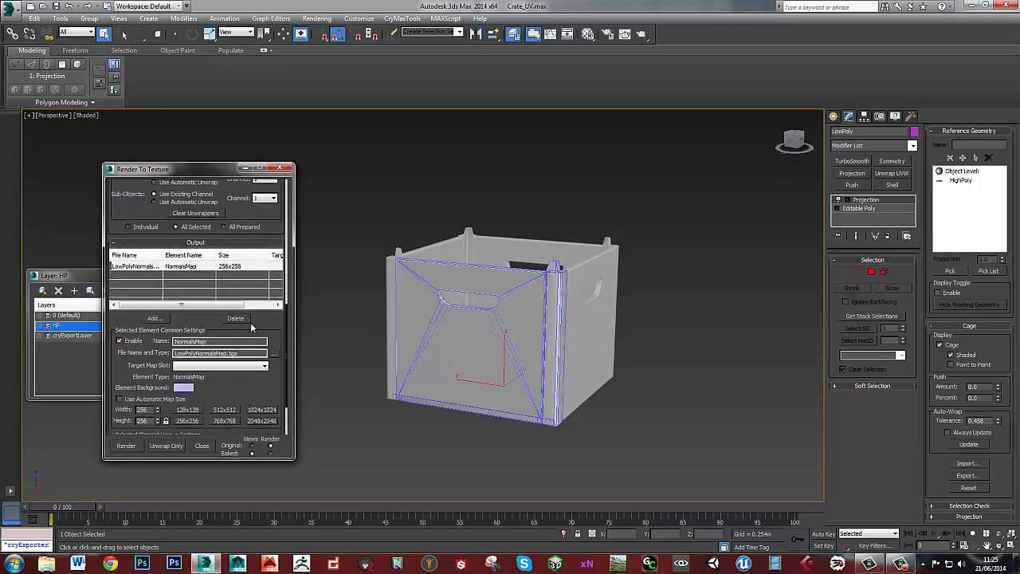
pyautogui.click(229, 268)
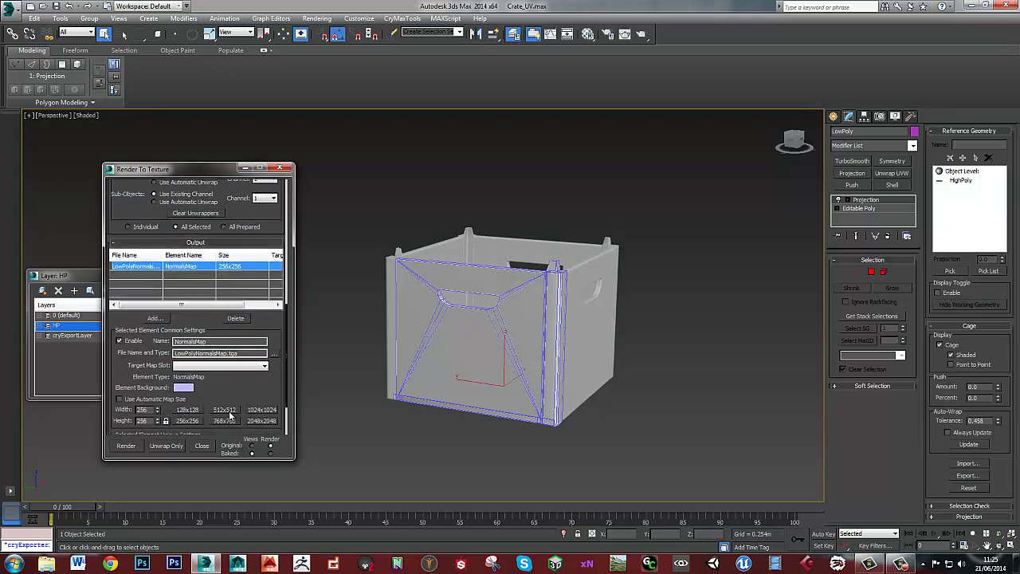
pyautogui.click(254, 412)
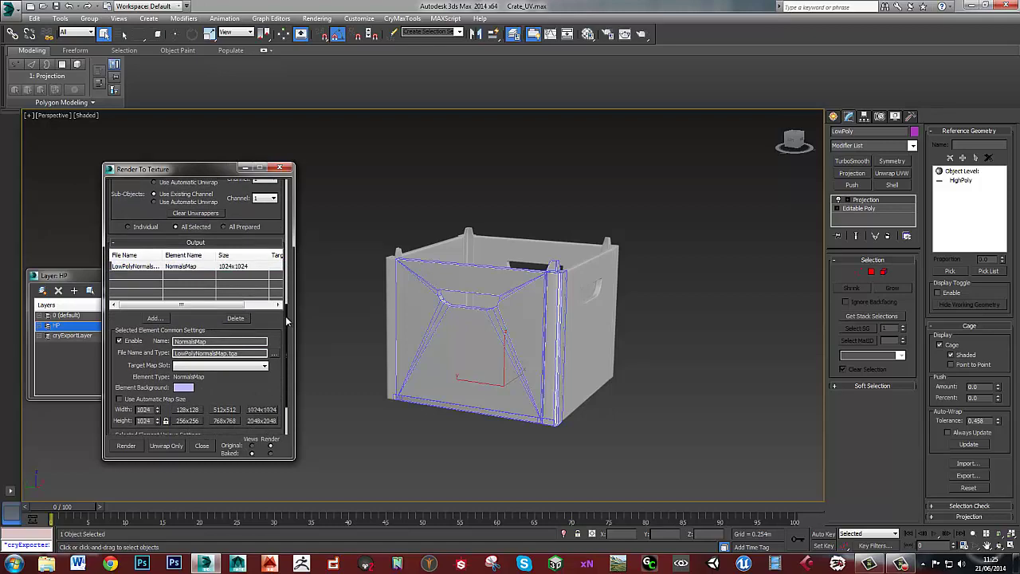
# - Bake the normal map without assigning a target map slot, and inspect the render at the handle cutouts and corner posts
pyautogui.moveTo(286, 316); pyautogui.dragTo(284, 383)
pyautogui.click(125, 447)
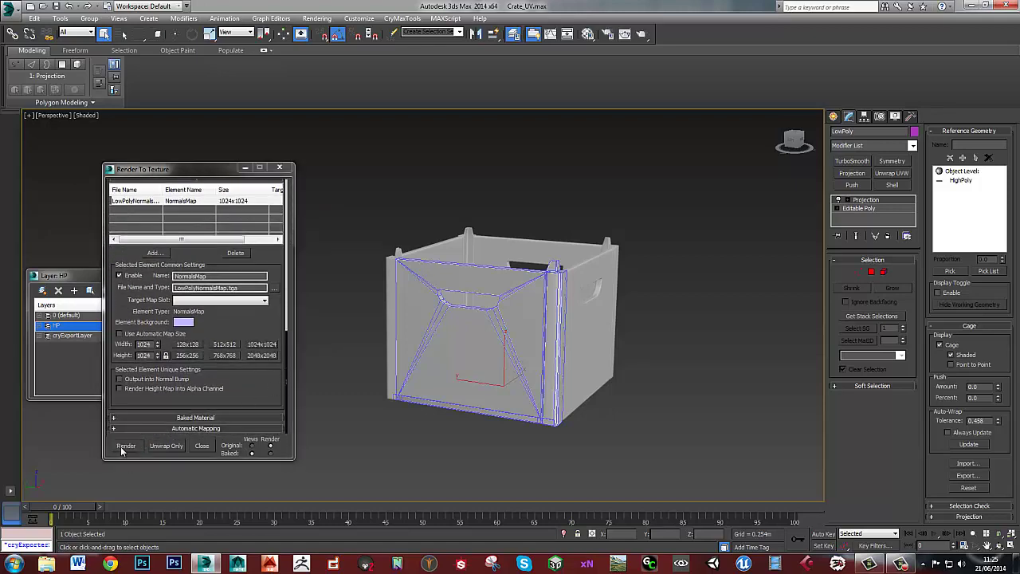
pyautogui.click(480, 360)
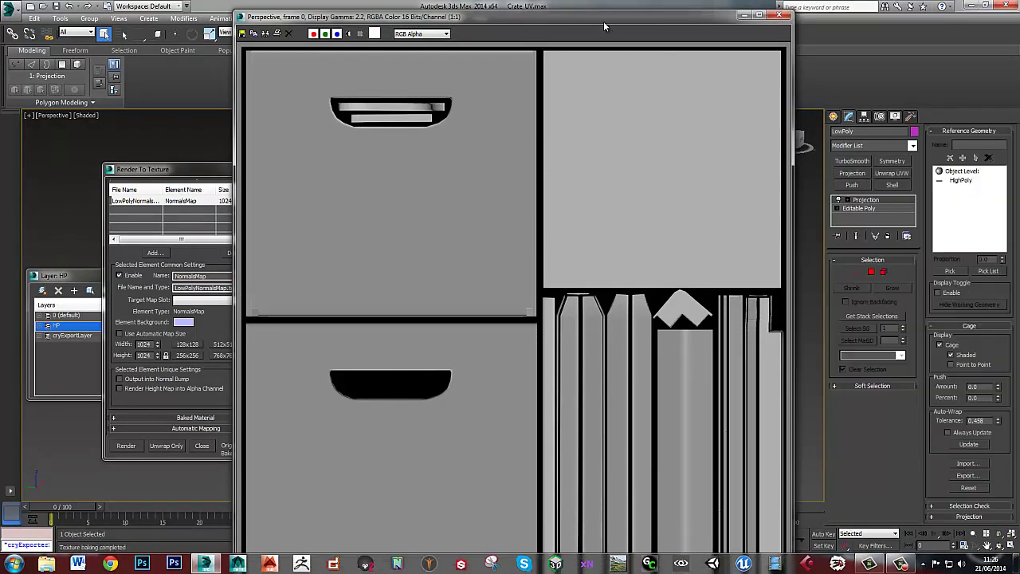
pyautogui.moveTo(604, 27); pyautogui.dragTo(536, 16)
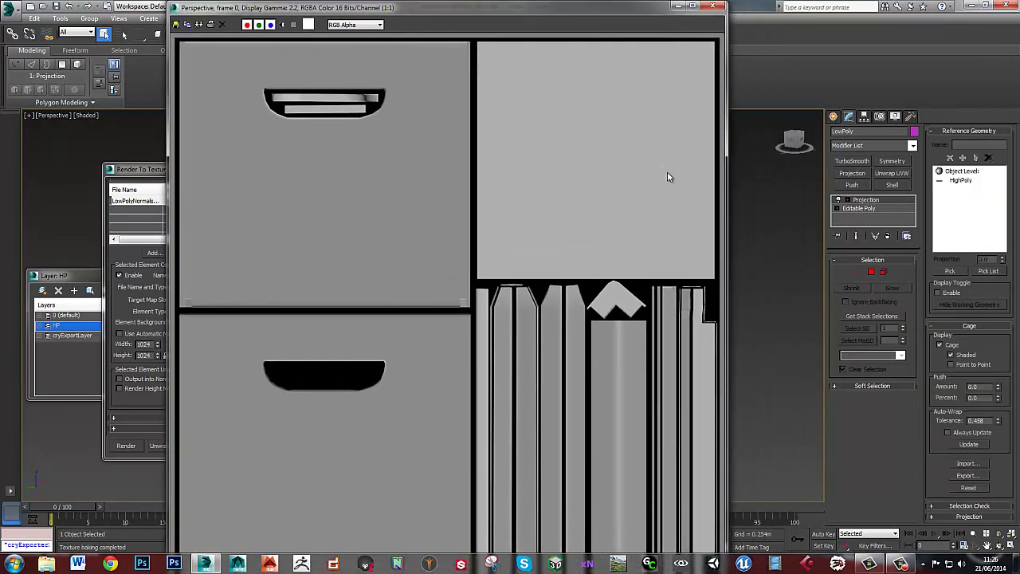
pyautogui.click(723, 5)
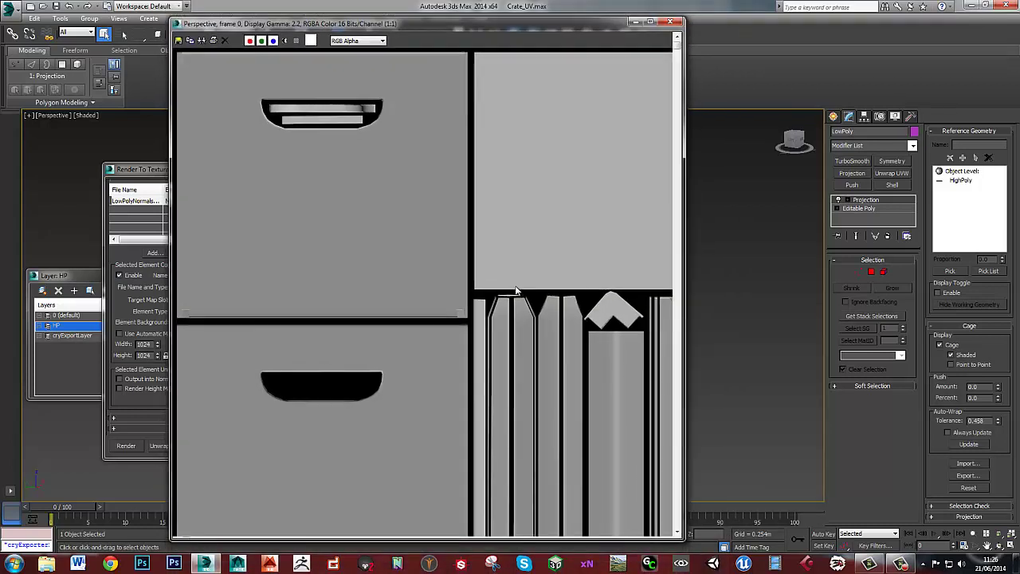
pyautogui.scroll(-1, 516, 291)
pyautogui.click(671, 21)
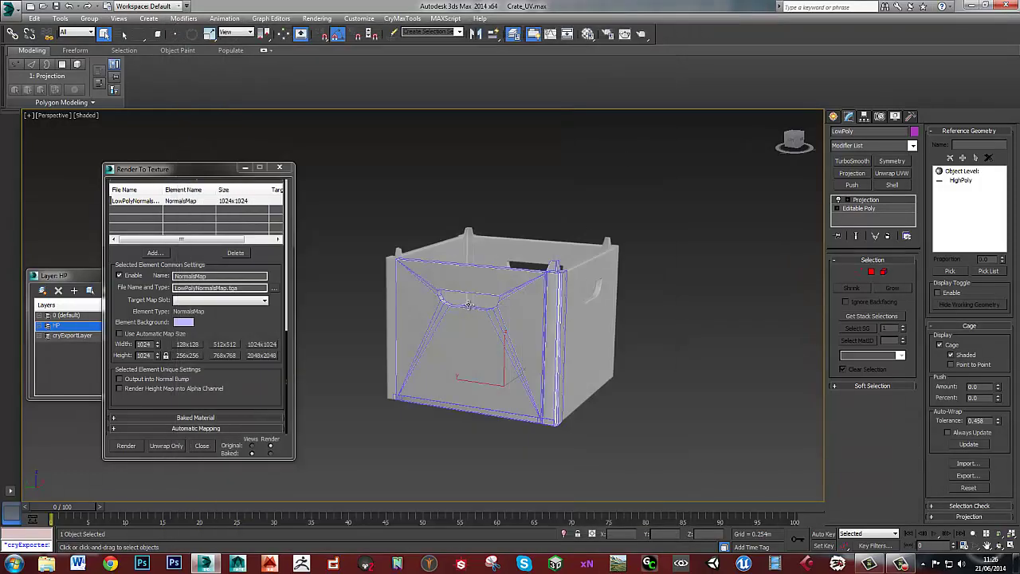
# - Try pulling the projection cage inward by a push amount of about -0.092, judging it at the handle cutout's corner
pyautogui.scroll(5, 492, 305)
pyautogui.scroll(8, 492, 305)
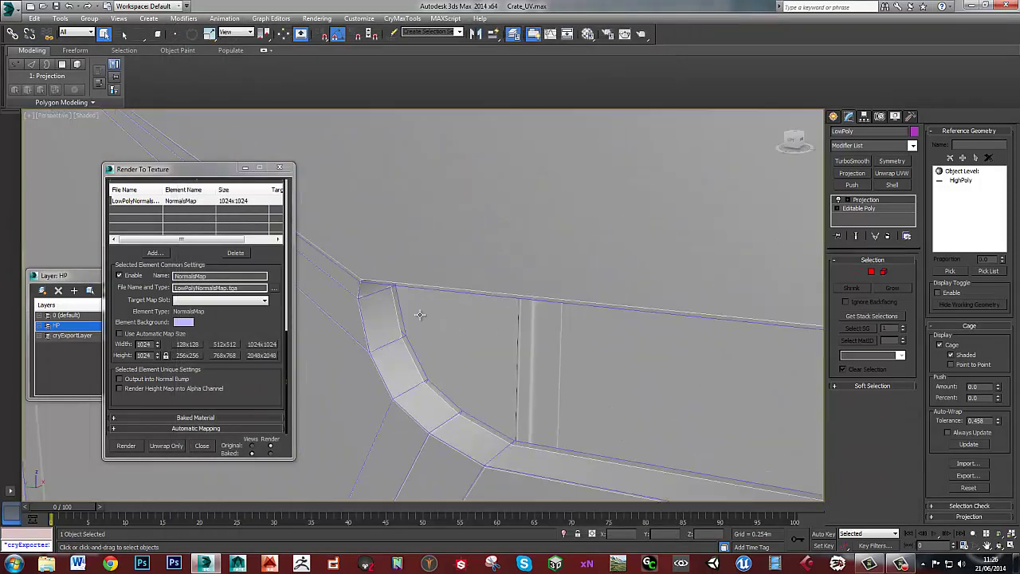
pyautogui.scroll(2, 461, 197)
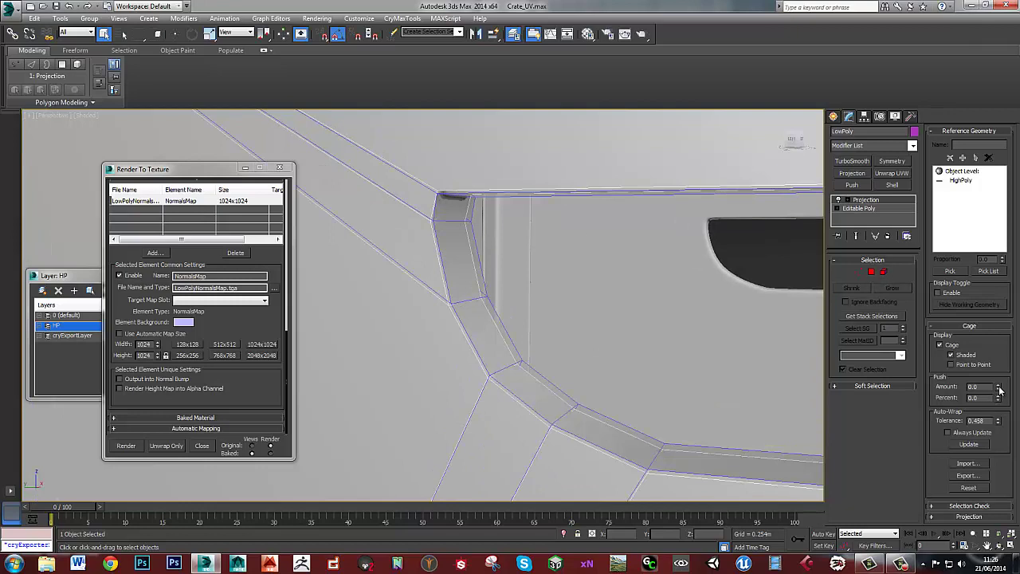
pyautogui.moveTo(998, 387); pyautogui.dragTo(999, 434)
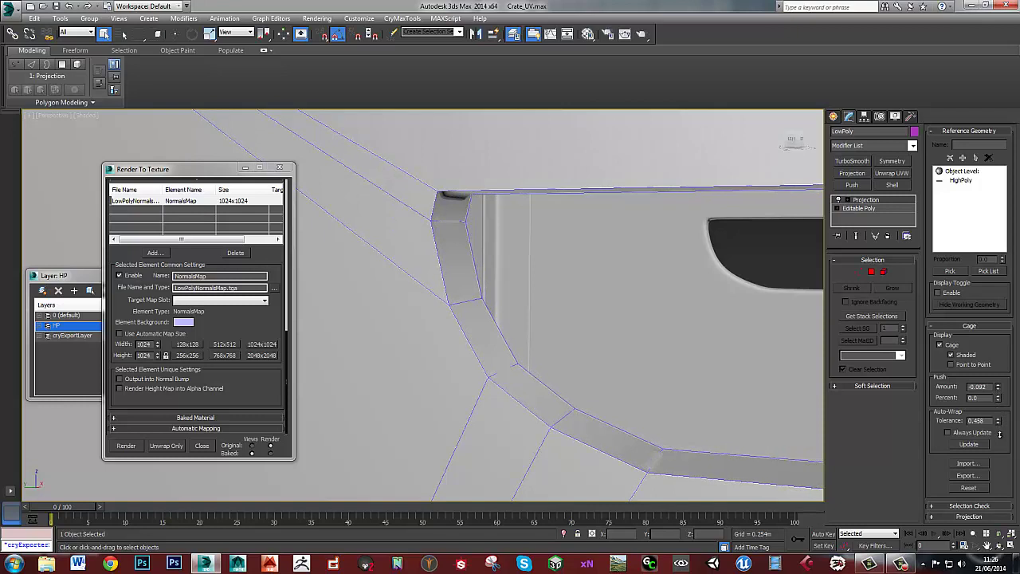
pyautogui.rightClick(1000, 436)
# - Bake the normal map again with the tightened cage and check the render for red ray-miss areas
pyautogui.click(126, 446)
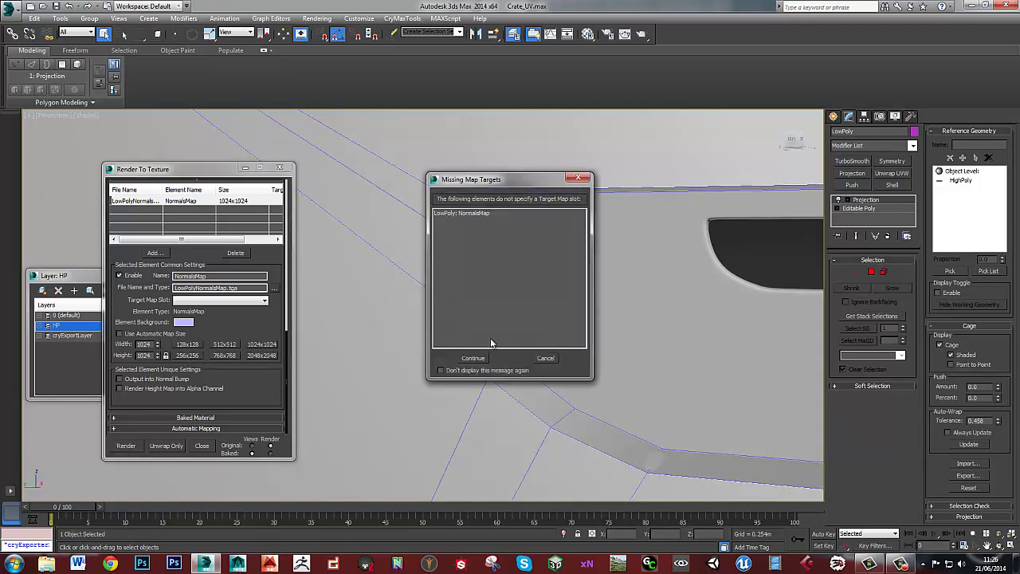
pyautogui.click(467, 361)
pyautogui.click(514, 292)
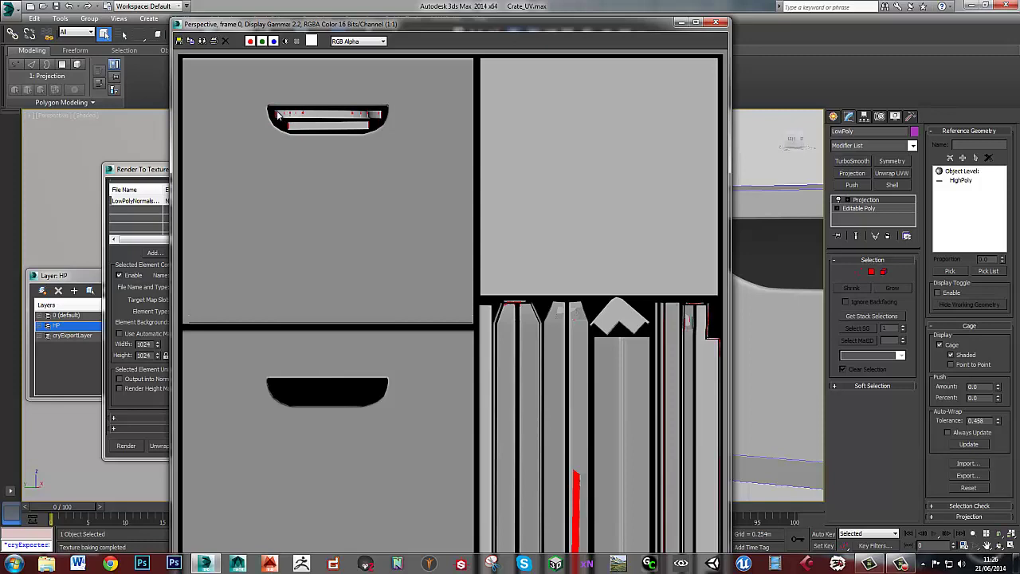
pyautogui.click(717, 23)
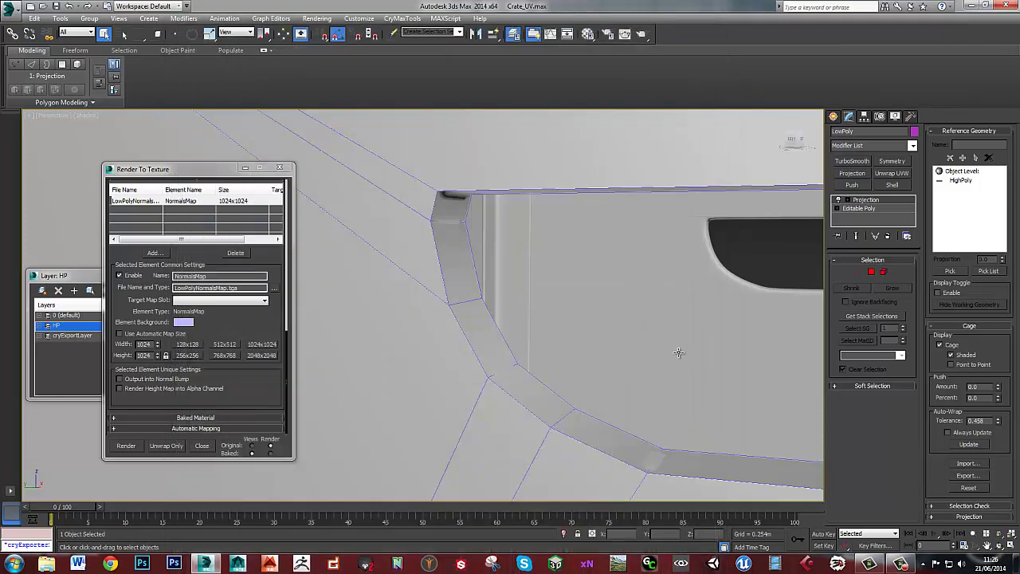
# - Undo the inward push of the projection cage and close the Render To Texture dialog
pyautogui.scroll(-1, 674, 347)
pyautogui.scroll(-1, 658, 343)
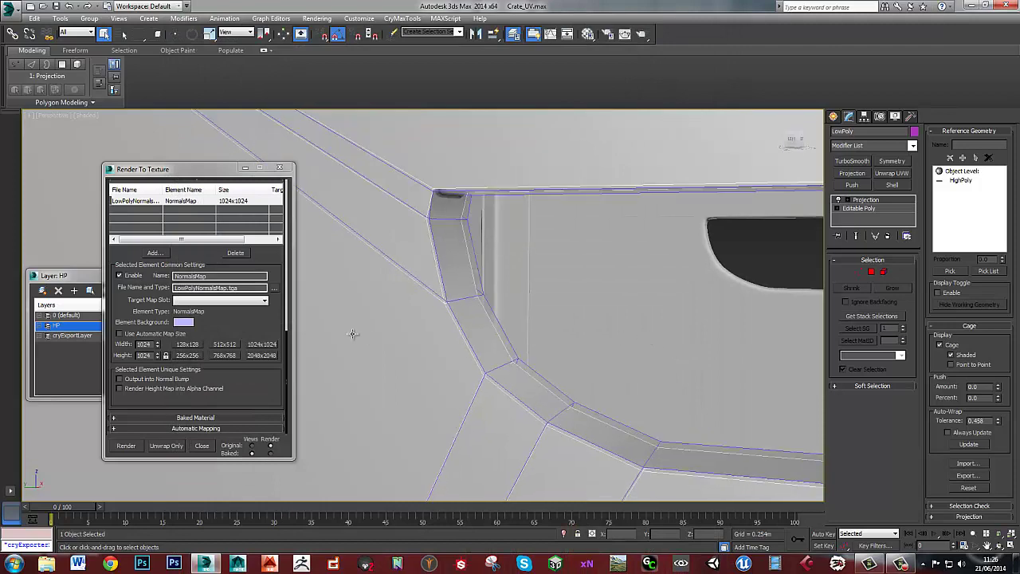
pyautogui.click(279, 167)
# - Insert an Edit Mesh modifier between the low-poly crate's Editable Poly base and its Projection modifier, accepting the topology change
pyautogui.scroll(-3, 476, 269)
pyautogui.keyDown('alt'); pyautogui.moveTo(476, 269); pyautogui.dragTo(548, 303, button='middle'); pyautogui.keyUp('alt')
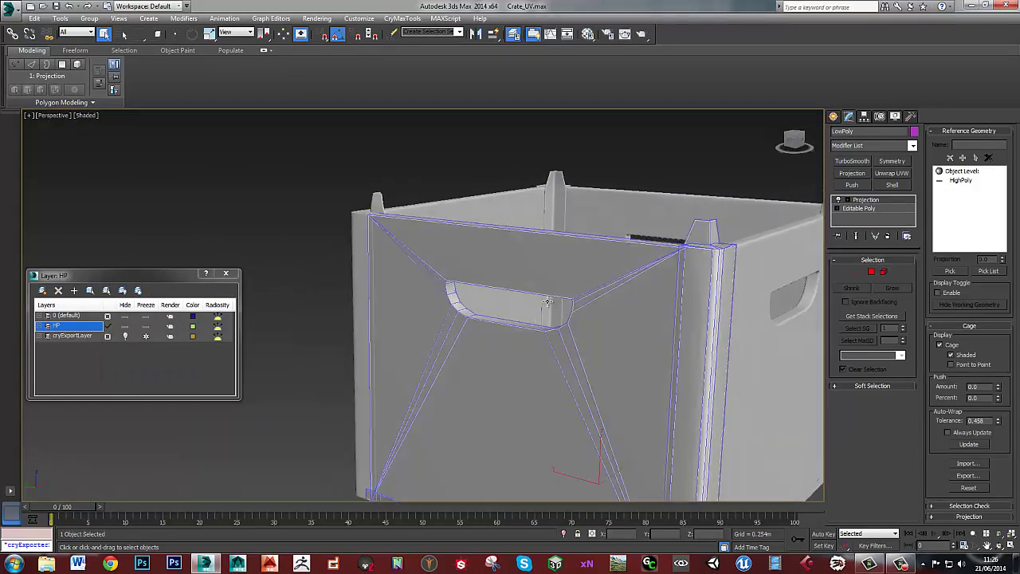
pyautogui.scroll(-4, 486, 292)
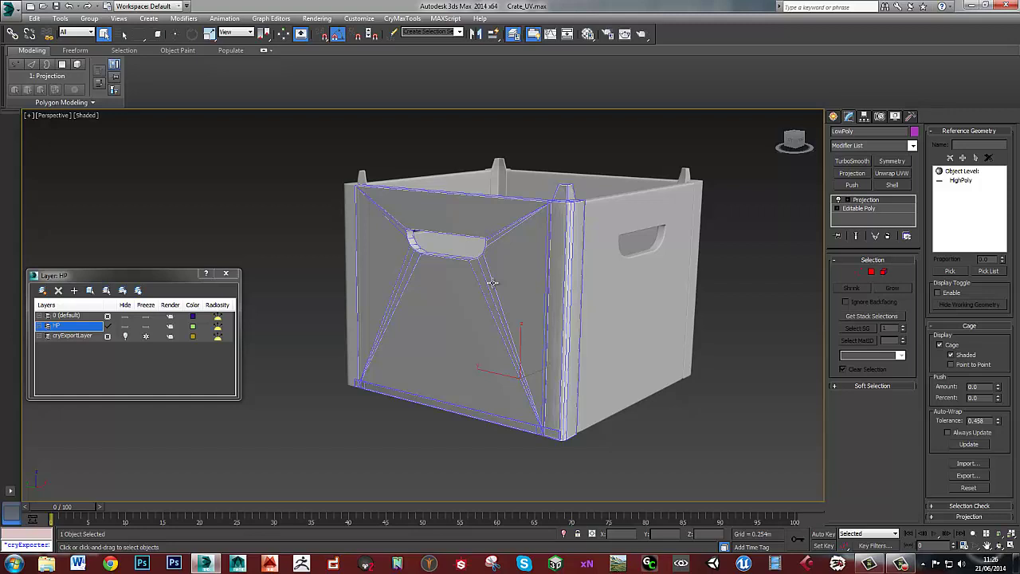
pyautogui.moveTo(492, 283)
pyautogui.keyDown('alt'); pyautogui.mouseDown(button='middle')
pyautogui.moveTo(455, 287)
pyautogui.moveTo(474, 289)
pyautogui.mouseUp(button='middle'); pyautogui.keyUp('alt')
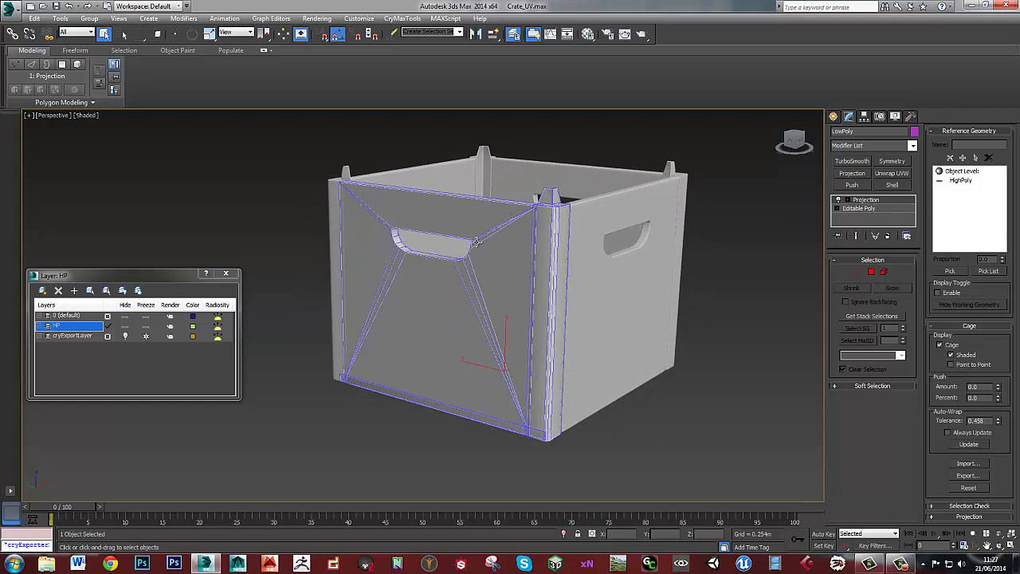
pyautogui.click(861, 211)
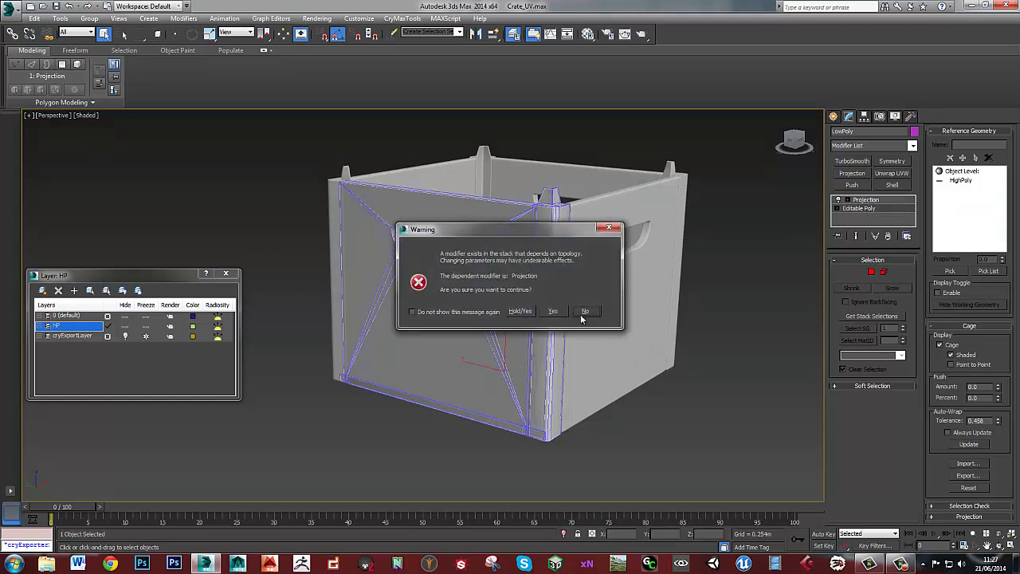
pyautogui.click(555, 312)
pyautogui.click(554, 312)
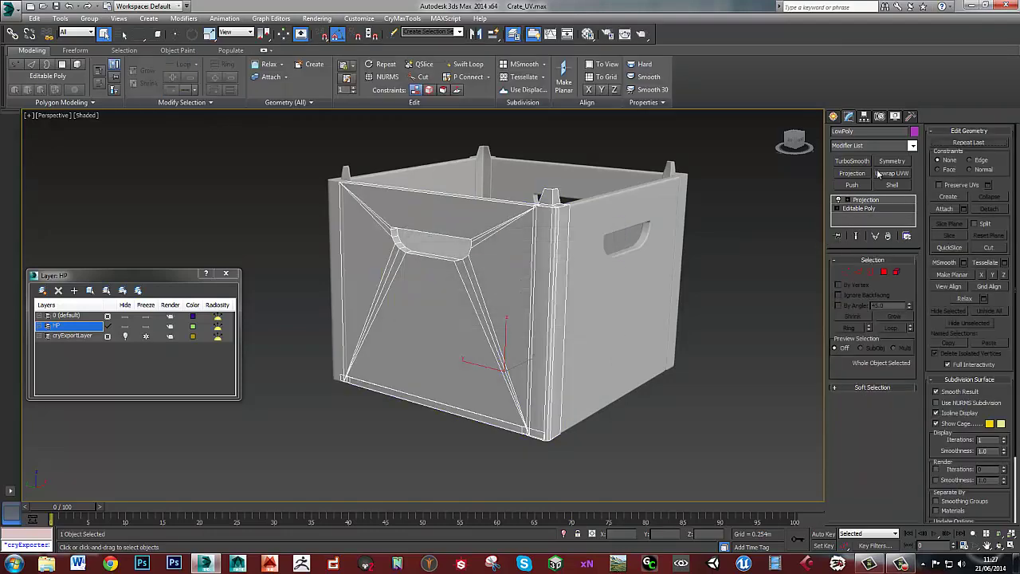
pyautogui.click(880, 145)
pyautogui.press('e')
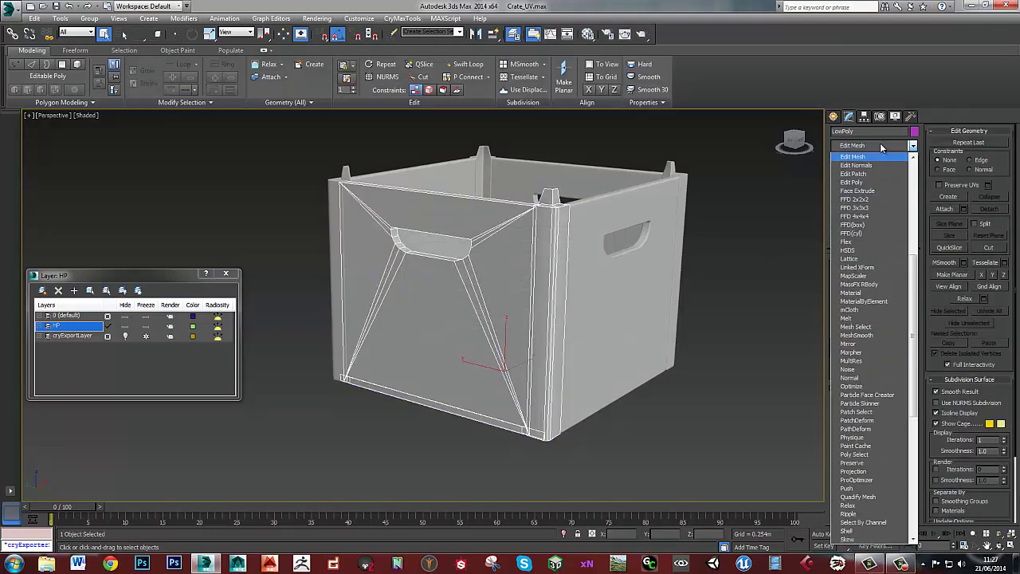
pyautogui.press('Return')
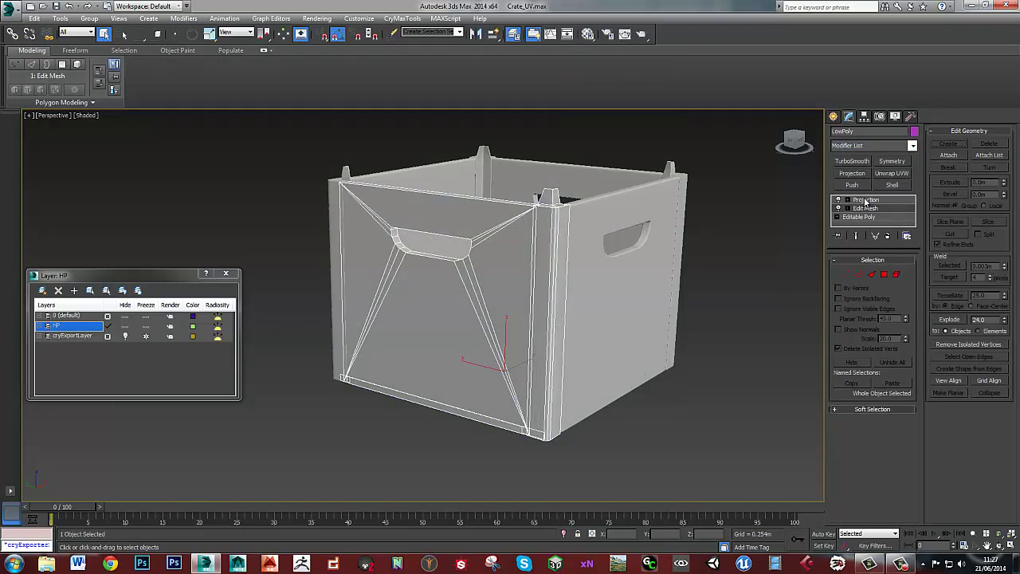
# - Return to the Projection modifier and examine the cage's triangulation around the handle cutout and across the whole crate
pyautogui.click(852, 173)
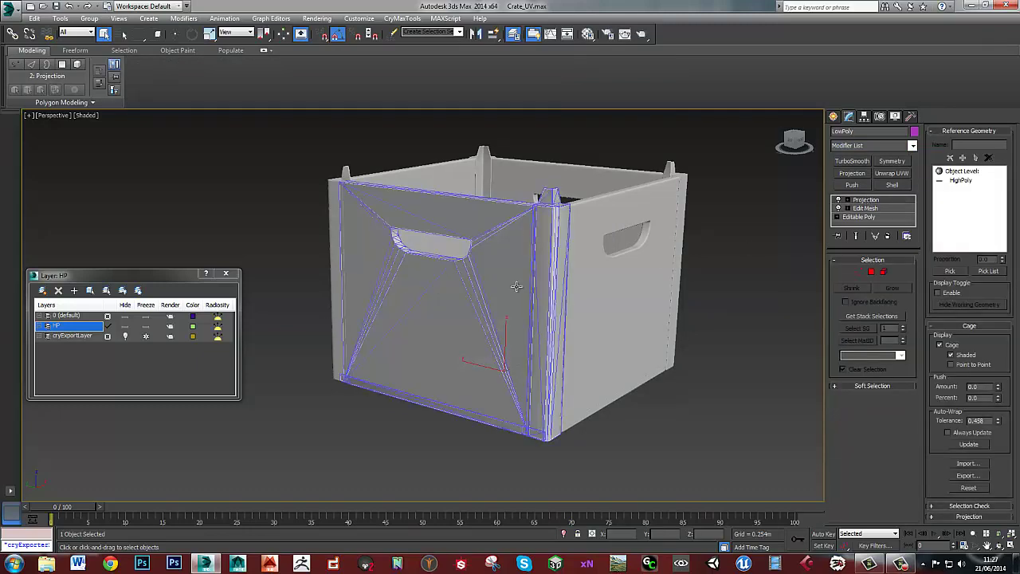
pyautogui.keyDown('alt'); pyautogui.moveTo(517, 287); pyautogui.dragTo(453, 290, button='middle'); pyautogui.keyUp('alt')
pyautogui.scroll(5, 452, 290)
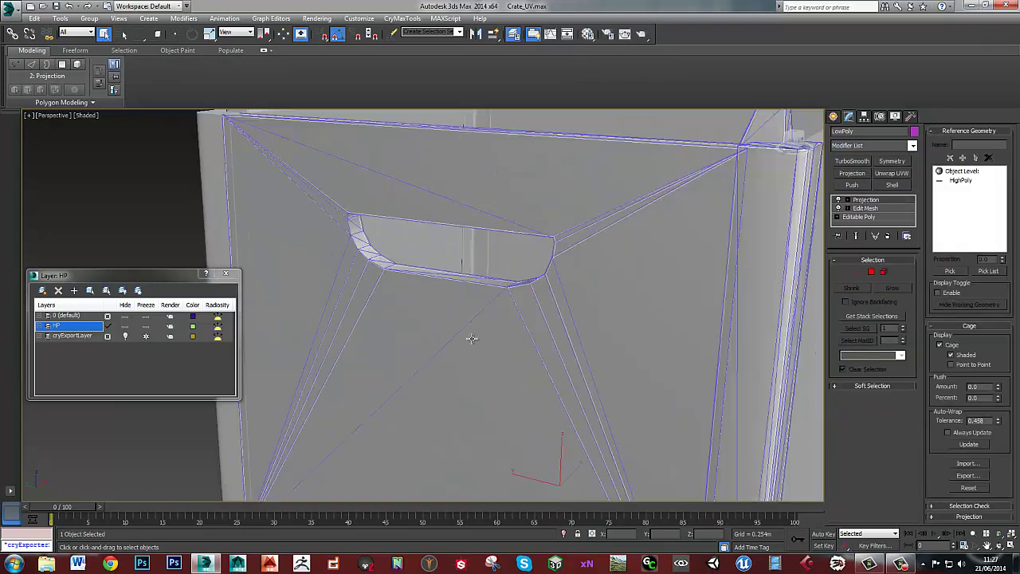
pyautogui.scroll(1, 495, 319)
pyautogui.scroll(-5, 511, 307)
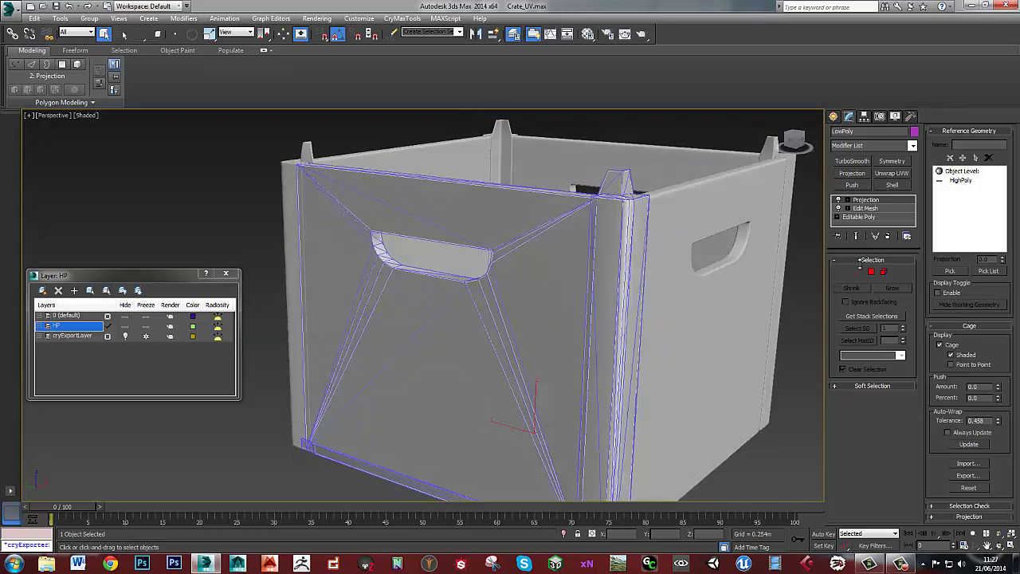
pyautogui.moveTo(551, 364); pyautogui.dragTo(508, 351, button='middle')
pyautogui.scroll(-8, 508, 351)
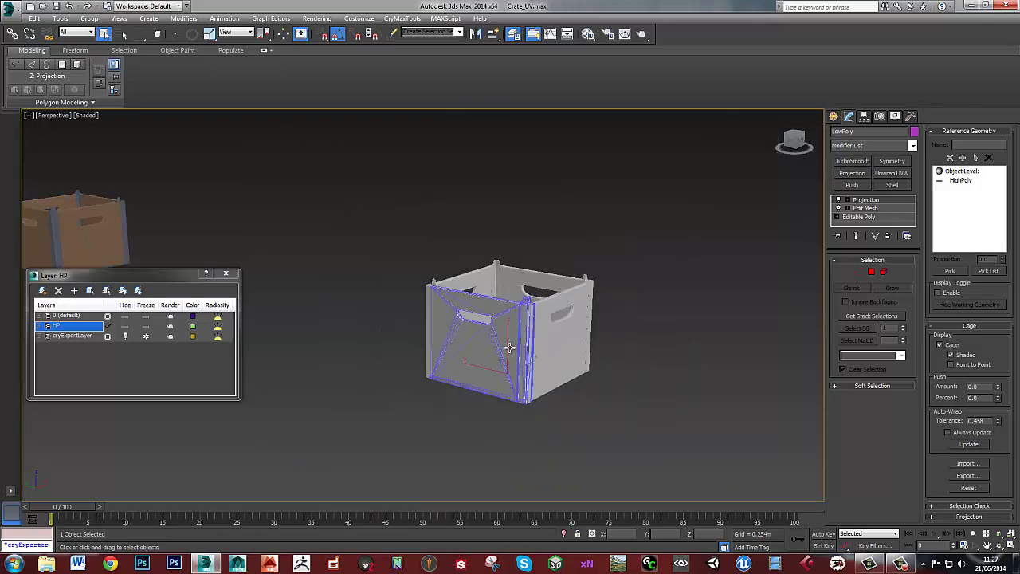
pyautogui.scroll(4, 499, 347)
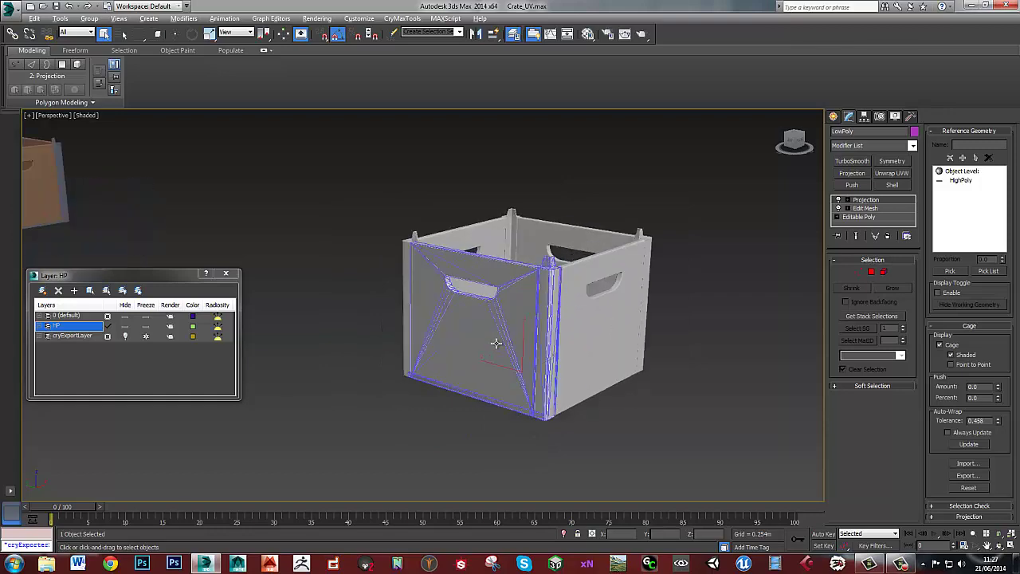
# - Set up an export of the selected low-poly crate to the VidExports folder as LowPoly in xNormal SBM format
pyautogui.hotkey('alt', 'f')
pyautogui.press('e')
pyautogui.press('Return')
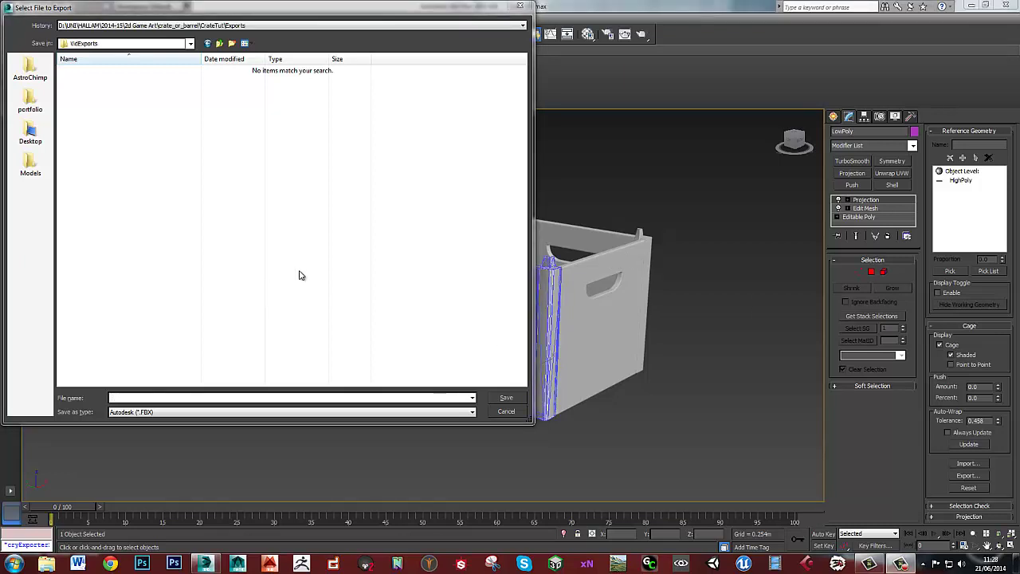
pyautogui.click(212, 412)
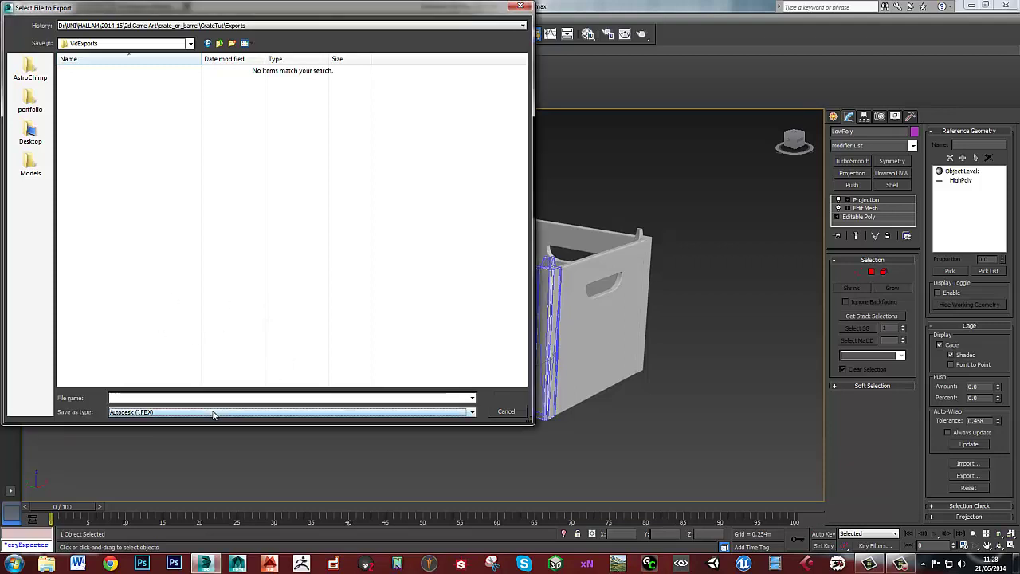
pyautogui.click(213, 414)
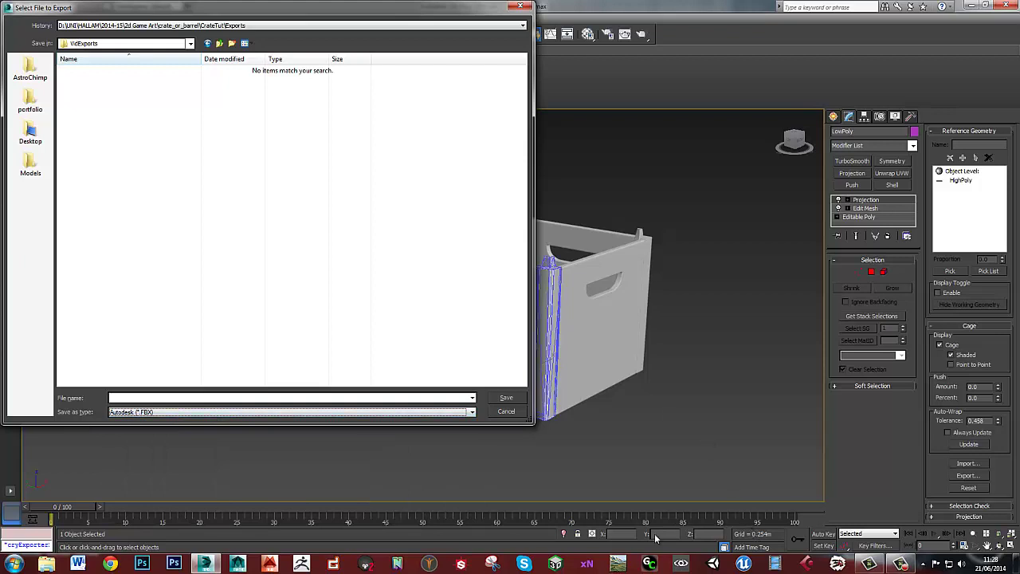
pyautogui.click(167, 413)
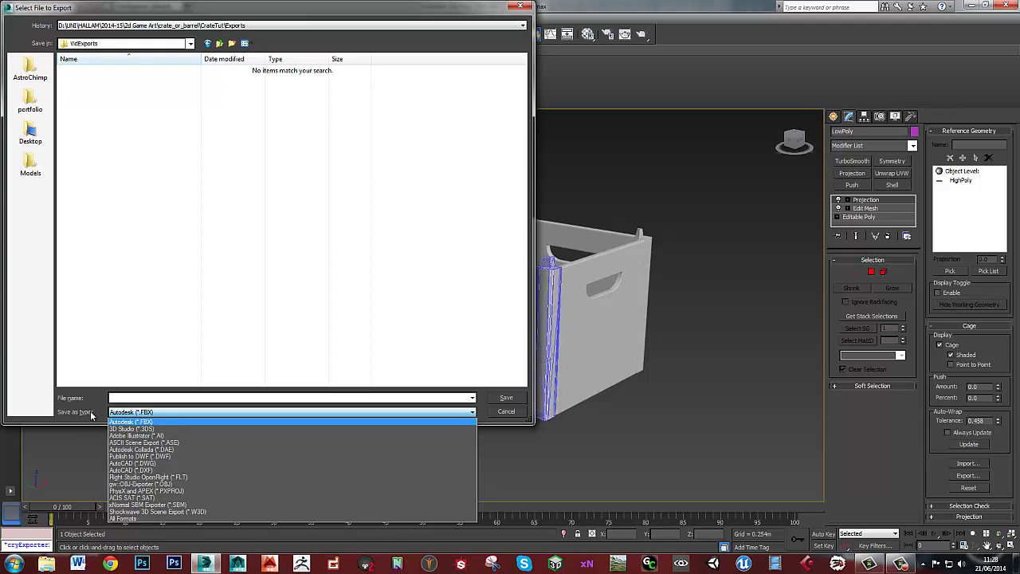
pyautogui.click(191, 505)
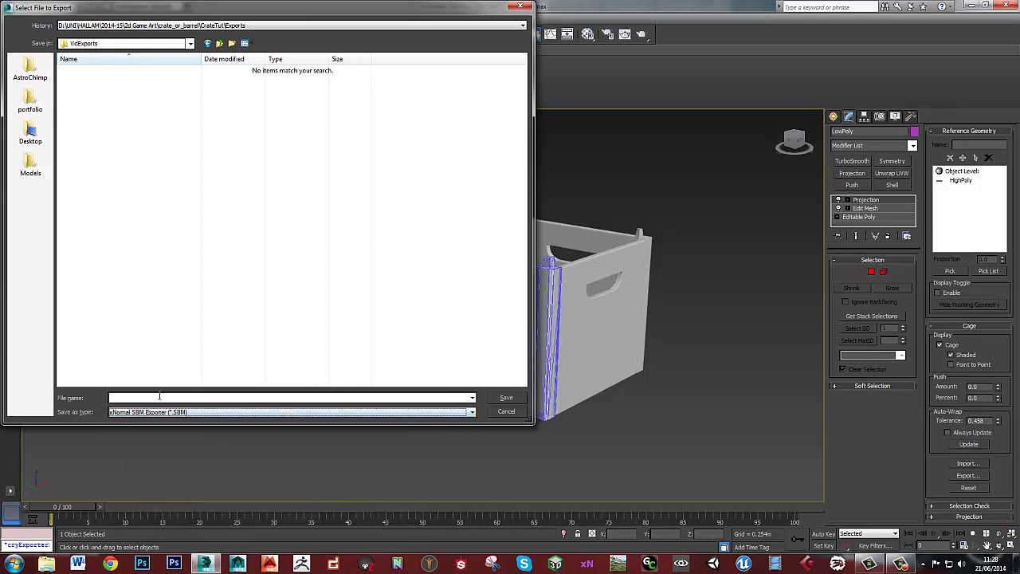
pyautogui.click(159, 397)
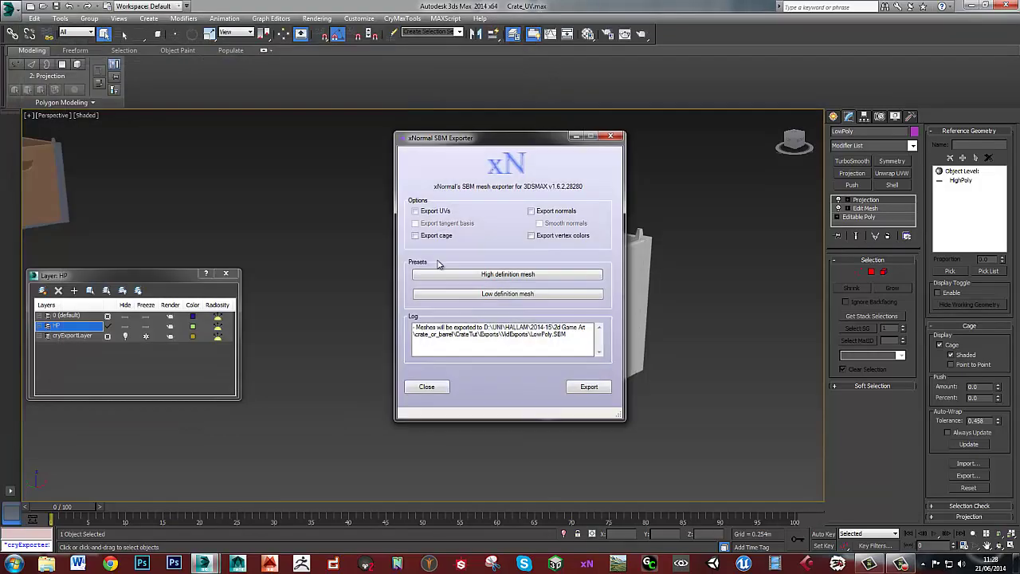
# - Export the low-poly crate with the Low definition mesh preset, check the log and close the exporter
pyautogui.click(495, 295)
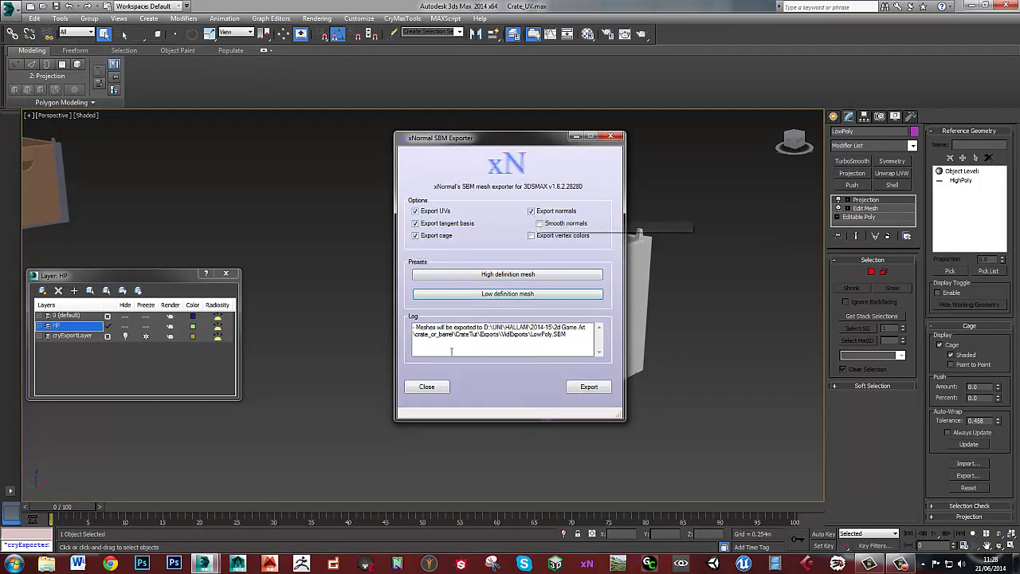
pyautogui.click(591, 388)
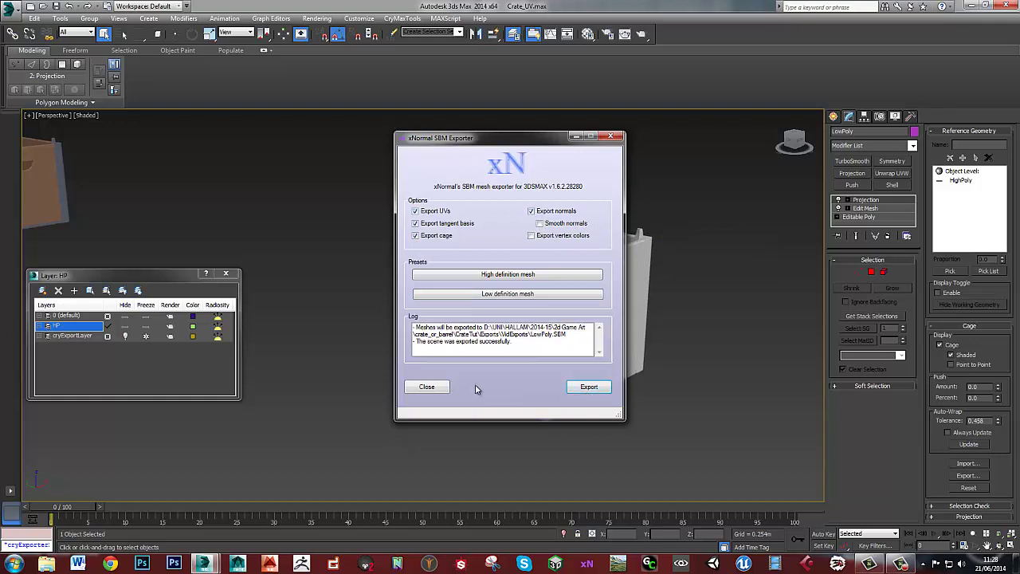
pyautogui.moveTo(416, 341); pyautogui.dragTo(517, 340)
pyautogui.click(527, 348)
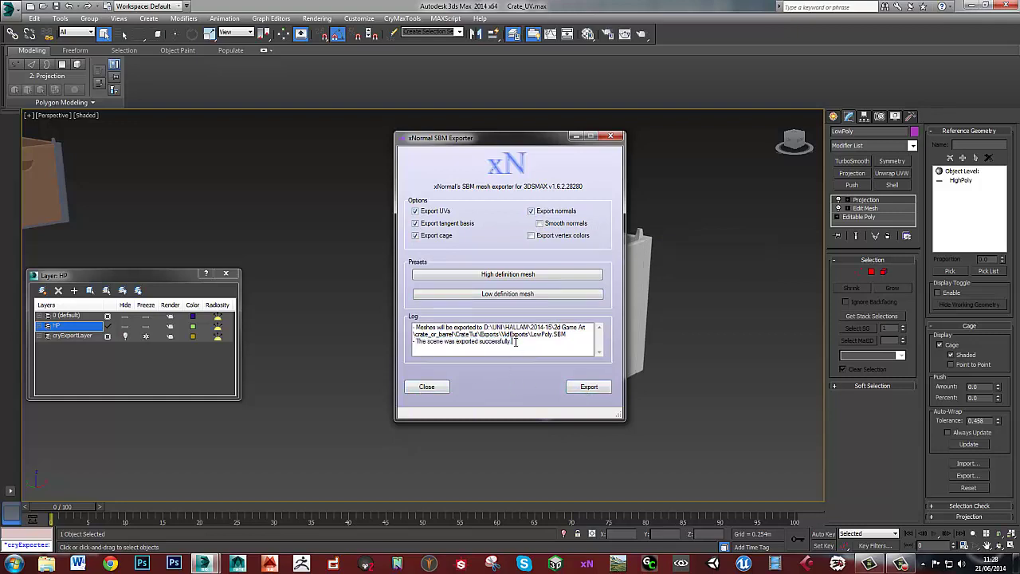
pyautogui.click(428, 387)
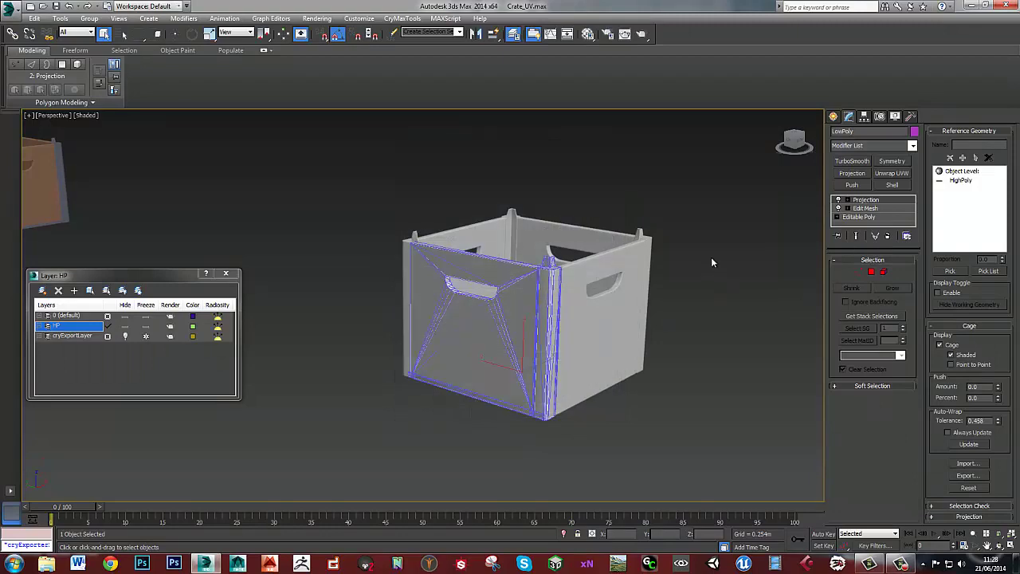
# - Export the high-poly crate as HighPoly in xNormal SBM format, using the High definition mesh preset
pyautogui.click(593, 328)
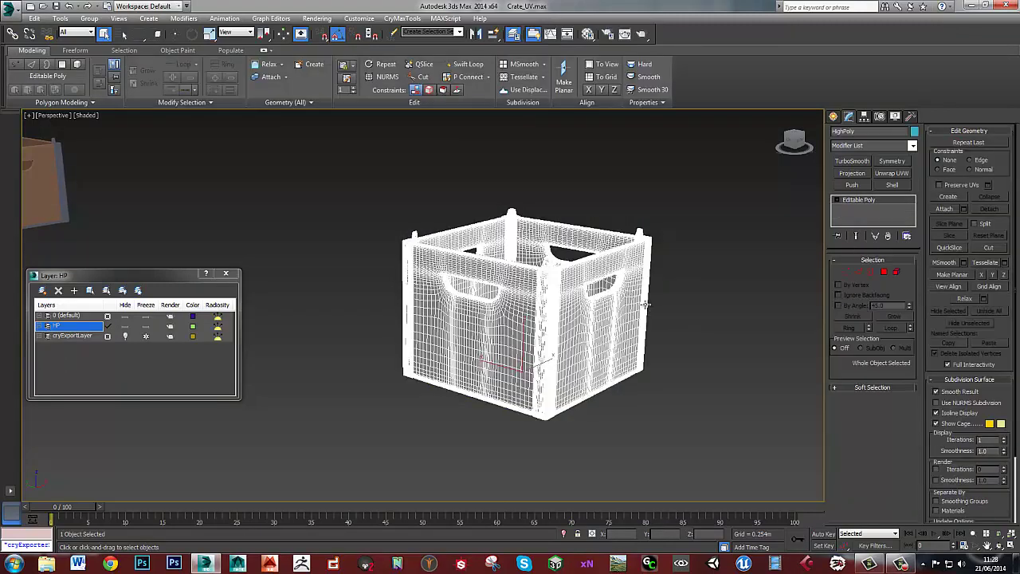
pyautogui.hotkey('alt', 'f')
pyautogui.press('e')
pyautogui.press('s')
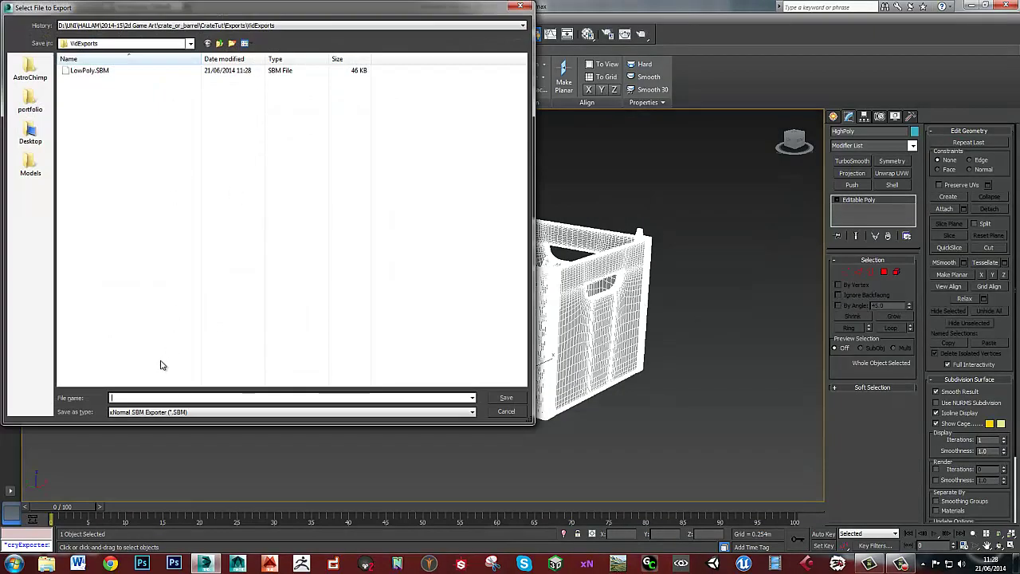
pyautogui.write('HighPoly')
pyautogui.click(507, 401)
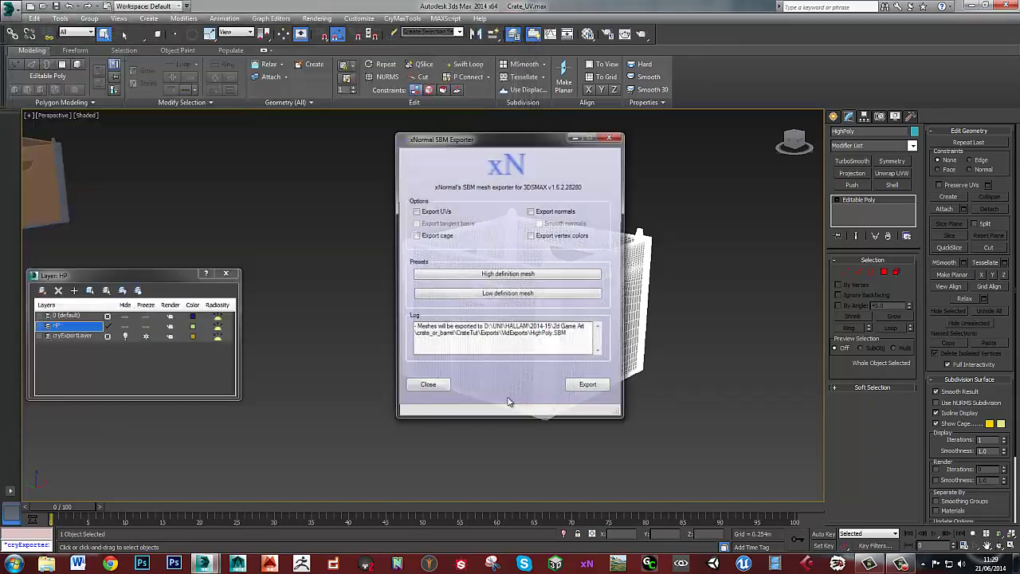
pyautogui.click(489, 277)
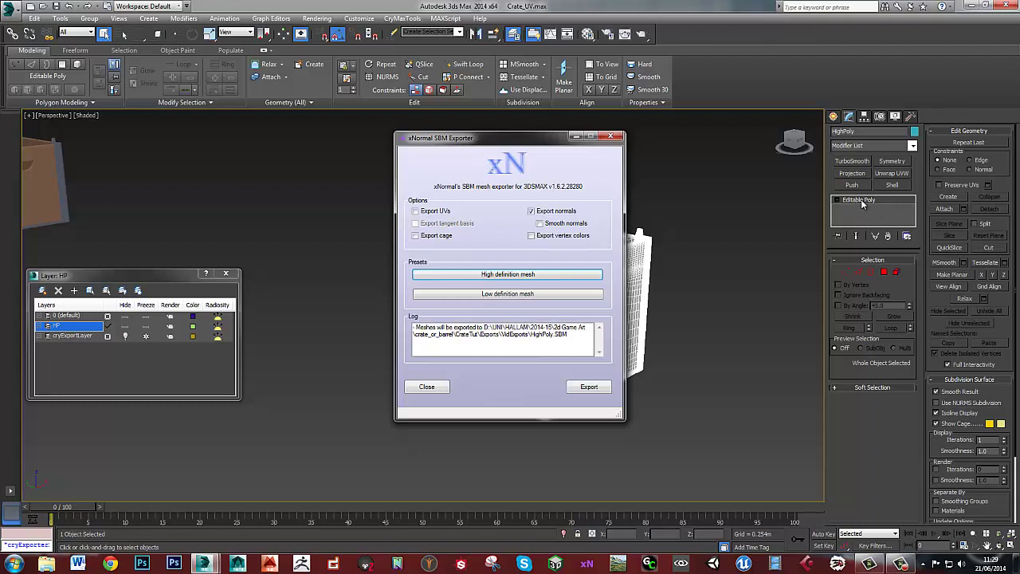
pyautogui.click(584, 387)
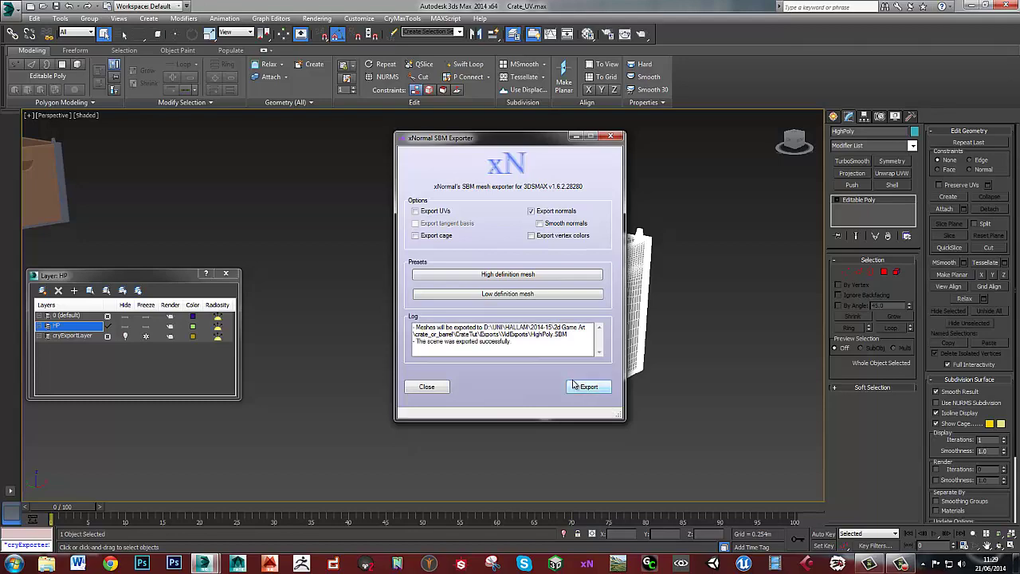
pyautogui.click(428, 388)
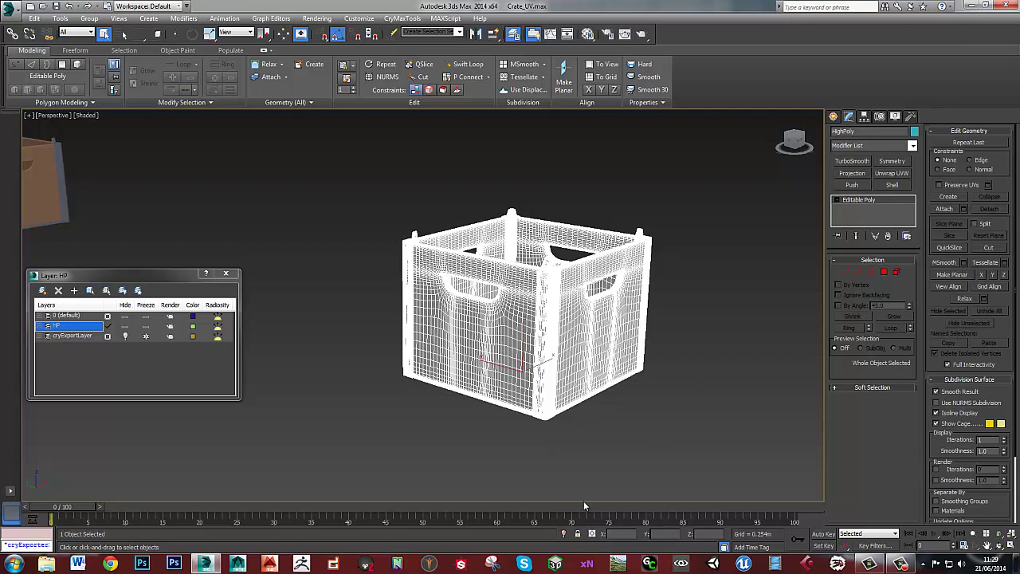
# - Switch to xNormal and enable Compute binormal in the pixel shader for the Mikk - TSpace tangent basis calculator plugin
pyautogui.click(588, 563)
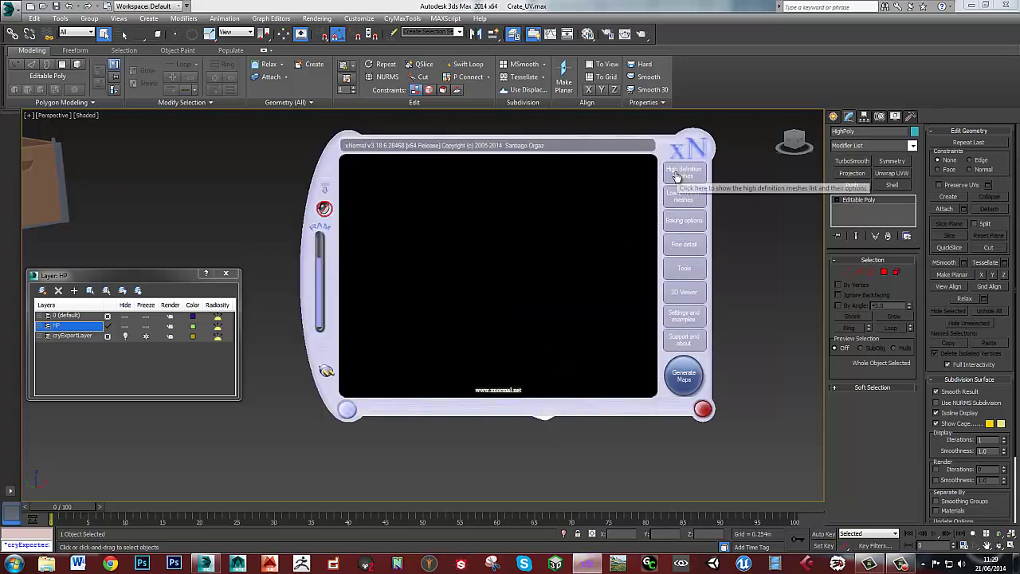
pyautogui.click(326, 377)
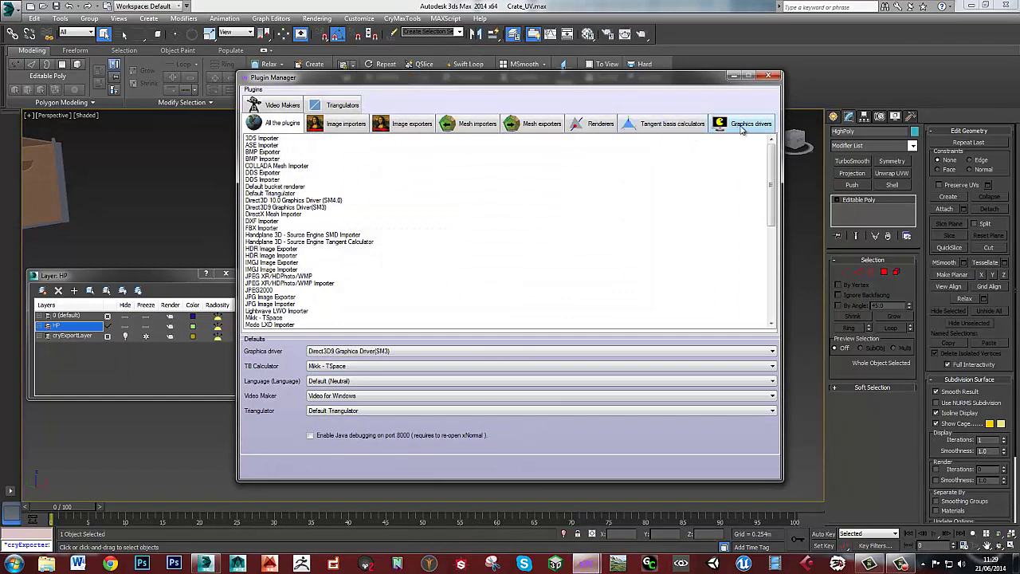
pyautogui.click(664, 126)
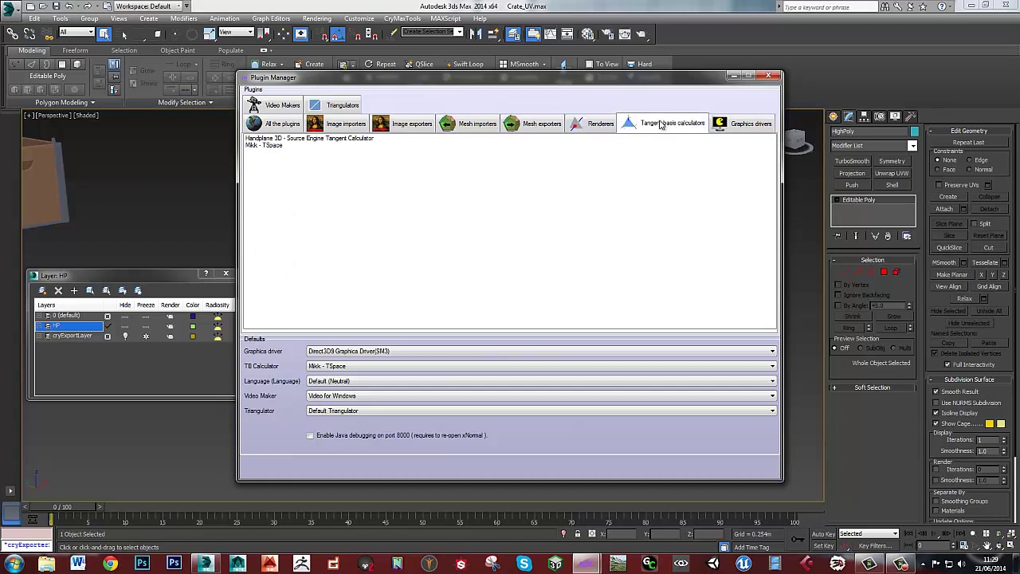
pyautogui.click(274, 147)
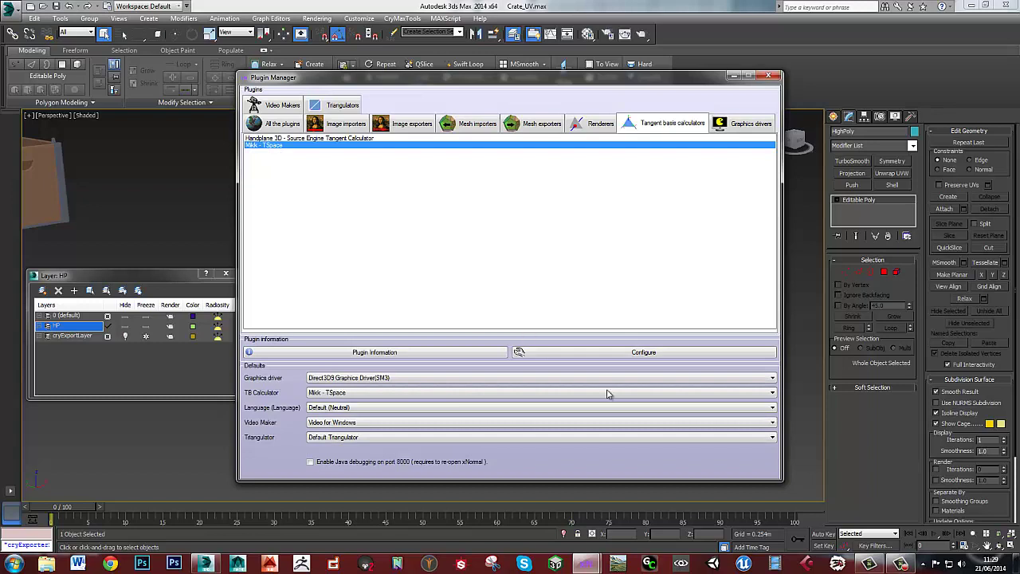
pyautogui.click(642, 354)
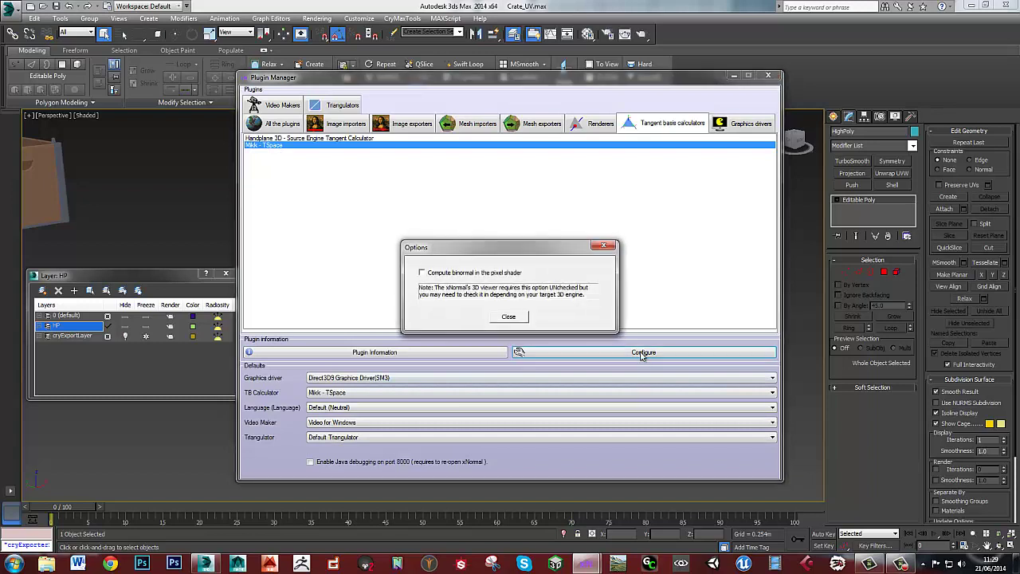
pyautogui.click(423, 273)
pyautogui.click(508, 317)
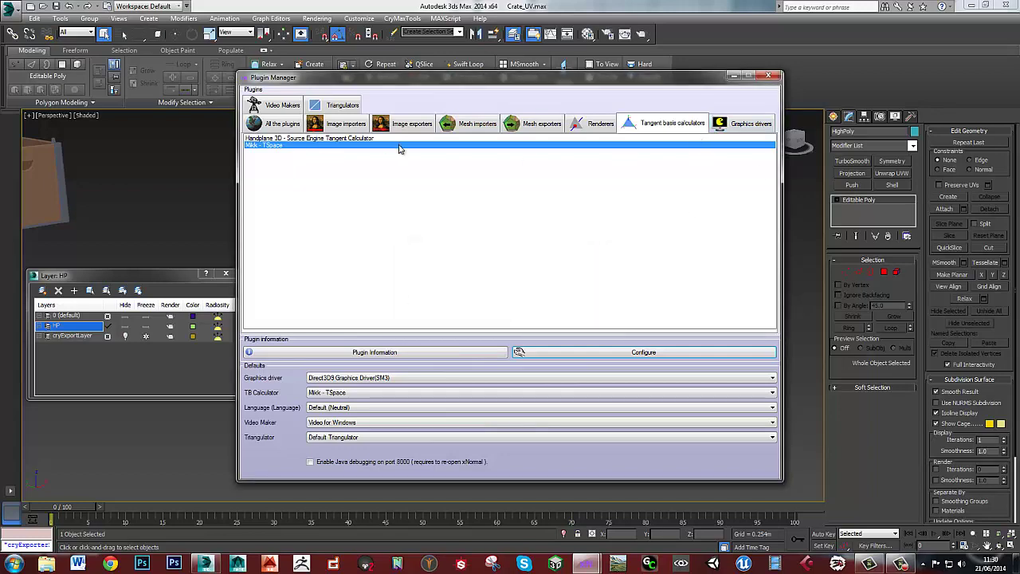
pyautogui.click(768, 75)
# - Clear all existing meshes from both the high definition and the low definition mesh lists
pyautogui.click(684, 171)
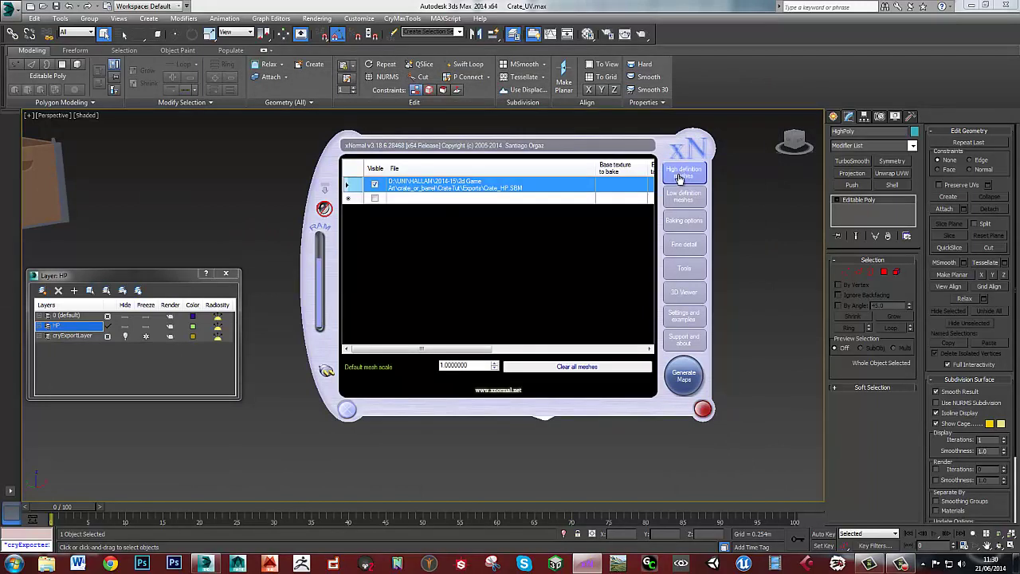
pyautogui.click(684, 195)
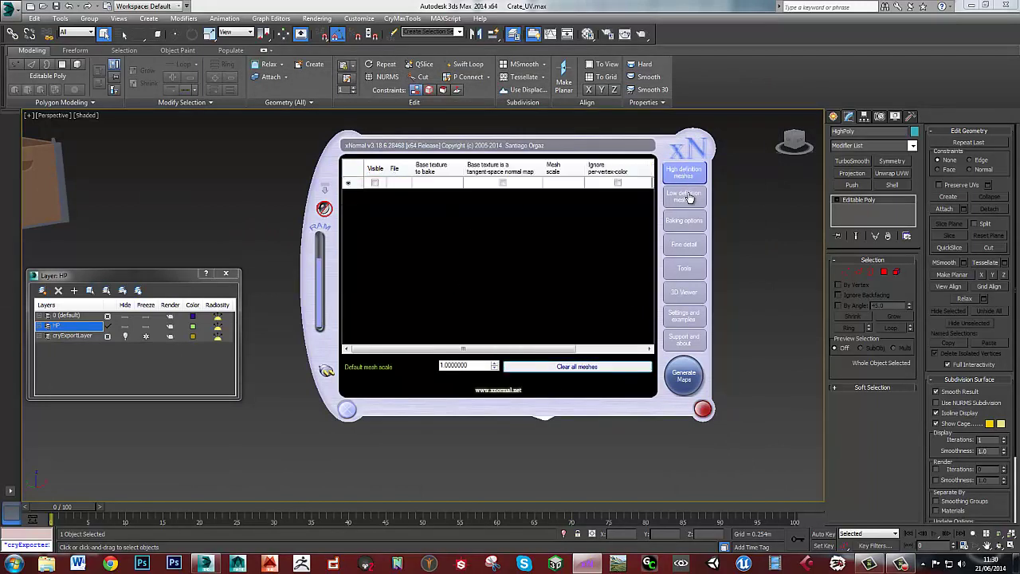
pyautogui.click(560, 374)
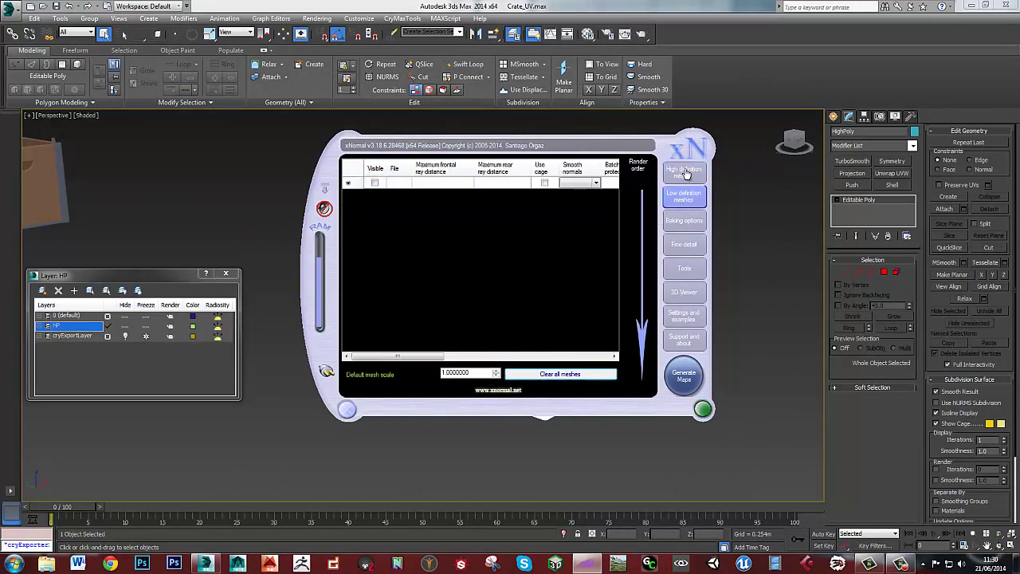
# - Add HighPoly.SBM from the VidExports folder to the high definition meshes
pyautogui.click(684, 172)
pyautogui.rightClick(435, 187)
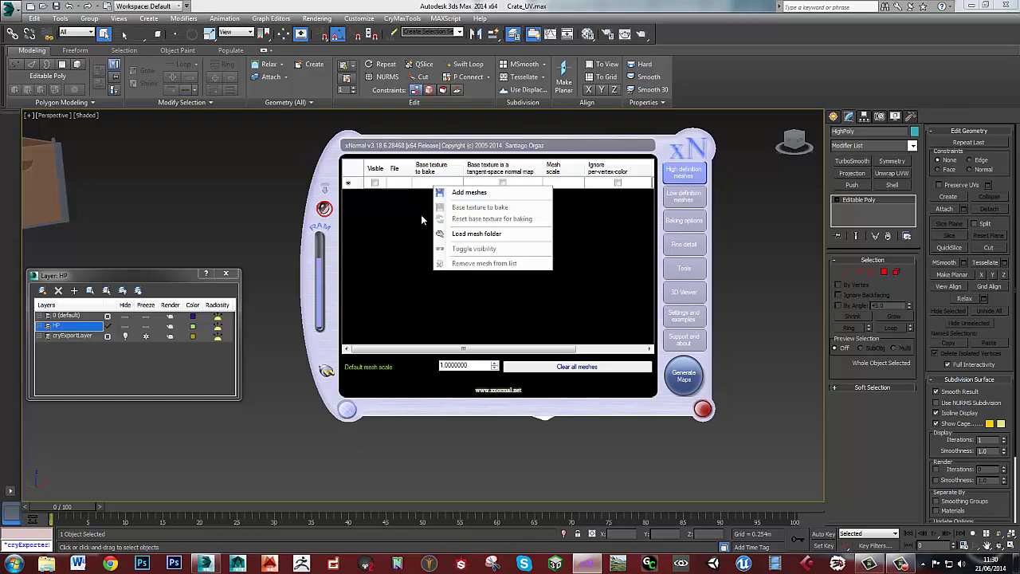
pyautogui.click(462, 192)
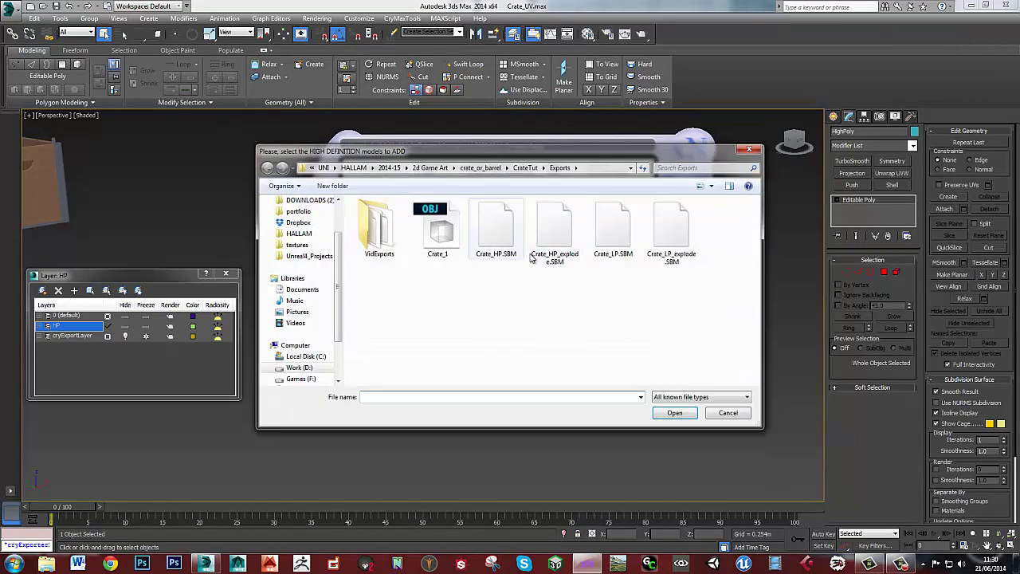
pyautogui.doubleClick(368, 239)
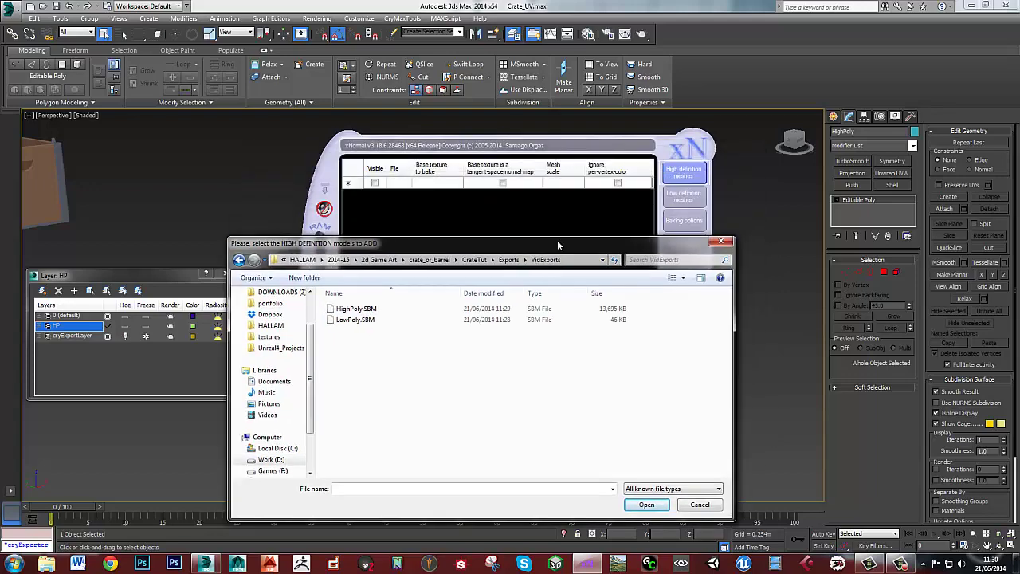
pyautogui.doubleClick(356, 310)
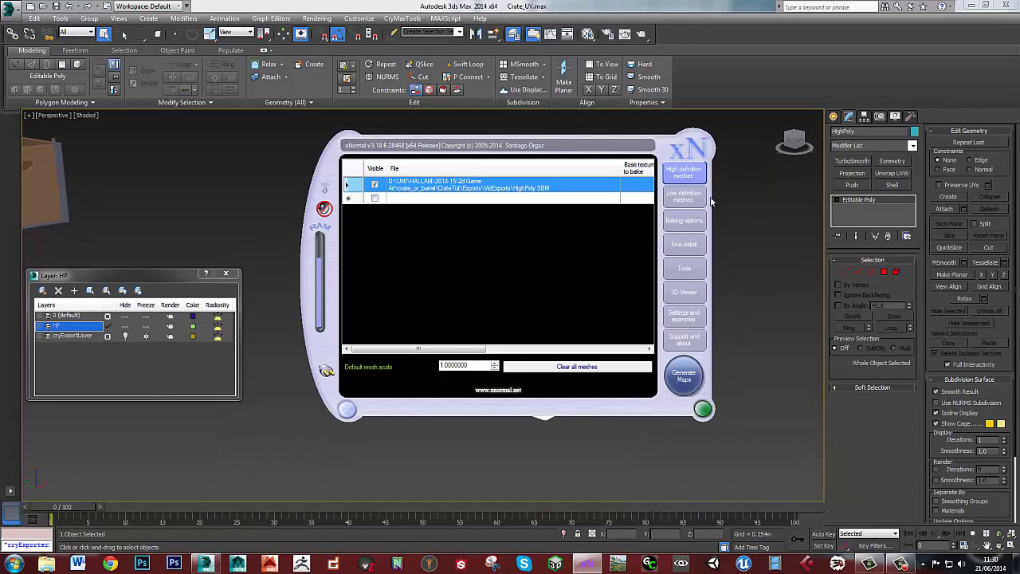
# - Add LowPoly.SBM from the VidExports folder to the low definition meshes
pyautogui.click(684, 196)
pyautogui.rightClick(472, 185)
pyautogui.click(527, 195)
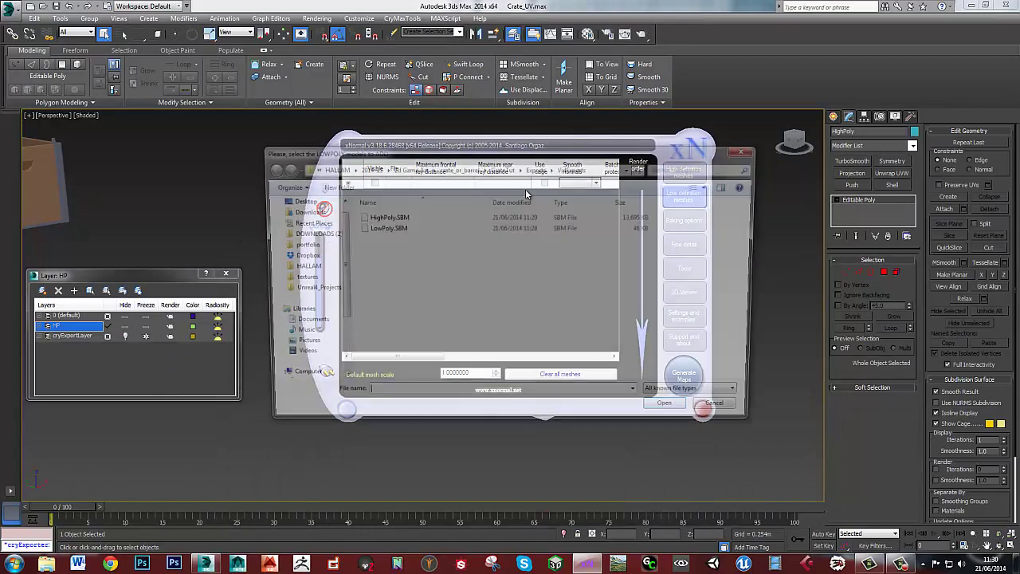
pyautogui.click(381, 230)
pyautogui.doubleClick(381, 230)
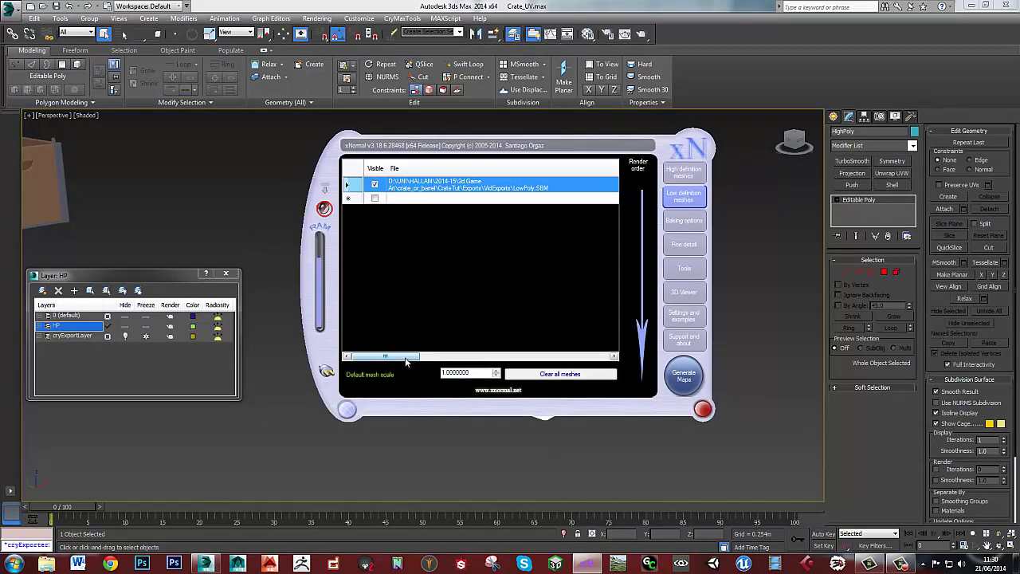
# - Enable Use cage for the LowPoly mesh in the low definition meshes
pyautogui.moveTo(422, 359); pyautogui.dragTo(444, 357)
pyautogui.click(487, 184)
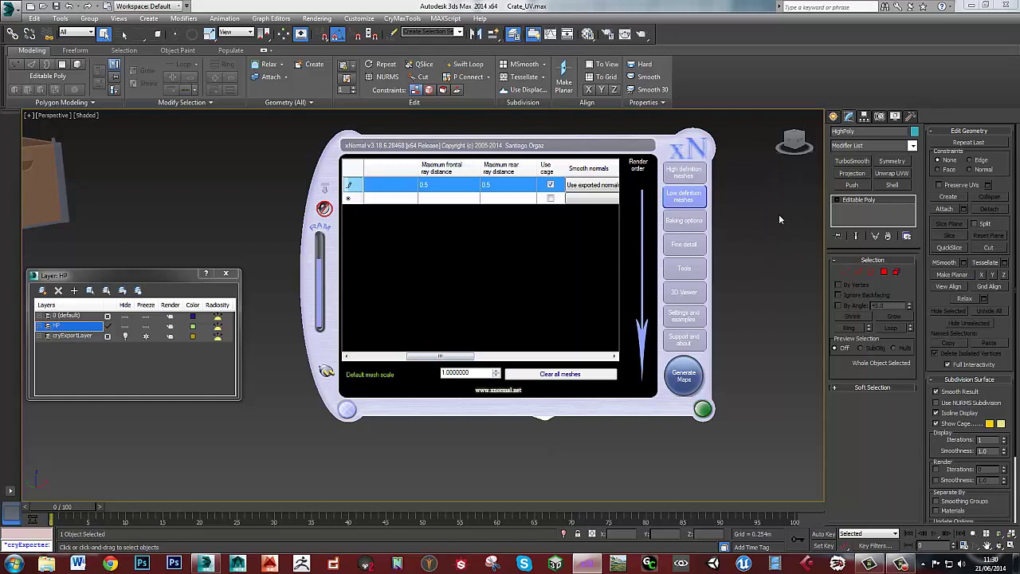
pyautogui.moveTo(446, 356); pyautogui.dragTo(391, 357)
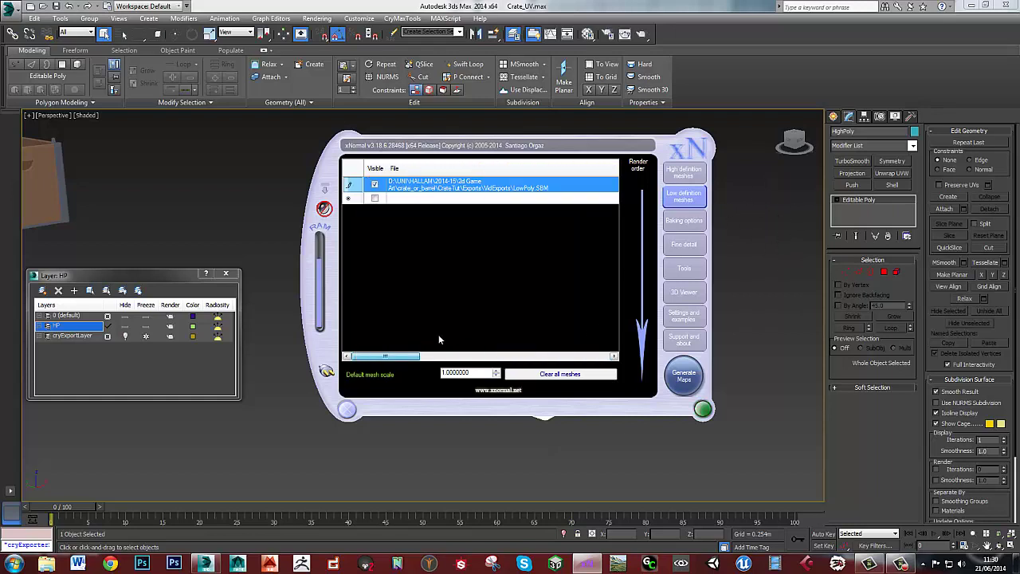
# - Set the bake's output file to a BMP named AO in the VidBakes folder inside Bakes
pyautogui.click(684, 221)
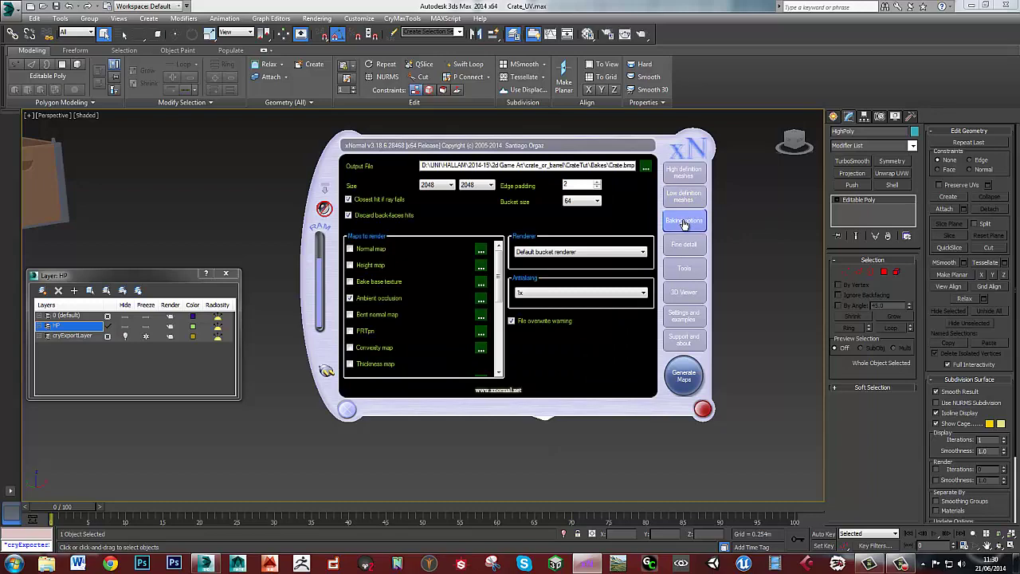
pyautogui.click(646, 169)
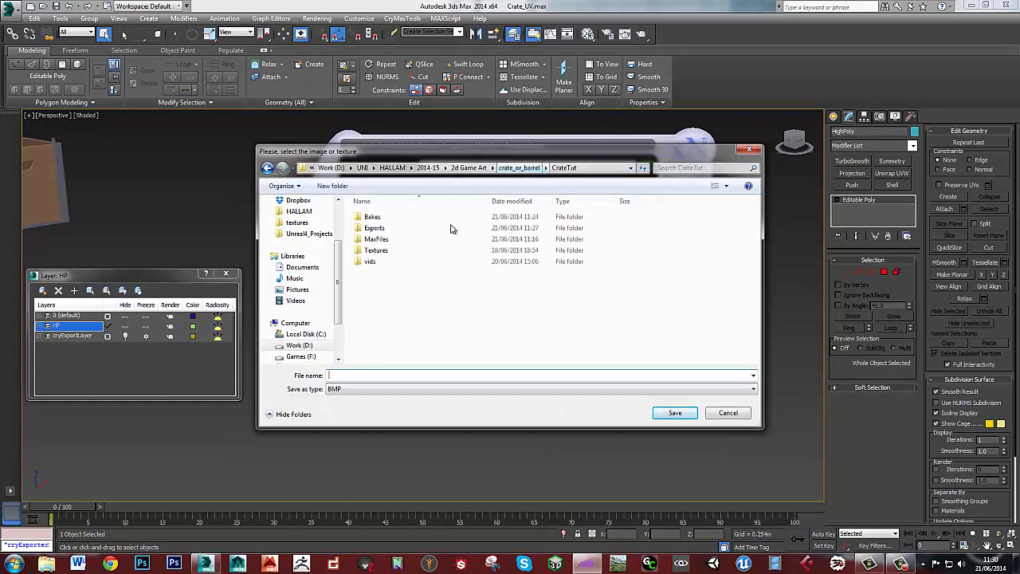
pyautogui.doubleClick(372, 217)
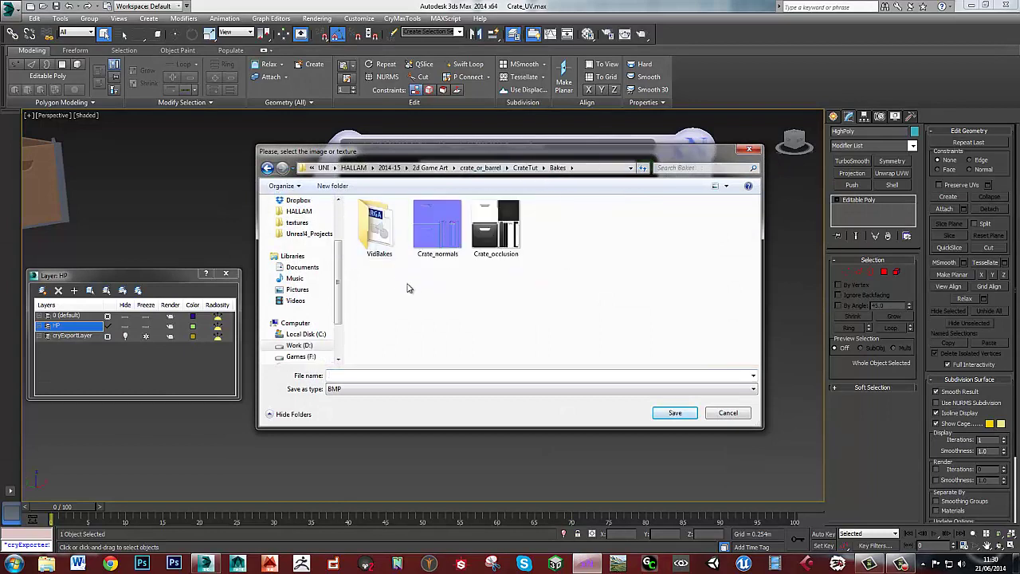
pyautogui.doubleClick(380, 240)
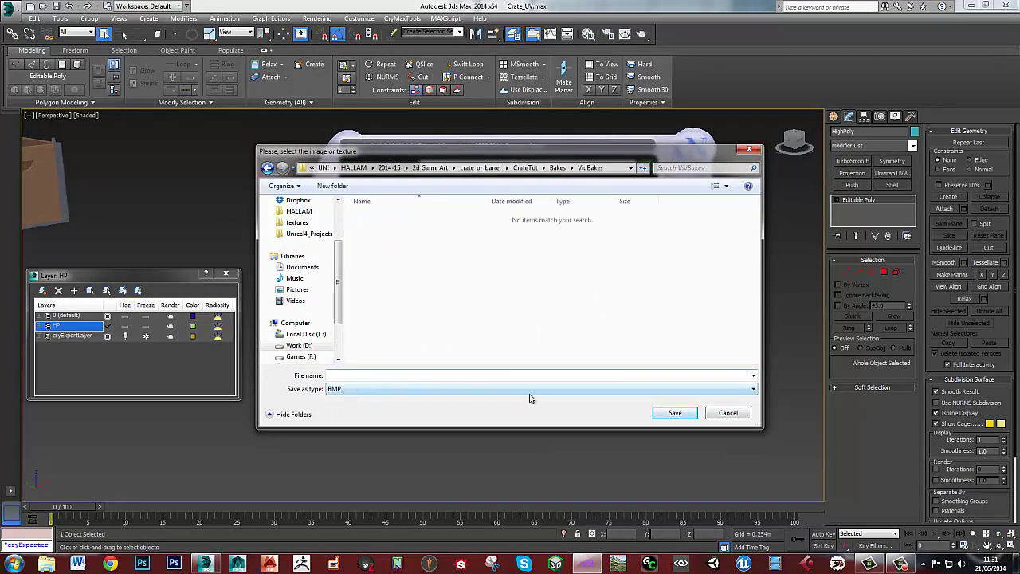
pyautogui.click(375, 376)
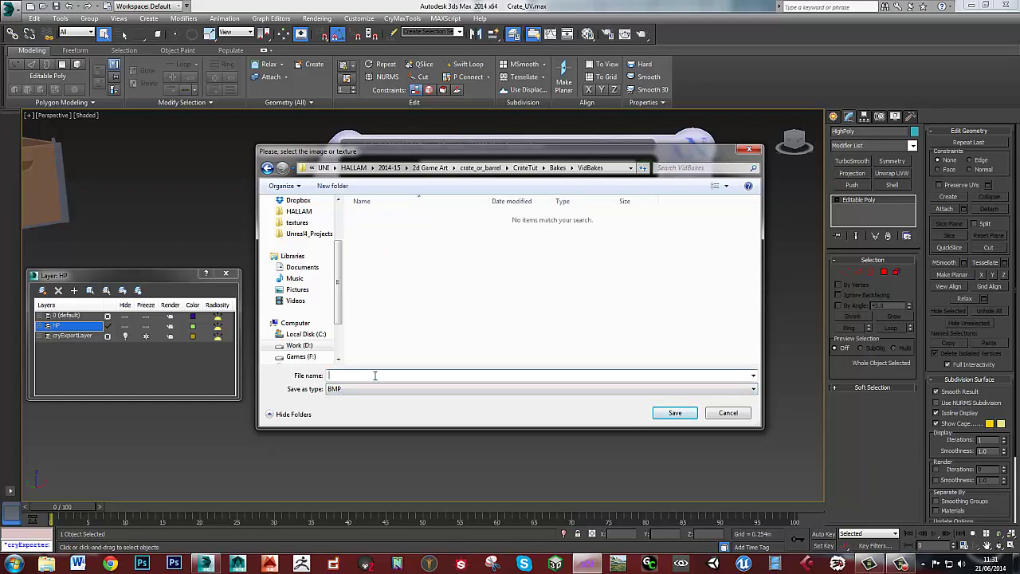
pyautogui.write('AO')
pyautogui.click(677, 413)
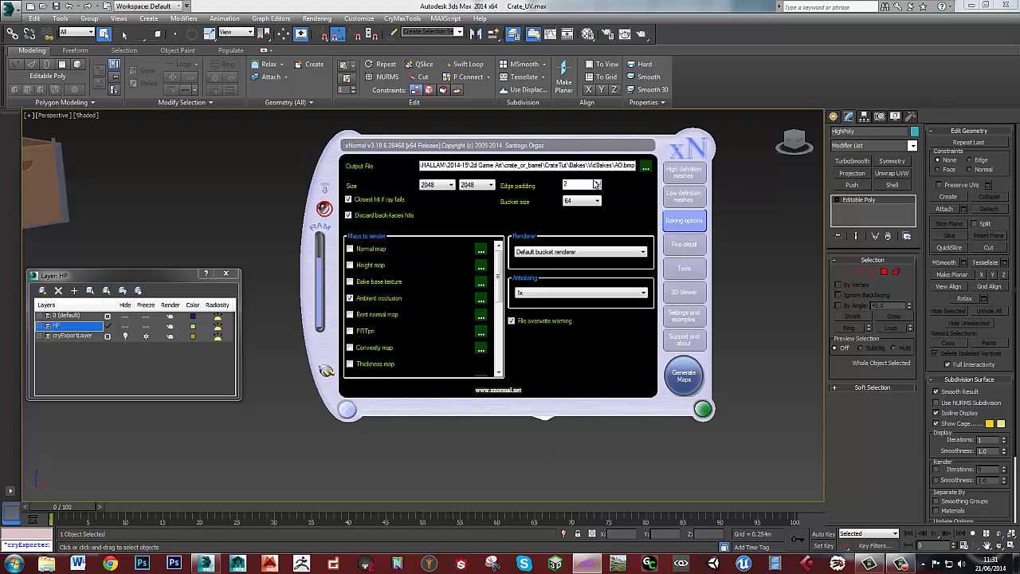
# - Set the edge padding to 4, generate the ambient occlusion map, and close its preview
pyautogui.click(597, 187)
pyautogui.click(684, 376)
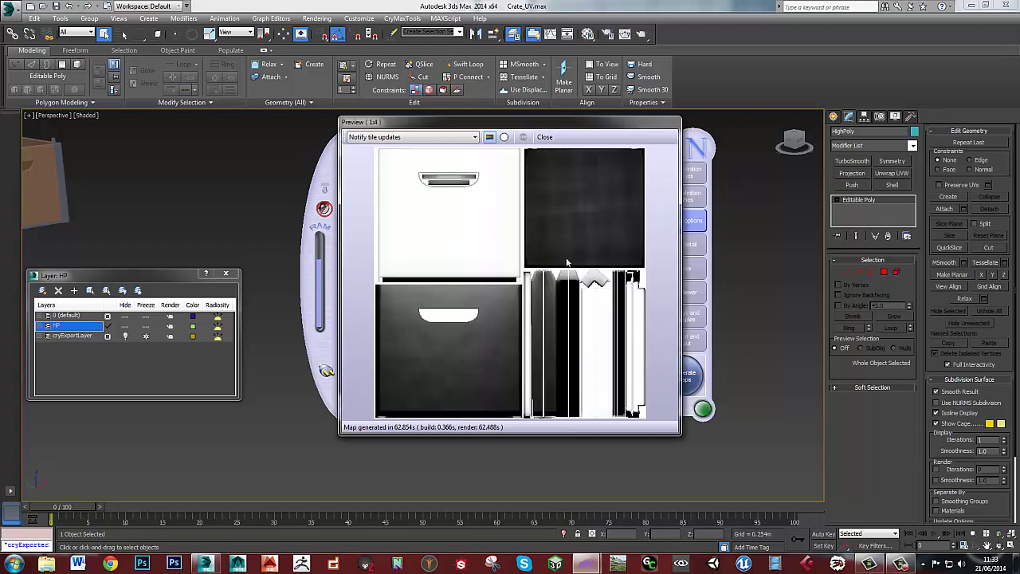
pyautogui.click(546, 138)
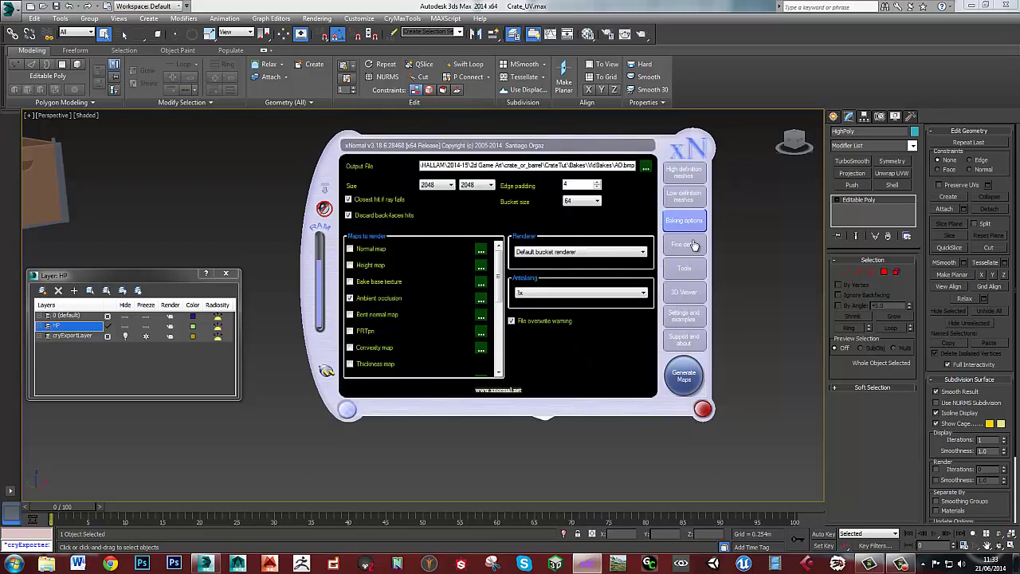
# - Switch to 3ds Max, save the current scene, and save a copy as Crate_UV_exploded in MaxFiles
pyautogui.click(740, 296)
pyautogui.moveTo(500, 312); pyautogui.dragTo(500, 313, button='middle')
pyautogui.hotkey('ctrl', 's')
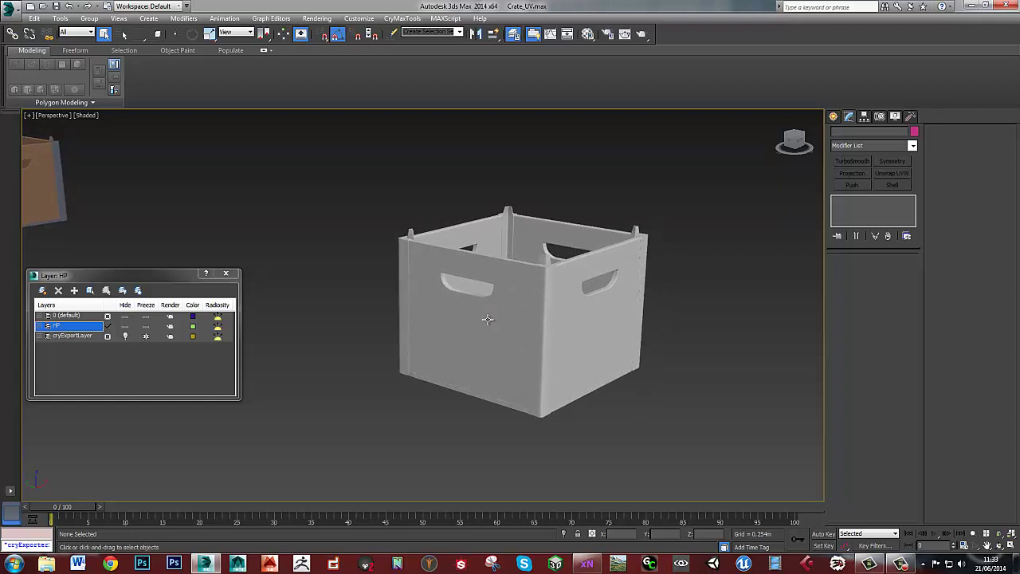
pyautogui.moveTo(488, 319); pyautogui.dragTo(475, 322, button='middle')
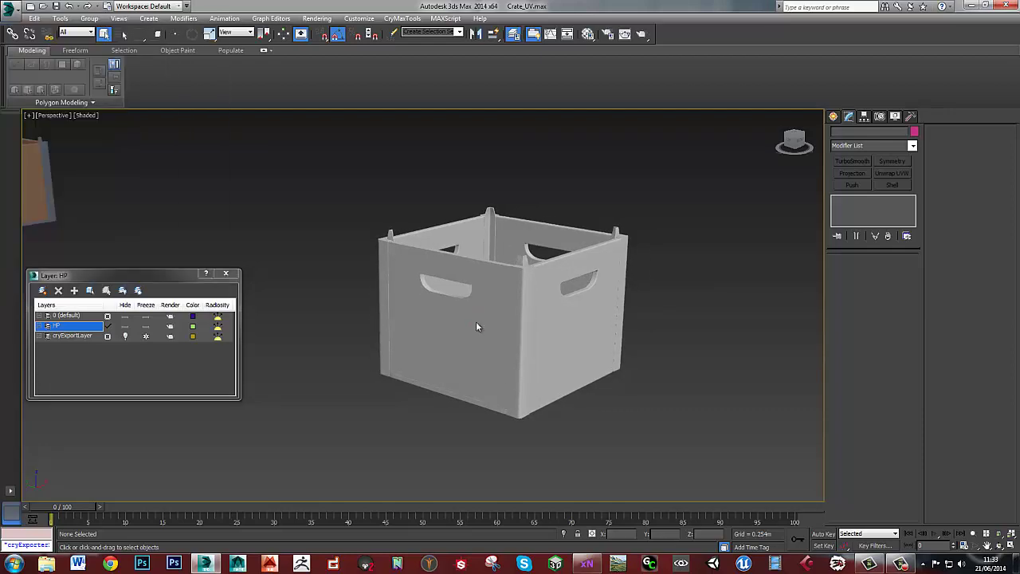
pyautogui.hotkey('ctrl', 'shift', 's')
pyautogui.press('Right')
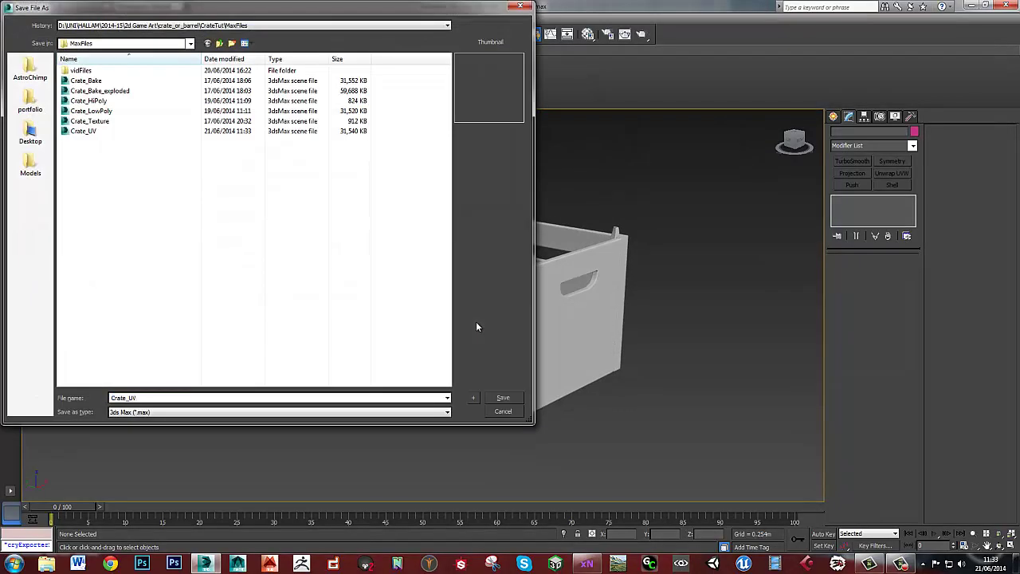
pyautogui.write('_exploded')
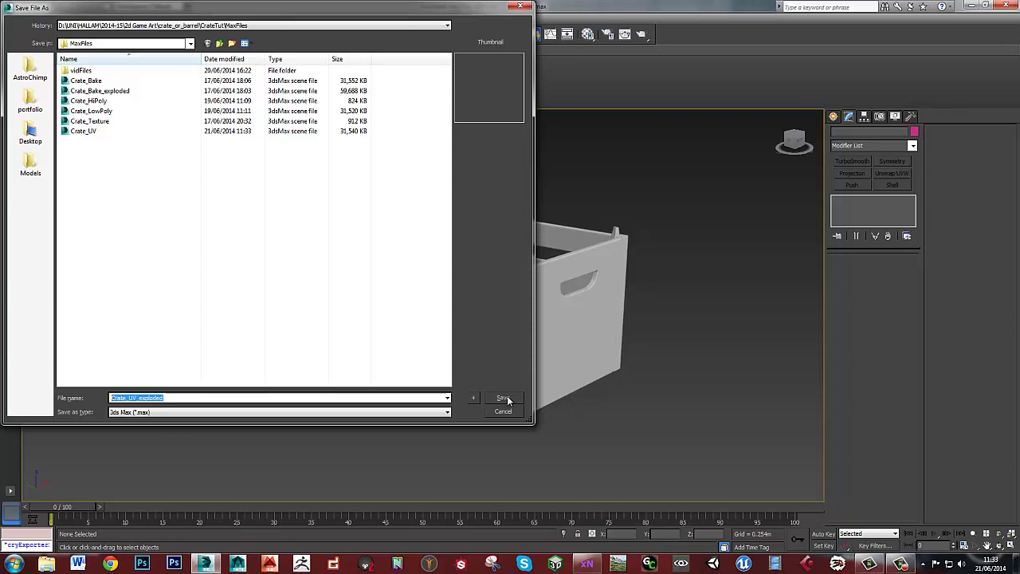
pyautogui.click(507, 398)
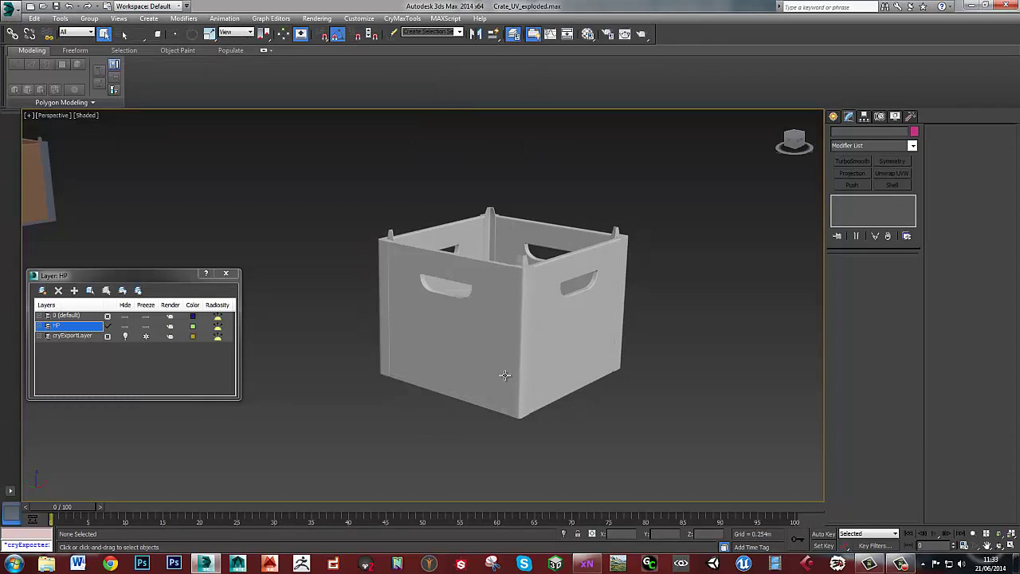
# - Select the high-poly crate and examine its walls and corner posts from above
pyautogui.click(586, 348)
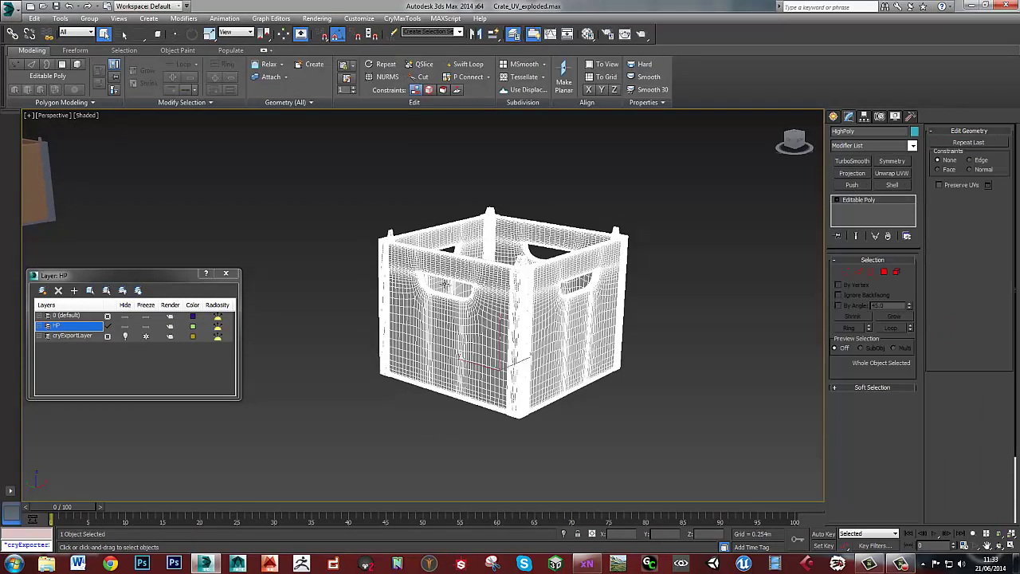
pyautogui.keyDown('alt'); pyautogui.moveTo(586, 348); pyautogui.dragTo(487, 335, button='middle'); pyautogui.keyUp('alt')
pyautogui.click(632, 300)
pyautogui.click(496, 329)
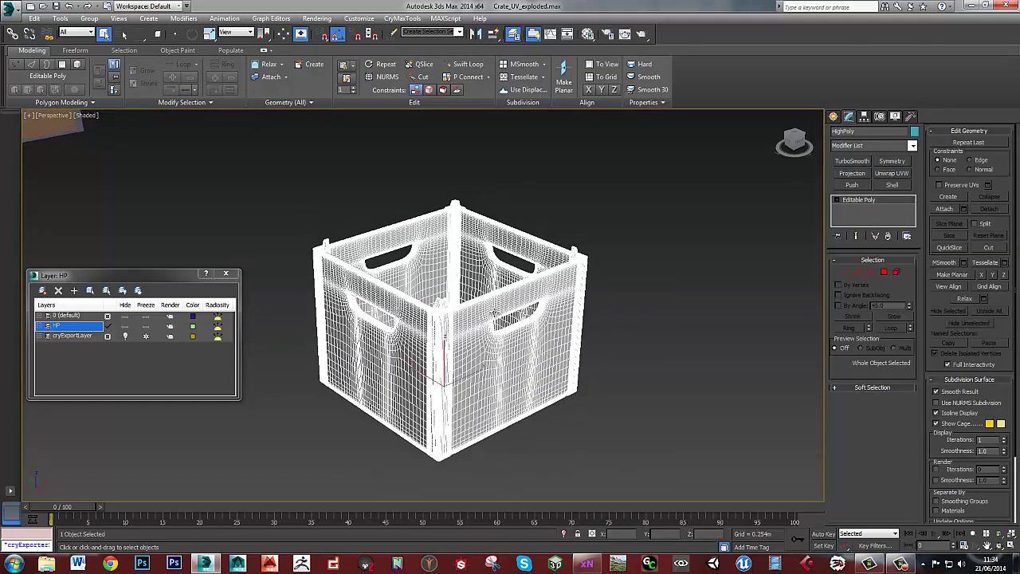
pyautogui.keyDown('alt'); pyautogui.moveTo(493, 301); pyautogui.dragTo(505, 297, button='middle'); pyautogui.keyUp('alt')
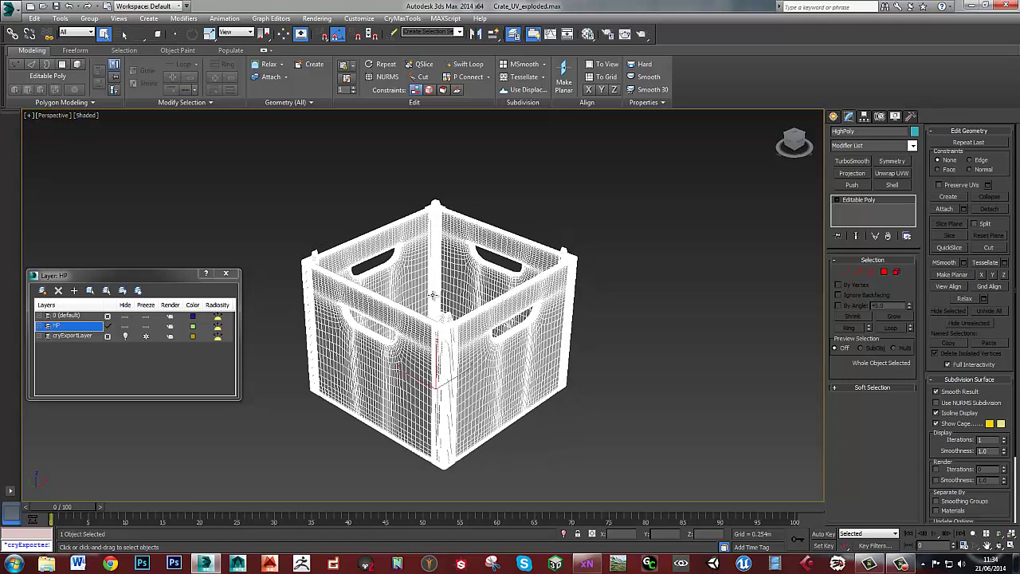
pyautogui.keyDown('alt'); pyautogui.moveTo(454, 326); pyautogui.dragTo(452, 331, button='middle'); pyautogui.keyUp('alt')
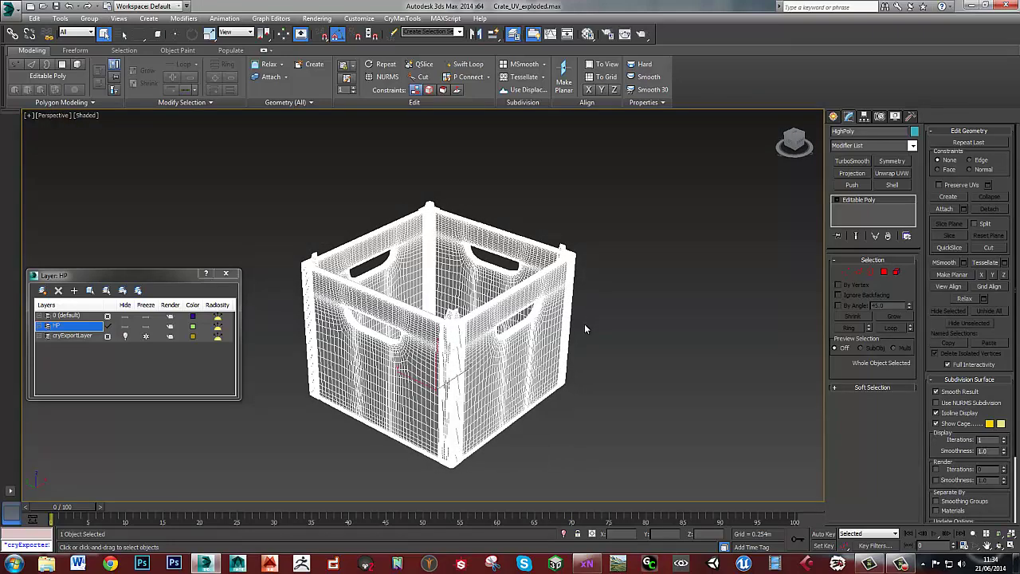
# - Switch to Photoshop and examine the upper side panel and handle area of AO_occlusion.bmp up close
pyautogui.moveTo(590, 567)
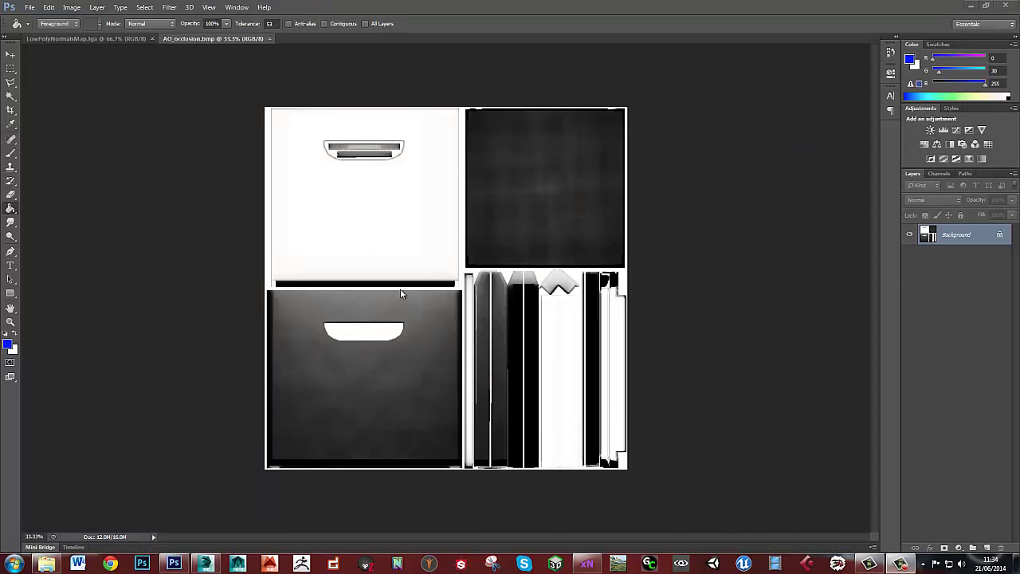
pyautogui.keyDown('ctrl'); pyautogui.click(305, 277); pyautogui.keyUp('ctrl')
pyautogui.keyDown('ctrl'); pyautogui.click(305, 277); pyautogui.keyUp('ctrl')
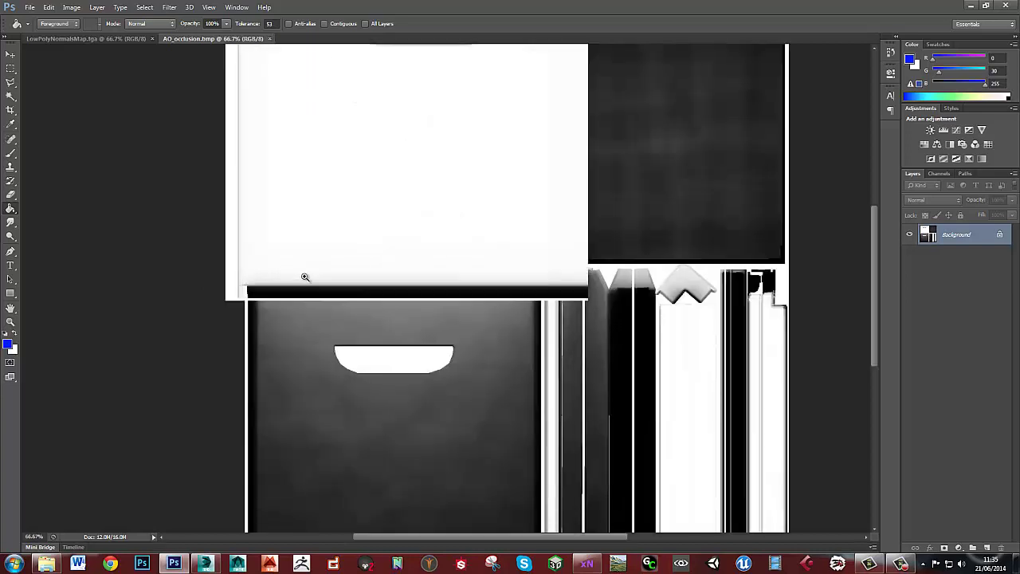
pyautogui.moveTo(385, 258); pyautogui.dragTo(364, 394)
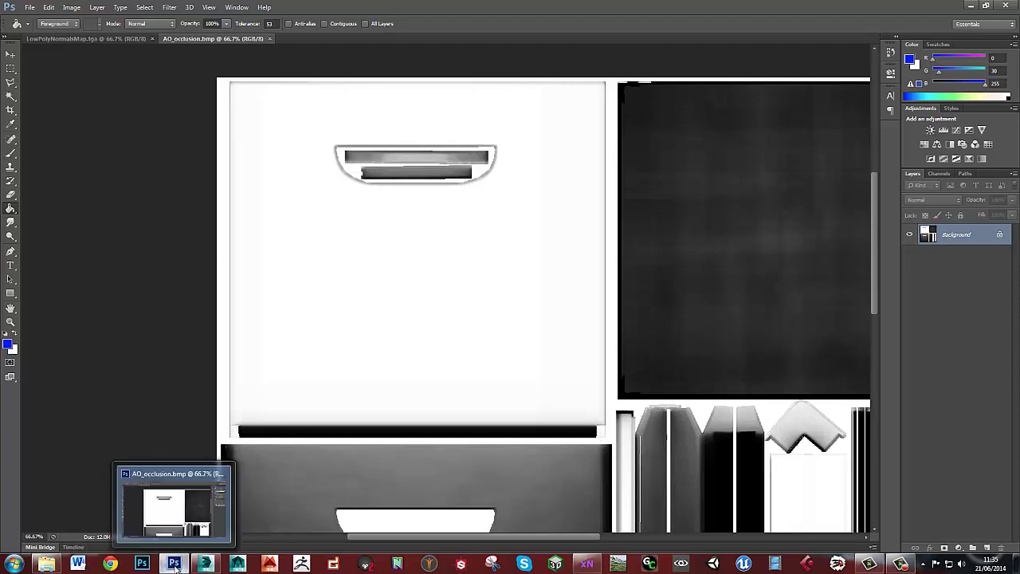
# - Return to 3ds Max, inspect the high-poly crate's bottom edge in Realistic shading, and reselect the crate
pyautogui.click(209, 563)
pyautogui.keyDown('alt'); pyautogui.moveTo(386, 407); pyautogui.dragTo(445, 392, button='middle'); pyautogui.keyUp('alt')
pyautogui.scroll(5, 446, 391)
pyautogui.click(445, 392)
pyautogui.scroll(3, 461, 367)
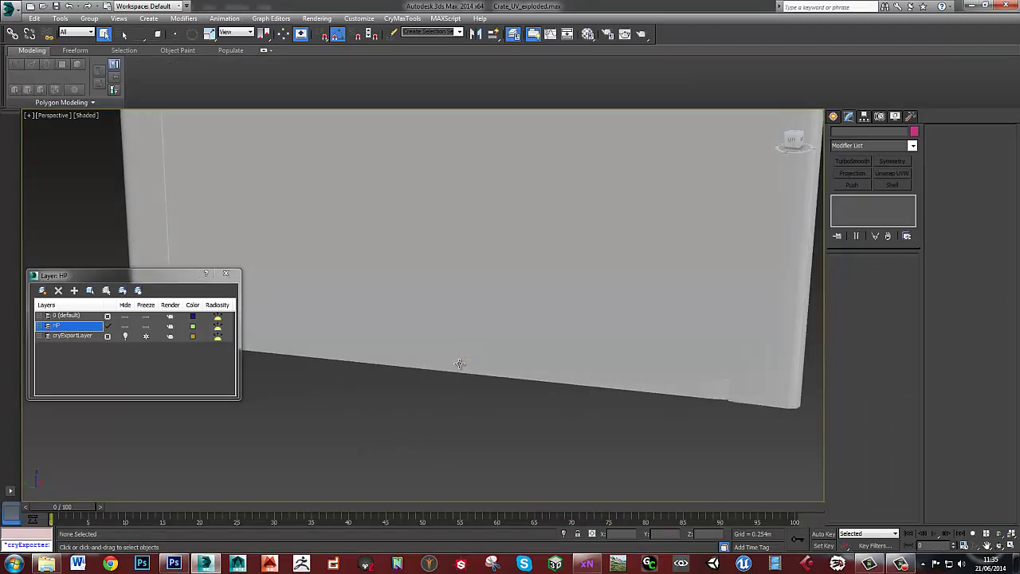
pyautogui.hotkey('shift', 'F3')
pyautogui.moveTo(463, 359)
pyautogui.keyDown('alt'); pyautogui.mouseDown(button='middle')
pyautogui.moveTo(501, 330)
pyautogui.moveTo(448, 335)
pyautogui.moveTo(184, 260)
pyautogui.mouseUp(button='middle'); pyautogui.keyUp('alt')
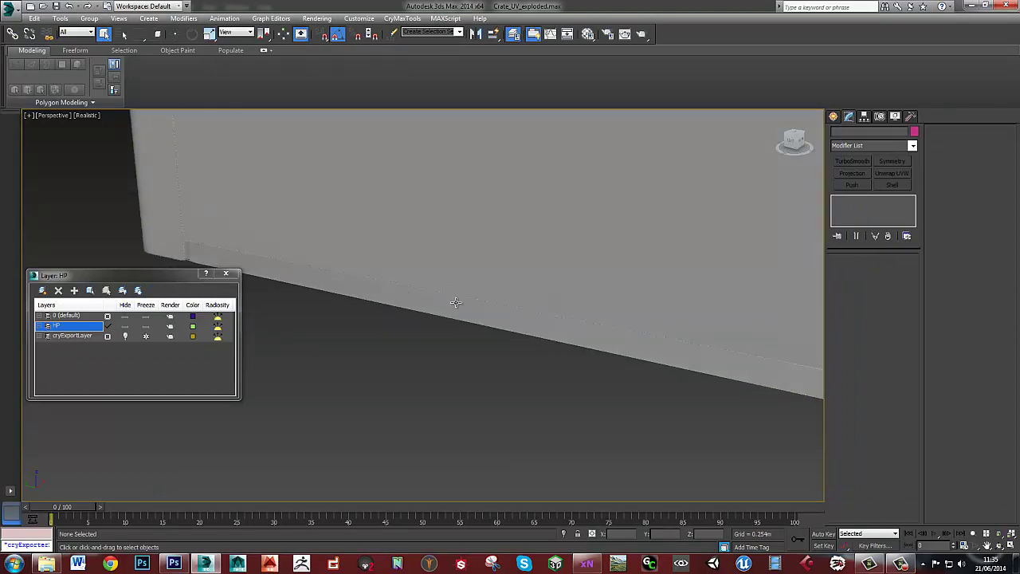
pyautogui.scroll(-10, 266, 299)
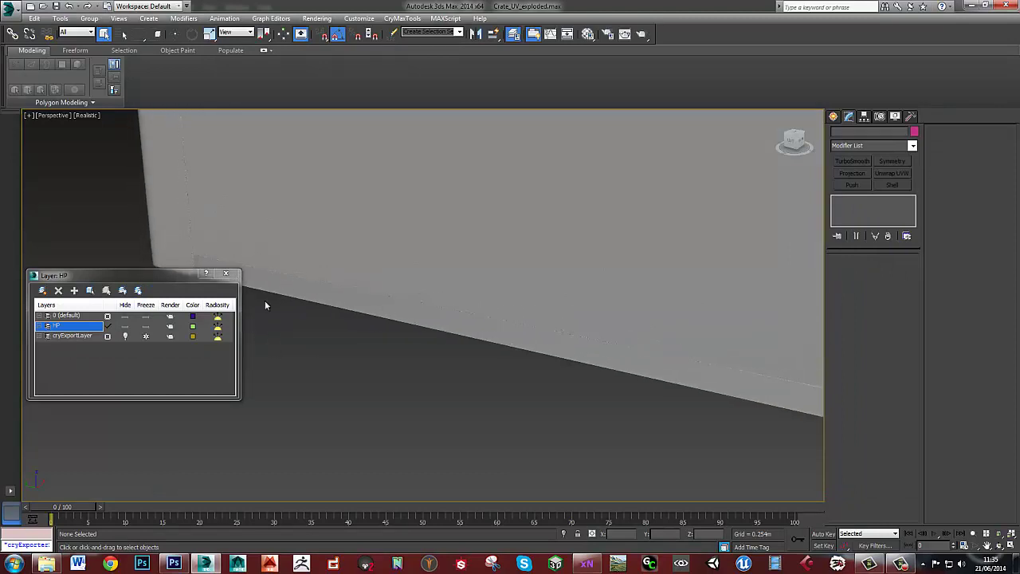
pyautogui.keyDown('alt'); pyautogui.moveTo(525, 343); pyautogui.dragTo(558, 257, button='middle'); pyautogui.keyUp('alt')
pyautogui.click(519, 296)
pyautogui.scroll(3, 558, 257)
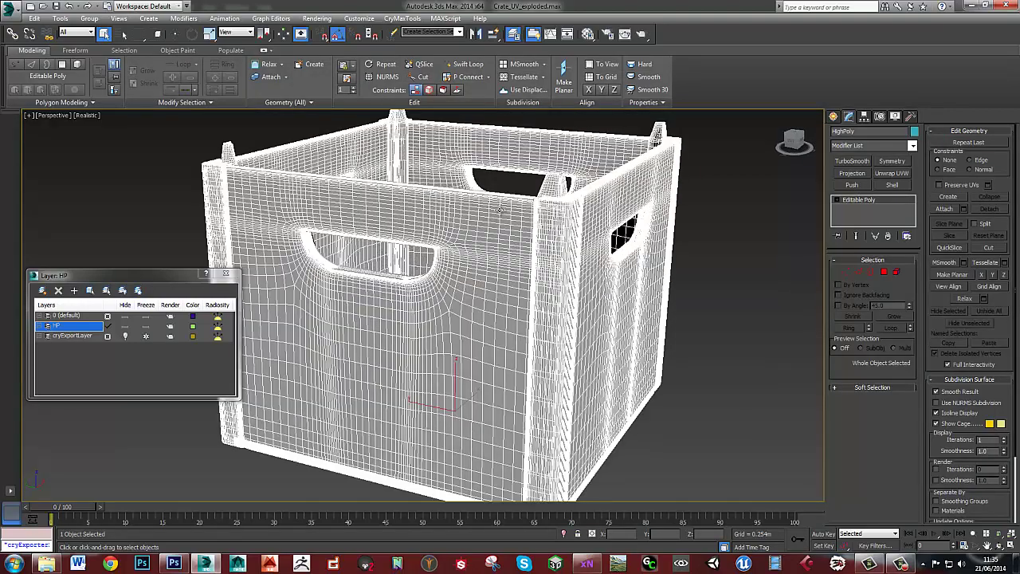
# - Switch to Photoshop and examine the lower handle panel and the narrow post and rail strips of AO_occlusion.bmp
pyautogui.hotkey('alt', 'Tab')
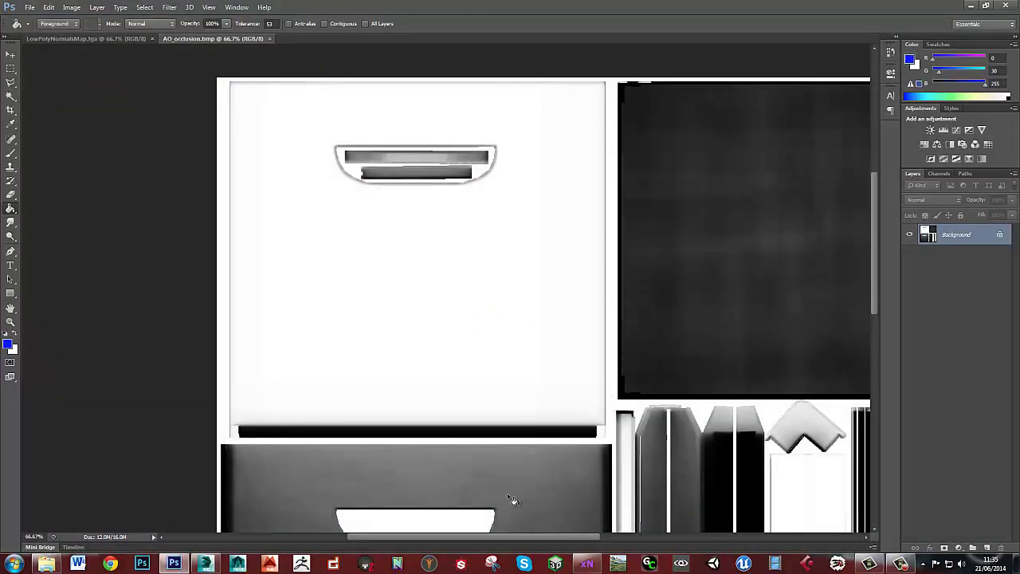
pyautogui.moveTo(512, 497); pyautogui.dragTo(535, 154)
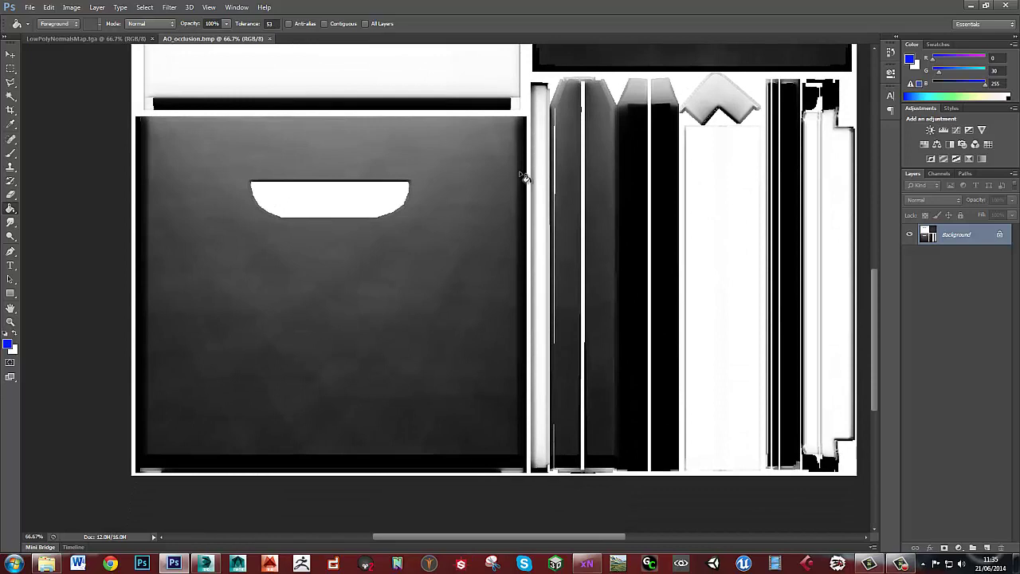
pyautogui.moveTo(813, 154); pyautogui.dragTo(586, 217)
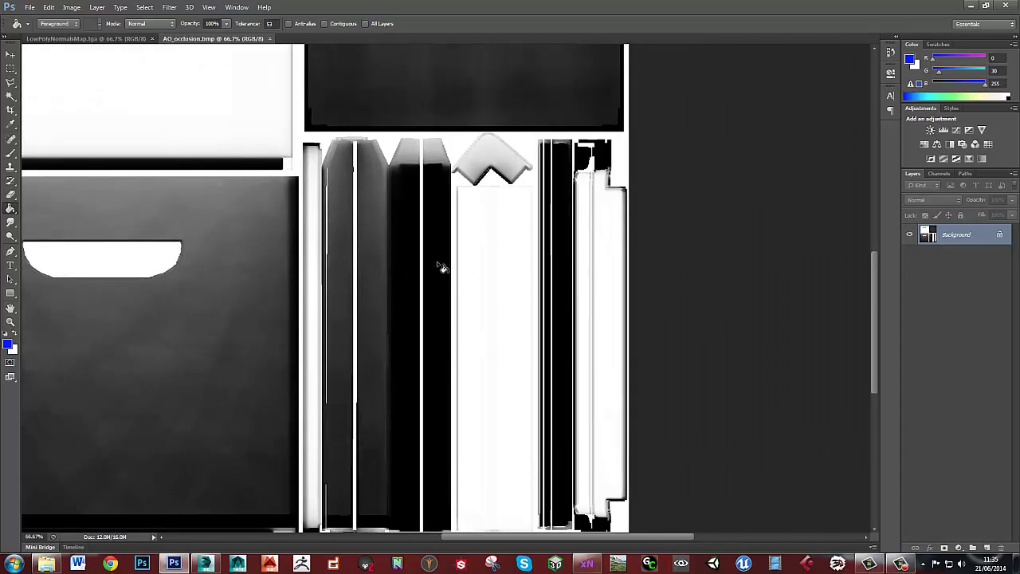
# - Return to 3ds Max, select the low-poly crate and inspect its bottom edge up close
pyautogui.hotkey('alt', 'Tab')
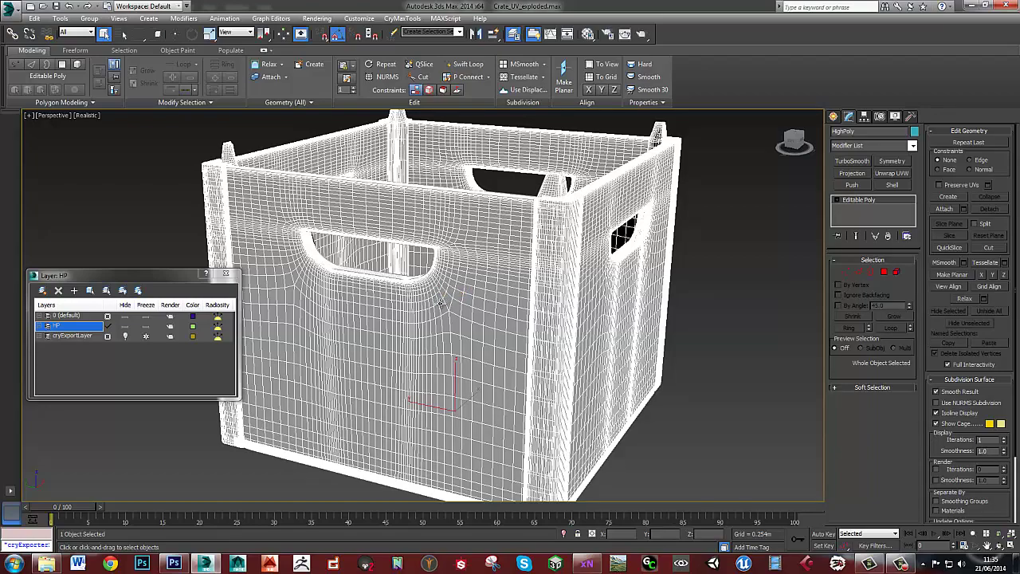
pyautogui.scroll(5, 390, 368)
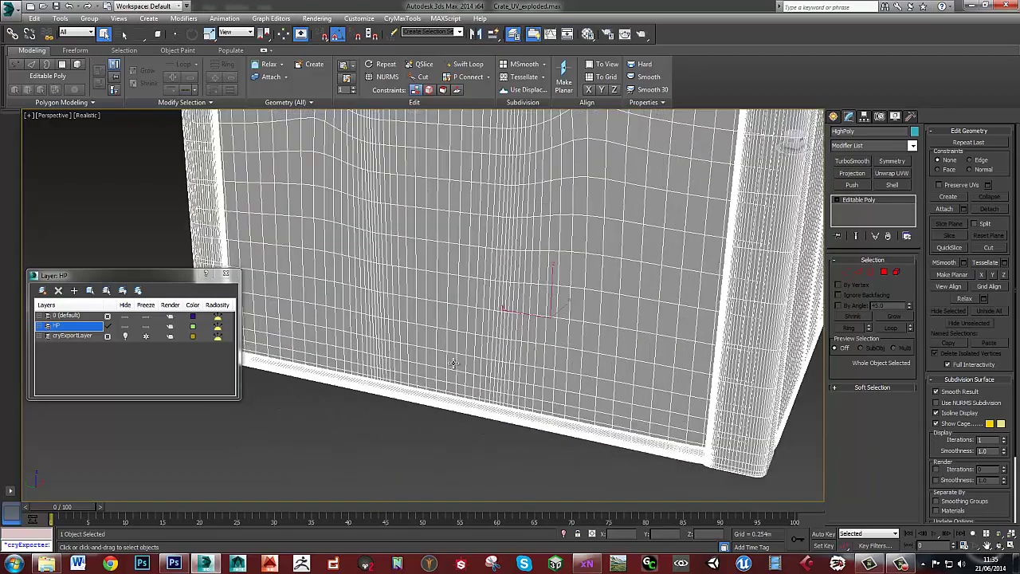
pyautogui.scroll(1, 419, 398)
pyautogui.scroll(1, 424, 242)
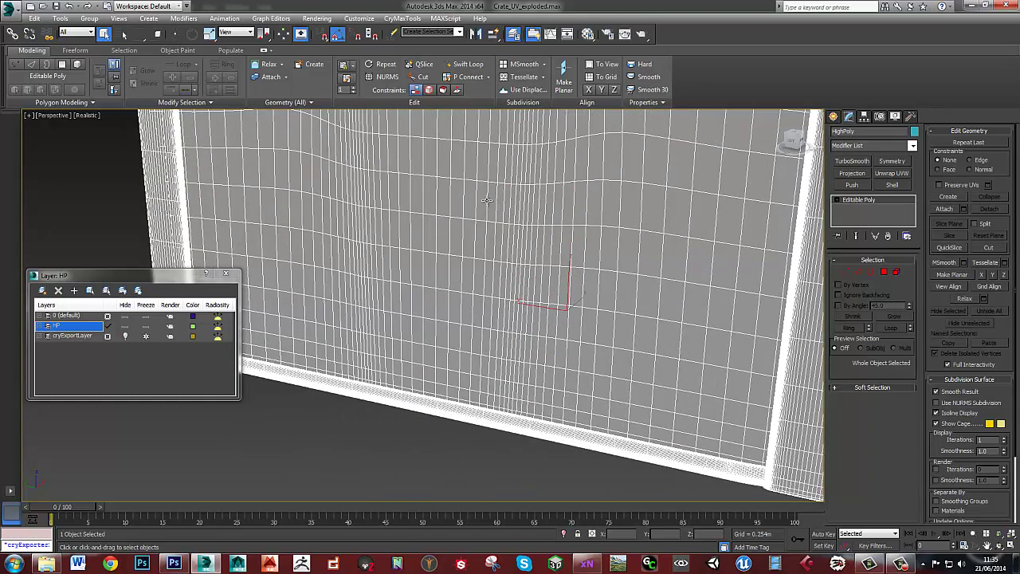
pyautogui.click(483, 251)
pyautogui.scroll(-3, 478, 247)
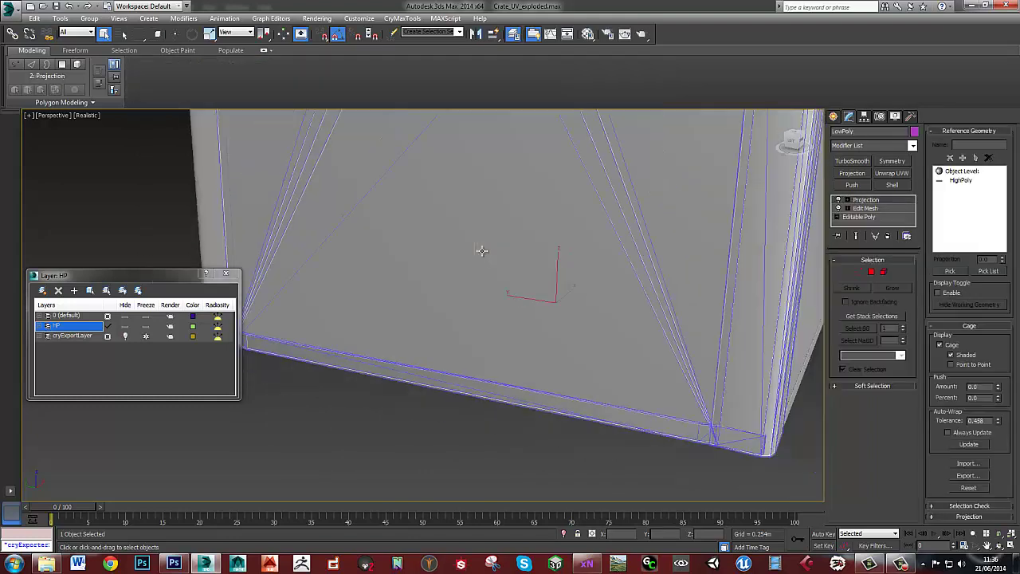
pyautogui.scroll(-1, 488, 311)
pyautogui.scroll(4, 435, 299)
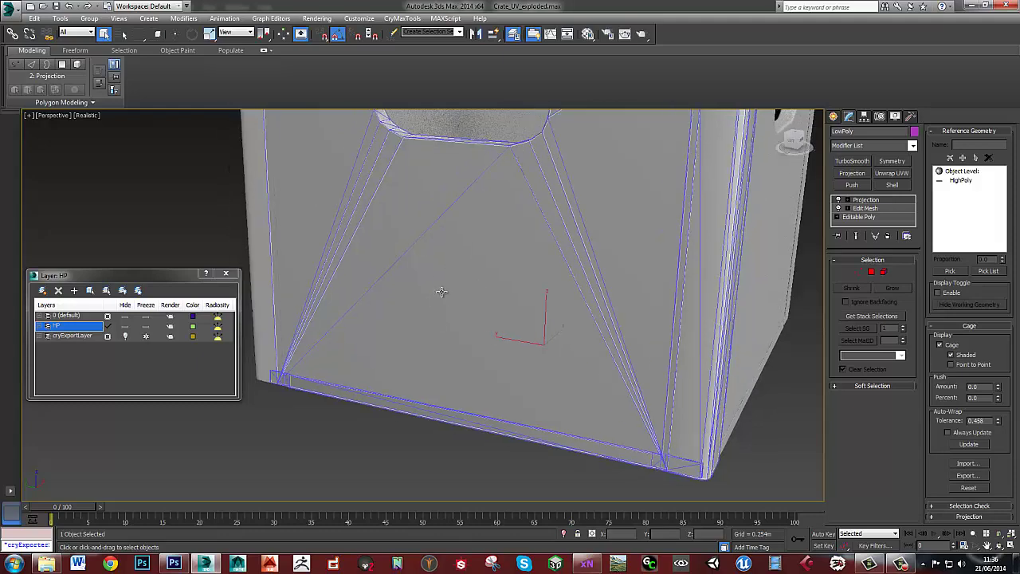
pyautogui.scroll(-2, 383, 339)
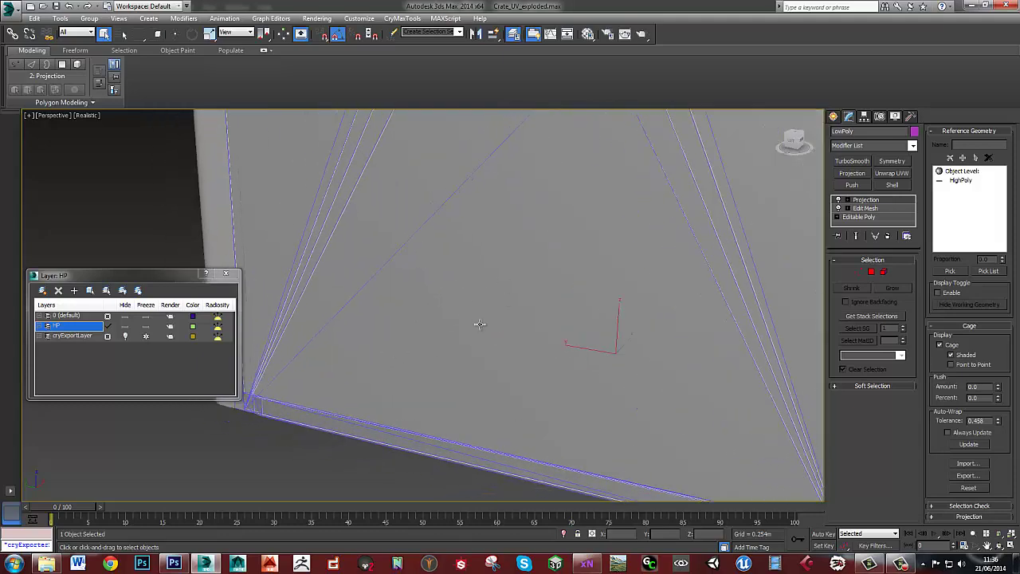
pyautogui.moveTo(462, 401); pyautogui.dragTo(594, 111, button='middle')
pyautogui.scroll(2, 359, 319)
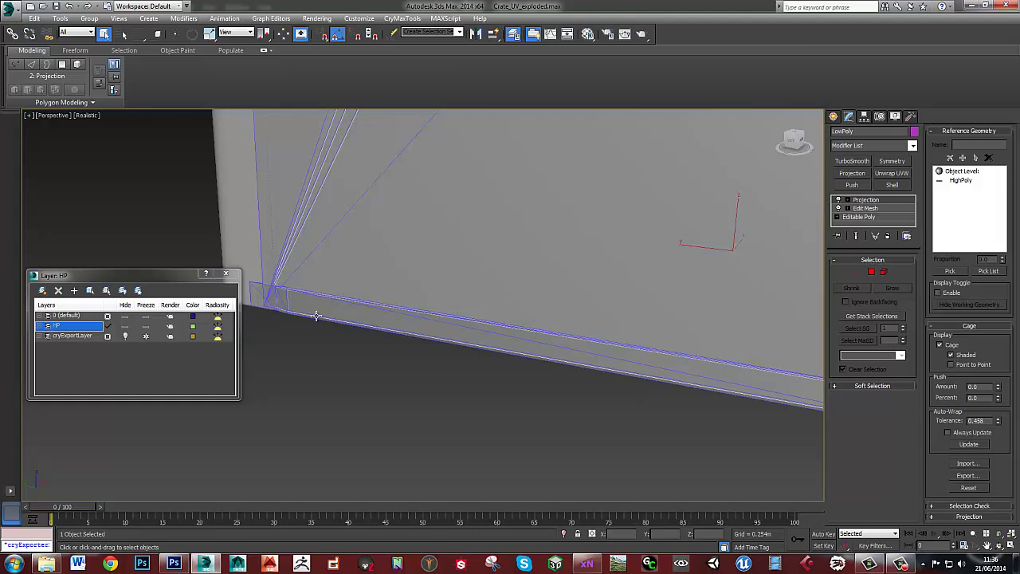
pyautogui.scroll(-6, 453, 301)
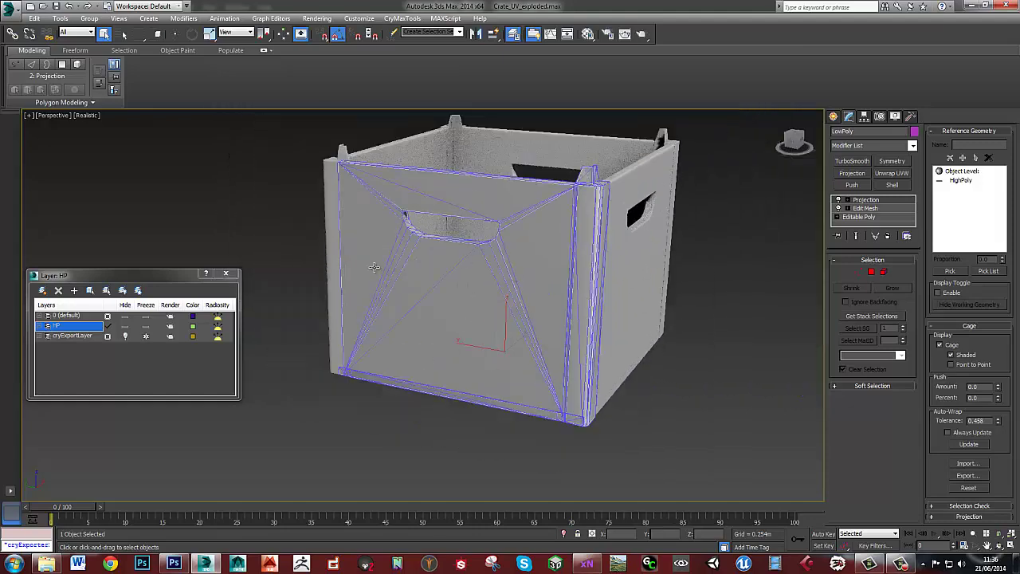
pyautogui.scroll(1, 479, 279)
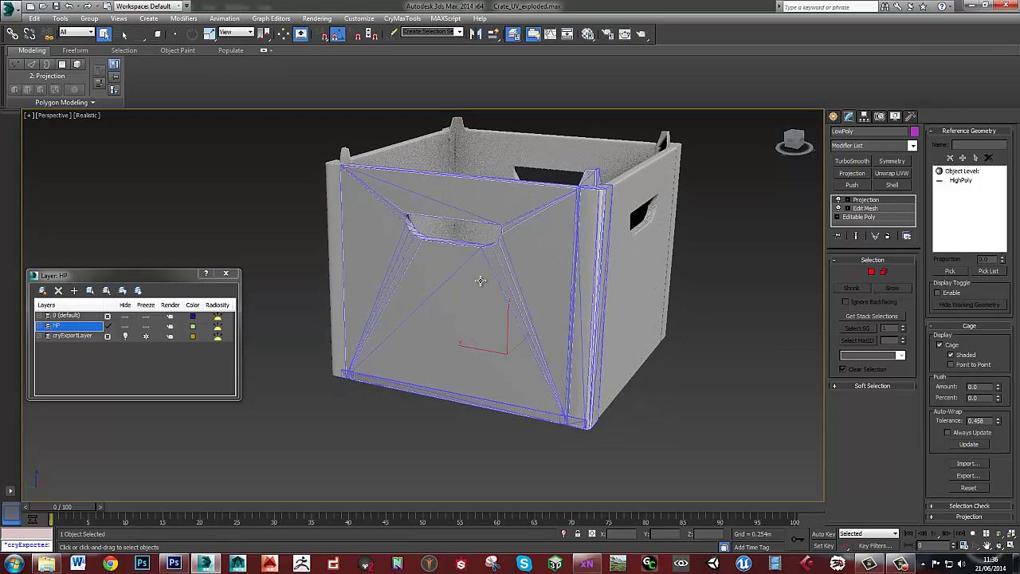
pyautogui.moveTo(562, 263); pyautogui.dragTo(556, 285, button='middle')
# - Switch the viewport to Shaded display and remove the Projection and Edit Mesh modifiers from the low-poly crate
pyautogui.hotkey('shift', 'F3')
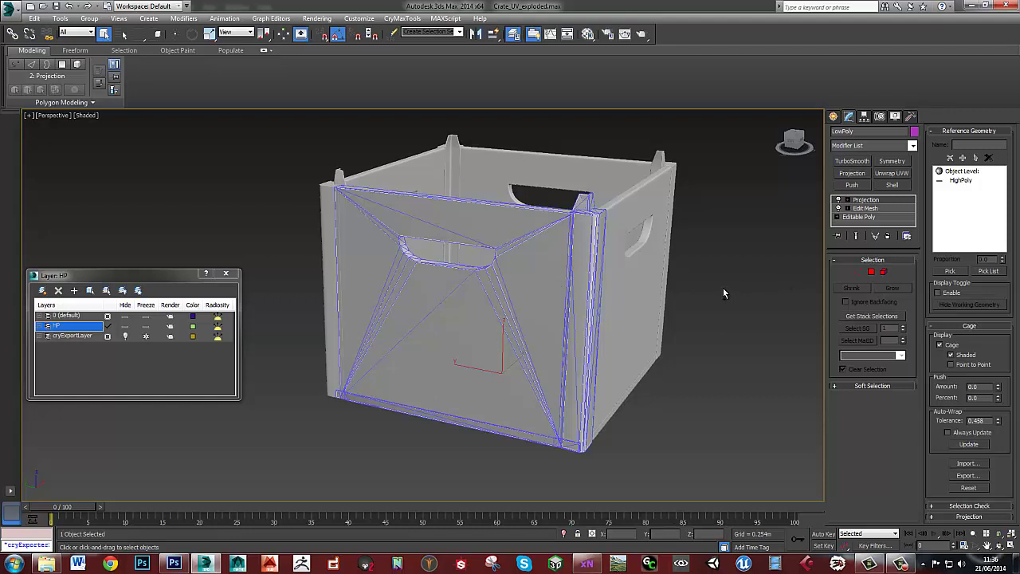
pyautogui.hotkey('ctrl', 'z')
pyautogui.hotkey('ctrl', 'z')
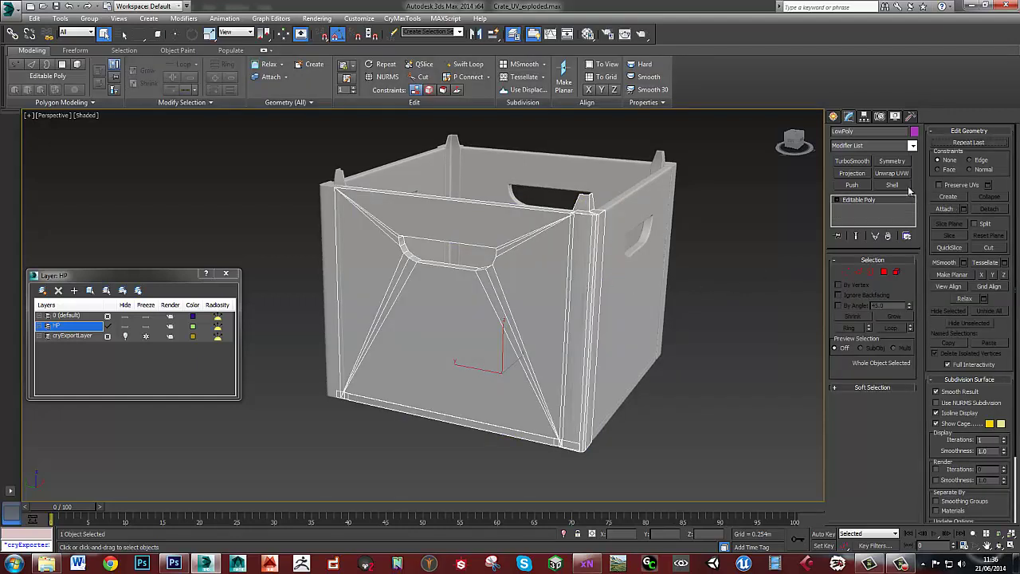
pyautogui.click(880, 145)
pyautogui.press('e')
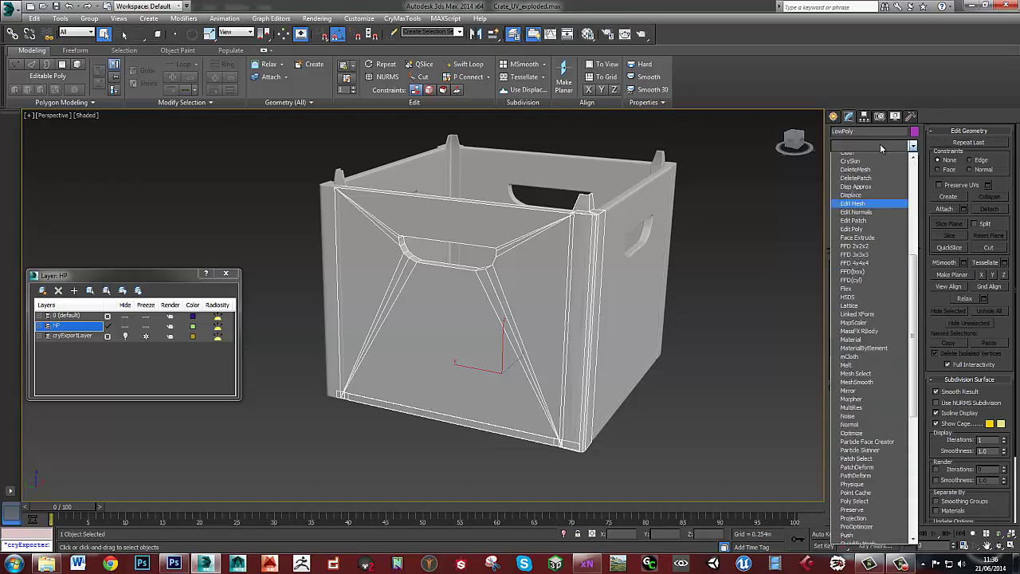
pyautogui.press('Return')
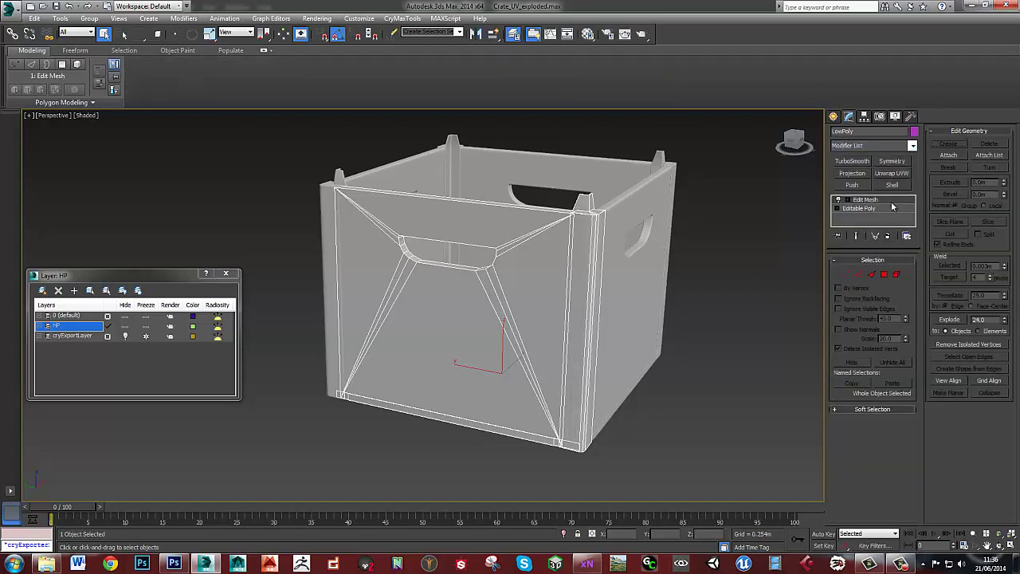
pyautogui.click(888, 235)
# - Add an Edit Poly modifier on top of the low-poly crate's Editable Poly
pyautogui.click(883, 145)
pyautogui.press('e')
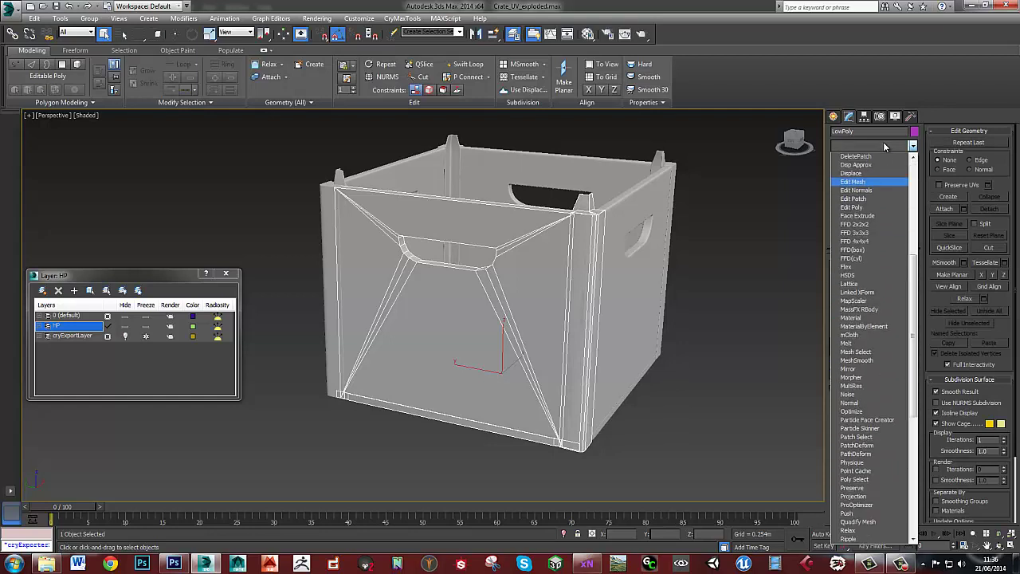
pyautogui.press('Down')
pyautogui.press('Down')
pyautogui.press('Down')
pyautogui.press('Return')
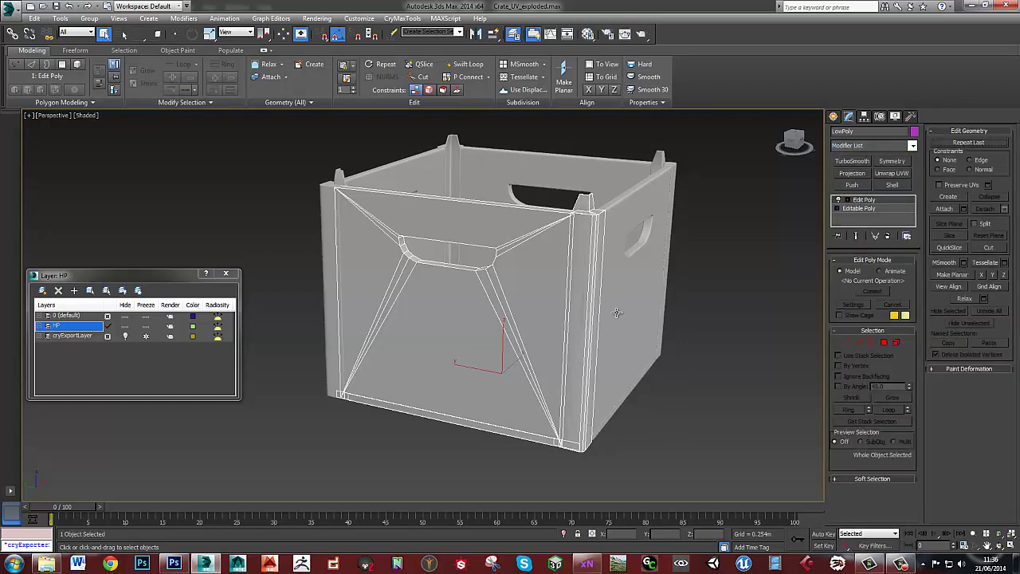
# - At element level, move the outer corner post about 0.29 m along negative Y, away from the side panel
pyautogui.click(897, 343)
pyautogui.click(393, 353)
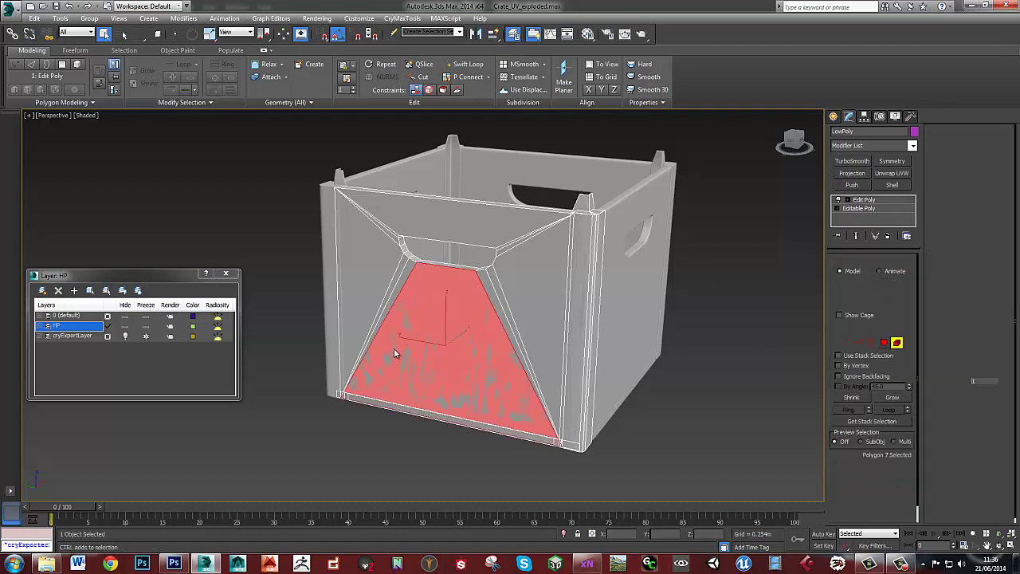
pyautogui.doubleClick(500, 311)
pyautogui.keyDown('alt'); pyautogui.moveTo(500, 311); pyautogui.dragTo(526, 335, button='middle'); pyautogui.keyUp('alt')
pyautogui.doubleClick(559, 287)
pyautogui.press('w')
pyautogui.moveTo(525, 338); pyautogui.dragTo(619, 343)
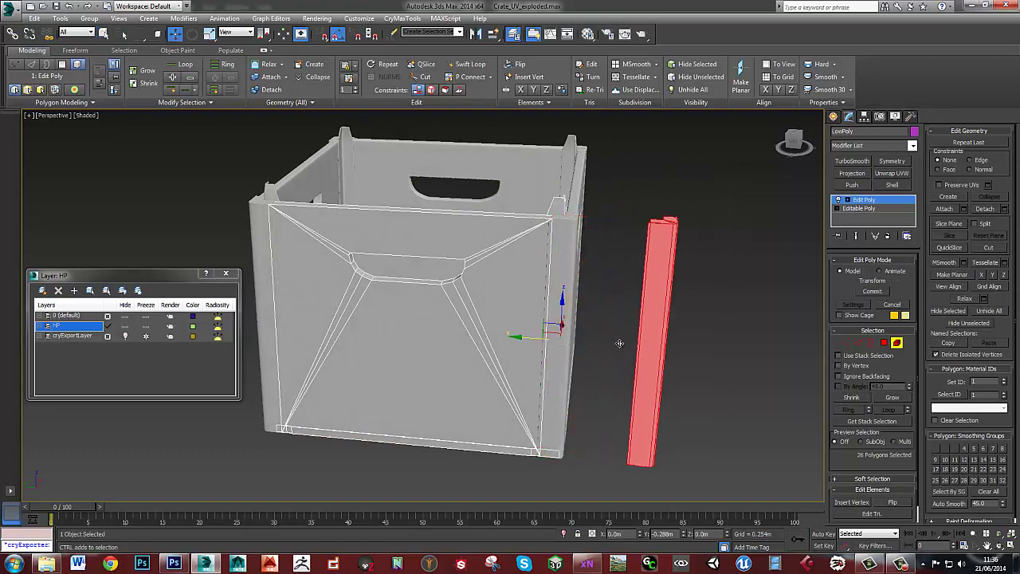
# - Hide the HP layer and move the pointed inner corner post about 0.15 m along X, away from the side panel
pyautogui.click(126, 326)
pyautogui.keyDown('alt'); pyautogui.moveTo(556, 299); pyautogui.dragTo(539, 301, button='middle'); pyautogui.keyUp('alt')
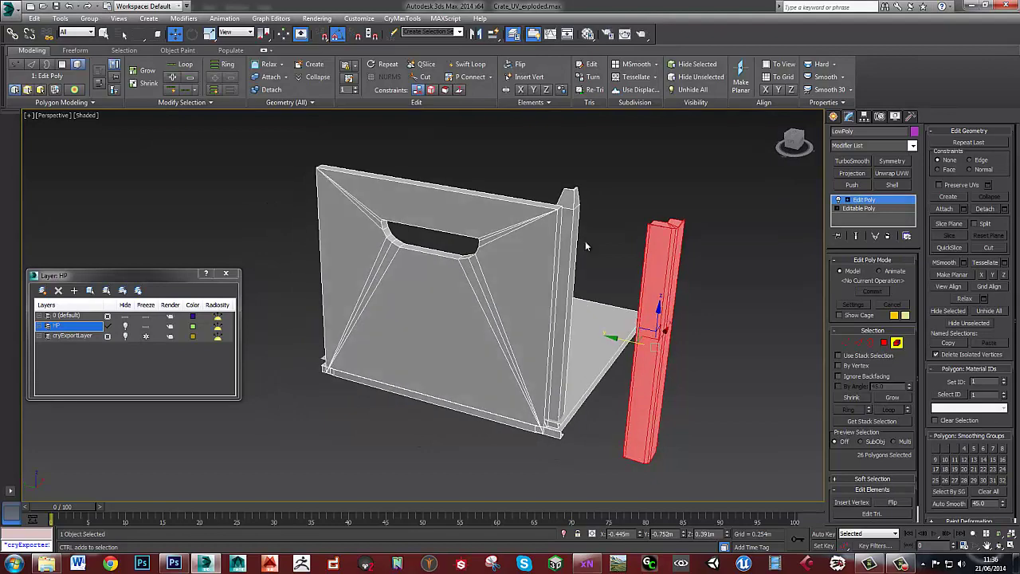
pyautogui.doubleClick(572, 237)
pyautogui.keyDown('alt'); pyautogui.moveTo(573, 237); pyautogui.dragTo(594, 257, button='middle'); pyautogui.keyUp('alt')
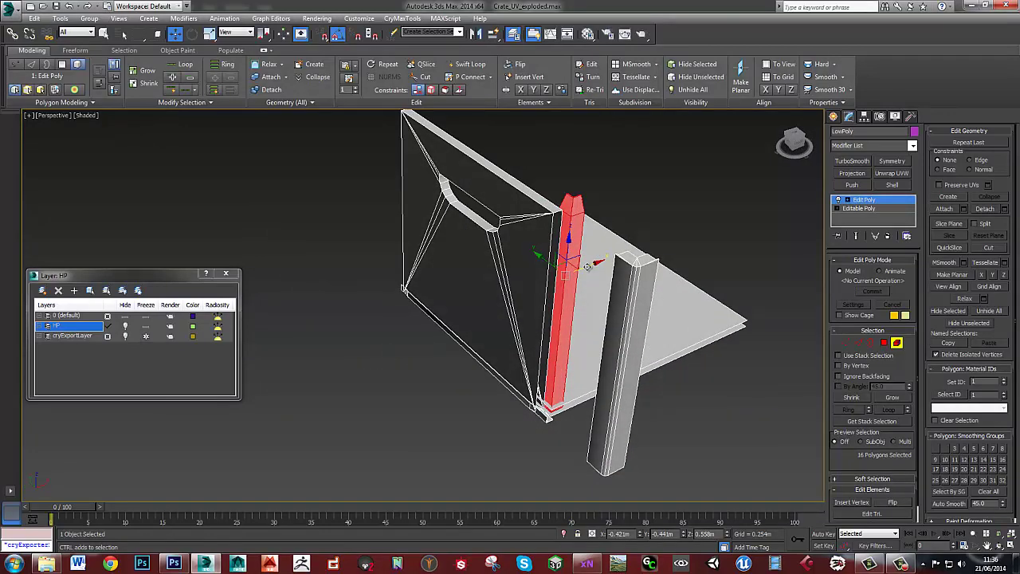
pyautogui.moveTo(582, 264); pyautogui.dragTo(634, 250)
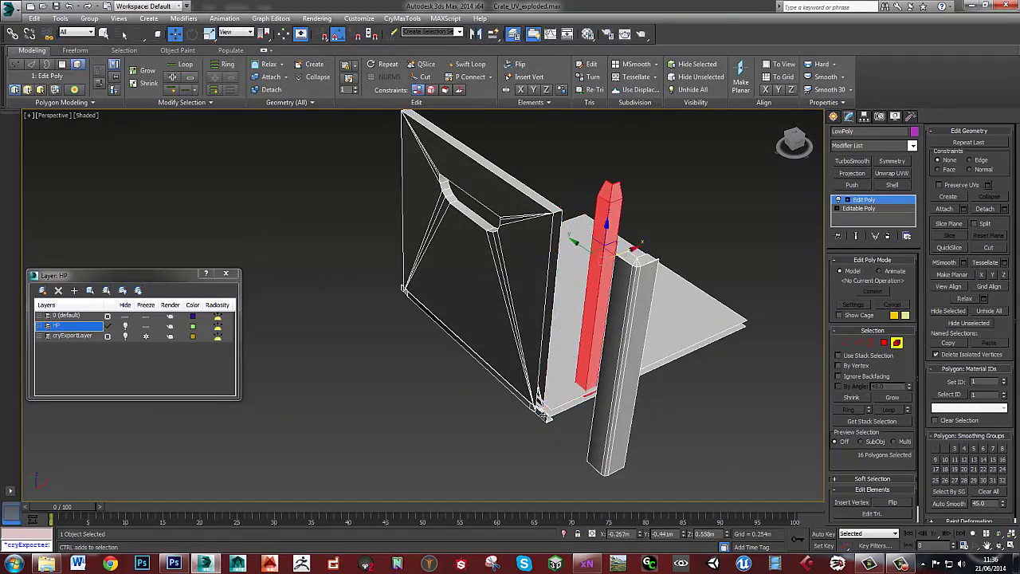
# - Select the bottom rail element and move it slightly down, clear of the side panel
pyautogui.click(544, 414)
pyautogui.keyDown('alt'); pyautogui.moveTo(545, 414); pyautogui.dragTo(468, 333, button='middle'); pyautogui.keyUp('alt')
pyautogui.moveTo(468, 328); pyautogui.dragTo(467, 341)
pyautogui.keyDown('alt'); pyautogui.moveTo(467, 341); pyautogui.dragTo(373, 344, button='middle'); pyautogui.keyUp('alt')
pyautogui.moveTo(400, 348); pyautogui.dragTo(478, 283, button='middle')
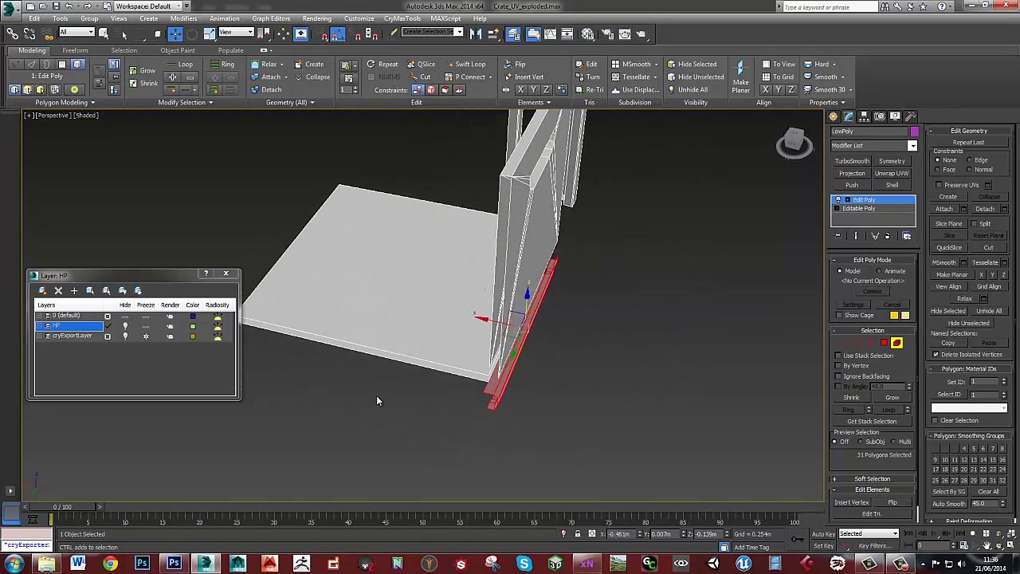
# - Select the crate's base panel and move it straight down below the bottom rail
pyautogui.click(367, 337)
pyautogui.moveTo(405, 310); pyautogui.dragTo(503, 234, button='middle')
pyautogui.moveTo(480, 184); pyautogui.dragTo(473, 249)
pyautogui.keyDown('alt'); pyautogui.moveTo(513, 256); pyautogui.dragTo(563, 329, button='middle'); pyautogui.keyUp('alt')
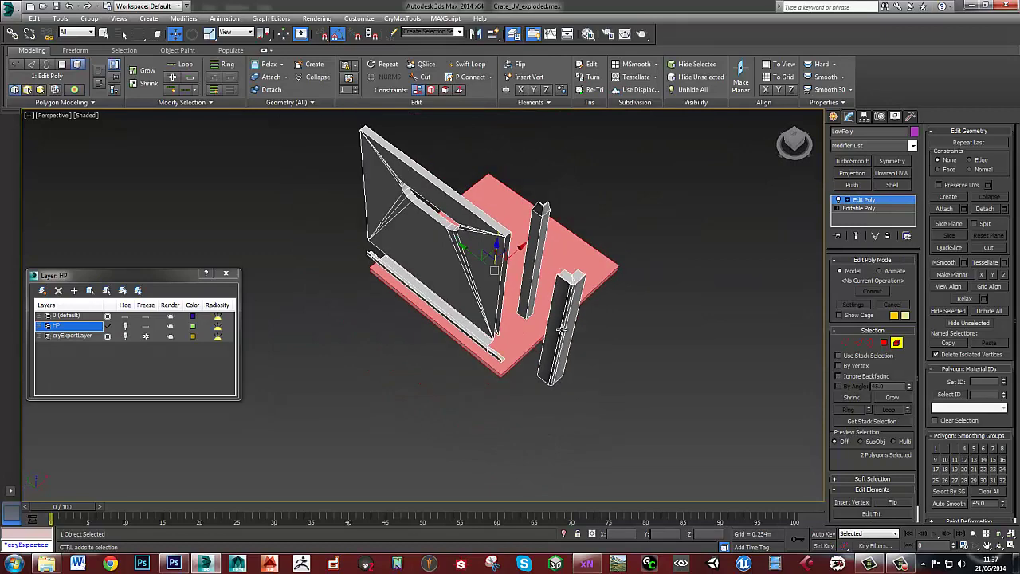
# - Try to move the outer corner post up and farther away from the other low-poly parts
pyautogui.click(570, 327)
pyautogui.moveTo(582, 301); pyautogui.dragTo(661, 203)
pyautogui.keyDown('alt'); pyautogui.moveTo(661, 203); pyautogui.dragTo(561, 309, button='middle'); pyautogui.keyUp('alt')
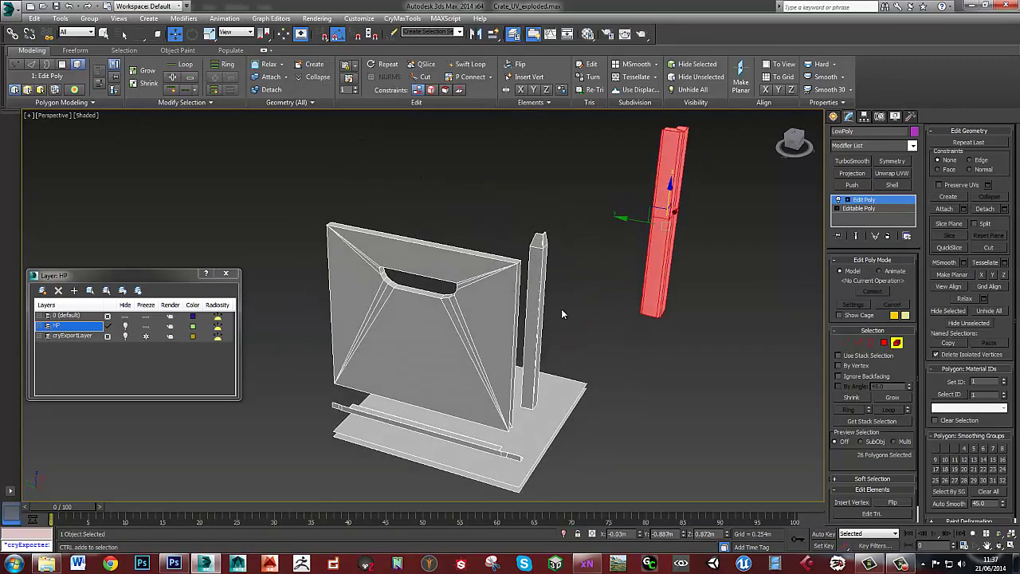
pyautogui.hotkey('ctrl', 'z')
pyautogui.hotkey('ctrl', 'z')
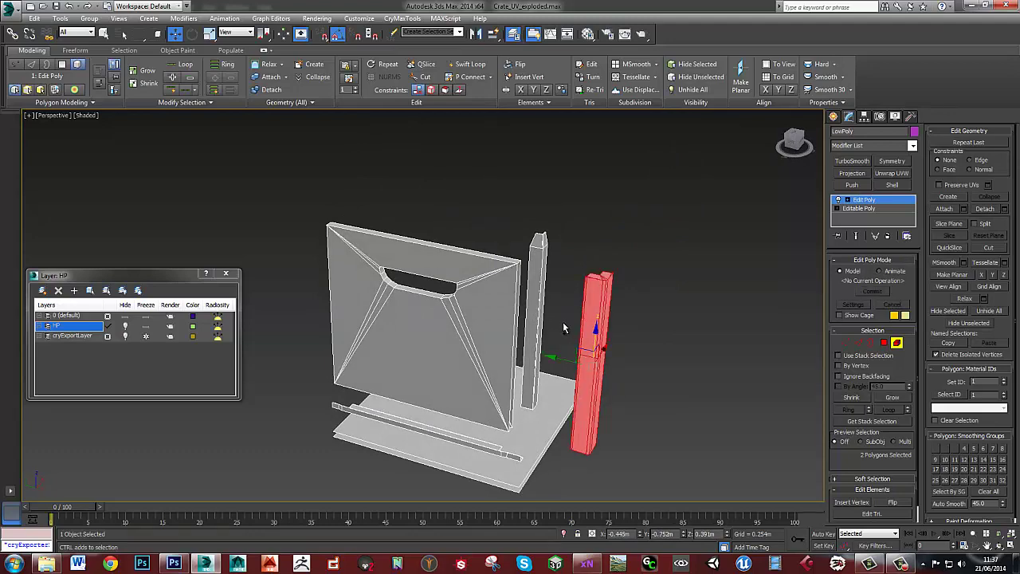
# - Undo the last base panel changes and move the base panel down again beneath the bottom rail
pyautogui.hotkey('ctrl', 'z')
pyautogui.hotkey('ctrl', 'z')
pyautogui.moveTo(468, 317); pyautogui.dragTo(460, 385)
pyautogui.keyDown('alt'); pyautogui.moveTo(460, 327); pyautogui.dragTo(638, 299, button='middle'); pyautogui.keyUp('alt')
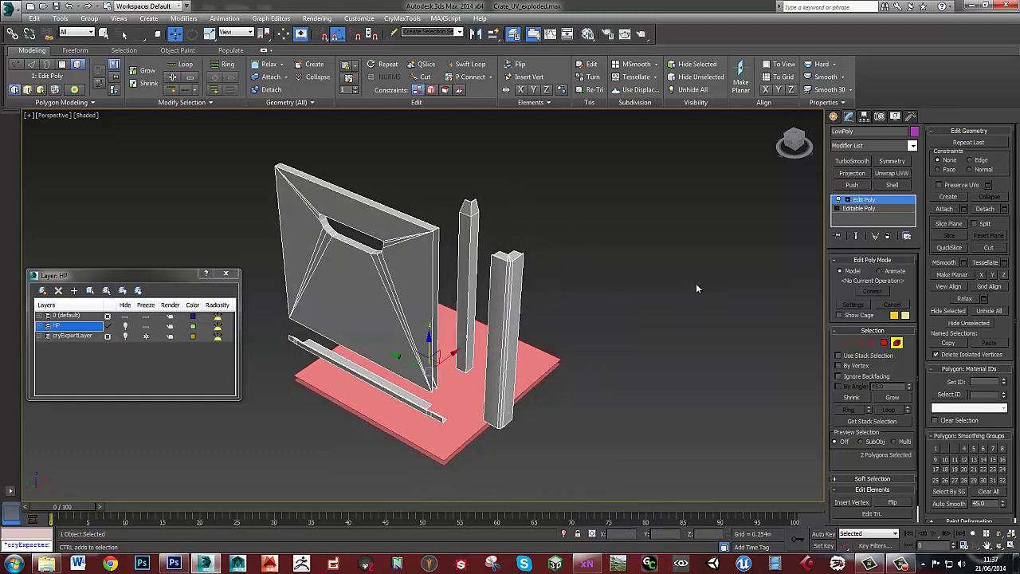
# - Toggle the Edit Poly modifier to compare the exploded and assembled low-poly crate, leaving the modifier disabled
pyautogui.click(839, 200)
pyautogui.click(838, 201)
pyautogui.click(838, 201)
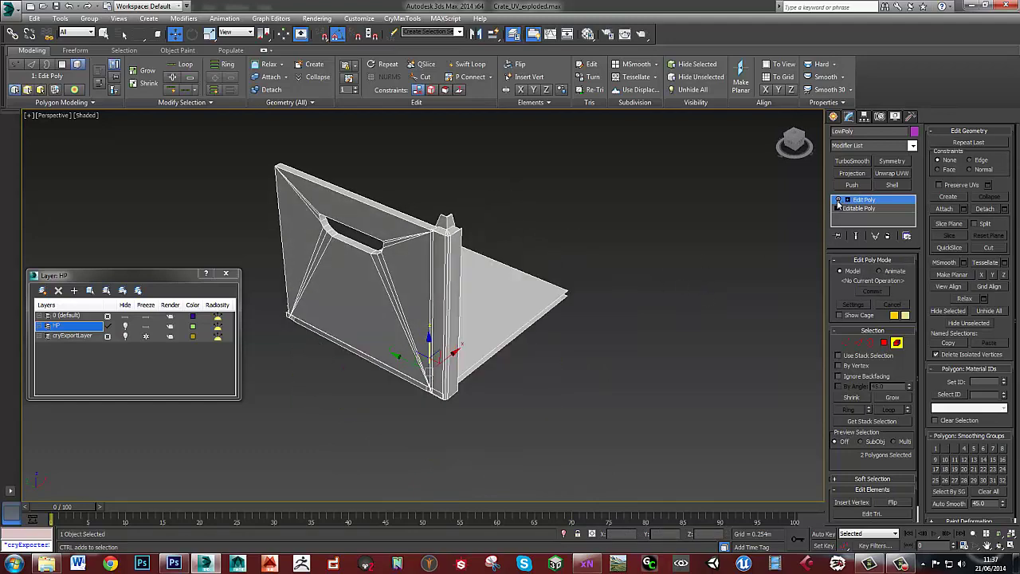
pyautogui.click(838, 200)
pyautogui.click(838, 200)
pyautogui.click(837, 200)
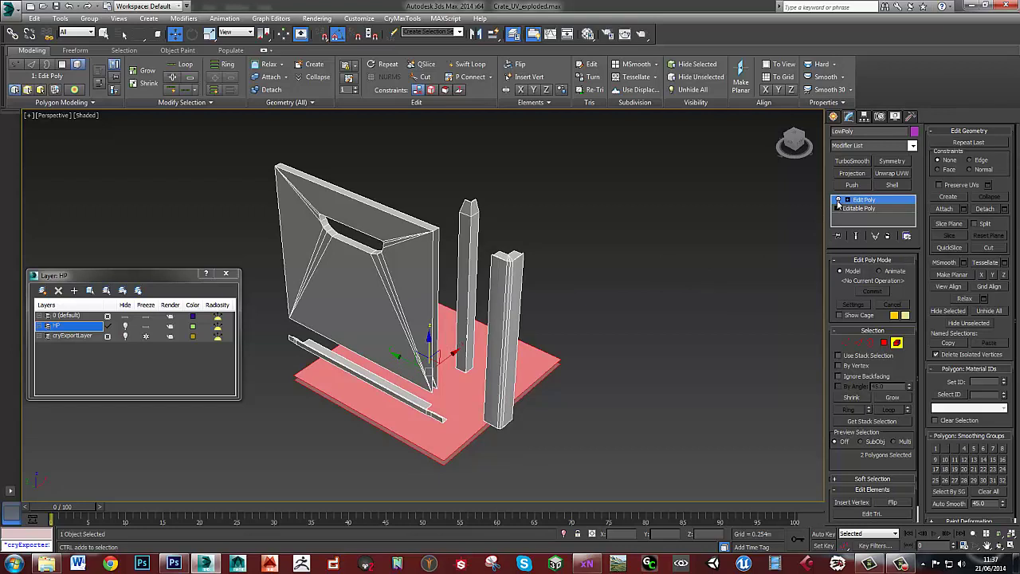
pyautogui.click(838, 200)
pyautogui.click(838, 200)
pyautogui.click(838, 200)
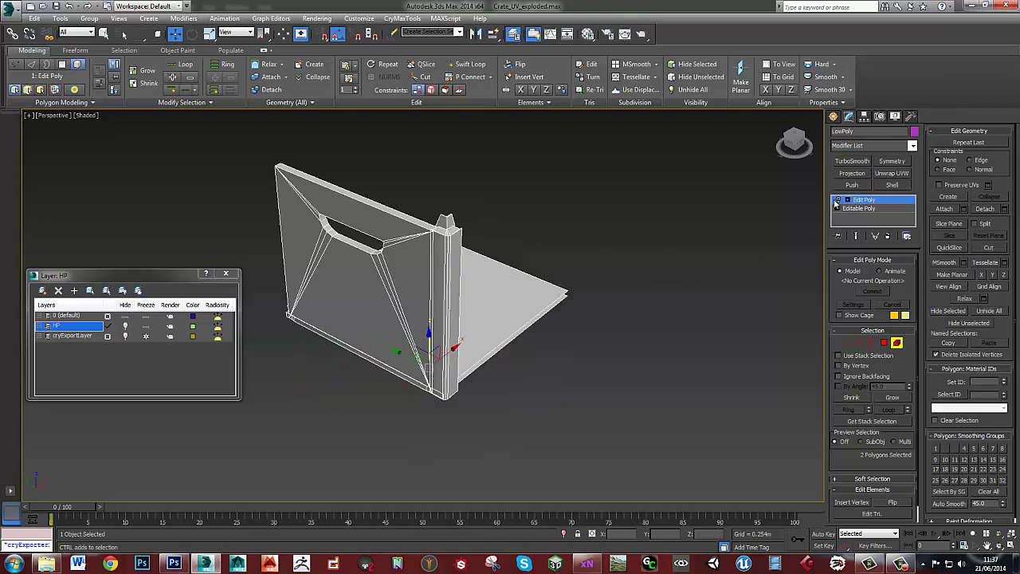
# - Unhide the HP layer and switch from the low-poly crate to element-level editing of the high-poly crate
pyautogui.click(125, 327)
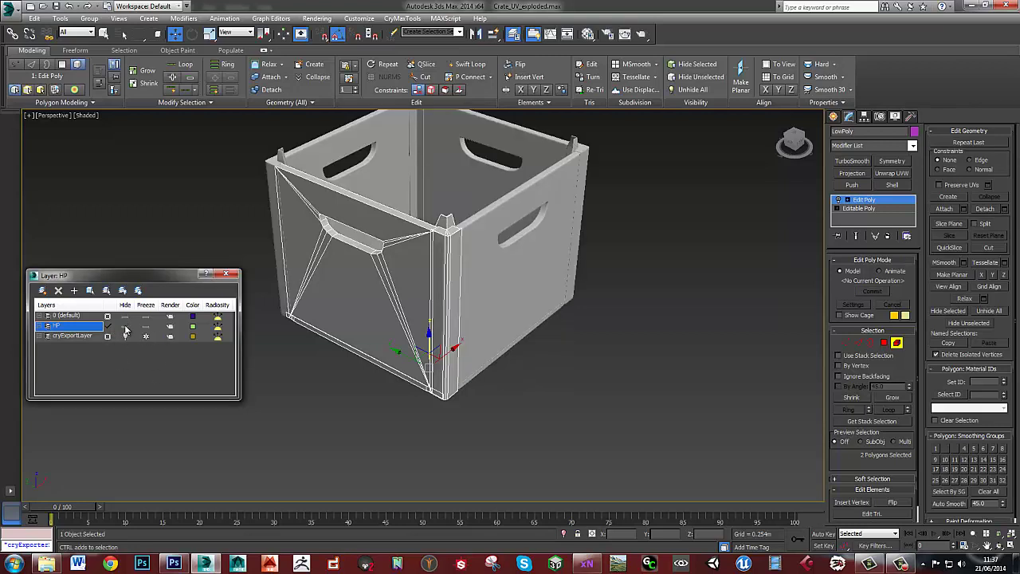
pyautogui.click(526, 268)
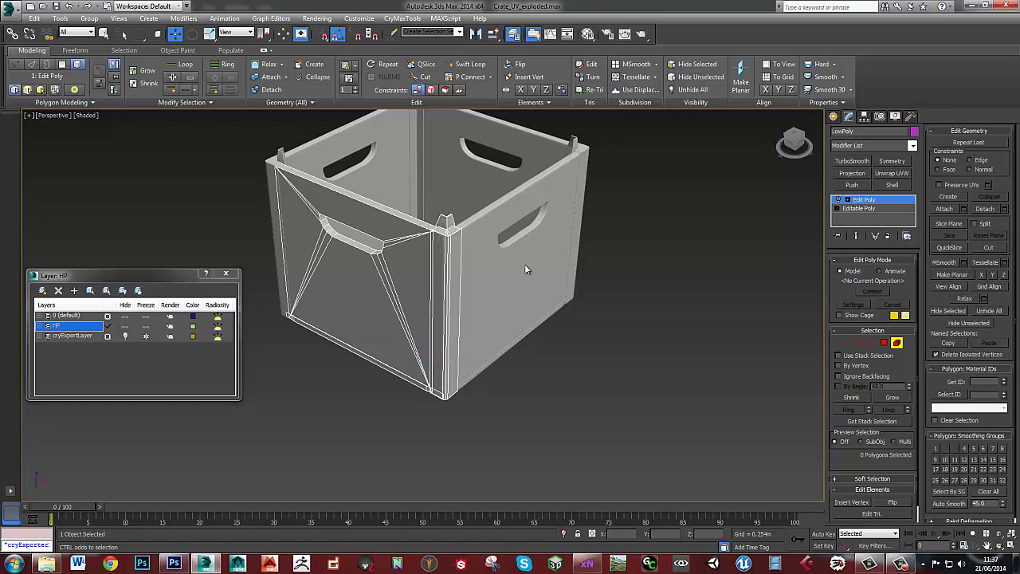
pyautogui.click(897, 344)
pyautogui.click(504, 267)
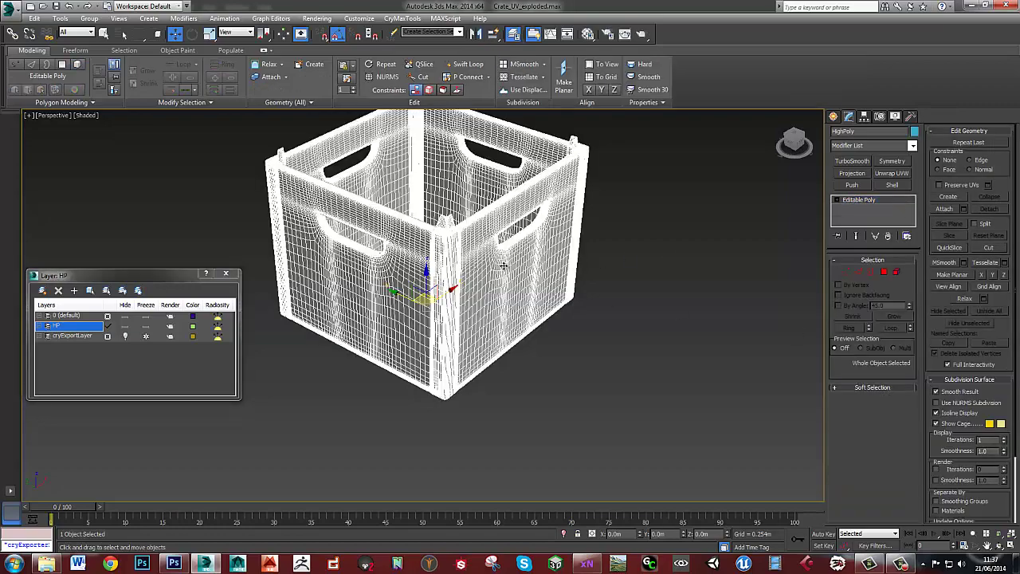
pyautogui.keyDown('alt'); pyautogui.moveTo(509, 245); pyautogui.dragTo(478, 254, button='middle'); pyautogui.keyUp('alt')
pyautogui.press('5')
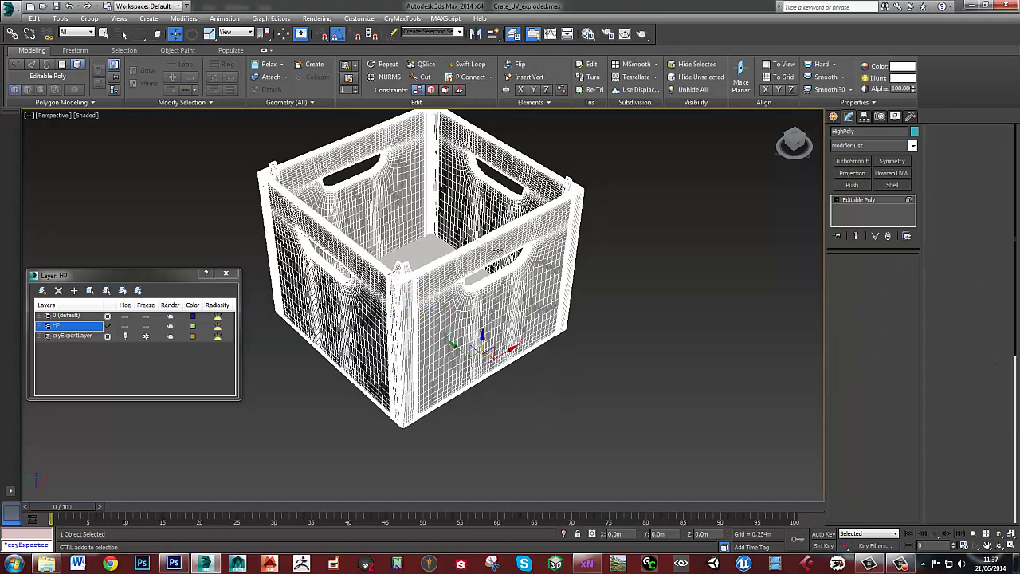
# - Delete two adjacent side panels and the corner post between them from the high-poly crate
pyautogui.click(479, 245)
pyautogui.keyDown('ctrl'); pyautogui.click(555, 191); pyautogui.keyUp('ctrl')
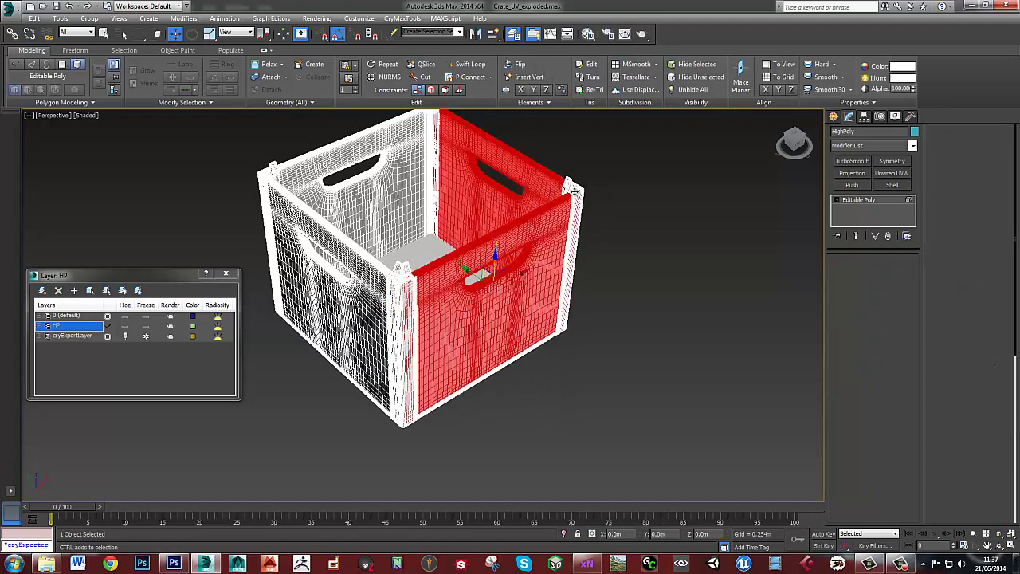
pyautogui.keyDown('ctrl'); pyautogui.click(566, 188); pyautogui.keyUp('ctrl')
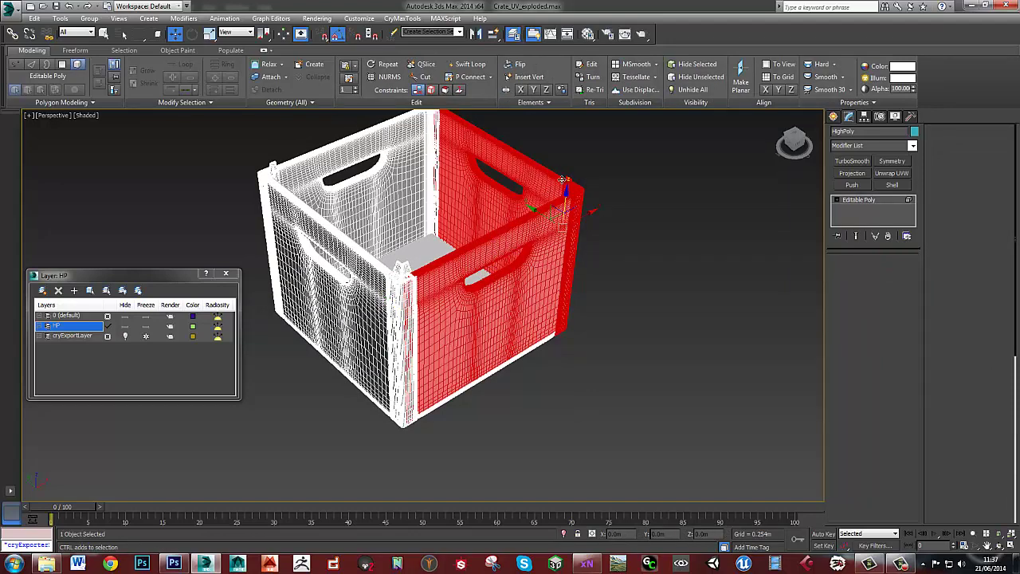
pyautogui.press('Delete')
# - Delete the rear inner corner post and the side panel next to it from the high-poly crate
pyautogui.click(433, 154)
pyautogui.moveTo(435, 153); pyautogui.dragTo(466, 222, button='middle')
pyautogui.click(468, 191)
pyautogui.click(457, 194)
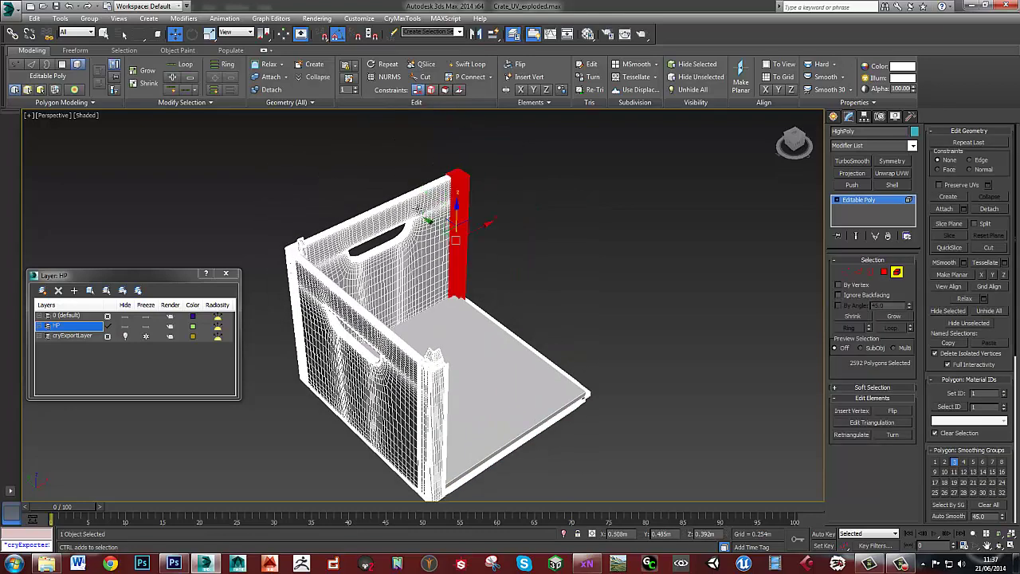
pyautogui.press('Delete')
pyautogui.click(416, 209)
pyautogui.press('Delete')
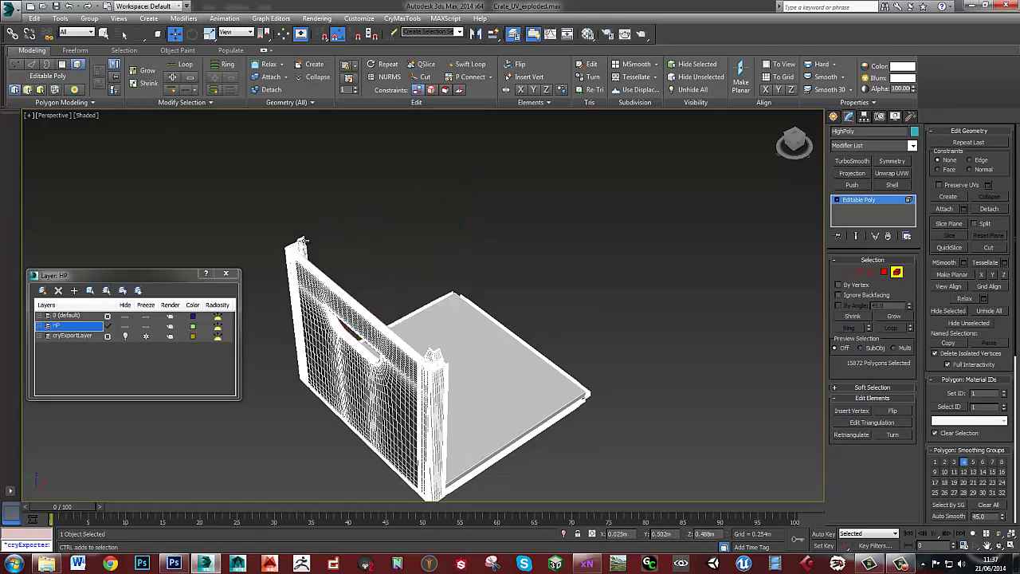
# - Delete the inner and outer parts of the corner post at the far end of the remaining high-poly side panel
pyautogui.click(302, 240)
pyautogui.keyDown('alt'); pyautogui.moveTo(302, 240); pyautogui.dragTo(402, 231, button='middle'); pyautogui.keyUp('alt')
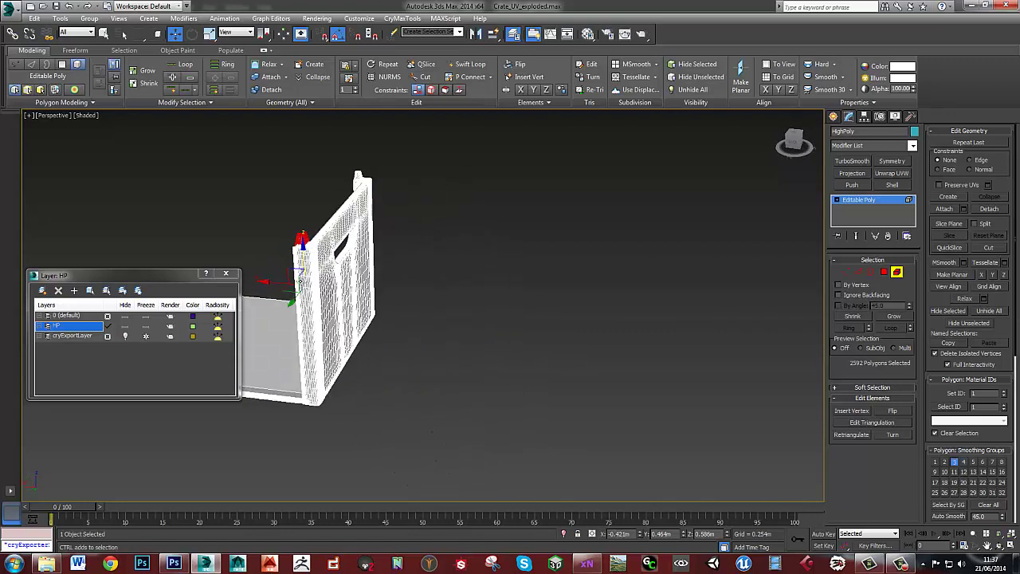
pyautogui.keyDown('ctrl'); pyautogui.click(307, 282); pyautogui.keyUp('ctrl')
pyautogui.press('Delete')
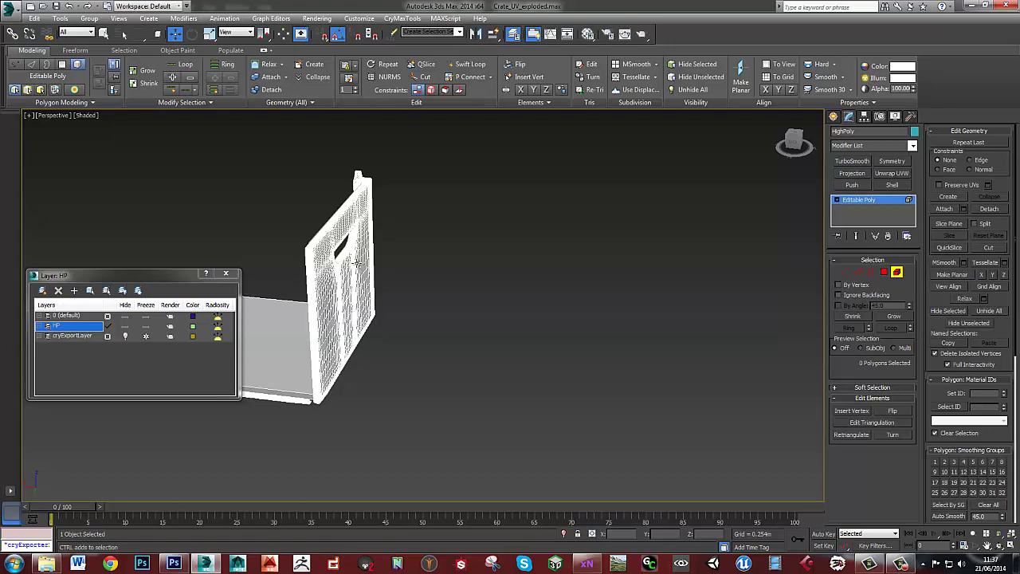
# - Delete the surplus high-poly bottom rails around the base, keeping only the rail beneath the remaining side panel
pyautogui.keyDown('alt'); pyautogui.moveTo(341, 306); pyautogui.dragTo(275, 317, button='middle'); pyautogui.keyUp('alt')
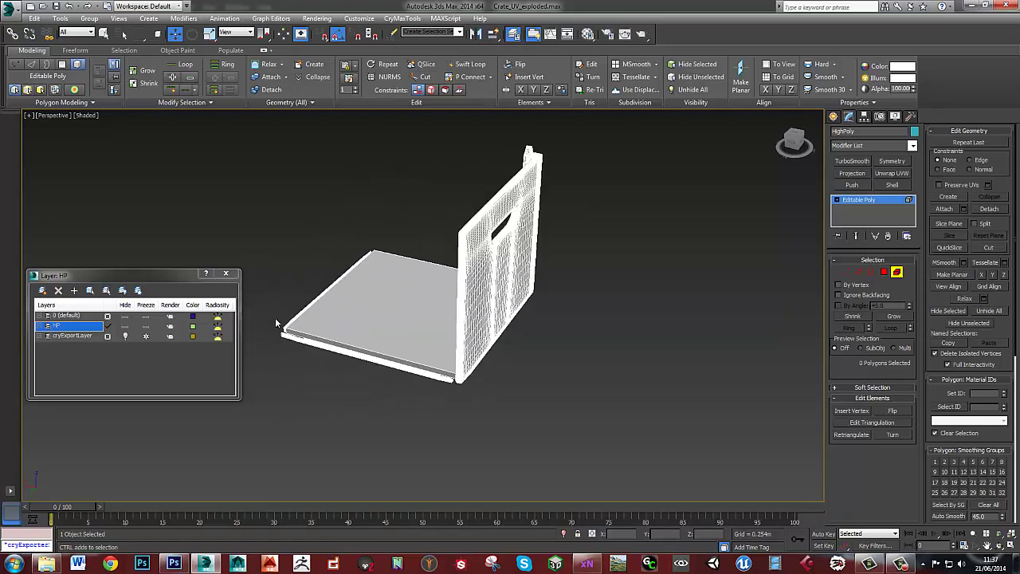
pyautogui.moveTo(256, 300); pyautogui.dragTo(286, 338)
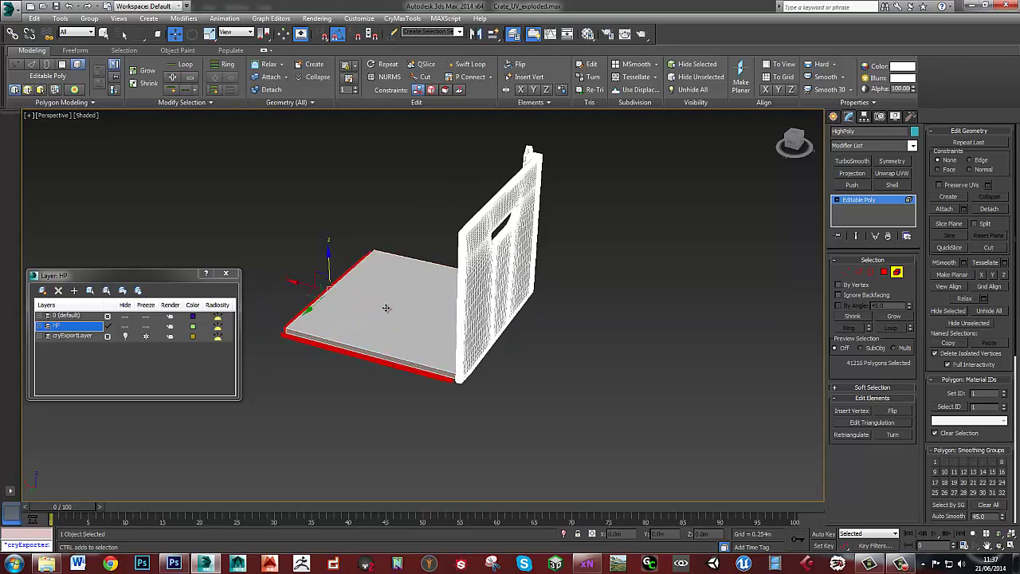
pyautogui.click(581, 278)
pyautogui.keyDown('alt'); pyautogui.moveTo(581, 277); pyautogui.dragTo(439, 280, button='middle'); pyautogui.keyUp('alt')
pyautogui.click(456, 357)
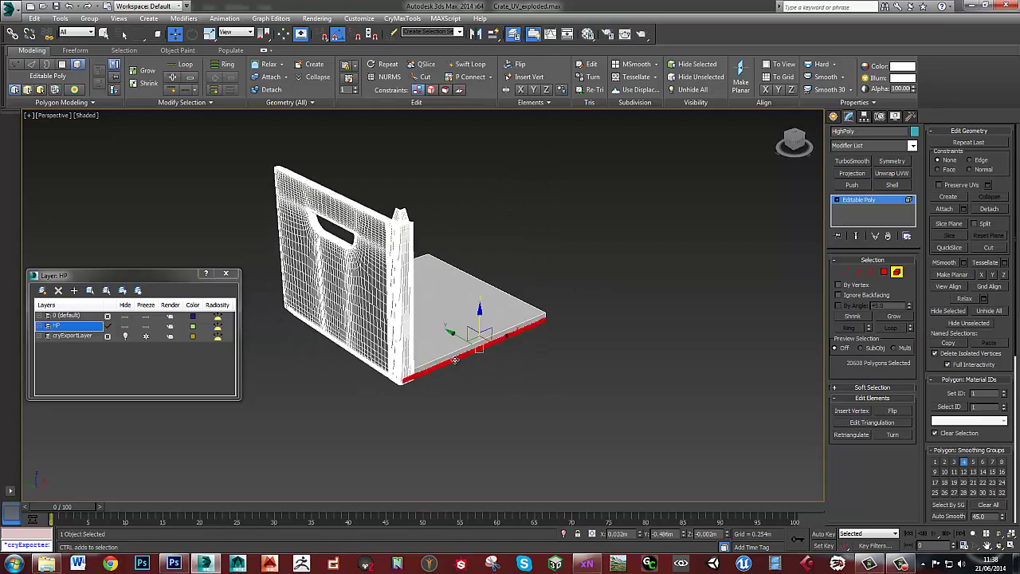
pyautogui.press('Delete')
pyautogui.click(363, 367)
pyautogui.keyDown('alt'); pyautogui.moveTo(364, 363); pyautogui.dragTo(517, 303, button='middle'); pyautogui.keyUp('alt')
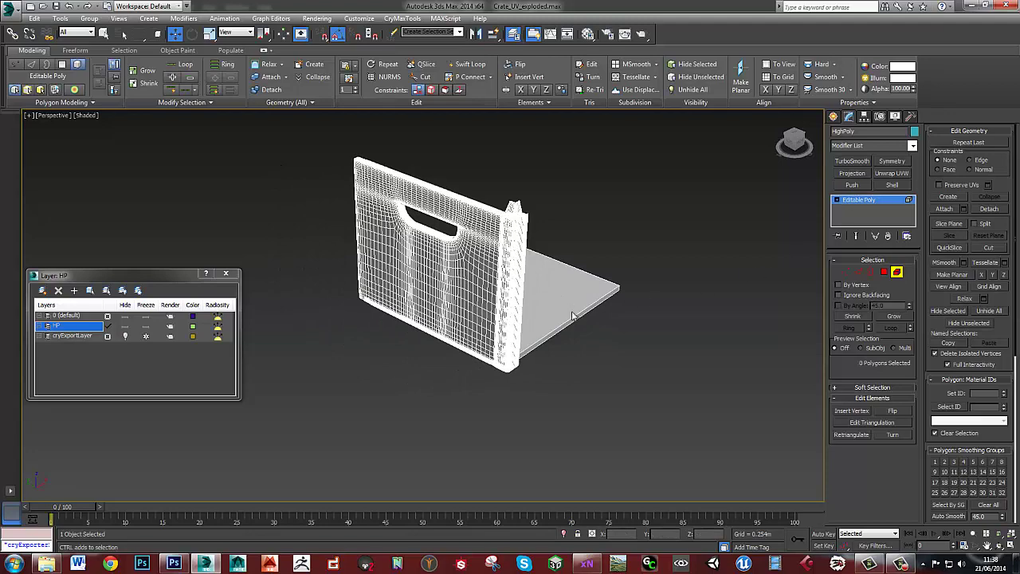
# - Leave element editing and enable the low-poly crate's Edit Poly modifier to show its exploded layout
pyautogui.click(897, 273)
pyautogui.click(477, 286)
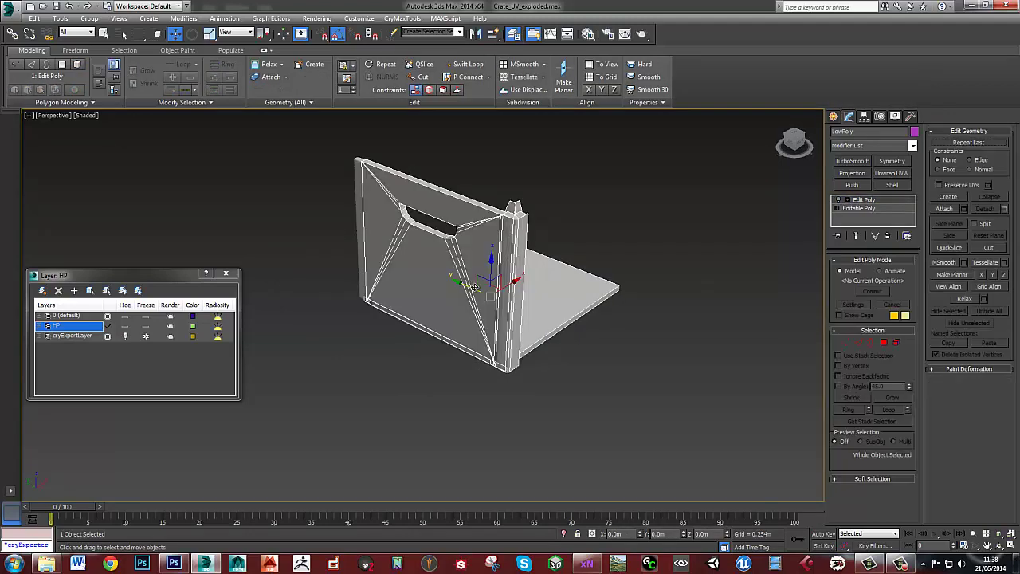
pyautogui.click(838, 201)
pyautogui.click(660, 320)
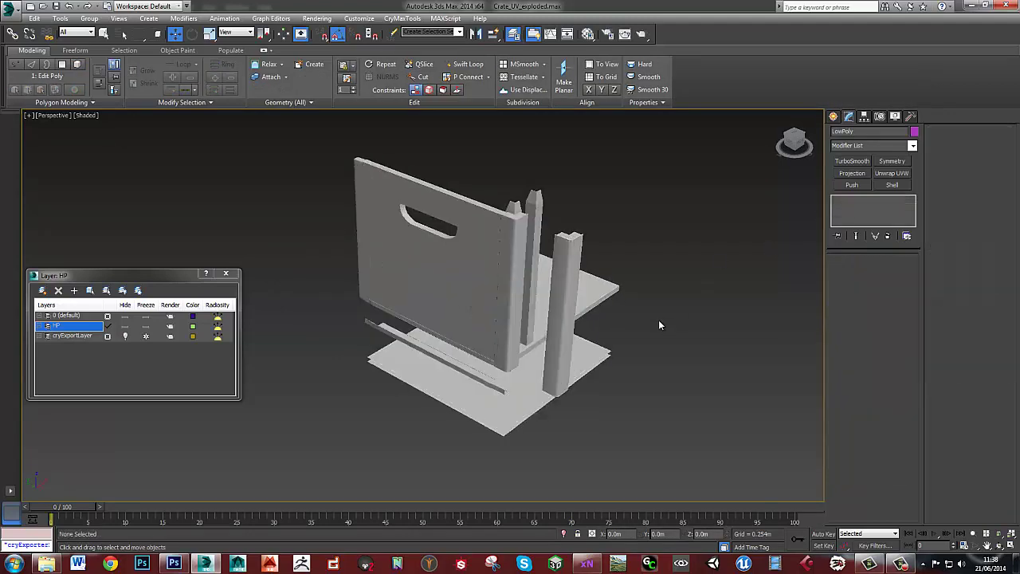
# - Move the high-poly outer corner post away from the side panel onto its exploded low-poly counterpart and fine-tune the alignment
pyautogui.click(592, 290)
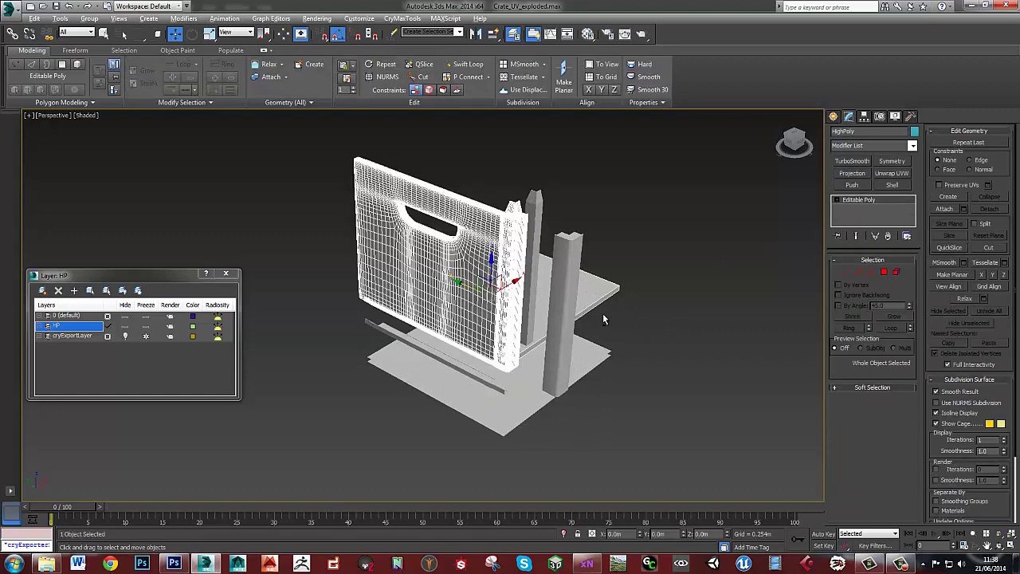
pyautogui.click(897, 273)
pyautogui.keyDown('alt'); pyautogui.moveTo(448, 310); pyautogui.dragTo(510, 280, button='middle'); pyautogui.keyUp('alt')
pyautogui.click(574, 257)
pyautogui.scroll(3, 510, 281)
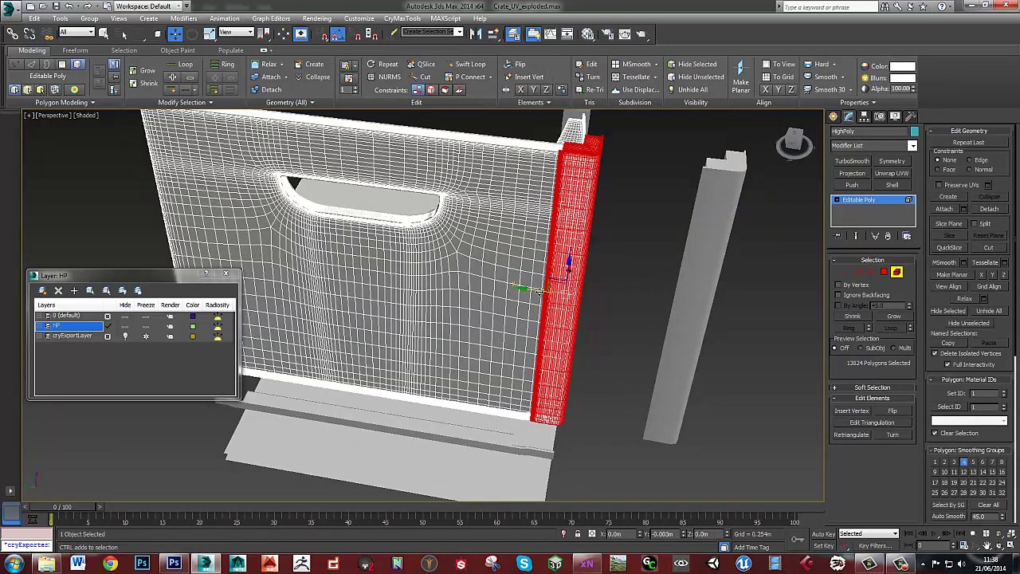
pyautogui.moveTo(540, 292); pyautogui.dragTo(651, 309)
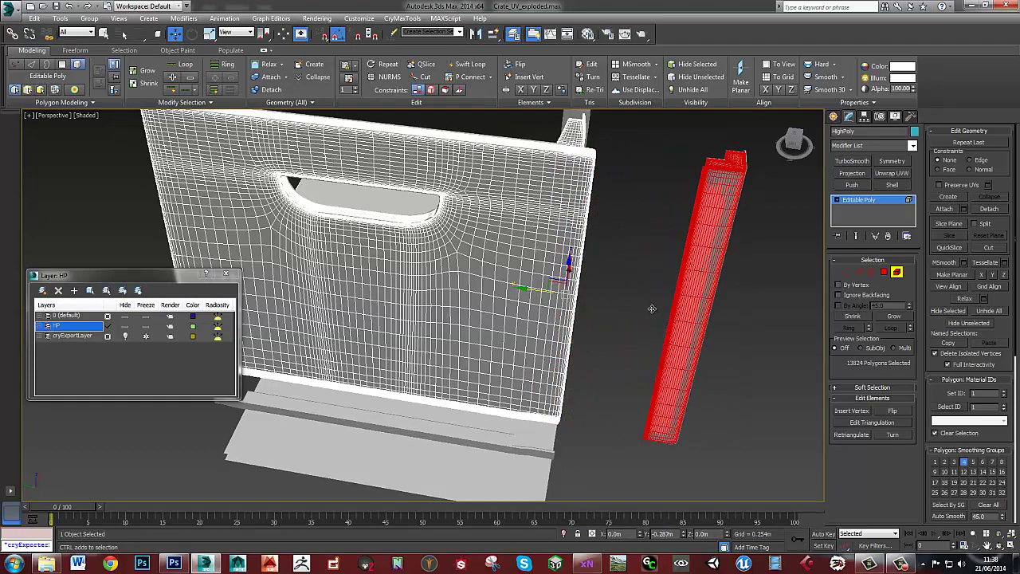
pyautogui.keyDown('alt'); pyautogui.moveTo(699, 292); pyautogui.dragTo(373, 415, button='middle'); pyautogui.keyUp('alt')
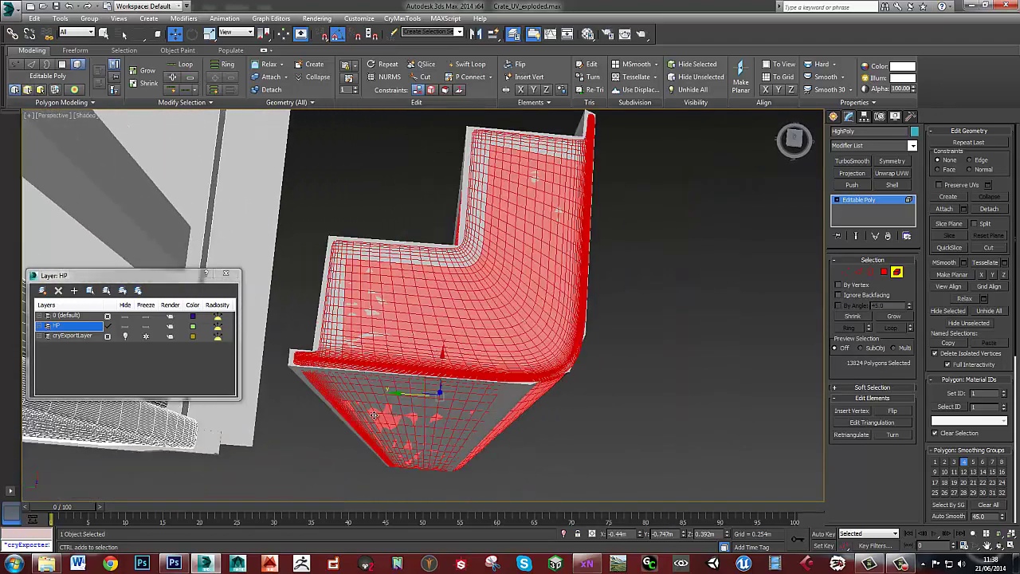
pyautogui.moveTo(413, 397); pyautogui.dragTo(413, 395)
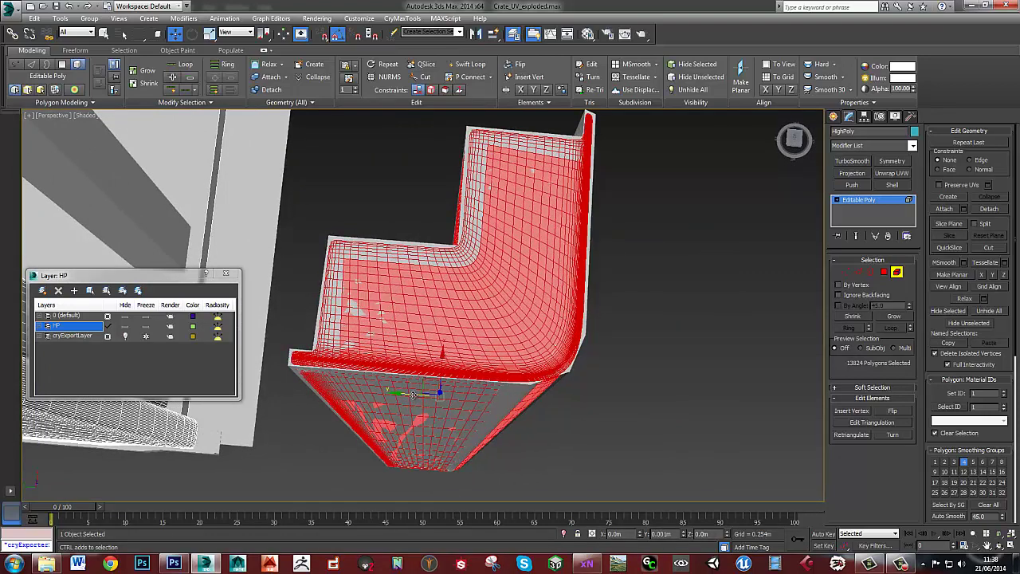
pyautogui.moveTo(413, 395); pyautogui.dragTo(413, 395)
pyautogui.scroll(-5, 335, 393)
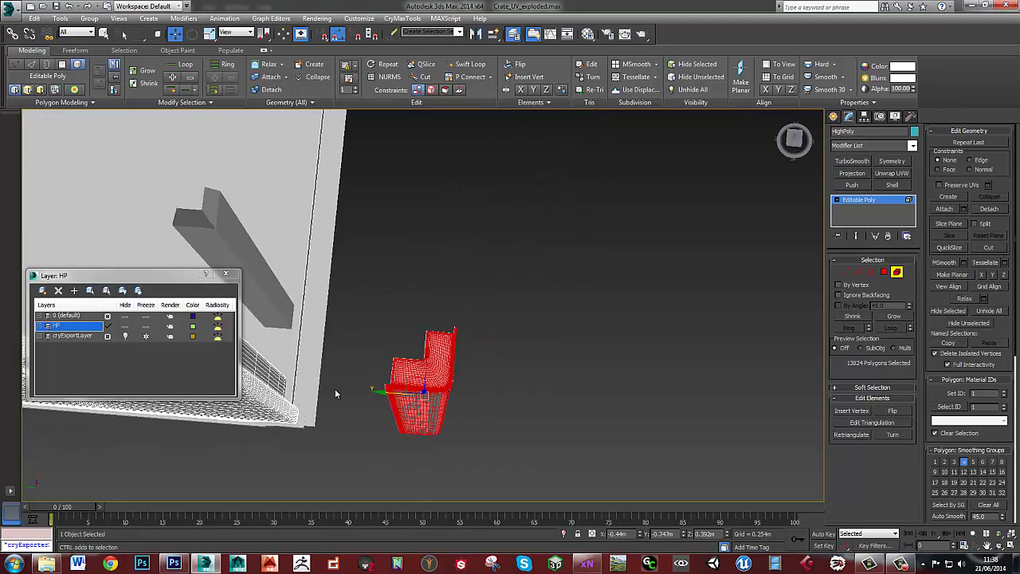
# - Move the high-poly inner corner post along X onto its exploded low-poly counterpart
pyautogui.keyDown('alt'); pyautogui.moveTo(335, 393); pyautogui.dragTo(429, 327, button='middle'); pyautogui.keyUp('alt')
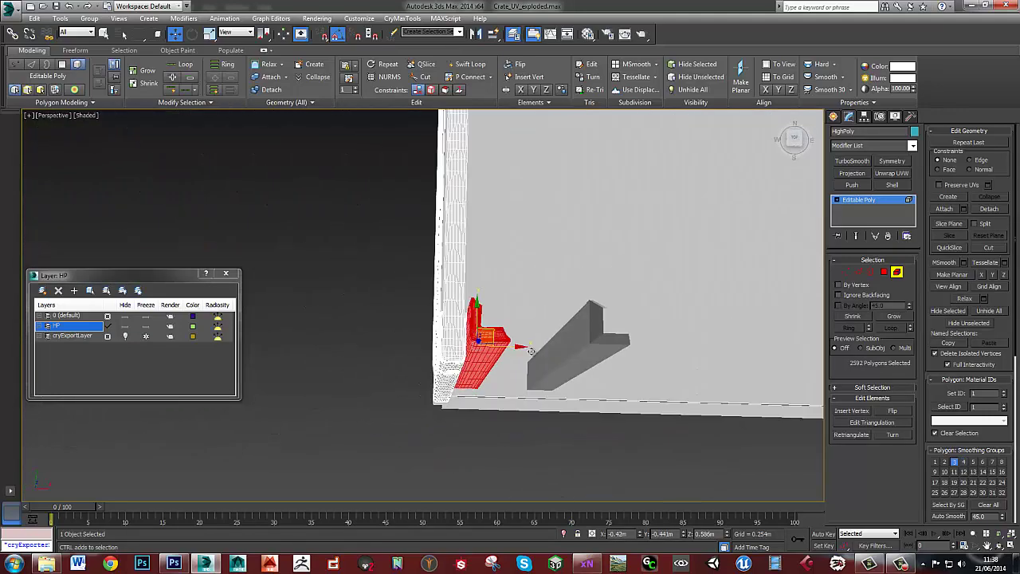
pyautogui.scroll(5, 429, 328)
pyautogui.moveTo(429, 328); pyautogui.dragTo(674, 342)
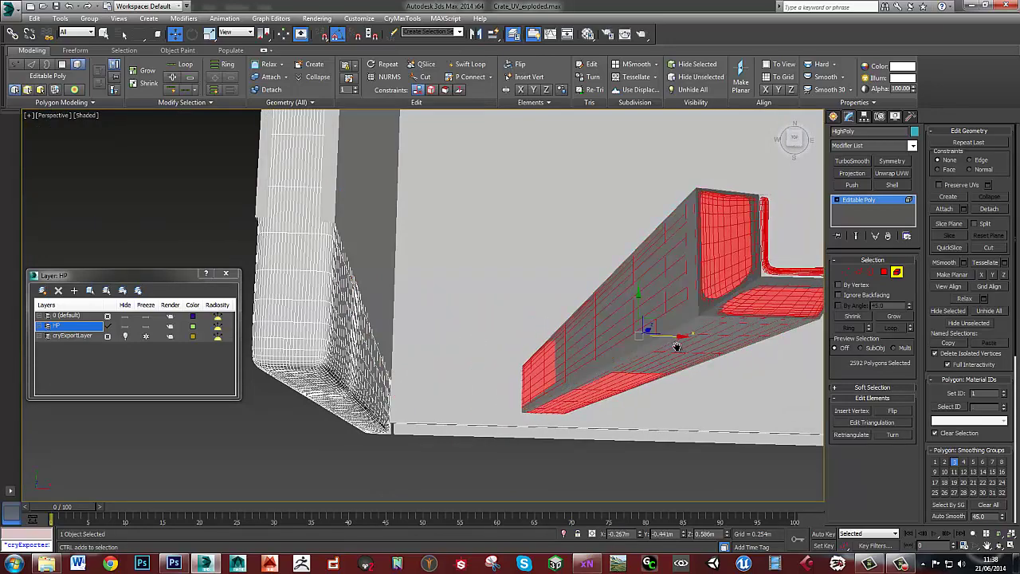
pyautogui.keyDown('alt'); pyautogui.moveTo(674, 341); pyautogui.dragTo(494, 316, button='middle'); pyautogui.keyUp('alt')
pyautogui.scroll(-5, 417, 347)
pyautogui.scroll(-2, 511, 319)
# - Move the high-poly bottom rail and base panel down onto their exploded low-poly counterparts
pyautogui.click(461, 369)
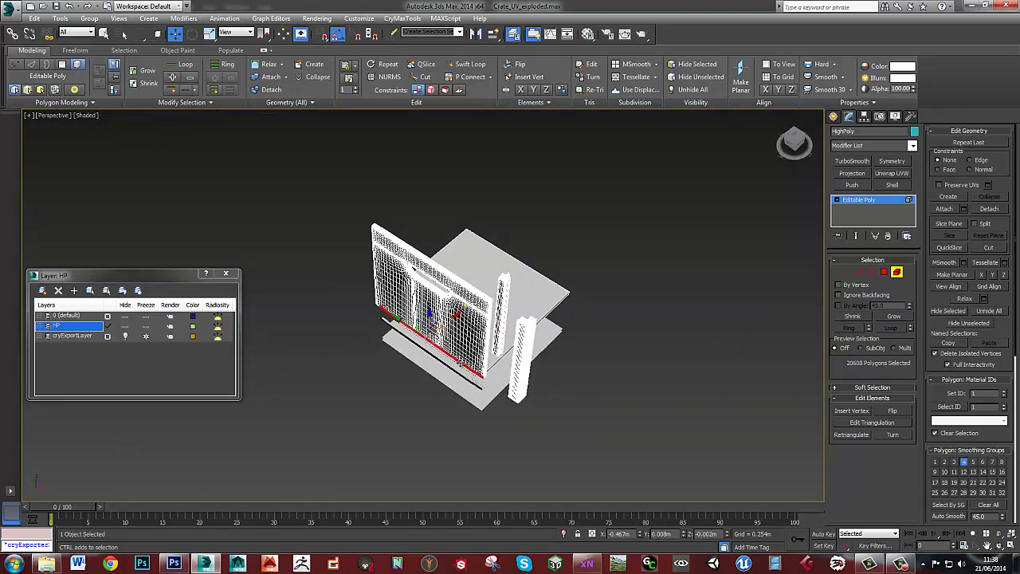
pyautogui.keyDown('alt'); pyautogui.moveTo(461, 368); pyautogui.dragTo(523, 221, button='middle'); pyautogui.keyUp('alt')
pyautogui.scroll(5, 444, 360)
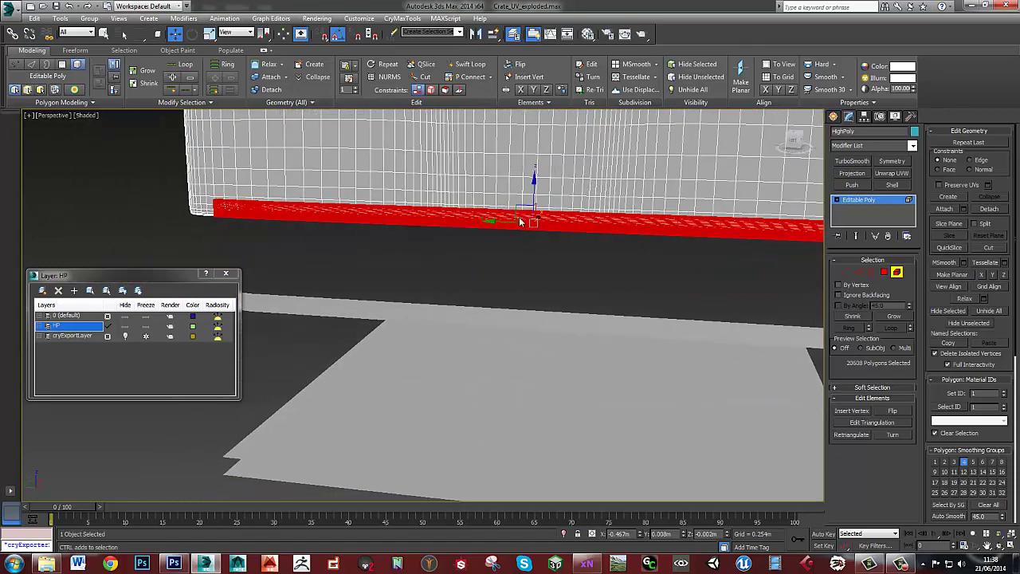
pyautogui.moveTo(528, 210); pyautogui.dragTo(520, 282)
pyautogui.moveTo(572, 294)
pyautogui.keyDown('alt'); pyautogui.mouseDown(button='middle')
pyautogui.moveTo(531, 292)
pyautogui.moveTo(558, 301)
pyautogui.mouseUp(button='middle'); pyautogui.keyUp('alt')
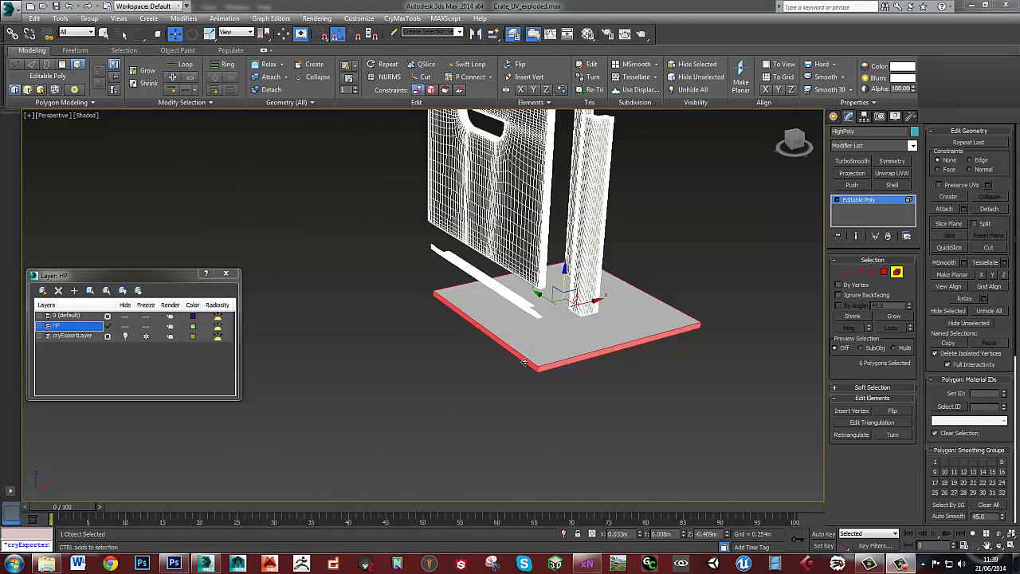
# - Leave element editing and alternate between the low-poly and high-poly crates to compare how their exploded parts line up
pyautogui.click(896, 273)
pyautogui.click(579, 185)
pyautogui.moveTo(579, 184); pyautogui.dragTo(472, 276, button='middle')
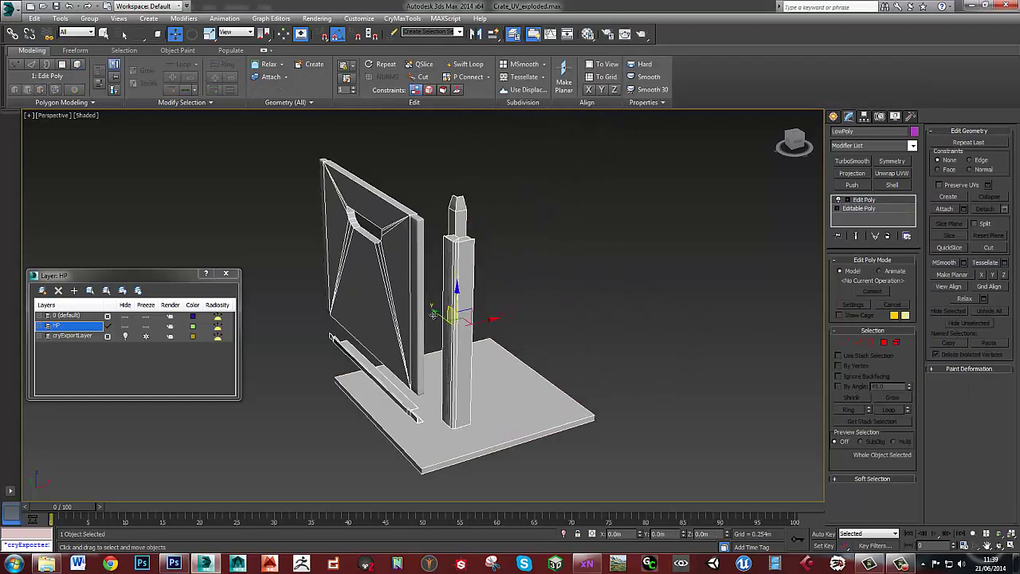
pyautogui.click(416, 298)
pyautogui.keyDown('alt'); pyautogui.moveTo(417, 299); pyautogui.dragTo(412, 304, button='middle'); pyautogui.keyUp('alt')
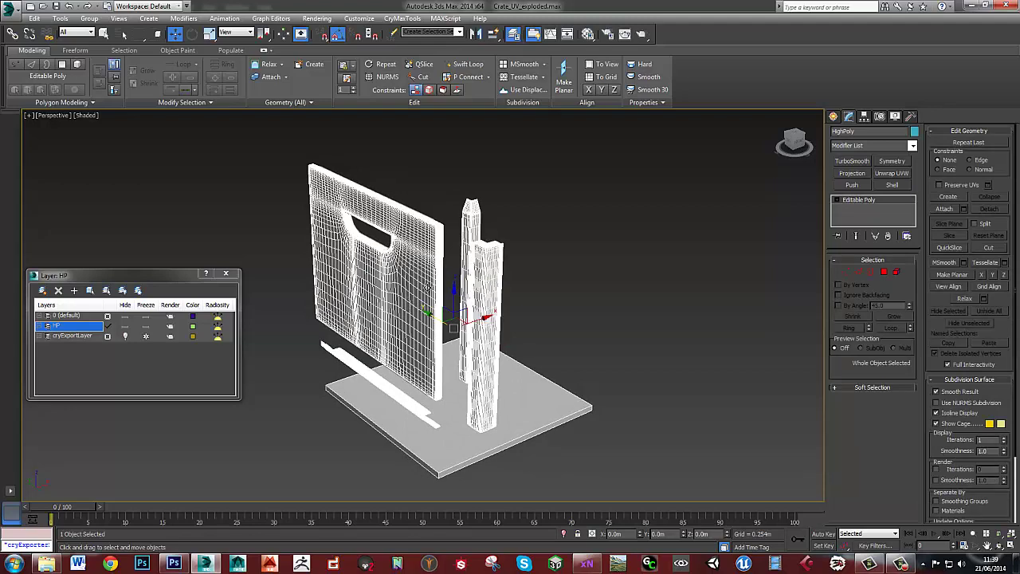
pyautogui.moveTo(454, 289); pyautogui.dragTo(498, 268, button='middle')
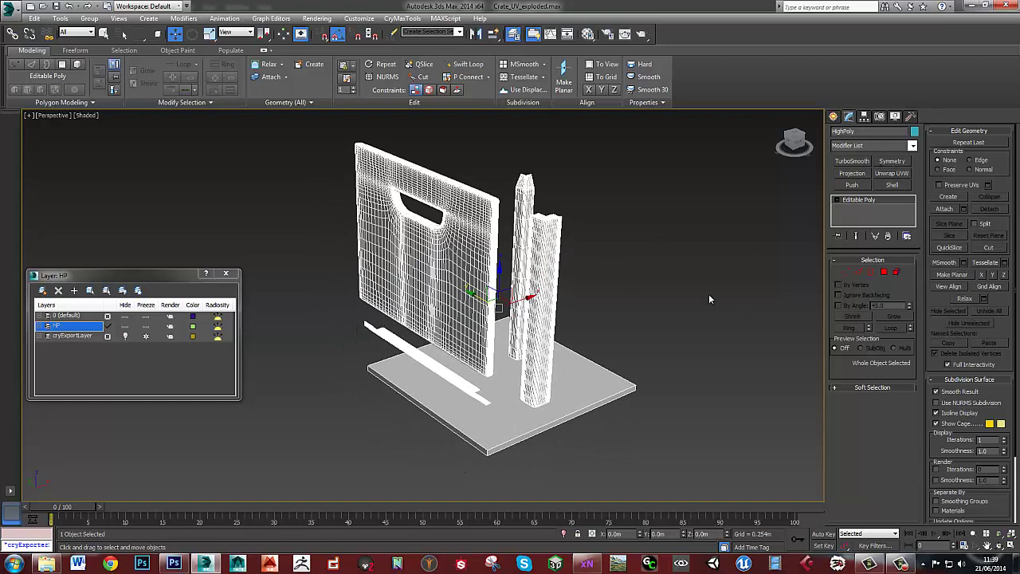
pyautogui.keyDown('alt'); pyautogui.moveTo(489, 277); pyautogui.dragTo(475, 295, button='middle'); pyautogui.keyUp('alt')
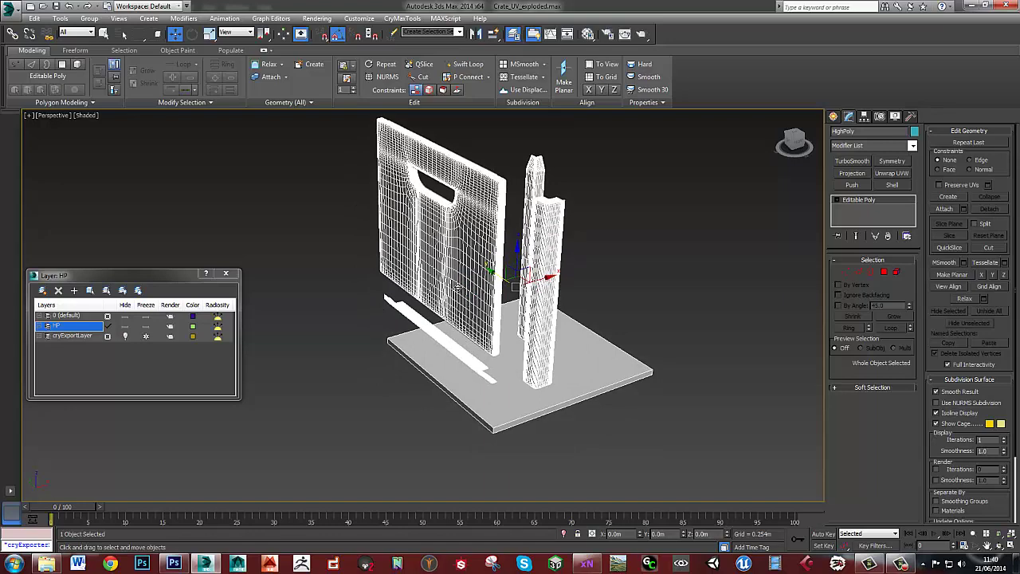
pyautogui.keyDown('alt'); pyautogui.moveTo(460, 261); pyautogui.dragTo(455, 279, button='middle'); pyautogui.keyUp('alt')
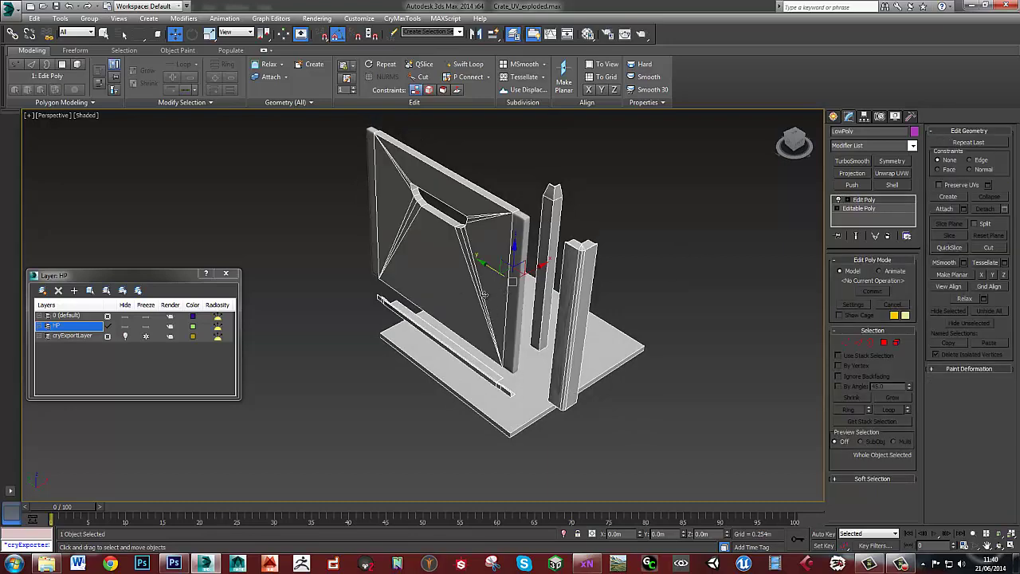
pyautogui.keyDown('alt'); pyautogui.moveTo(486, 293); pyautogui.dragTo(500, 291, button='middle'); pyautogui.keyUp('alt')
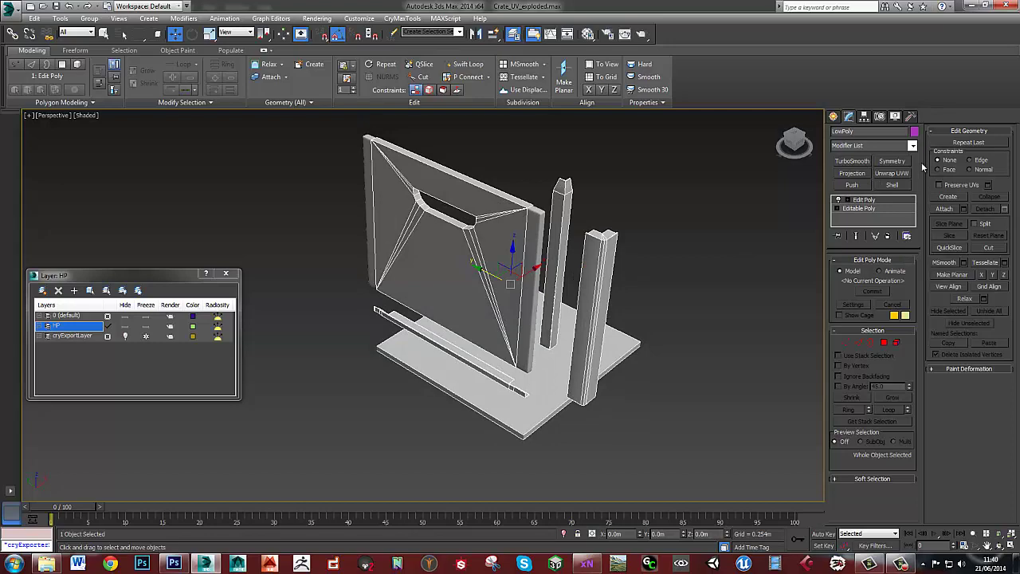
# - Add a Projection modifier to the low-poly crate and pick HighPoly as its reference geometry
pyautogui.click(852, 173)
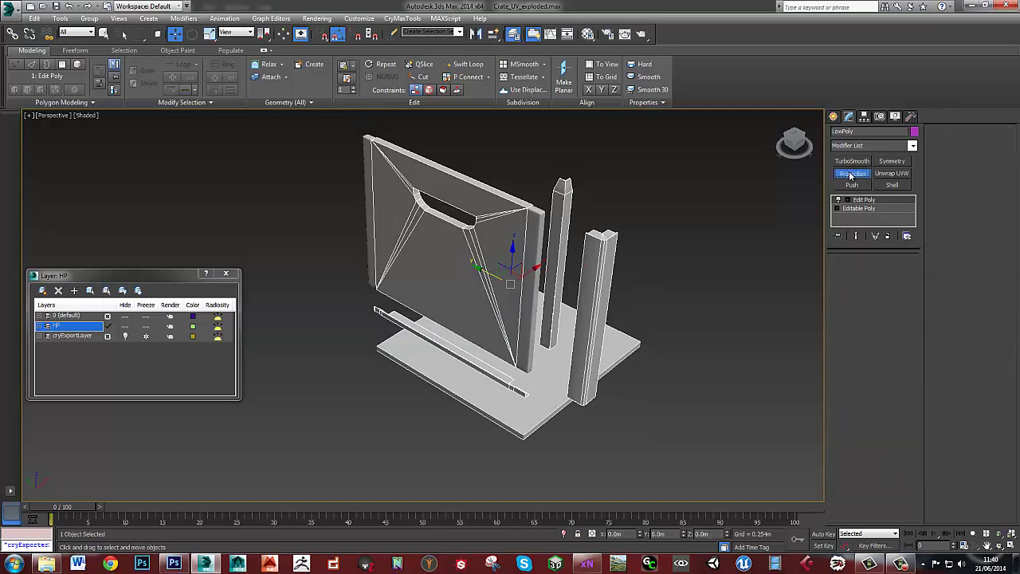
pyautogui.keyDown('alt'); pyautogui.moveTo(495, 289); pyautogui.dragTo(558, 250, button='middle'); pyautogui.keyUp('alt')
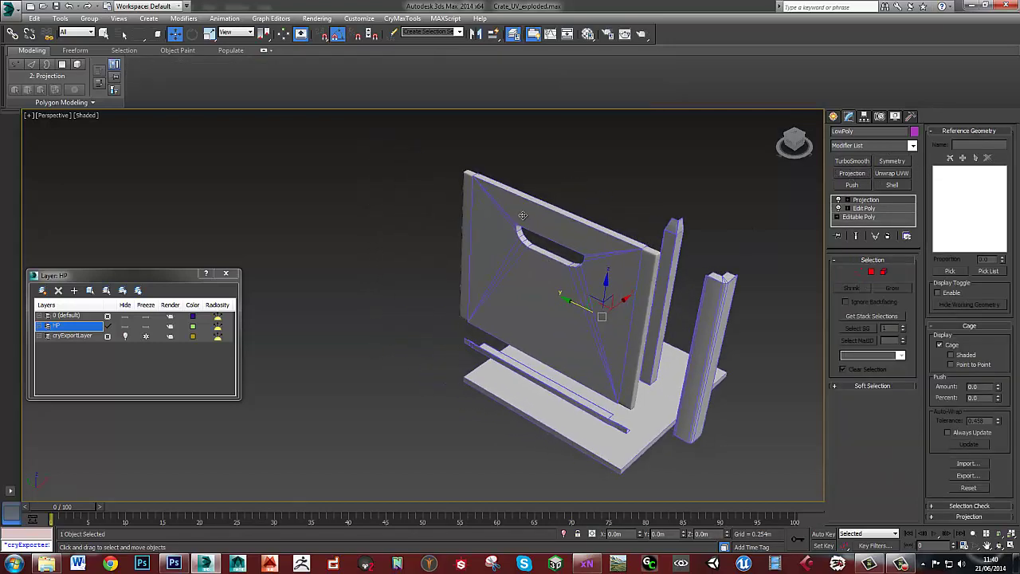
pyautogui.scroll(6, 558, 250)
pyautogui.click(989, 272)
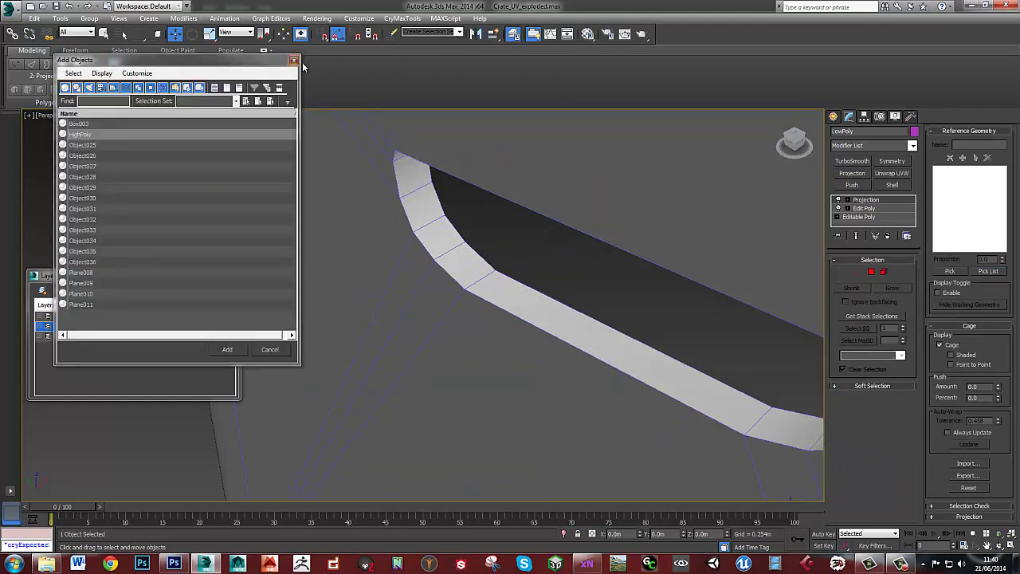
pyautogui.click(294, 60)
pyautogui.click(950, 272)
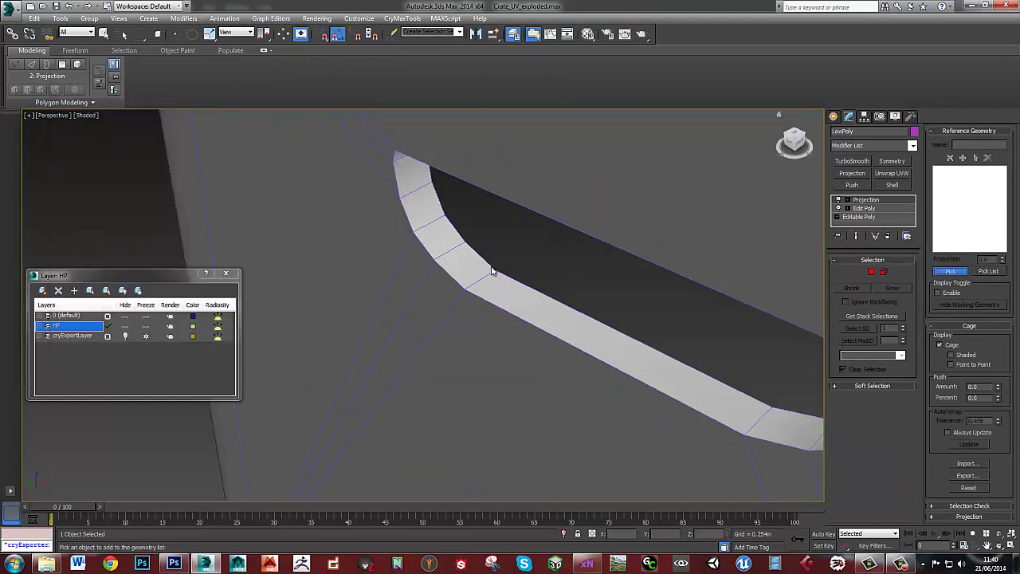
pyautogui.click(449, 254)
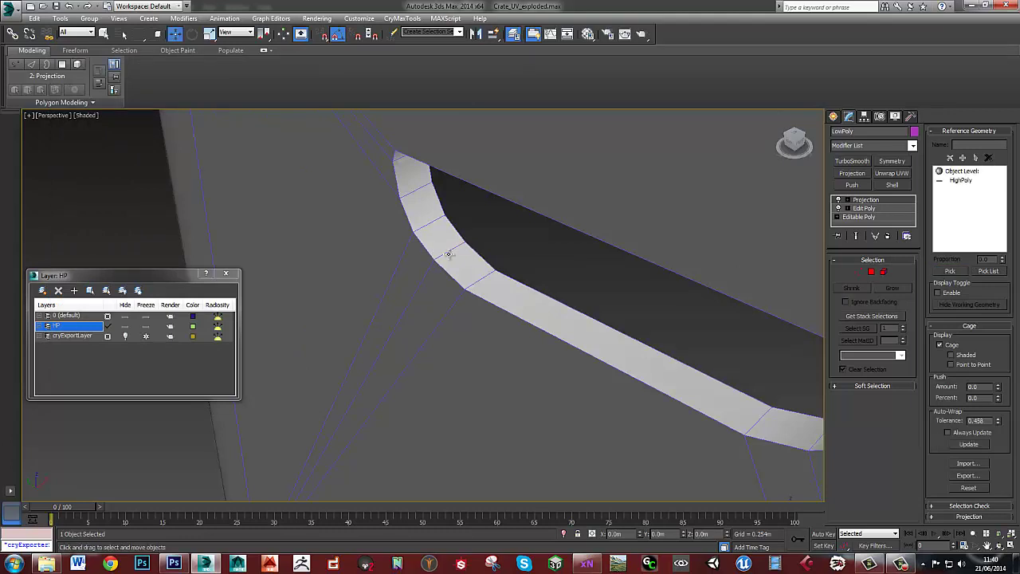
pyautogui.scroll(-3, 444, 283)
pyautogui.scroll(3, 449, 280)
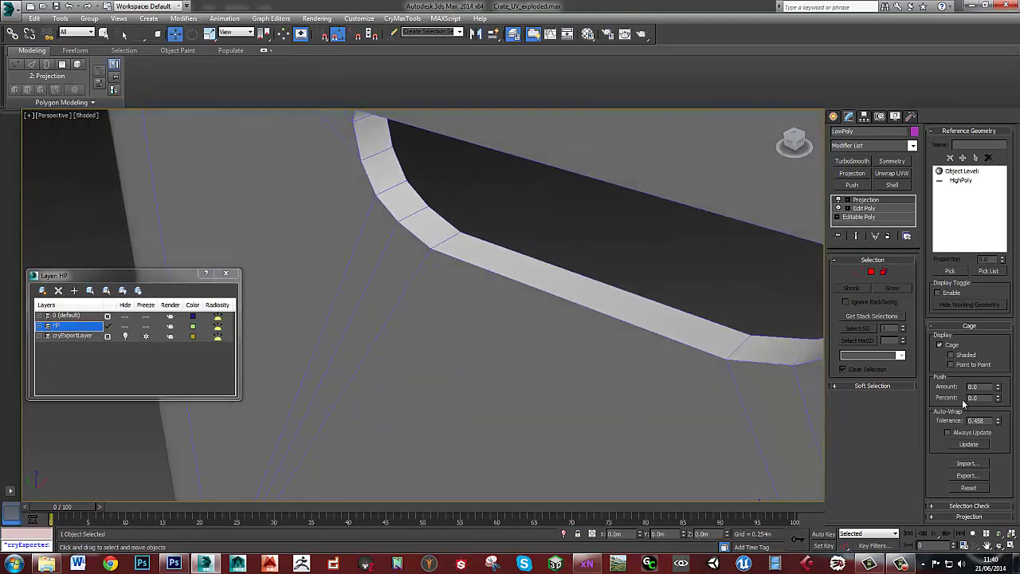
# - Display the projection cage as shaded and push it slightly outward around the low-poly crate
pyautogui.click(952, 356)
pyautogui.keyDown('alt'); pyautogui.moveTo(415, 197); pyautogui.dragTo(430, 193, button='middle'); pyautogui.keyUp('alt')
pyautogui.moveTo(580, 164)
pyautogui.mouseDown(button='middle')
pyautogui.moveTo(389, 208)
pyautogui.moveTo(446, 198)
pyautogui.moveTo(449, 221)
pyautogui.moveTo(517, 159)
pyautogui.mouseUp(button='middle')
pyautogui.scroll(5, 387, 207)
pyautogui.scroll(-5, 471, 330)
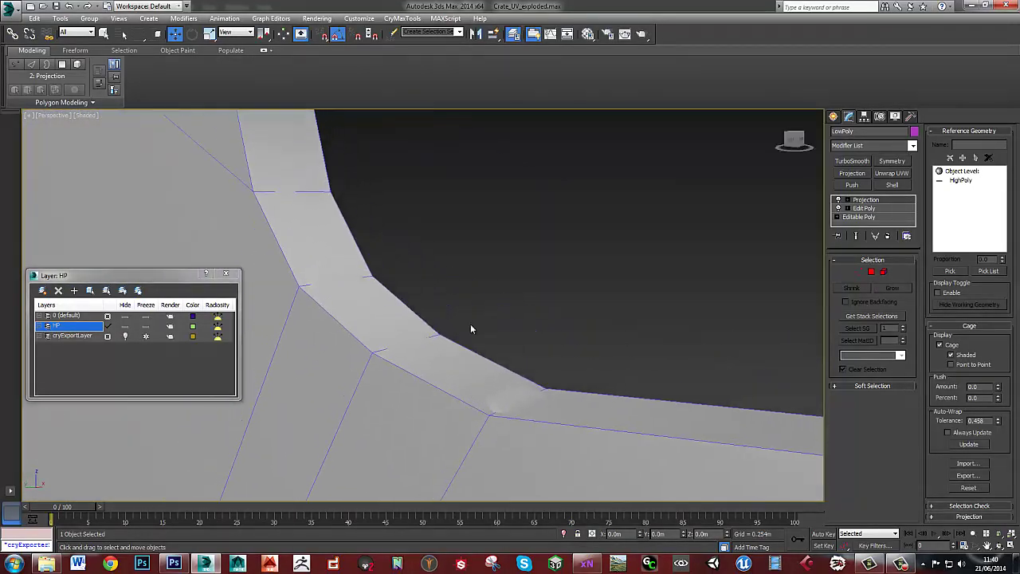
pyautogui.keyDown('alt'); pyautogui.moveTo(472, 331); pyautogui.dragTo(406, 231, button='middle'); pyautogui.keyUp('alt')
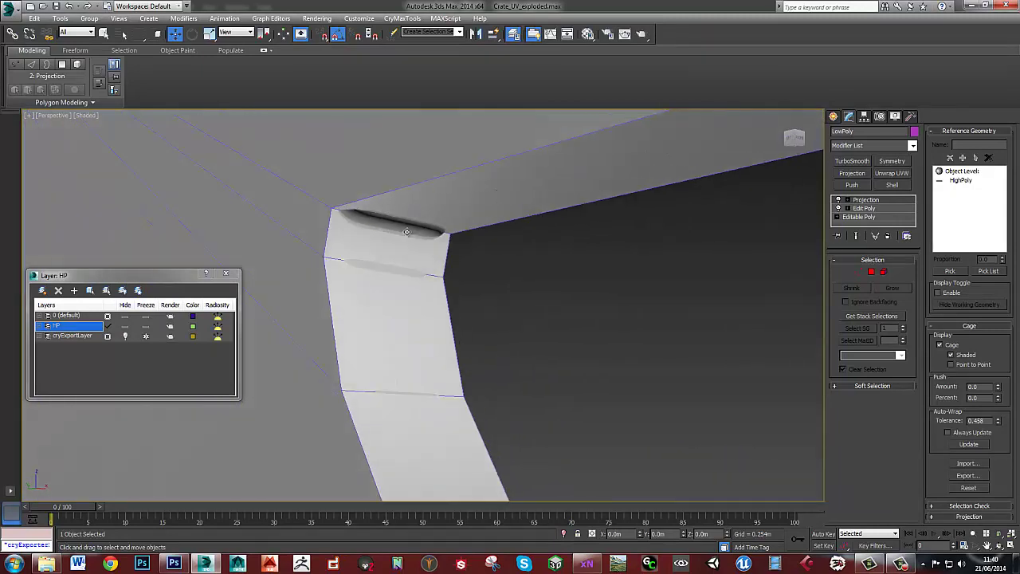
pyautogui.moveTo(997, 391); pyautogui.dragTo(1000, 386)
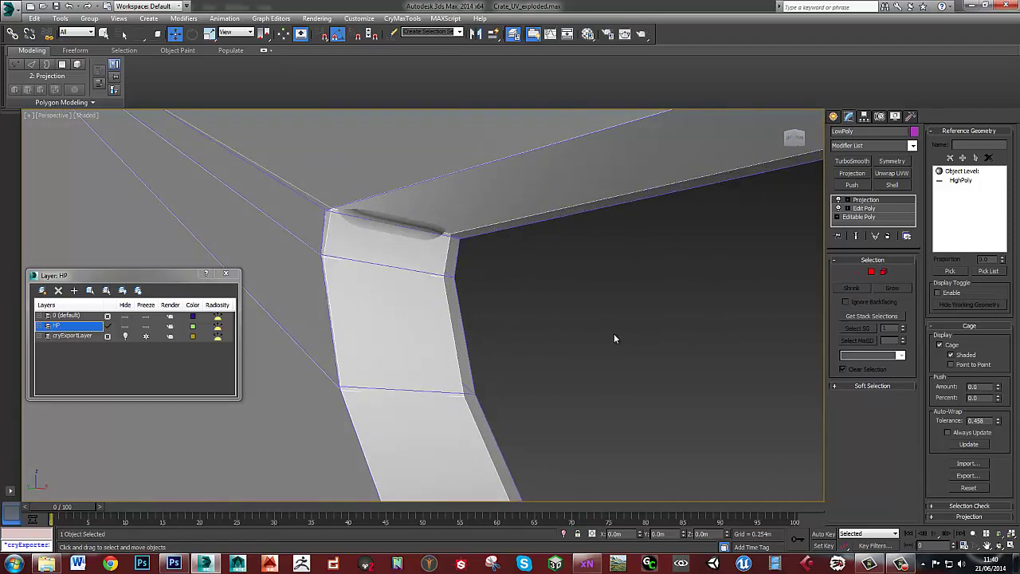
pyautogui.scroll(-10, 606, 332)
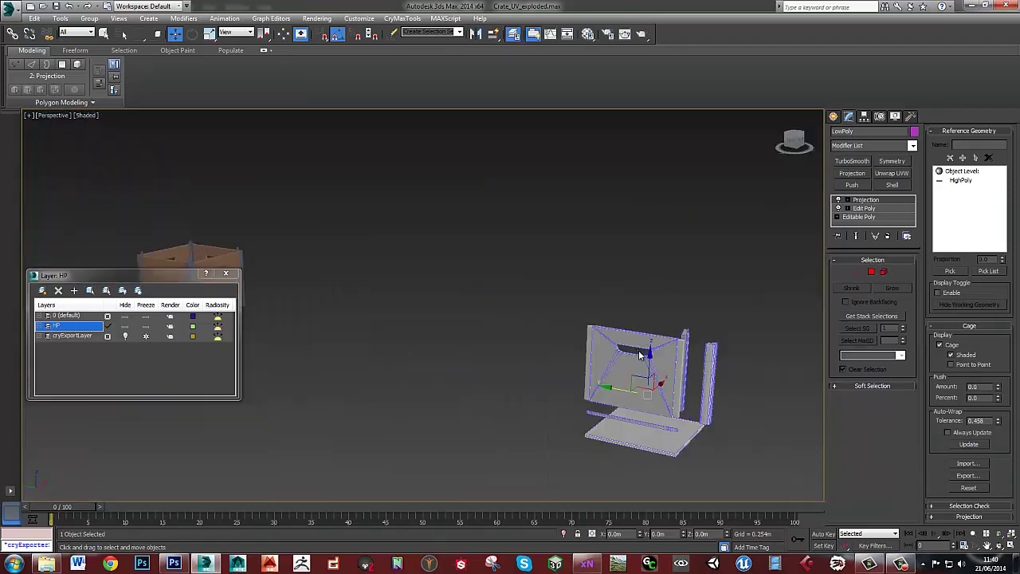
pyautogui.press('z')
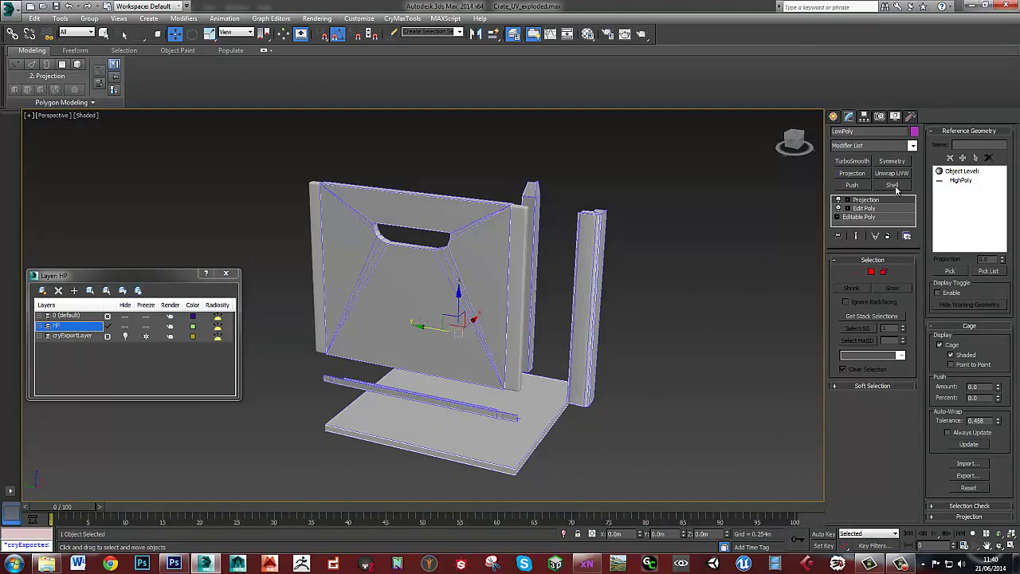
# - Insert an Edit Mesh modifier between the low-poly crate's Edit Poly and Projection modifiers and return to the Projection level
pyautogui.click(875, 210)
pyautogui.click(554, 311)
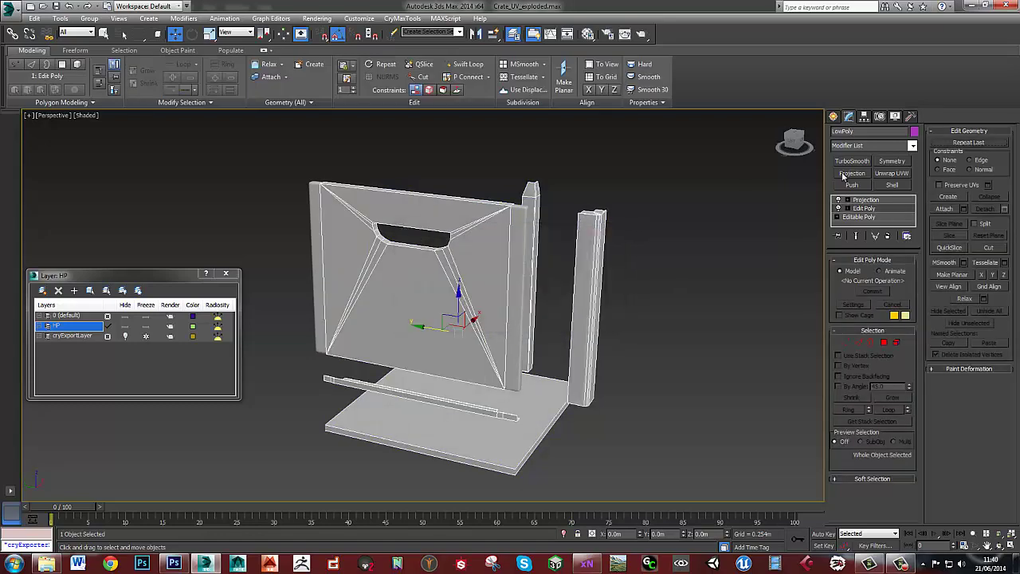
pyautogui.click(881, 145)
pyautogui.press('e')
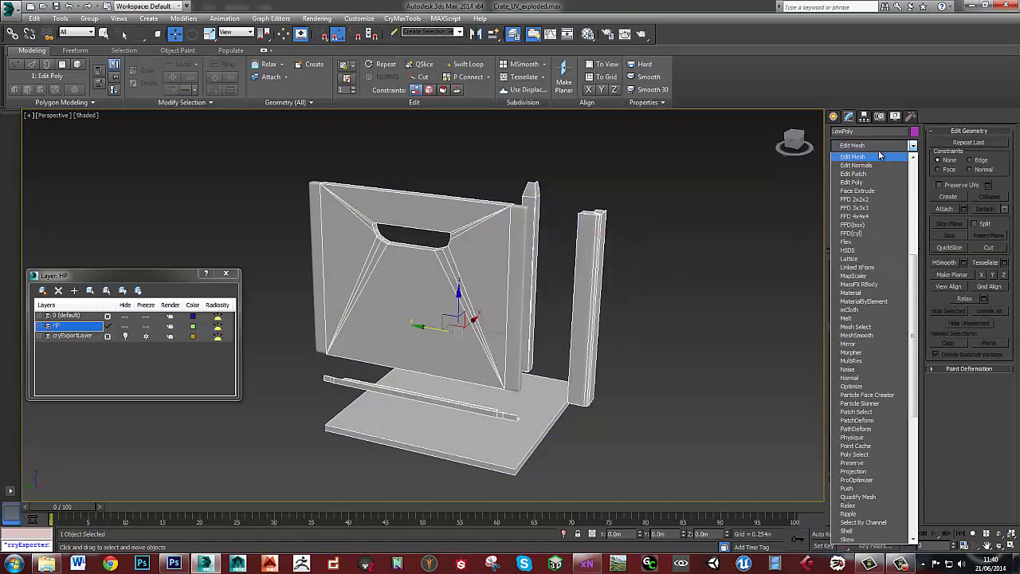
pyautogui.press('Return')
pyautogui.click(869, 201)
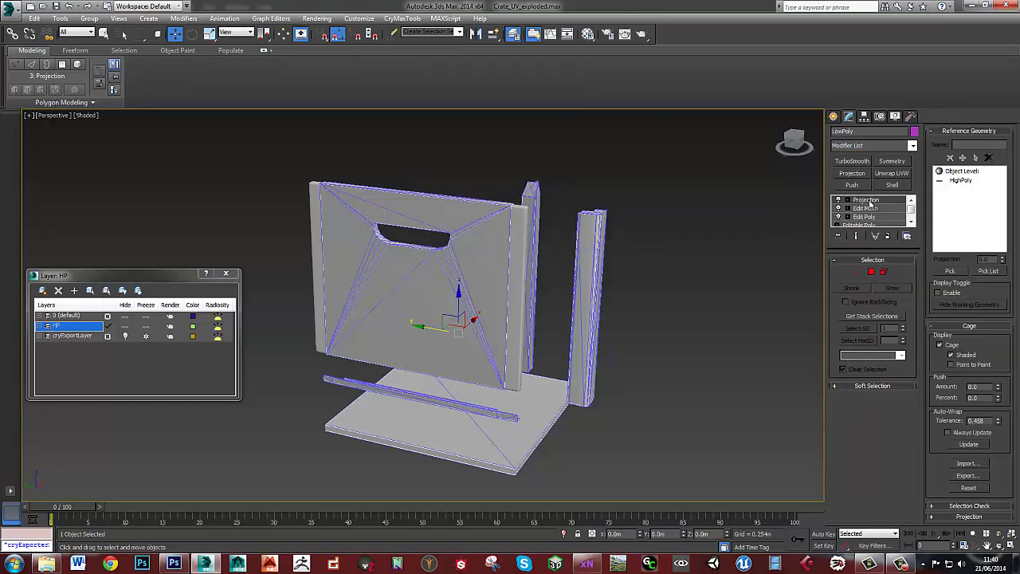
# - Start exporting the low-poly crate as an xNormal SBM file named LowPoly_exploded in the VidExports folder
pyautogui.moveTo(462, 318); pyautogui.dragTo(435, 318, button='middle')
pyautogui.click(11, 7)
pyautogui.moveTo(51, 200)
pyautogui.click(112, 75)
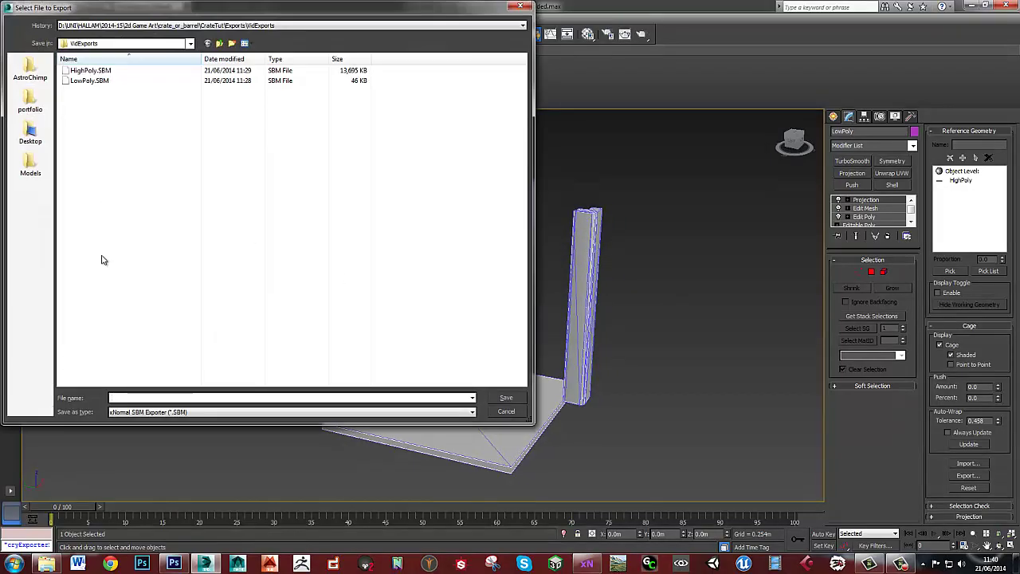
pyautogui.write('ow')
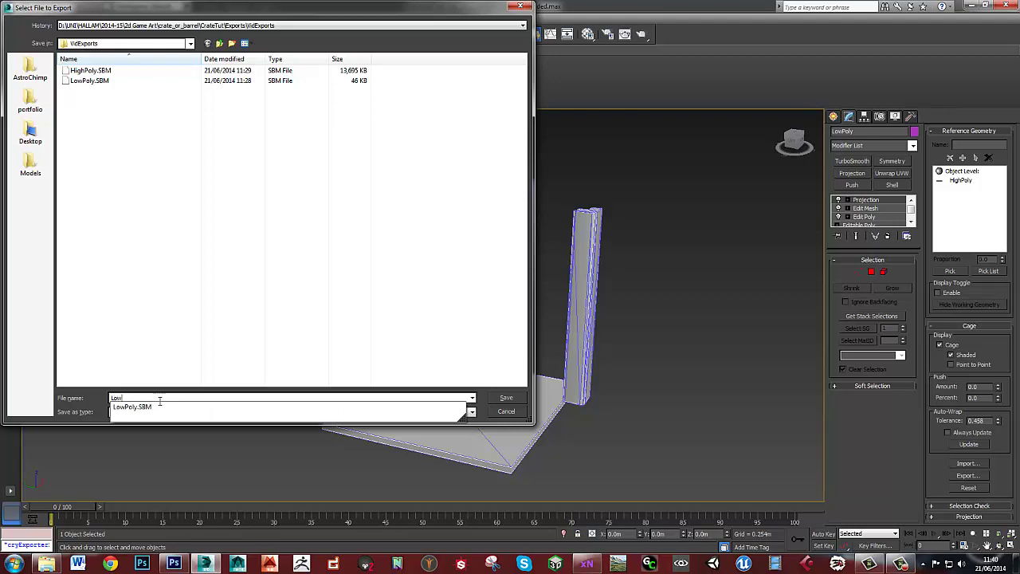
pyautogui.write('Poly_e')
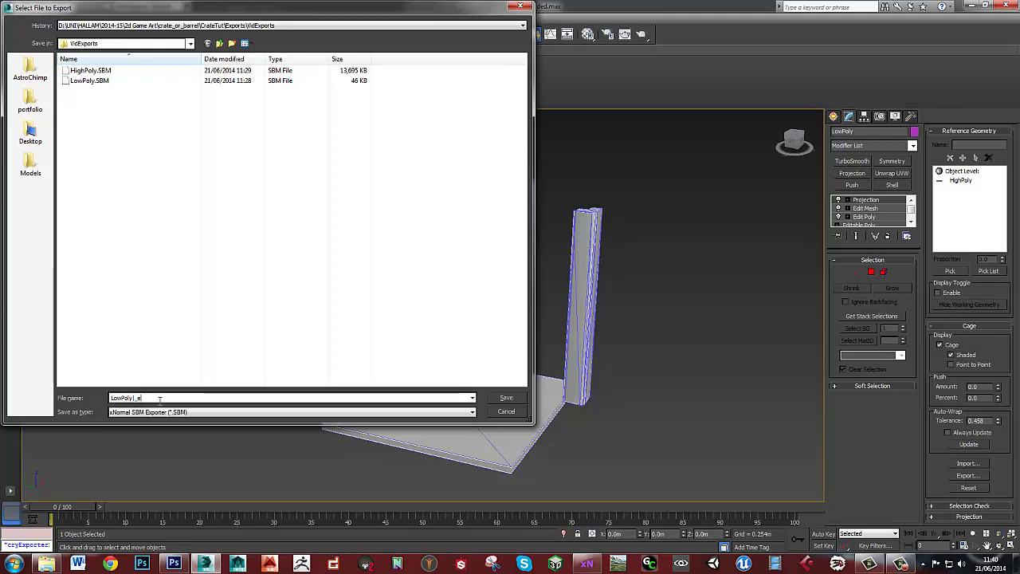
pyautogui.press('BackSpace')
pyautogui.press('BackSpace')
pyautogui.write('_exp')
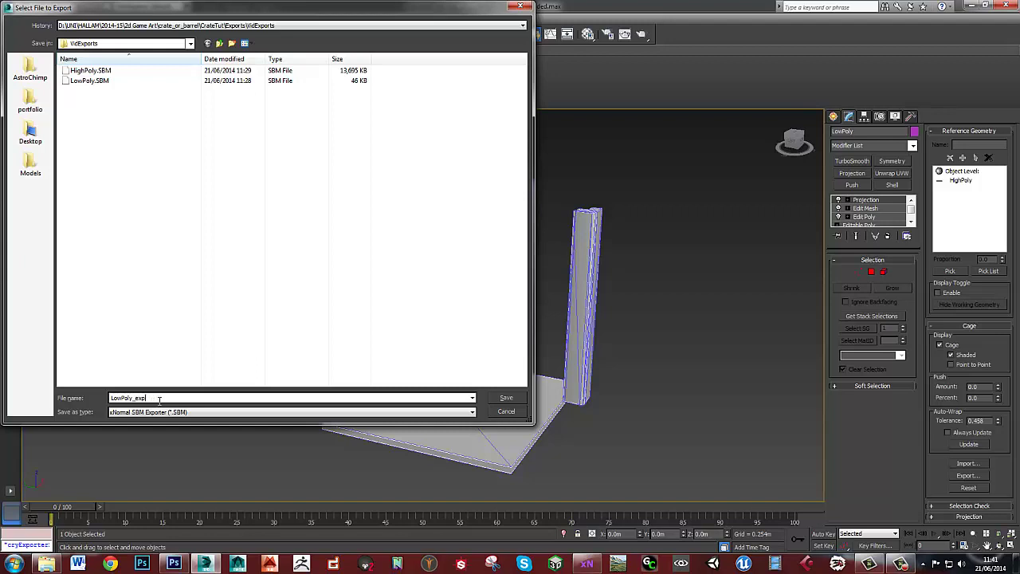
pyautogui.write('loded')
pyautogui.click(507, 398)
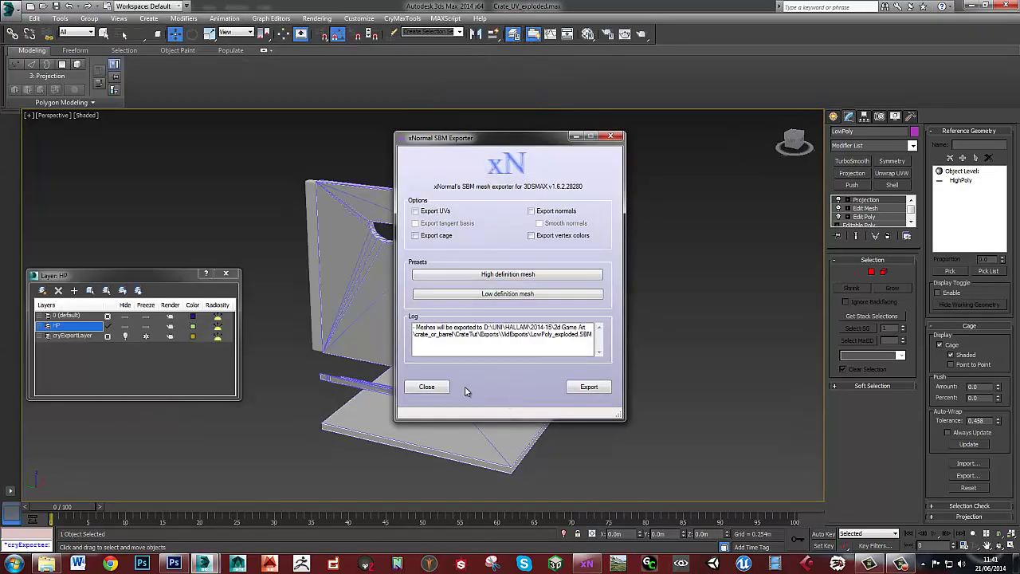
# - Export the low-poly mesh with the Low definition mesh preset and close the SBM exporter
pyautogui.click(513, 294)
pyautogui.click(586, 390)
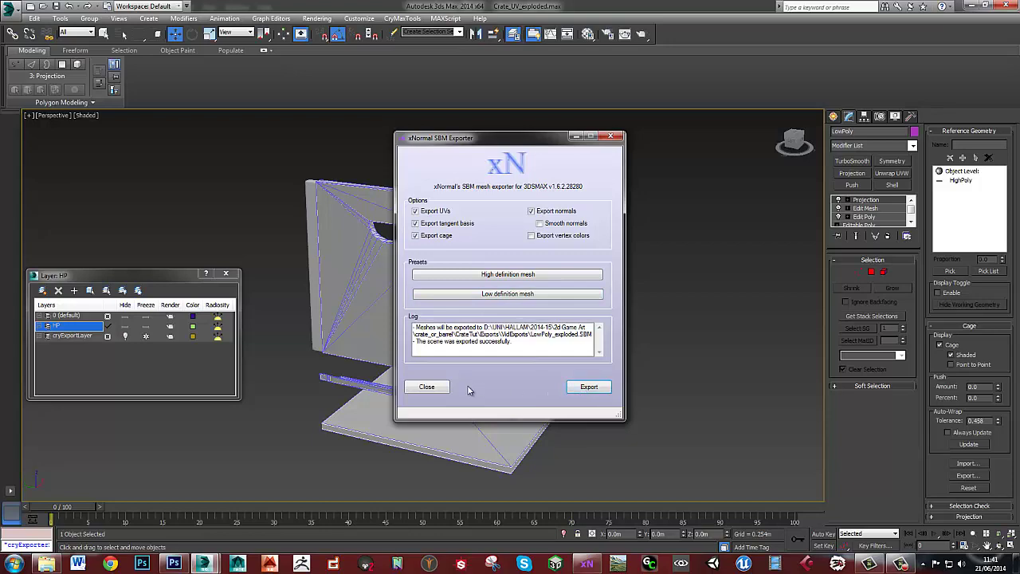
pyautogui.click(428, 389)
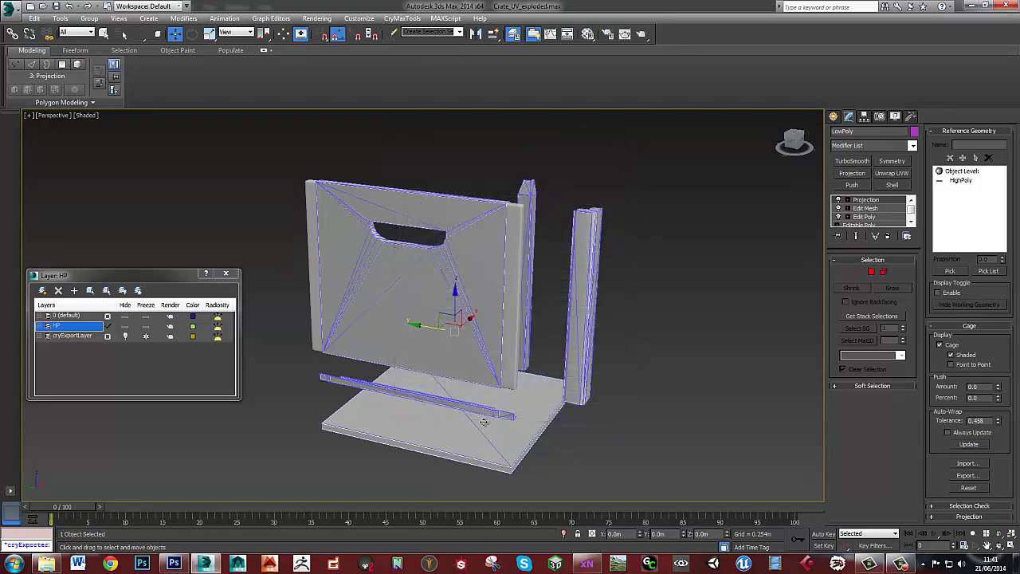
# - Export the high-poly crate as HighPoly_exploded in SBM format using the High definition mesh preset
pyautogui.click(483, 422)
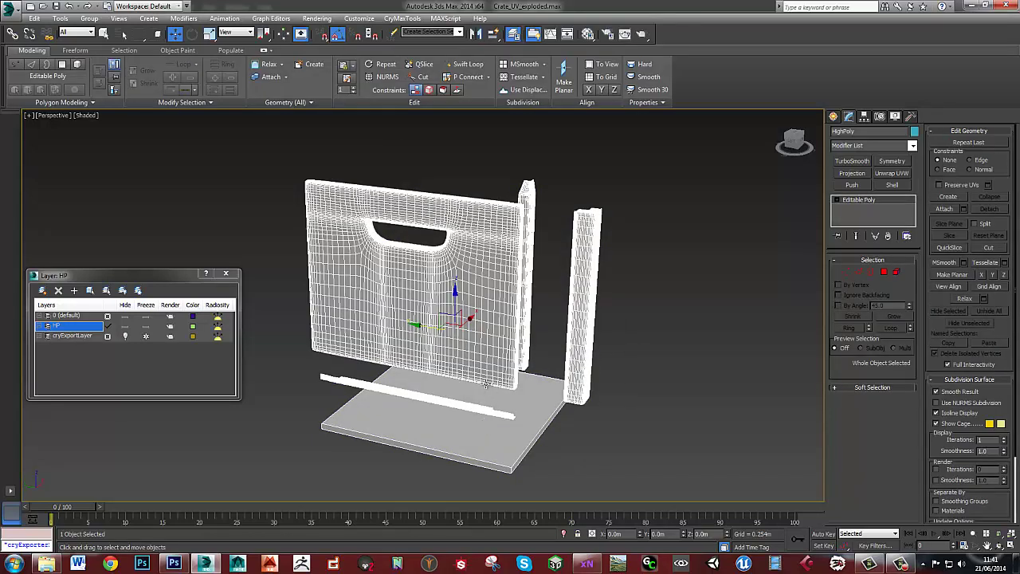
pyautogui.hotkey('alt', 'f')
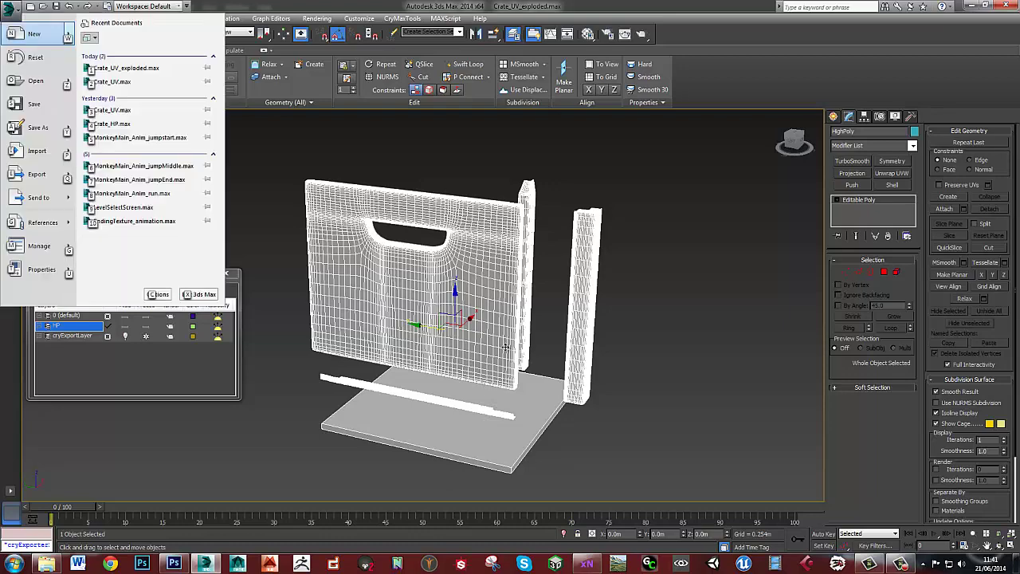
pyautogui.press('e')
pyautogui.click(104, 90)
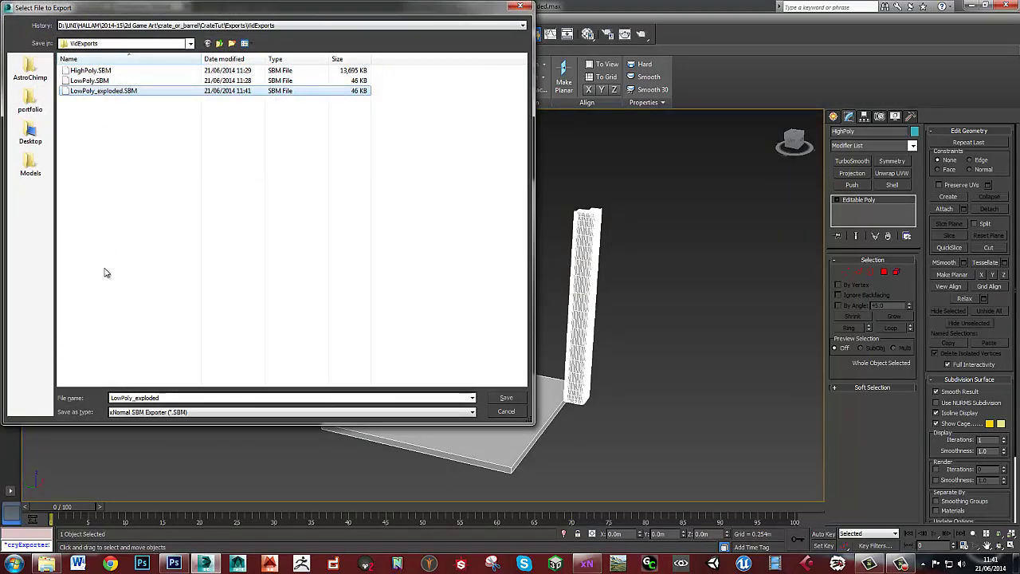
pyautogui.moveTo(122, 397); pyautogui.dragTo(112, 398)
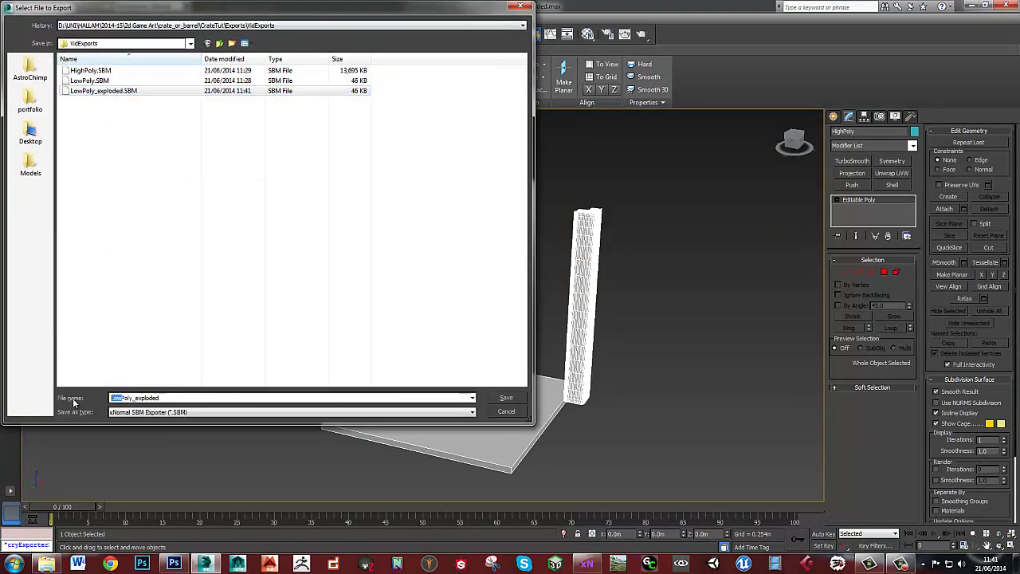
pyautogui.write('High')
pyautogui.click(509, 397)
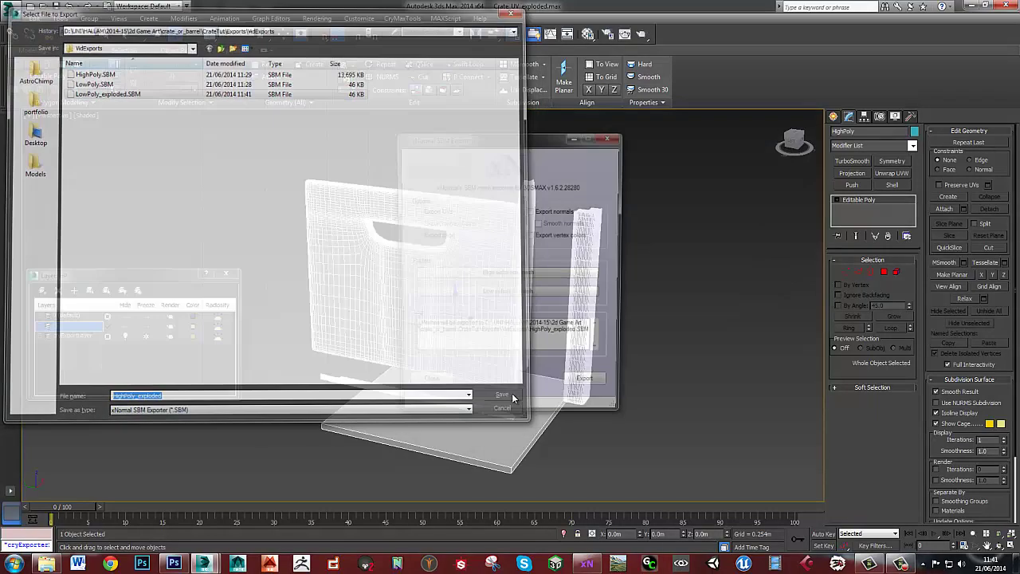
pyautogui.click(516, 275)
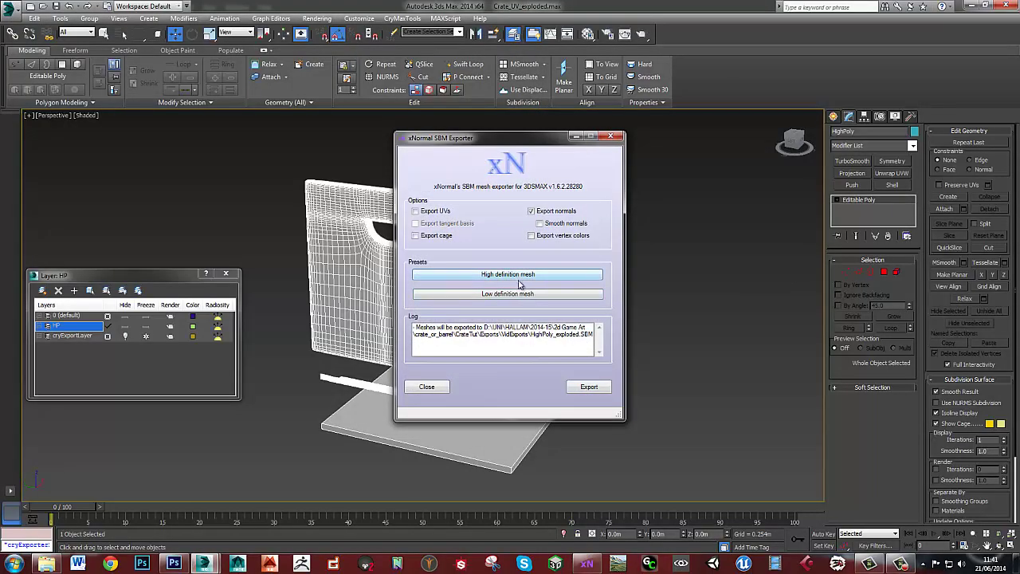
pyautogui.click(591, 388)
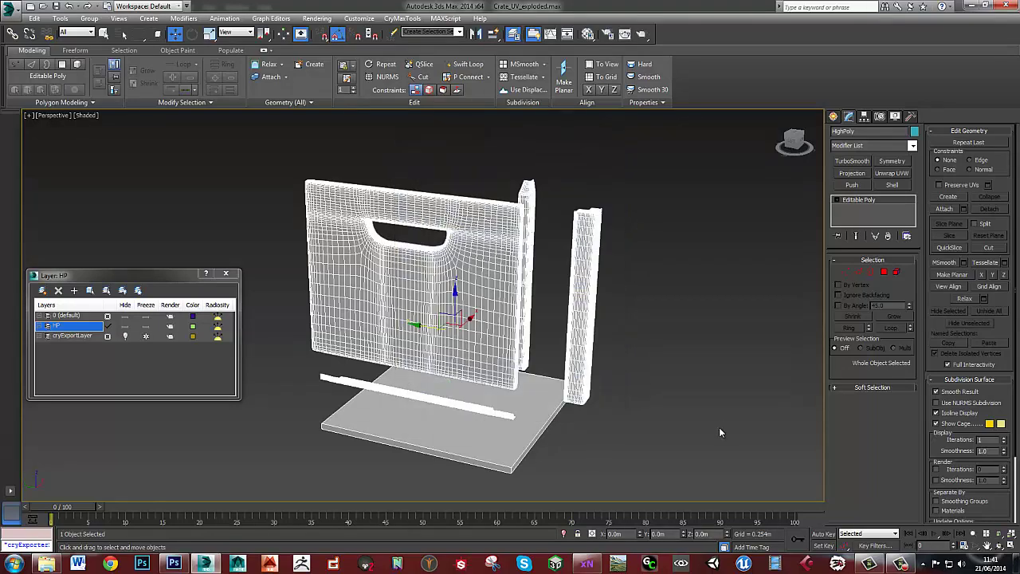
# - Switch to xNormal and clear all meshes from both the high definition and low definition lists
pyautogui.click(587, 564)
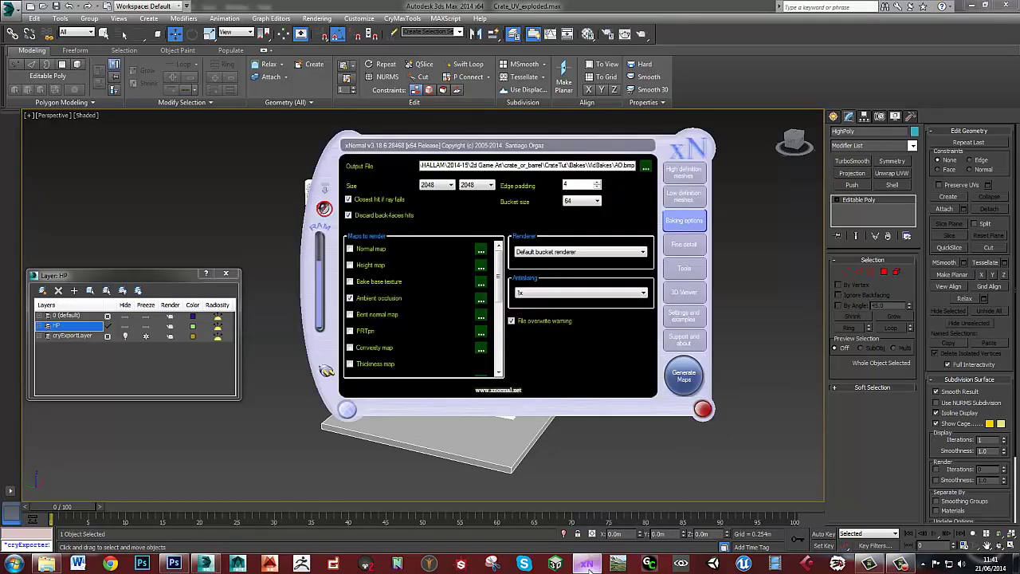
pyautogui.click(683, 176)
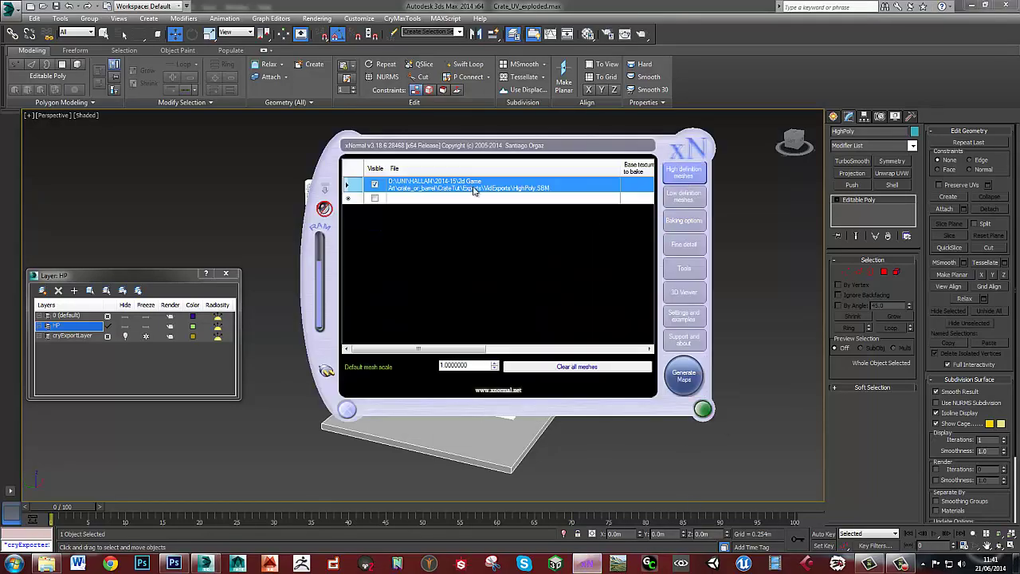
pyautogui.click(558, 368)
pyautogui.click(684, 196)
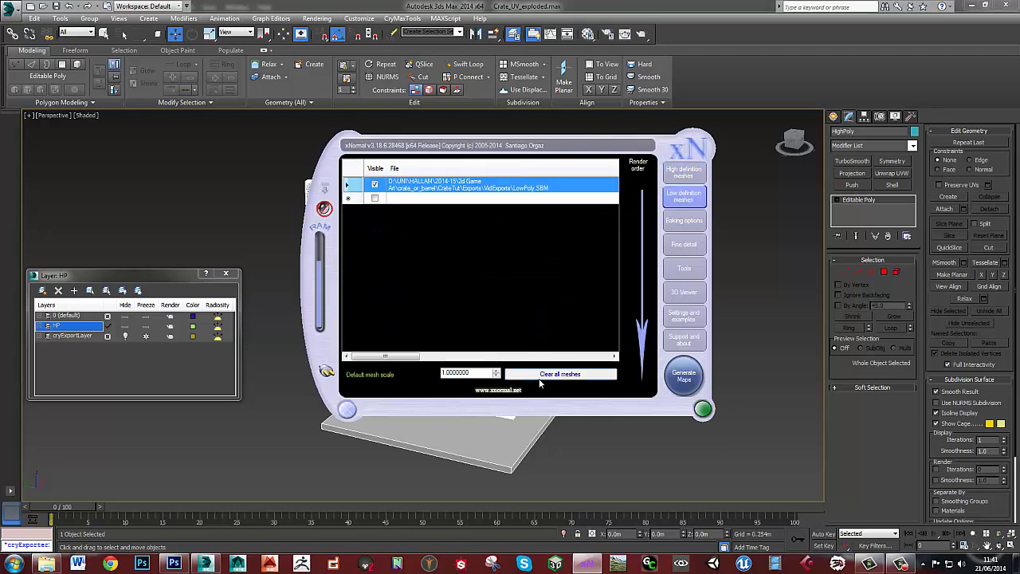
pyautogui.click(554, 375)
# - Add HighPoly_exploded.SBM from the Exports\VidExports folder as the high definition mesh
pyautogui.click(684, 172)
pyautogui.rightClick(442, 179)
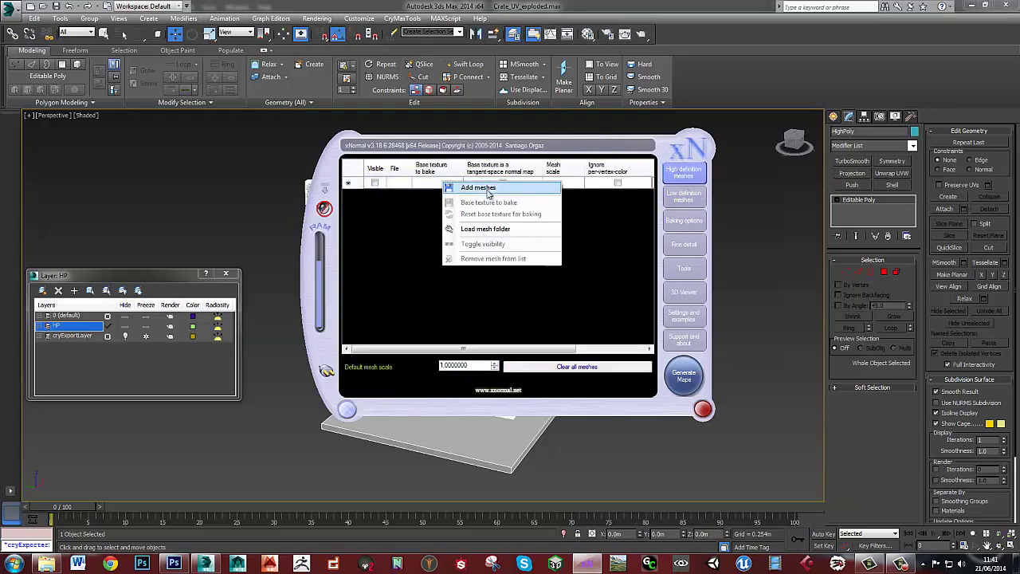
pyautogui.click(470, 188)
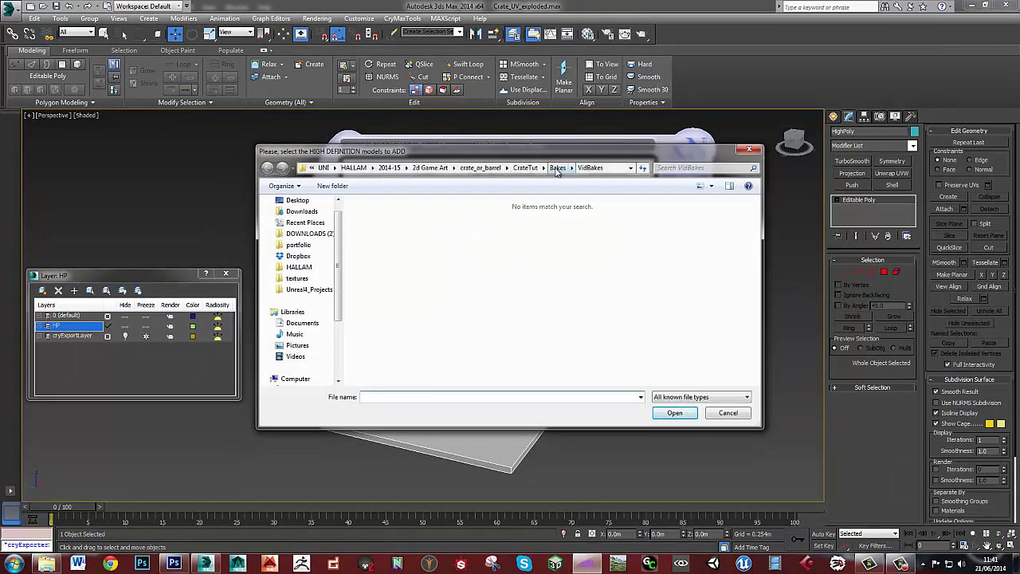
pyautogui.click(562, 169)
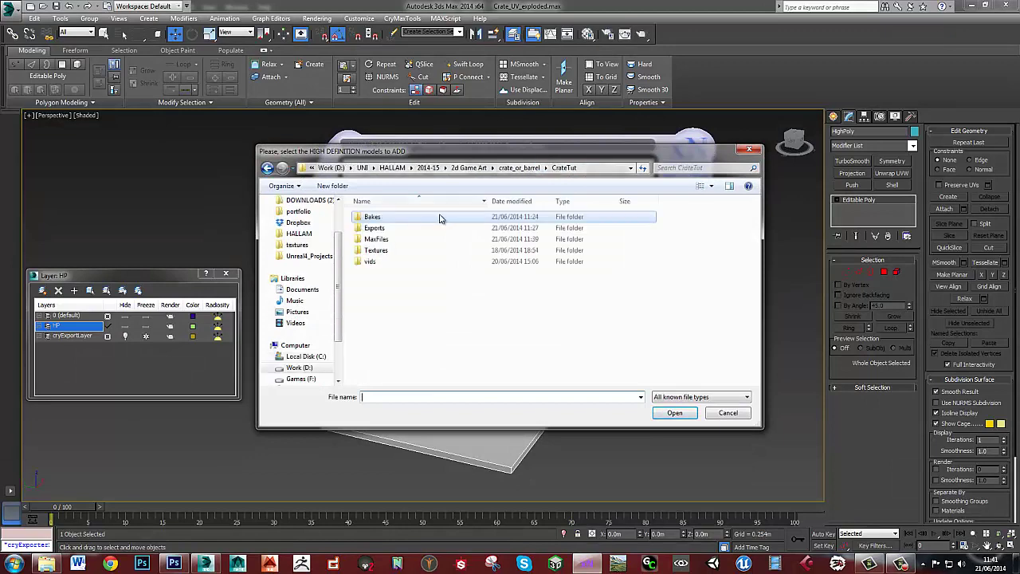
pyautogui.doubleClick(374, 229)
pyautogui.doubleClick(371, 217)
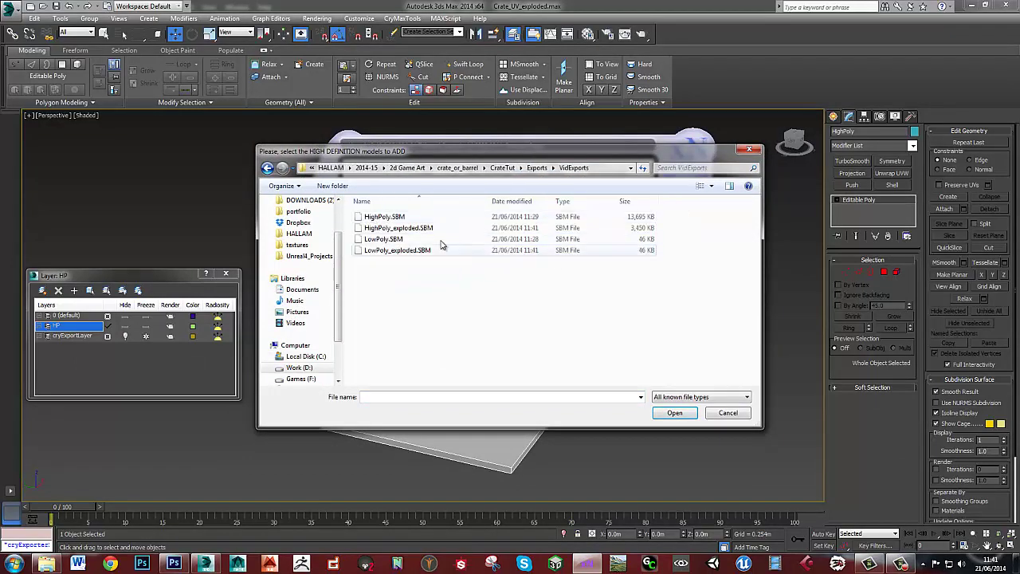
pyautogui.click(381, 230)
pyautogui.doubleClick(380, 231)
# - Add LowPoly_exploded.SBM as the low definition mesh and enable Use cage for it
pyautogui.click(684, 197)
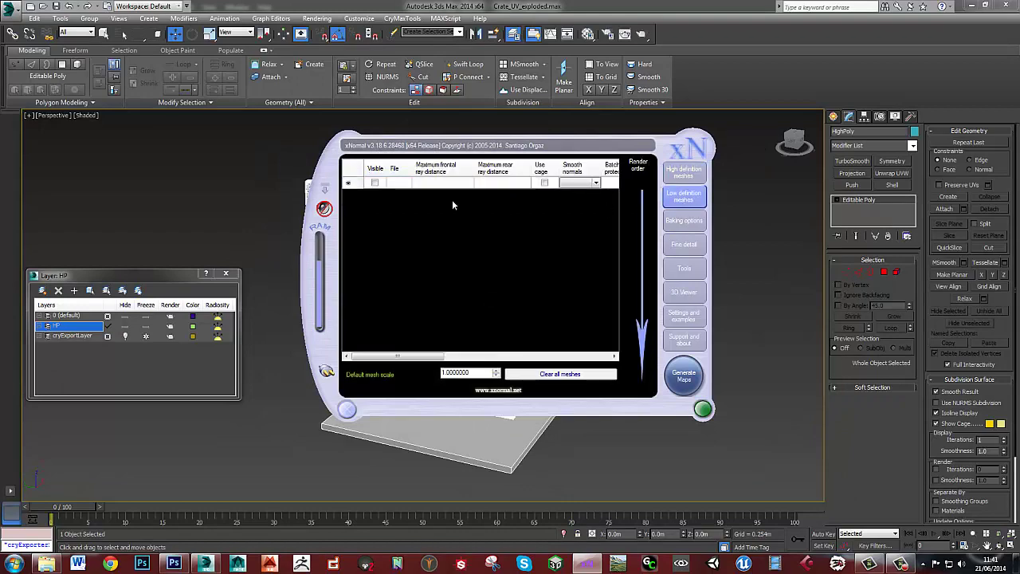
pyautogui.rightClick(447, 189)
pyautogui.click(499, 198)
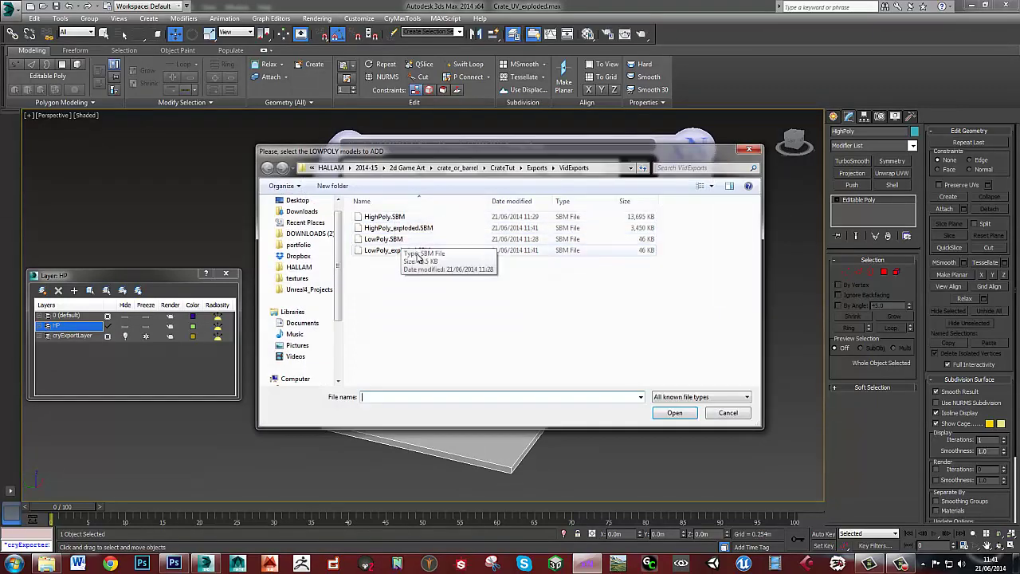
pyautogui.click(397, 252)
pyautogui.doubleClick(397, 252)
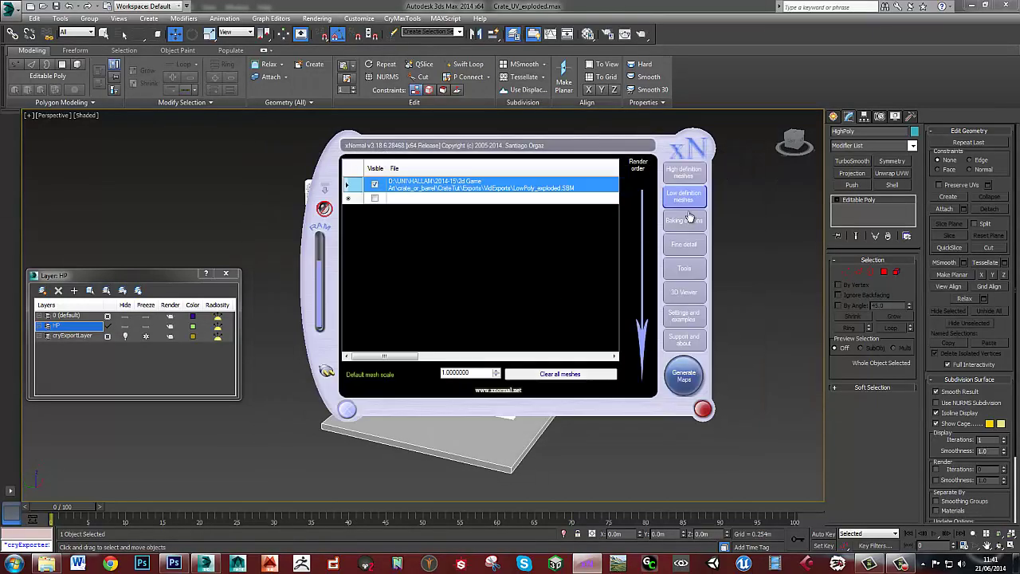
pyautogui.moveTo(391, 356); pyautogui.dragTo(472, 362)
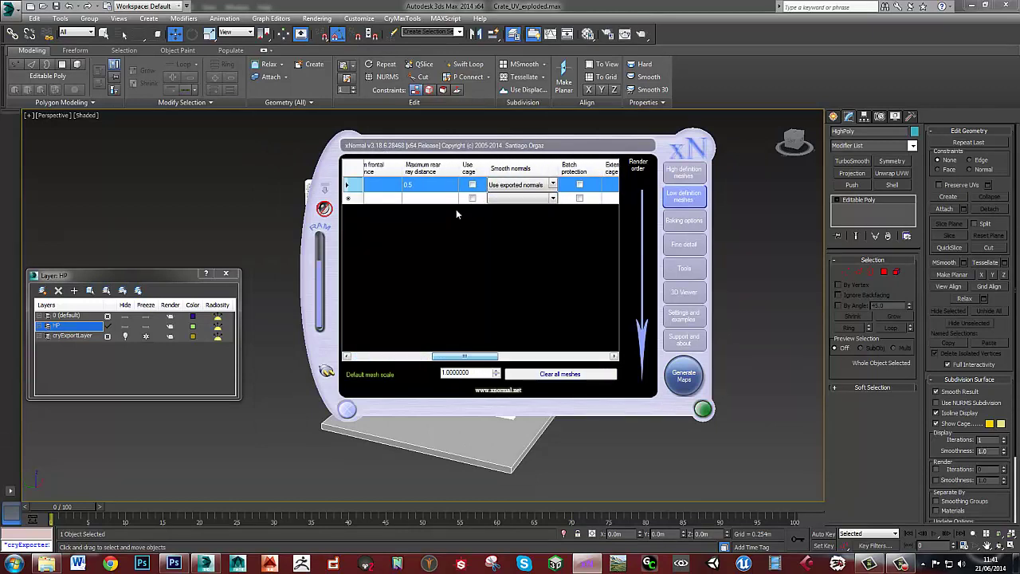
pyautogui.click(472, 185)
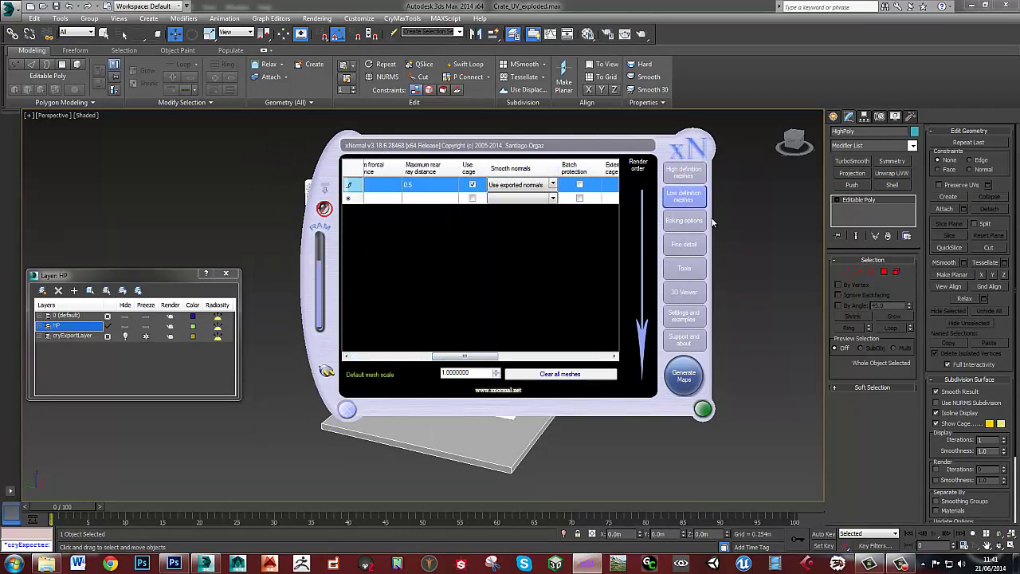
# - In the baking options, enable Normal map instead of ambient occlusion, set the edge padding to 64 and name the output file Normal
pyautogui.click(685, 221)
pyautogui.click(350, 299)
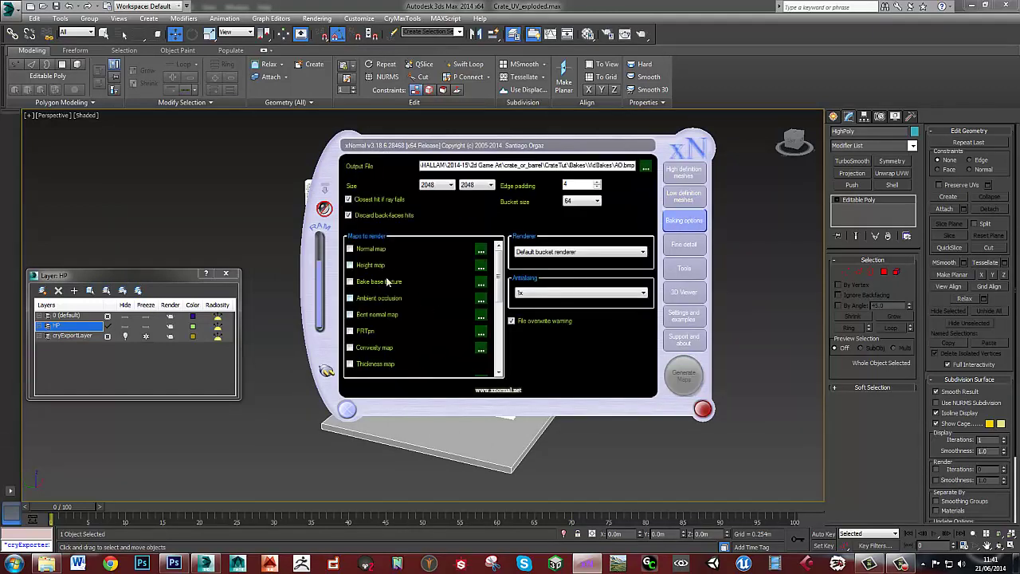
pyautogui.click(350, 250)
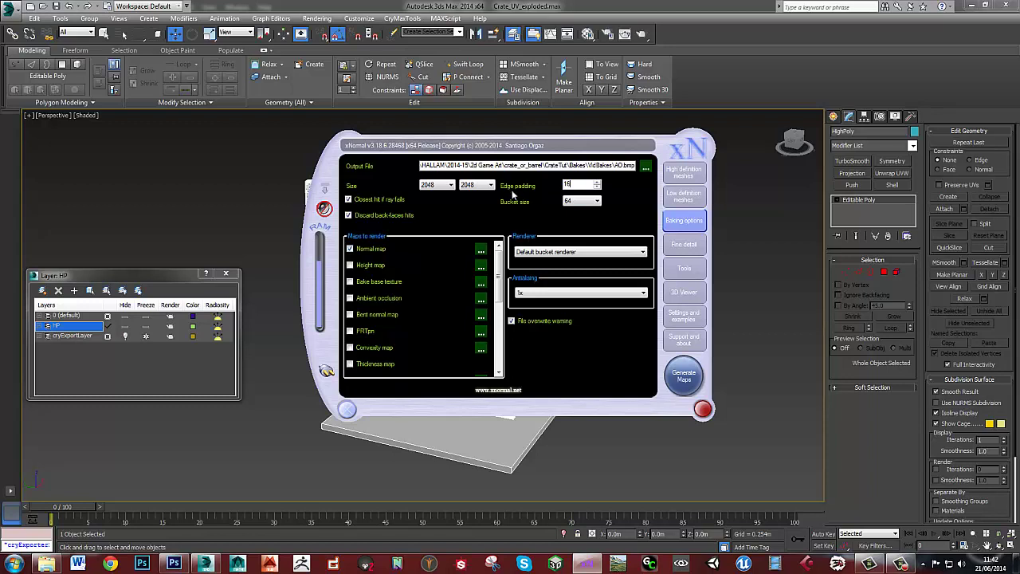
pyautogui.click(576, 185)
pyautogui.press('BackSpace')
pyautogui.press('BackSpace')
pyautogui.write('Normal')
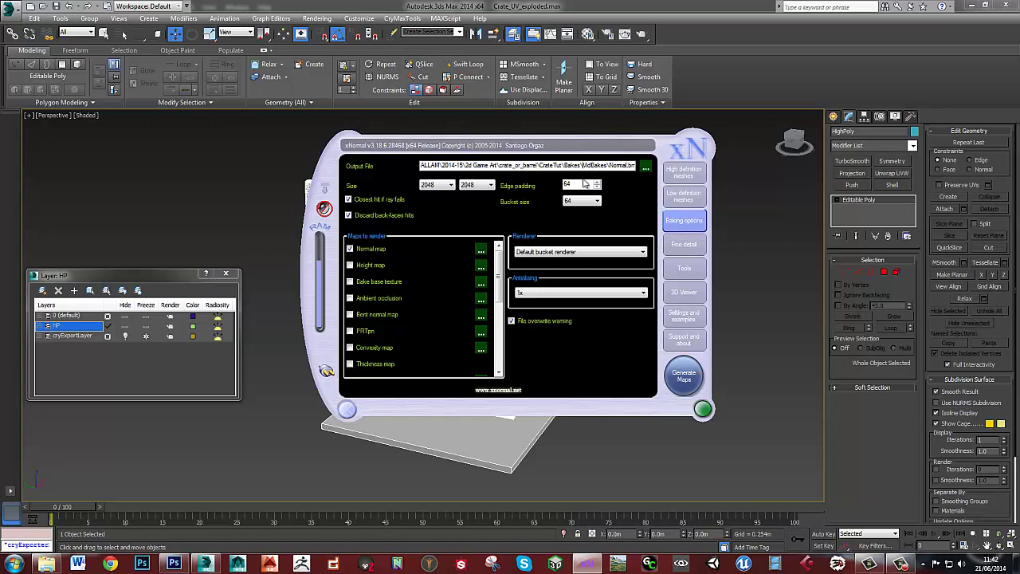
# - Generate the normal map, close its preview and minimise xNormal to return to 3ds Max
pyautogui.click(685, 381)
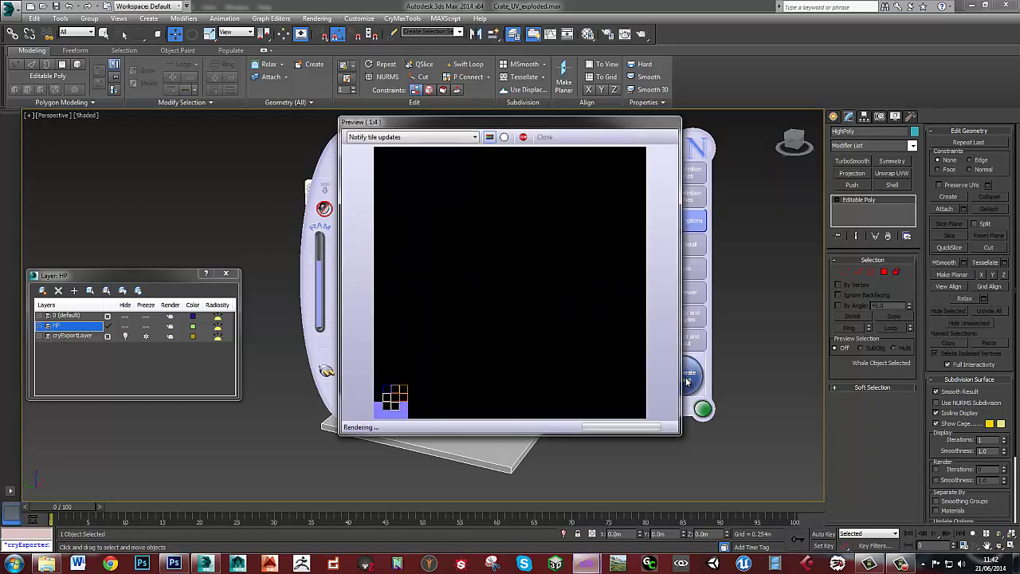
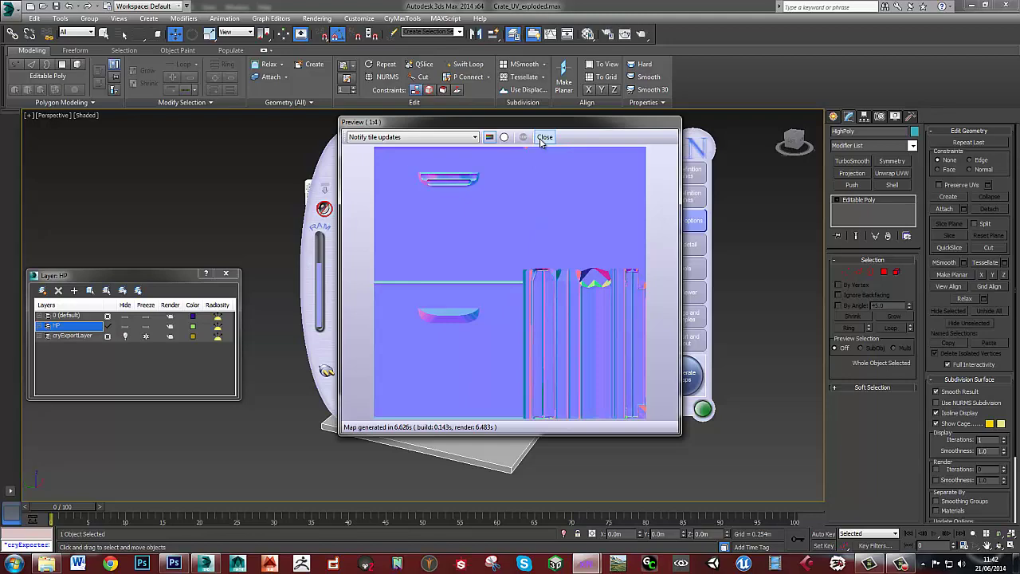
pyautogui.click(545, 138)
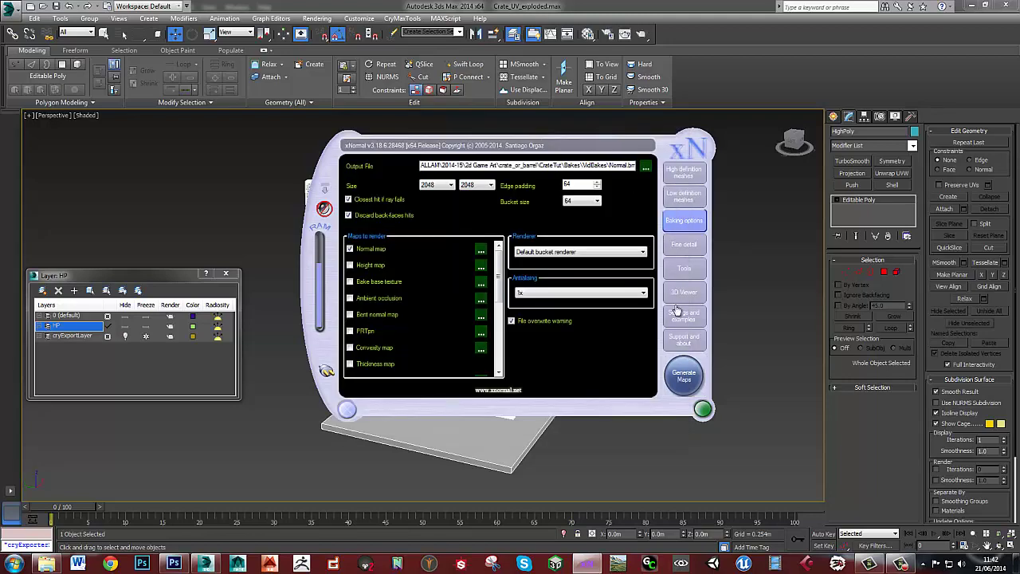
pyautogui.click(346, 409)
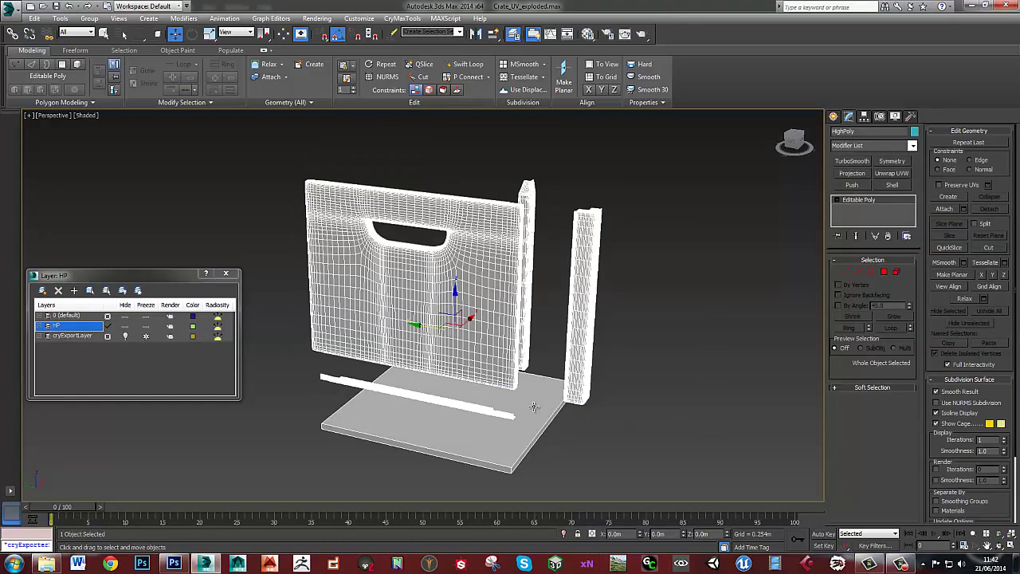
# - Save the scene under the new name Crate_finalMOdel
pyautogui.moveTo(486, 424)
pyautogui.keyDown('alt'); pyautogui.mouseDown(button='middle')
pyautogui.moveTo(501, 383)
pyautogui.moveTo(593, 419)
pyautogui.moveTo(470, 390)
pyautogui.moveTo(462, 400)
pyautogui.mouseUp(button='middle'); pyautogui.keyUp('alt')
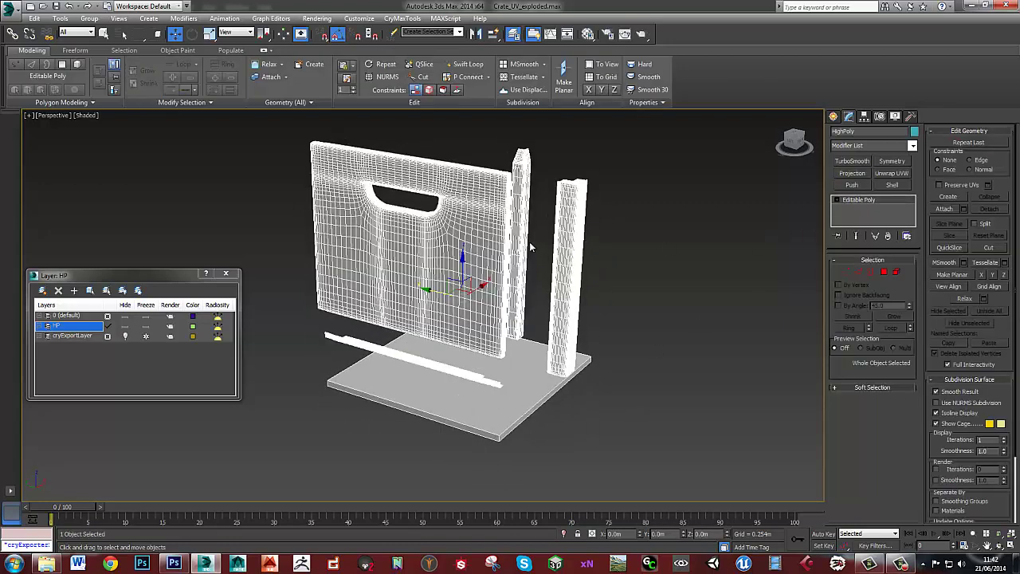
pyautogui.hotkey('ctrl', 'shift', 's')
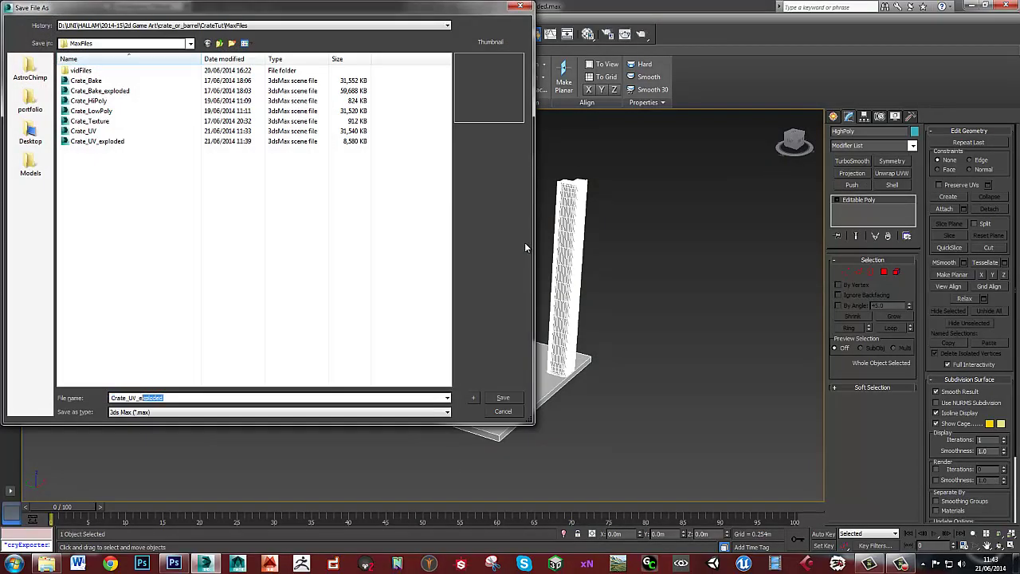
pyautogui.write('finalMOdel')
pyautogui.press('Return')
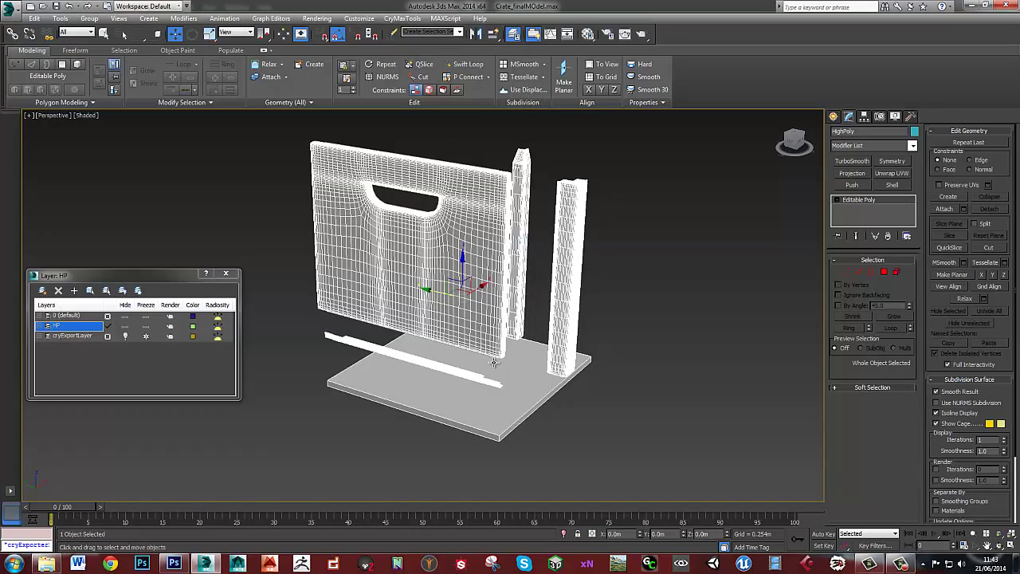
# - Hide the high-poly crate and delete the low-poly crate's Projection, Edit Mesh and Edit Poly modifiers, leaving only its Editable Poly base
pyautogui.hotkey('alt', 'h')
pyautogui.click(434, 310)
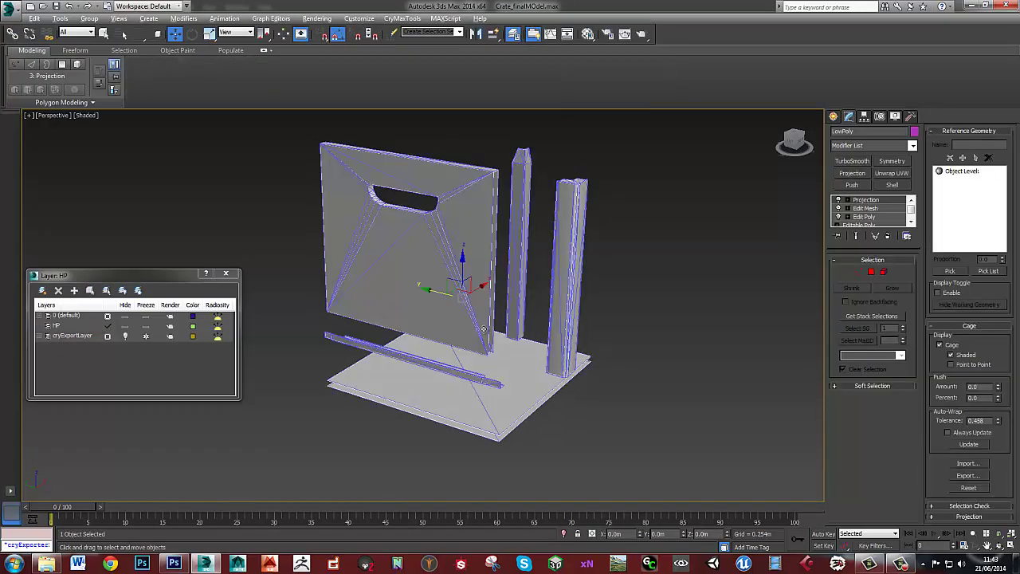
pyautogui.click(888, 236)
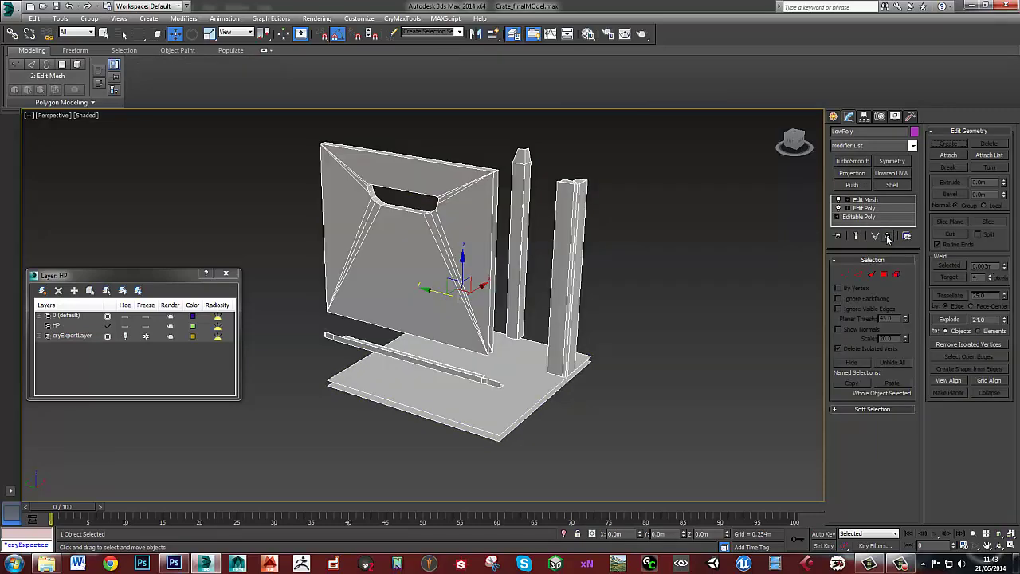
pyautogui.click(888, 236)
pyautogui.click(888, 236)
# - Select the side panel with the handle as an element and rotate a copy of it a quarter turn, cloned to element
pyautogui.keyDown('alt'); pyautogui.moveTo(447, 271); pyautogui.dragTo(474, 254, button='middle'); pyautogui.keyUp('alt')
pyautogui.scroll(3, 475, 255)
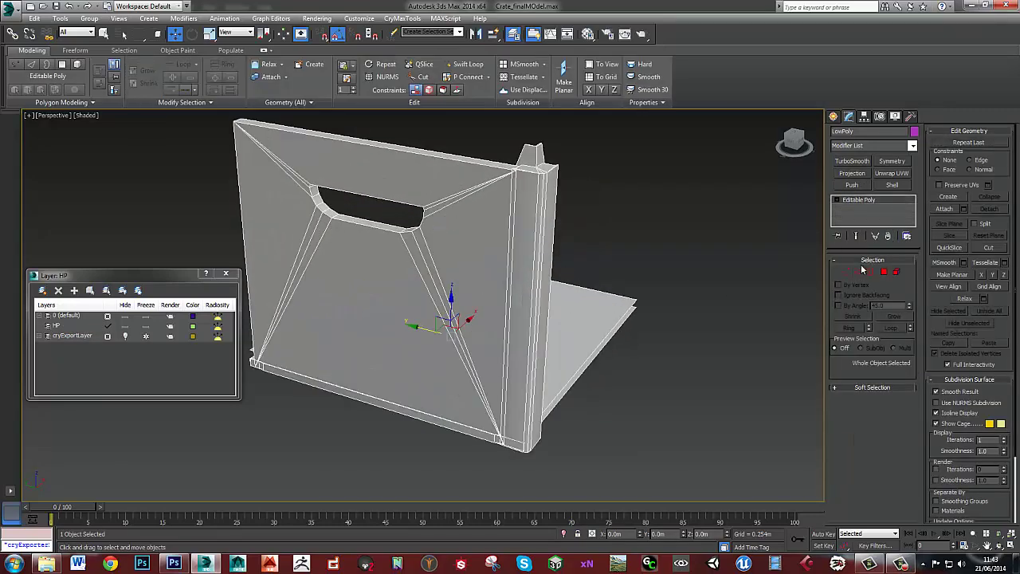
pyautogui.click(896, 272)
pyautogui.click(450, 270)
pyautogui.click(463, 296)
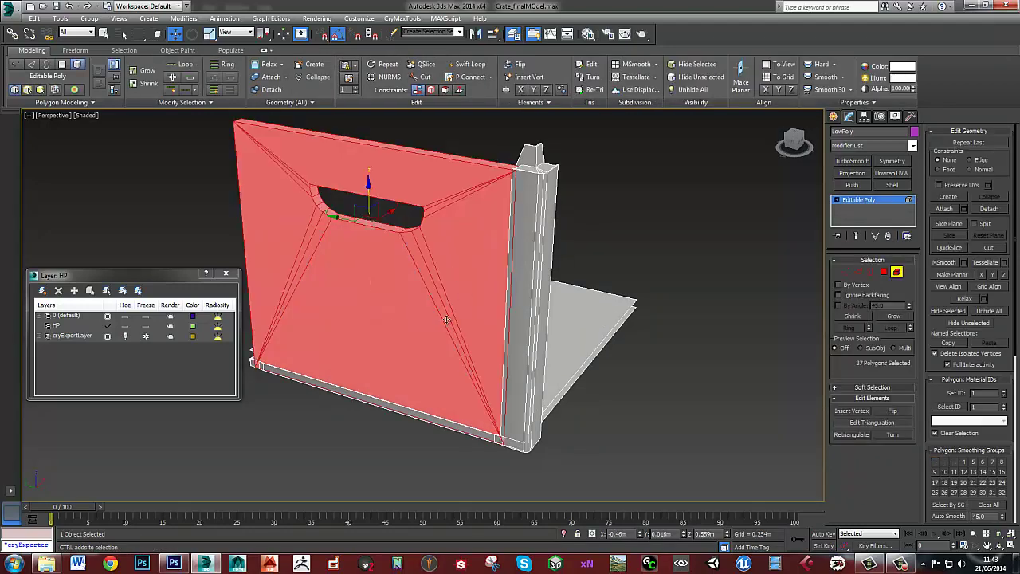
pyautogui.press('e')
pyautogui.scroll(-5, 458, 315)
pyautogui.moveTo(424, 250); pyautogui.dragTo(470, 255)
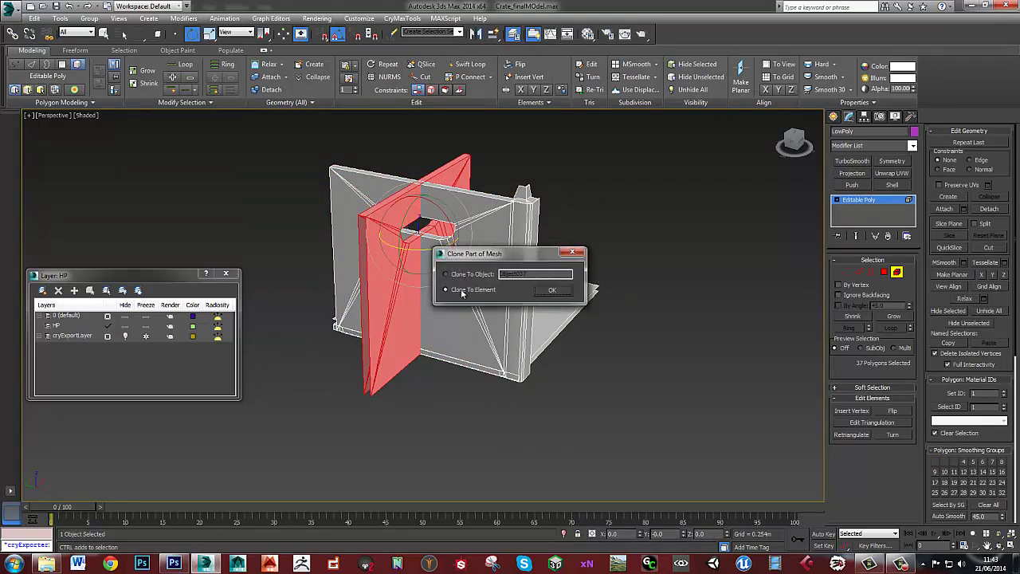
pyautogui.click(553, 291)
# - Move the cloned side panel onto the adjacent side of the crate so that it meets the corner post
pyautogui.moveTo(553, 292); pyautogui.dragTo(531, 335, button='middle')
pyautogui.press('w')
pyautogui.moveTo(383, 281); pyautogui.dragTo(536, 251)
pyautogui.keyDown('alt'); pyautogui.moveTo(598, 300); pyautogui.dragTo(526, 287, button='middle'); pyautogui.keyUp('alt')
pyautogui.scroll(-5, 611, 200)
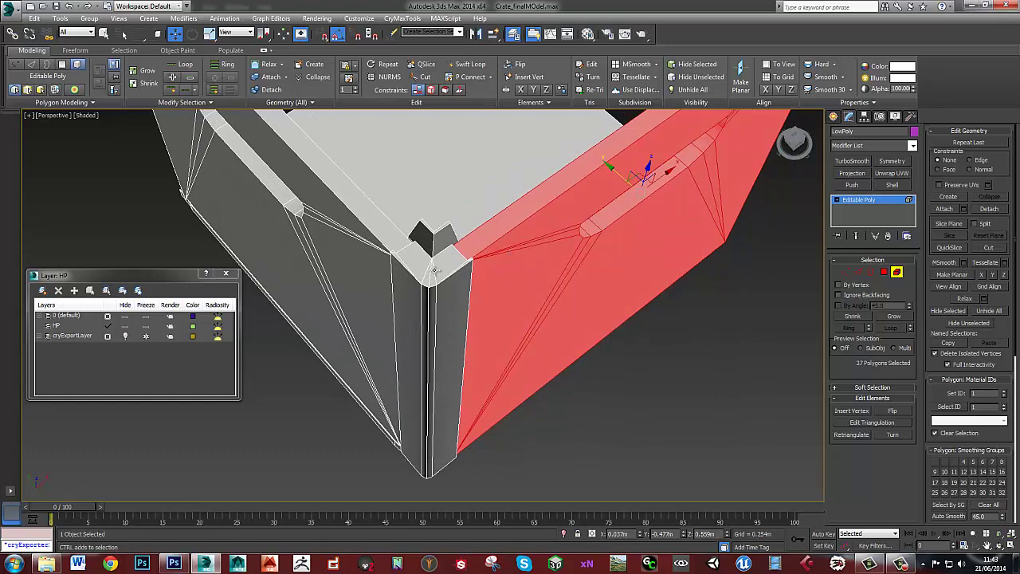
pyautogui.keyDown('alt'); pyautogui.moveTo(514, 281); pyautogui.dragTo(460, 290, button='middle'); pyautogui.keyUp('alt')
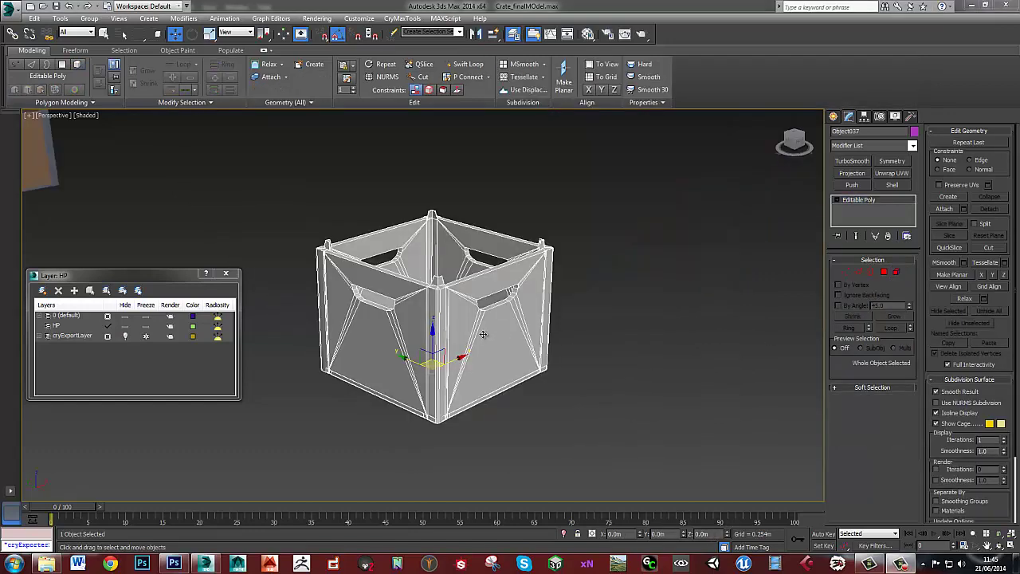
# - Export the assembled crate to the VidExports folder as CrateDone in gw::OBJ-Exporter format
pyautogui.keyDown('alt'); pyautogui.moveTo(572, 309); pyautogui.dragTo(478, 323, button='middle'); pyautogui.keyUp('alt')
pyautogui.scroll(2, 452, 327)
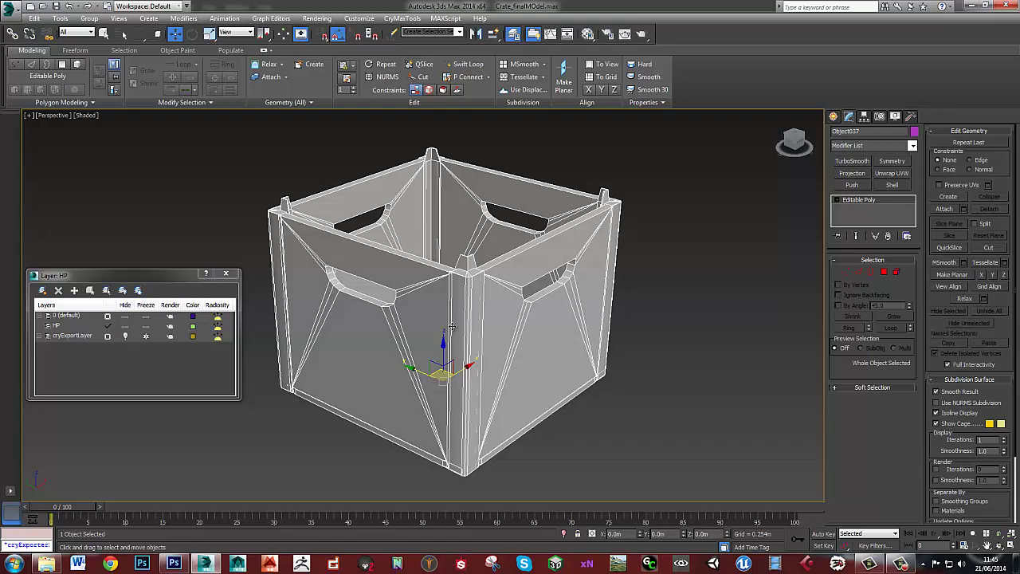
pyautogui.hotkey('alt', 'f')
pyautogui.press('e')
pyautogui.press('Return')
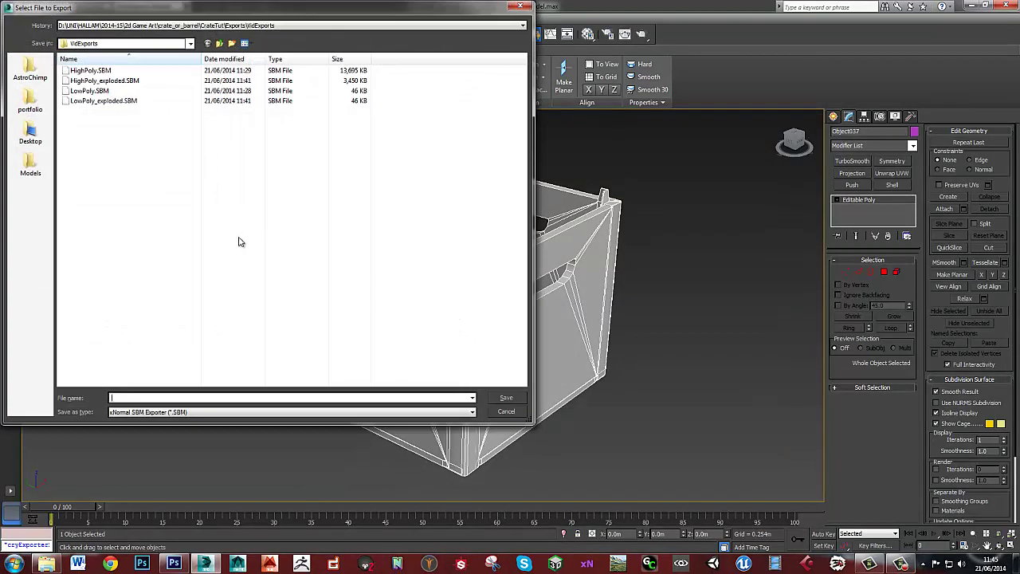
pyautogui.click(184, 411)
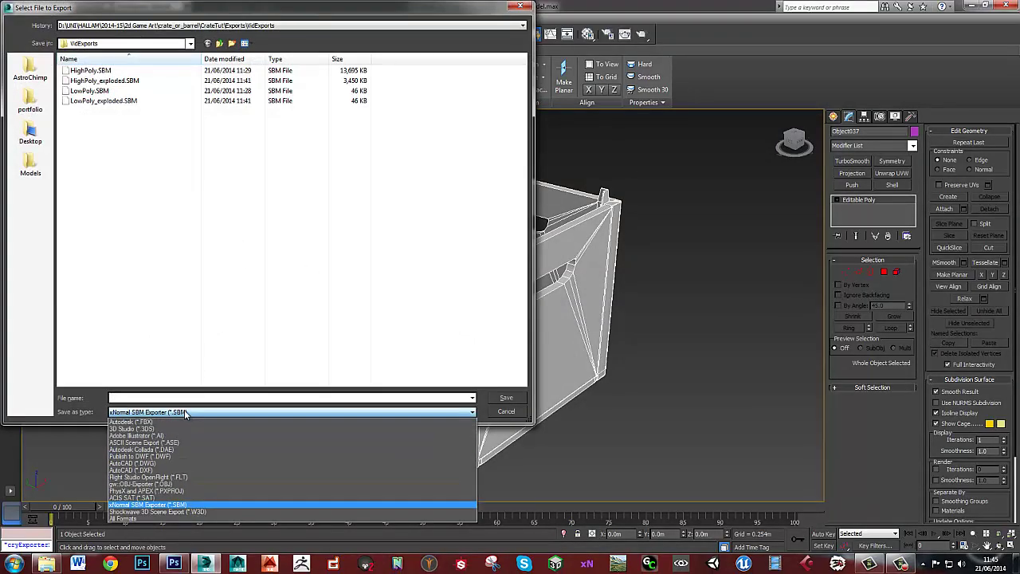
pyautogui.click(149, 486)
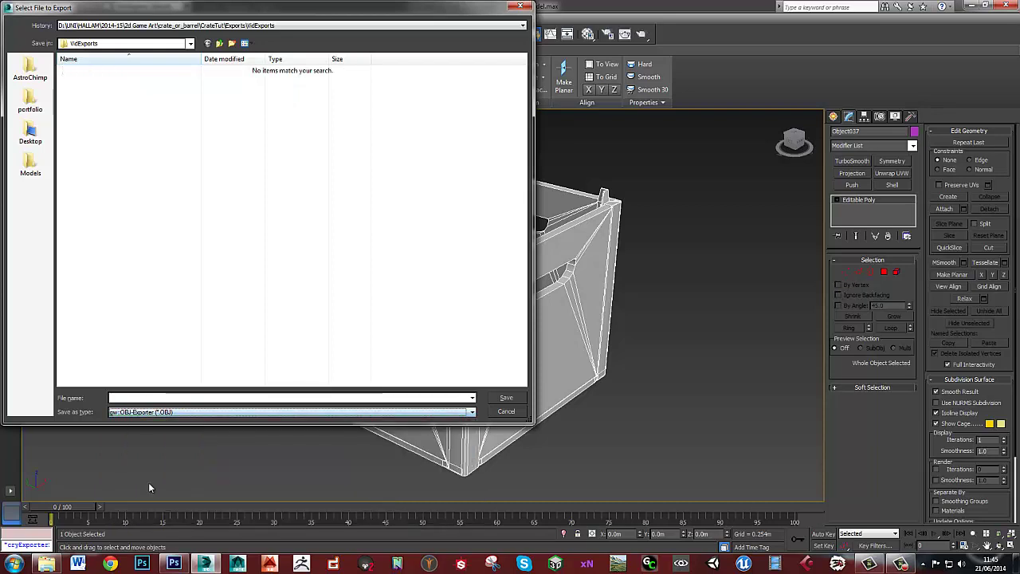
pyautogui.click(155, 398)
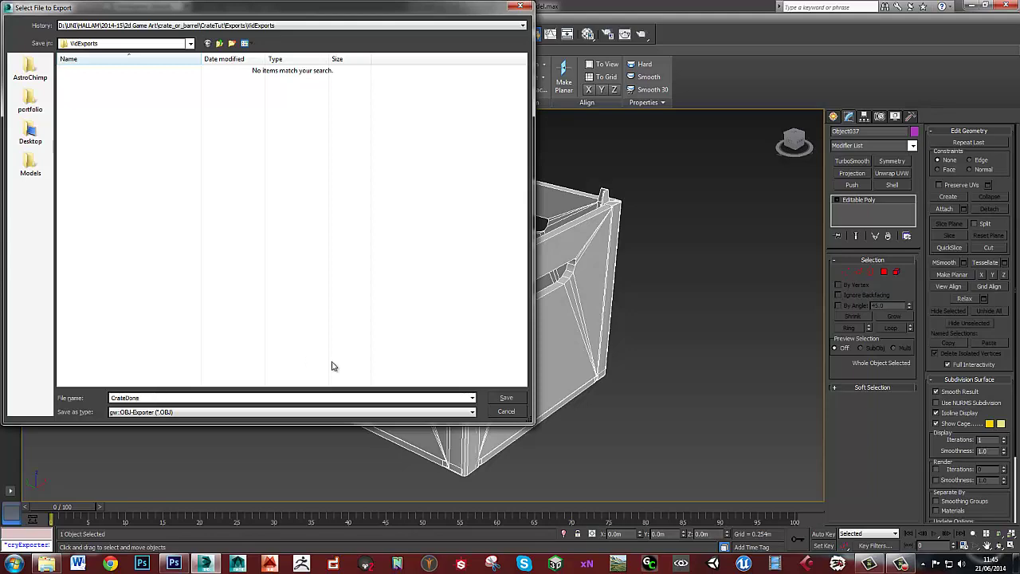
pyautogui.click(507, 398)
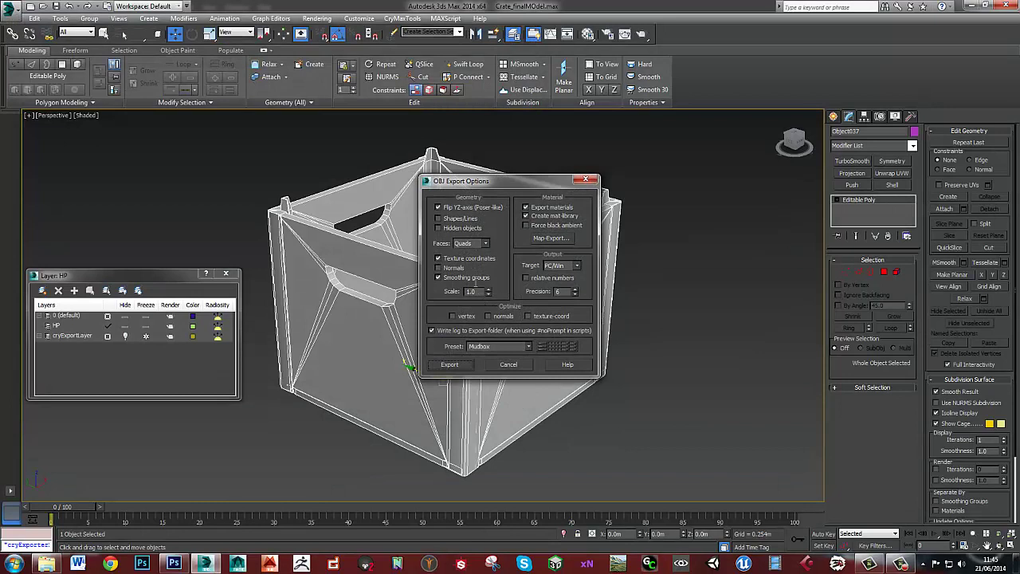
# - Choose the face type in the OBJ export options, run the export and close the export statistics
pyautogui.click(485, 243)
pyautogui.click(476, 270)
pyautogui.click(450, 364)
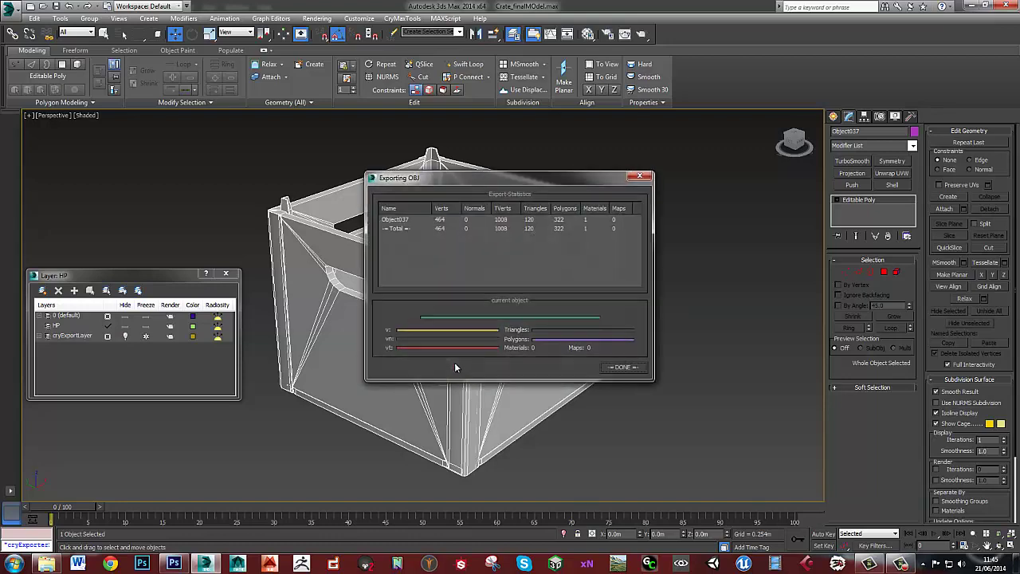
pyautogui.click(621, 367)
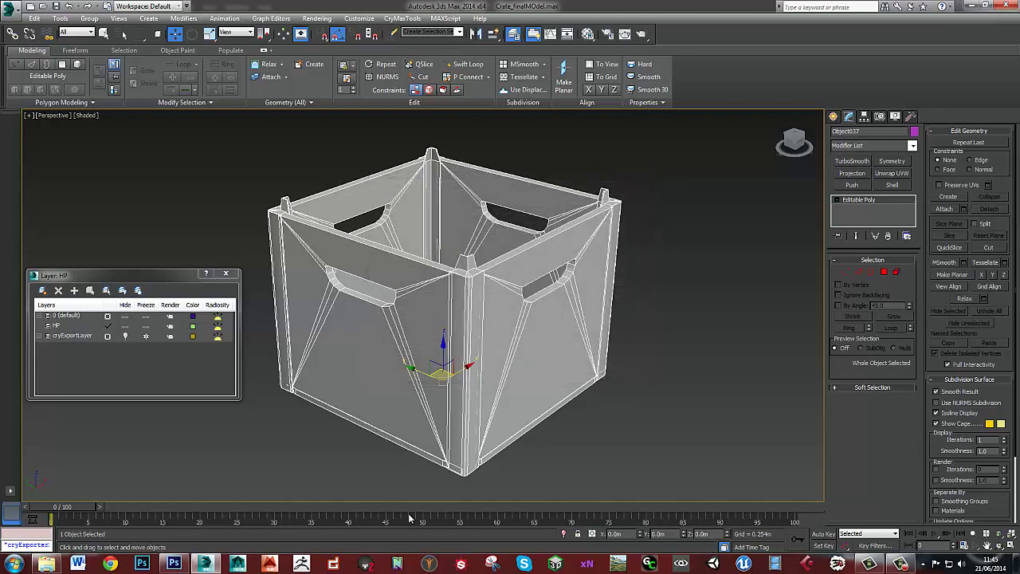
# - Switch to Marmoset Toolbag, import the CrateDone mesh from CrateTut\Exports\VidExports and dismiss the update notice
pyautogui.click(365, 564)
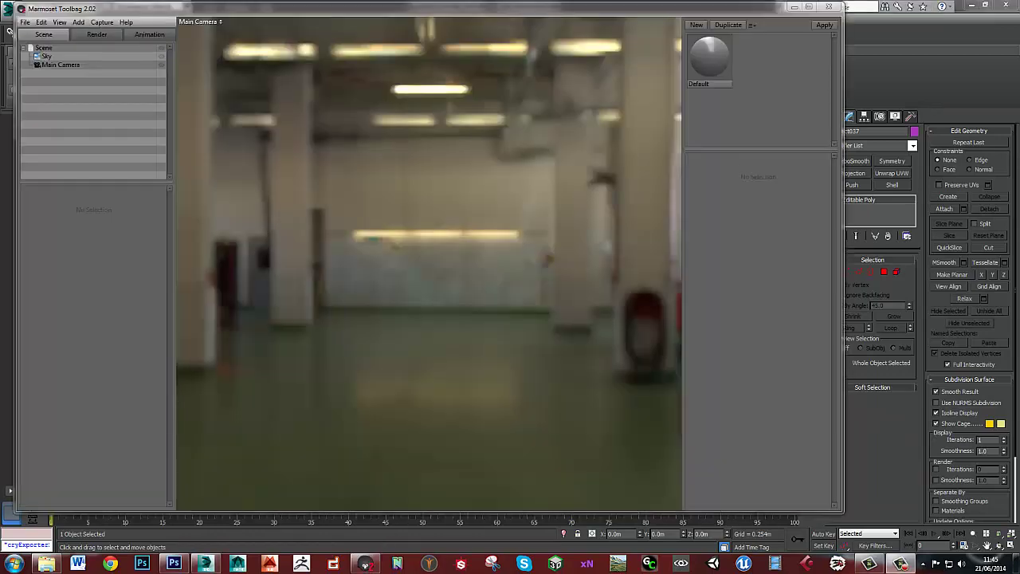
pyautogui.click(78, 22)
pyautogui.click(88, 33)
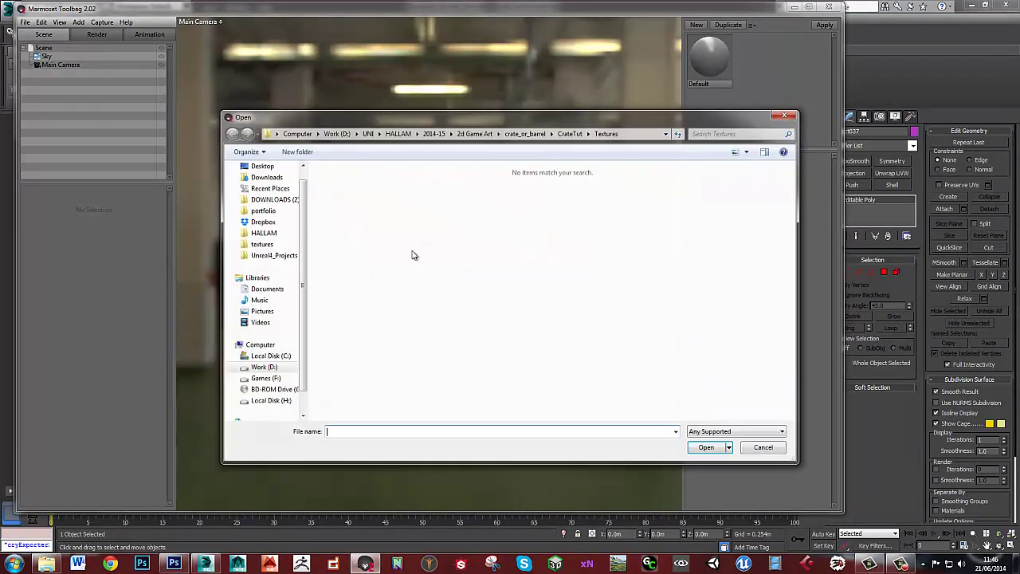
pyautogui.click(264, 233)
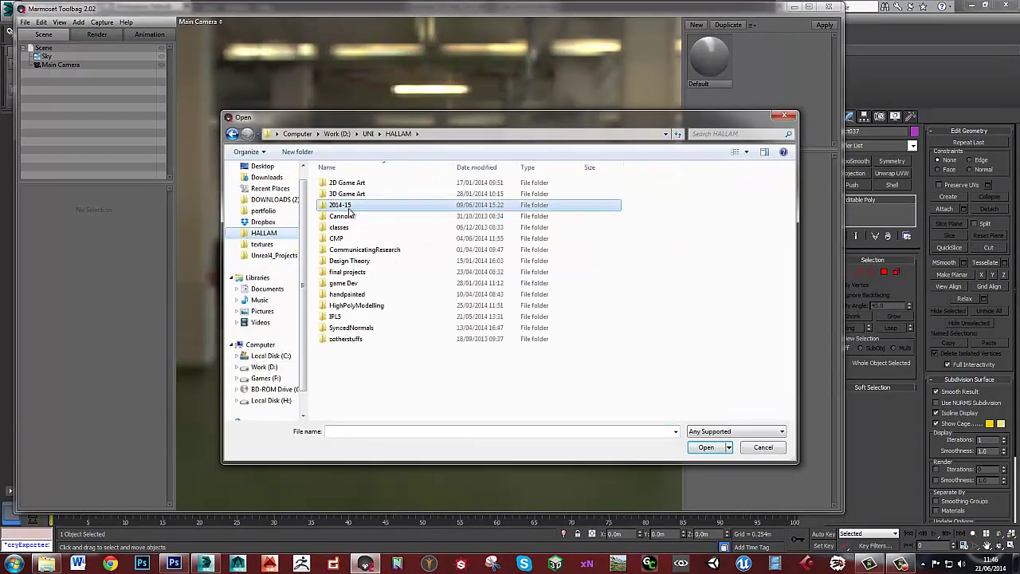
pyautogui.doubleClick(354, 209)
pyautogui.doubleClick(358, 183)
pyautogui.doubleClick(355, 183)
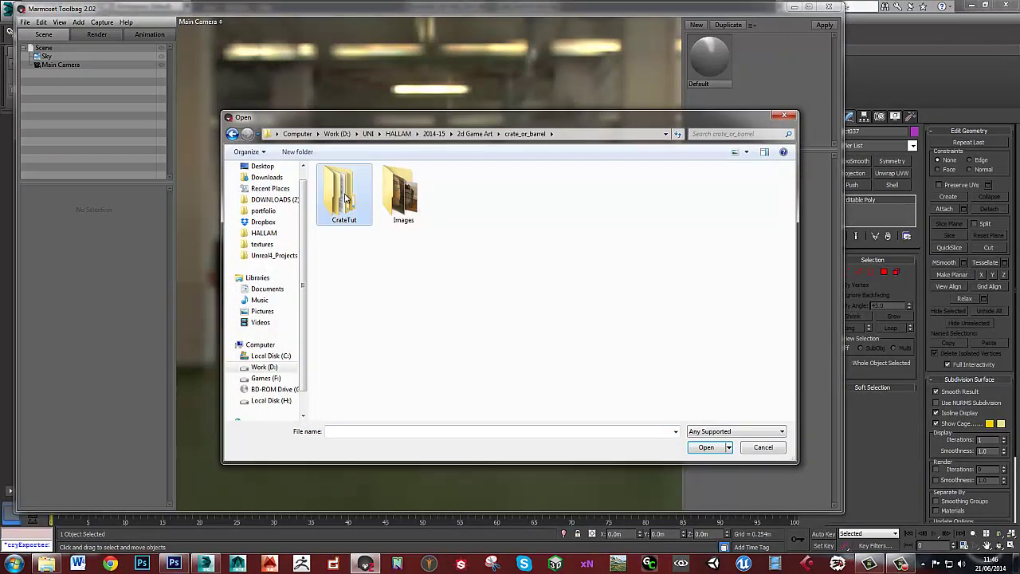
pyautogui.doubleClick(346, 193)
pyautogui.doubleClick(347, 195)
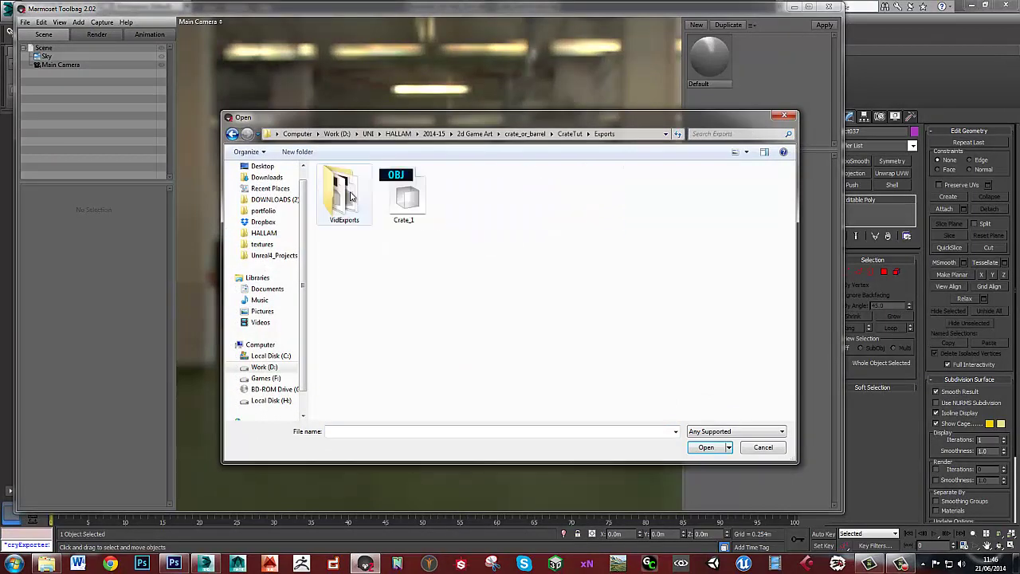
pyautogui.doubleClick(349, 204)
pyautogui.doubleClick(343, 193)
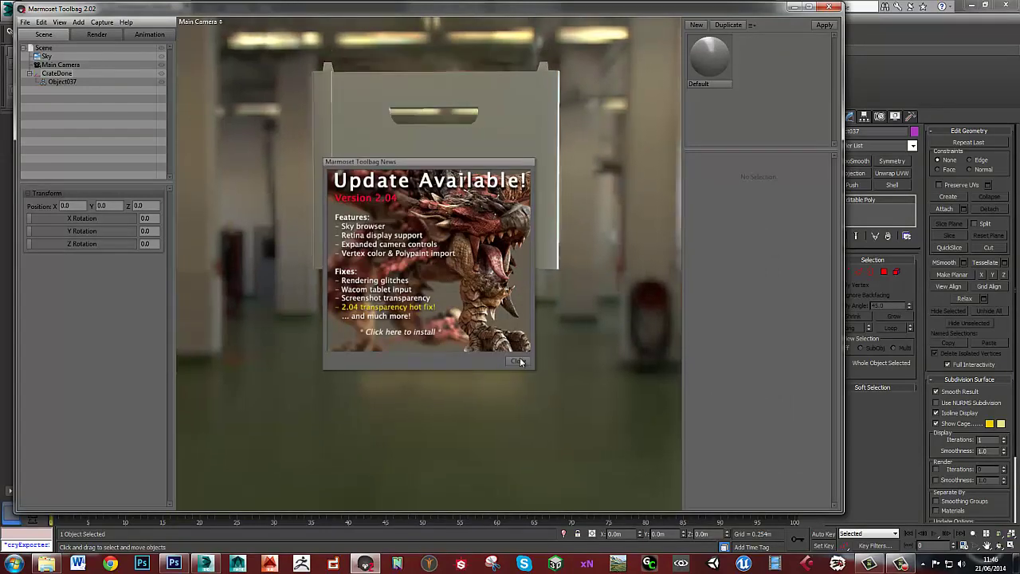
pyautogui.click(521, 361)
# - Maximise the Marmoset Toolbag window, select the crate mesh and open the Default material's settings
pyautogui.moveTo(570, 265); pyautogui.dragTo(527, 297)
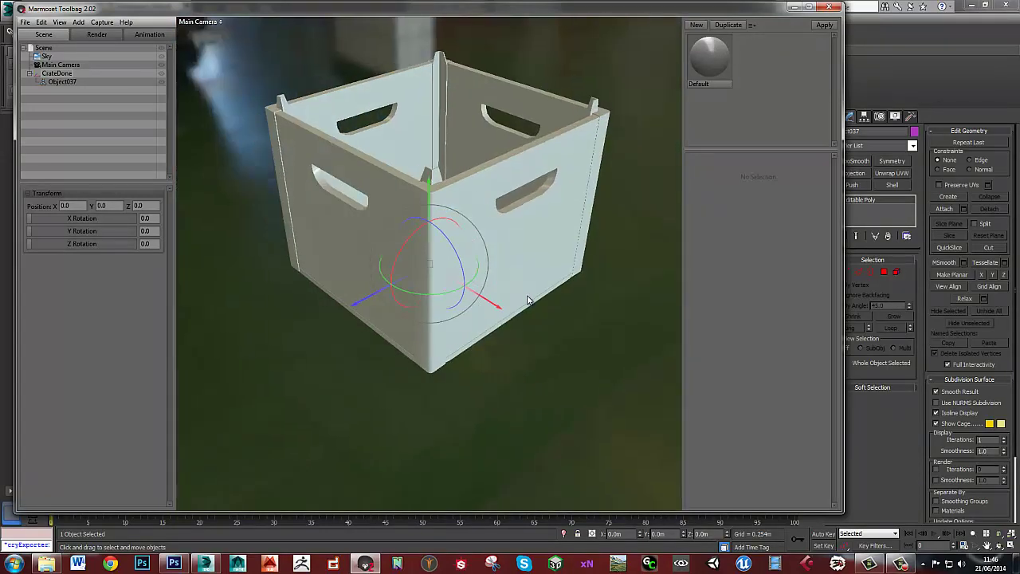
pyautogui.click(807, 8)
pyautogui.moveTo(555, 350); pyautogui.dragTo(665, 293)
pyautogui.click(664, 292)
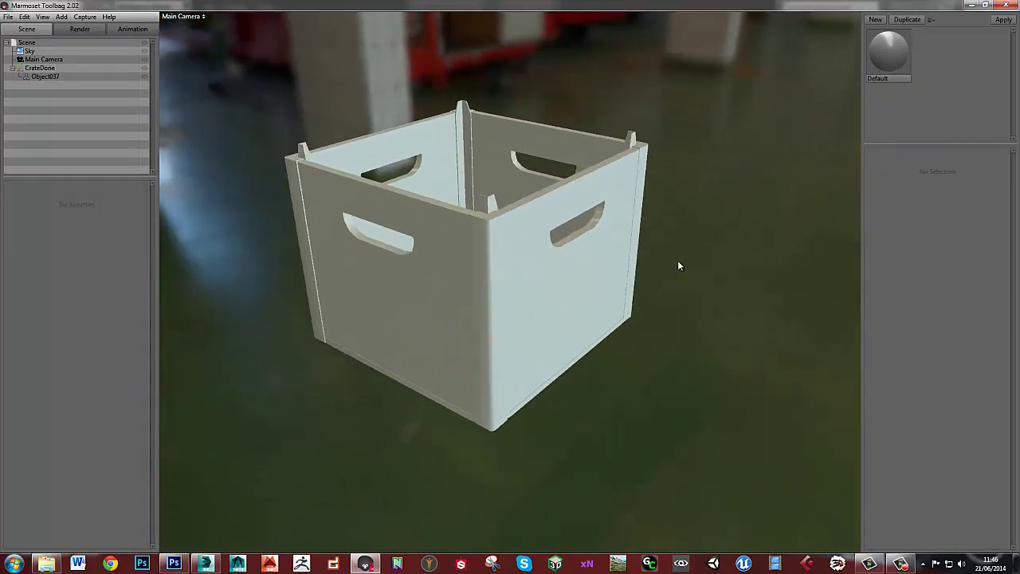
pyautogui.click(487, 265)
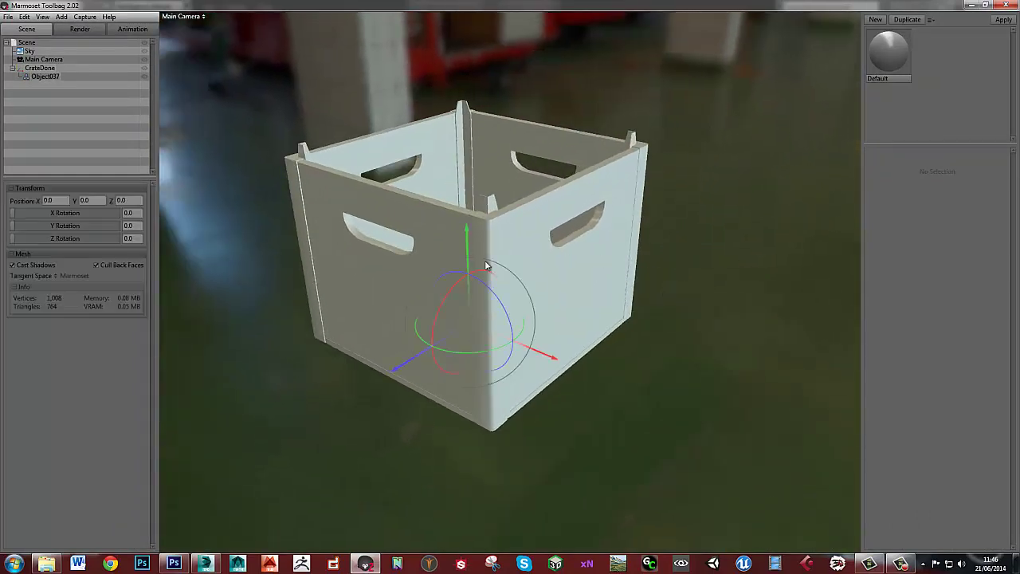
pyautogui.click(897, 48)
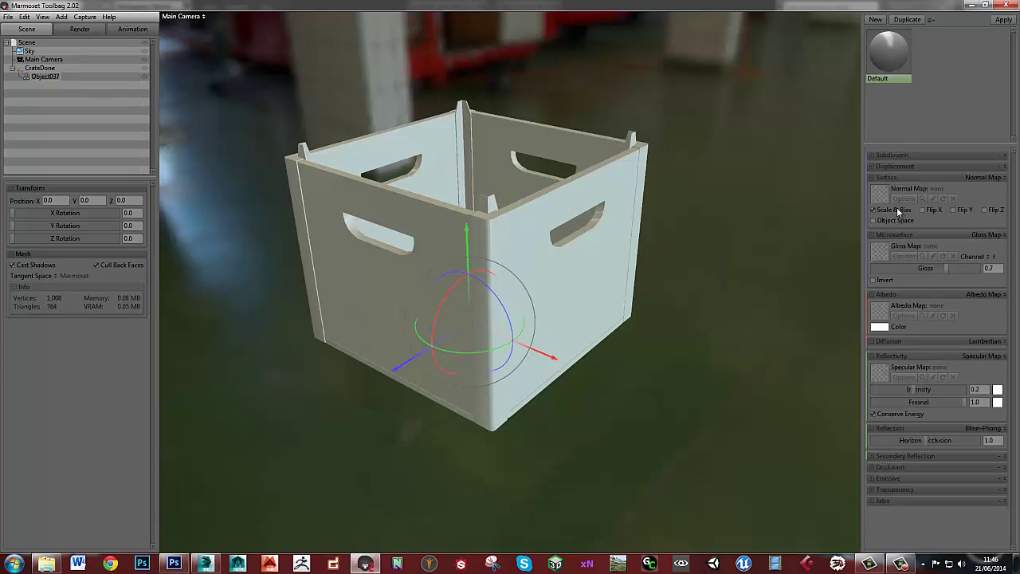
# - Load Normal_normals from the CrateTut\Bakes\VidBakes folder as the Default material's normal map
pyautogui.click(879, 193)
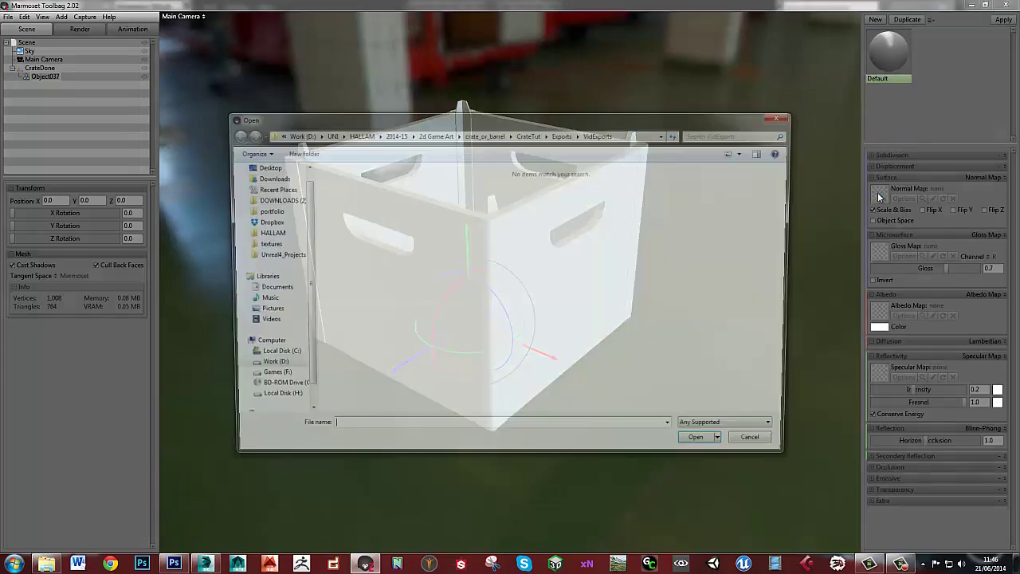
pyautogui.click(564, 133)
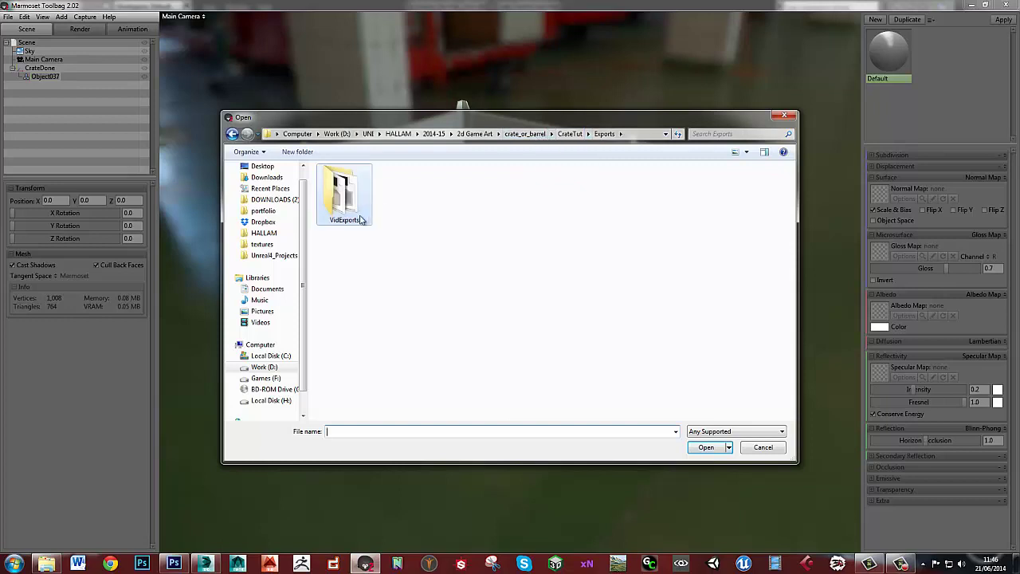
pyautogui.click(573, 134)
pyautogui.doubleClick(338, 182)
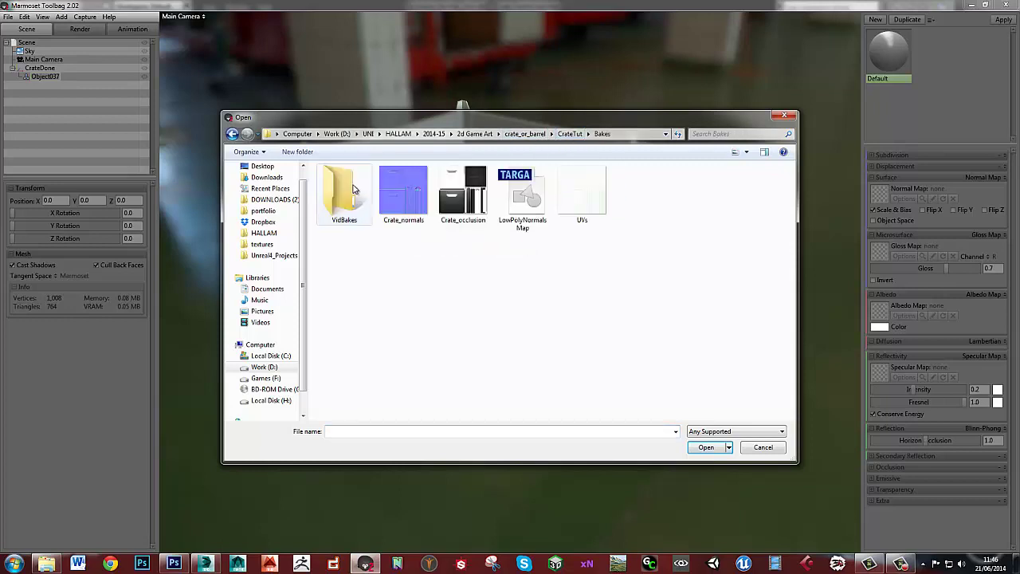
pyautogui.doubleClick(340, 208)
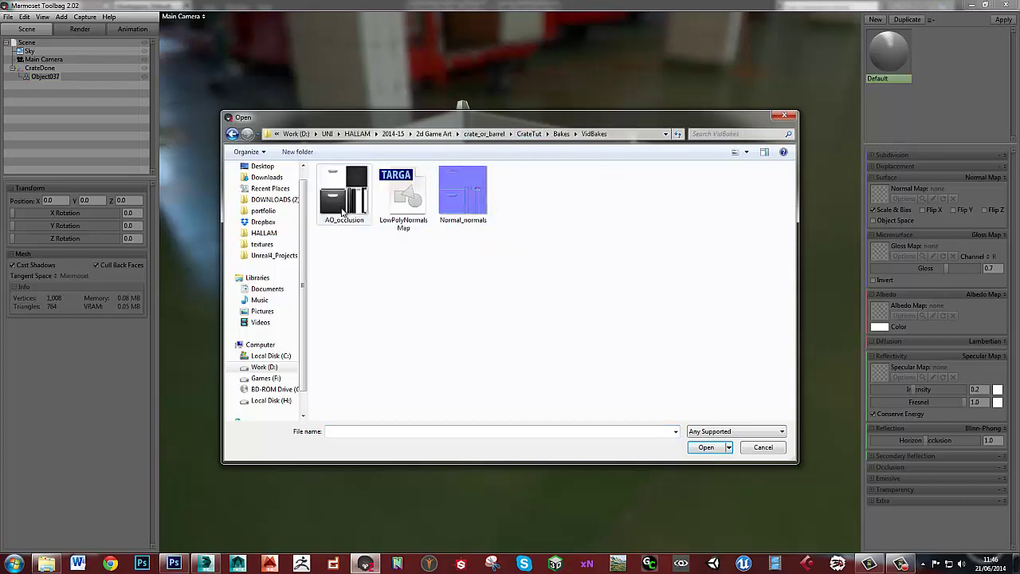
pyautogui.click(478, 204)
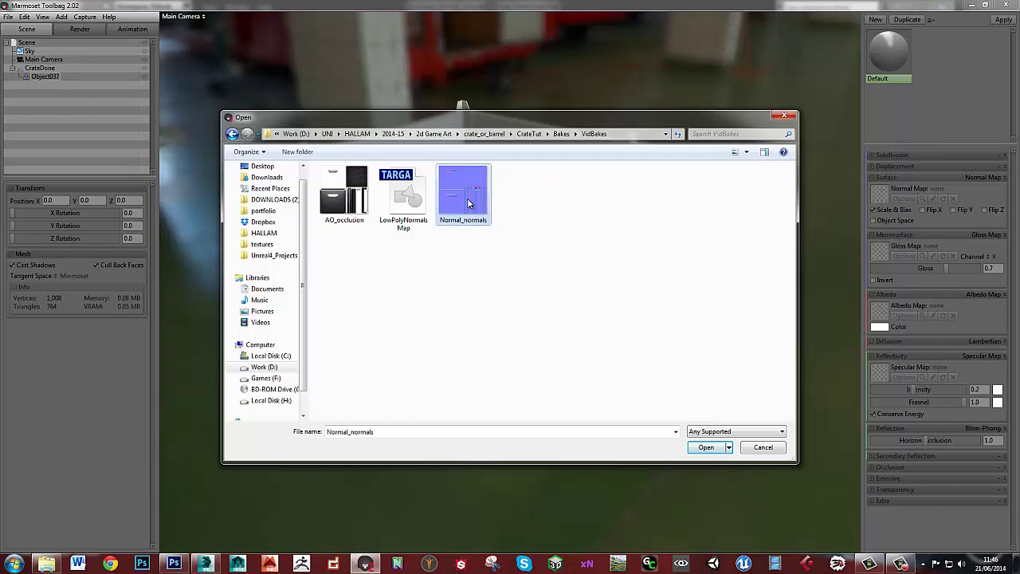
pyautogui.click(706, 448)
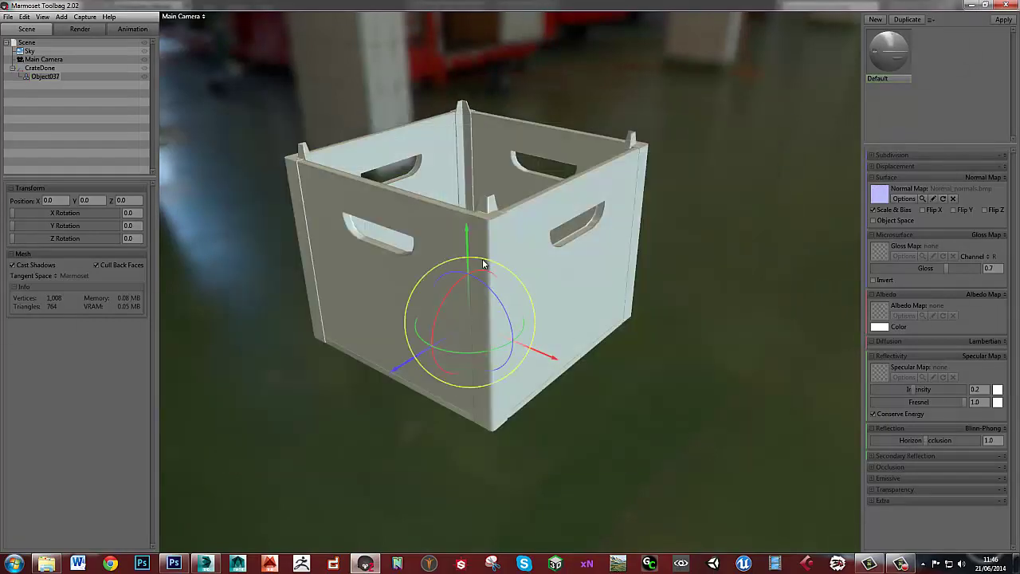
# - Flip the normal map's Y channel, comparing the shading on and off at the crate's top corner
pyautogui.scroll(5, 448, 225)
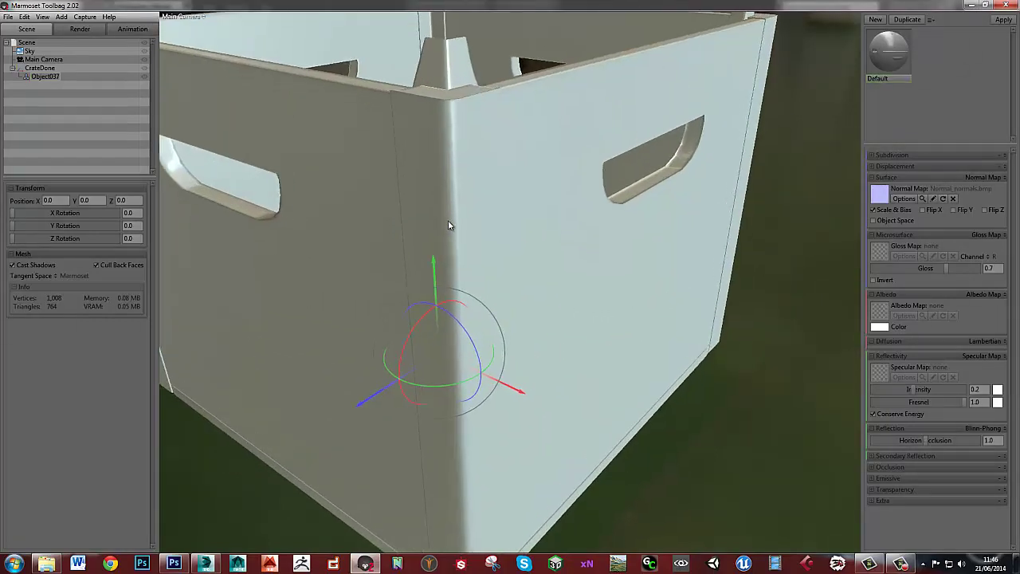
pyautogui.keyDown('alt'); pyautogui.moveTo(448, 221); pyautogui.dragTo(512, 238); pyautogui.keyUp('alt')
pyautogui.scroll(4, 471, 180)
pyautogui.scroll(3, 520, 184)
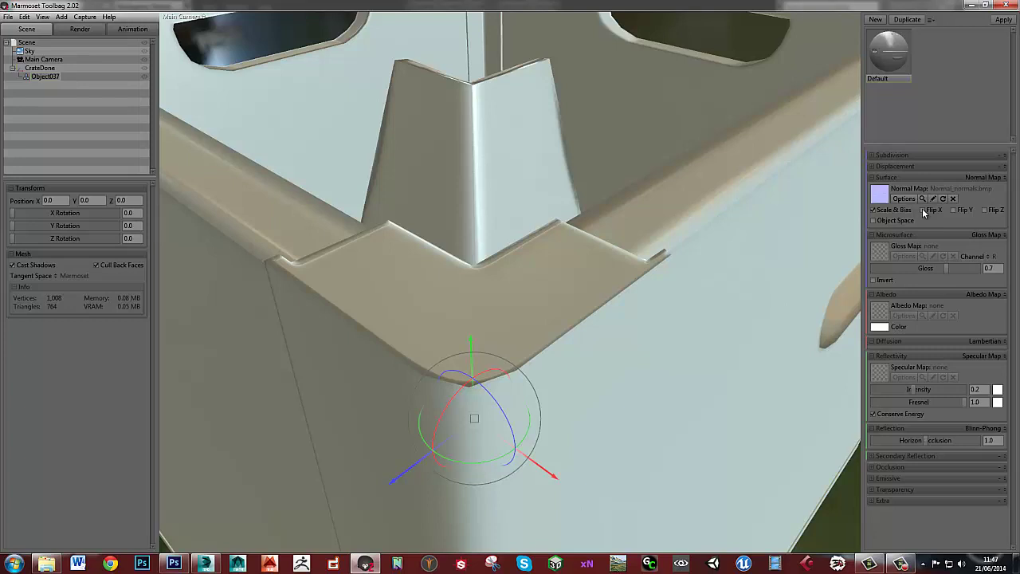
pyautogui.click(953, 209)
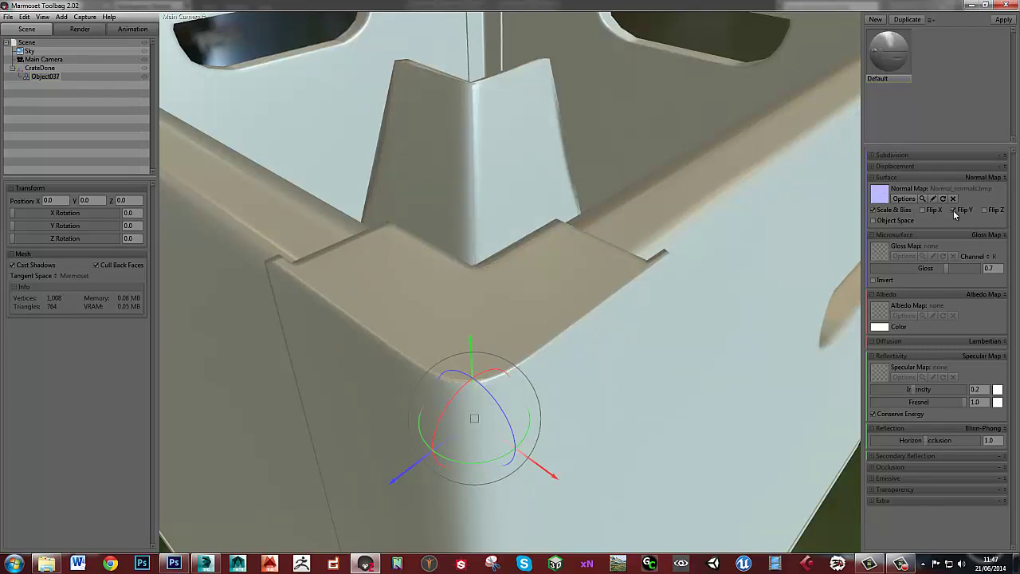
pyautogui.click(954, 210)
pyautogui.click(953, 210)
# - Examine the normal-mapped edges along the crate's top rim and handle cutout up close
pyautogui.scroll(5, 582, 327)
pyautogui.moveTo(511, 283); pyautogui.dragTo(513, 344, button='middle')
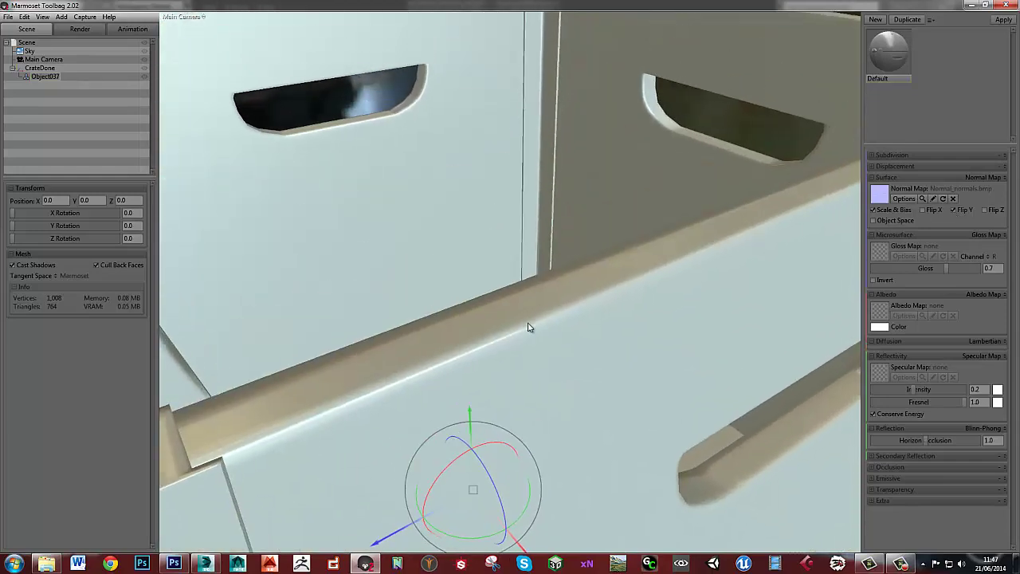
pyautogui.moveTo(631, 303); pyautogui.dragTo(543, 300, button='middle')
pyautogui.scroll(2, 578, 289)
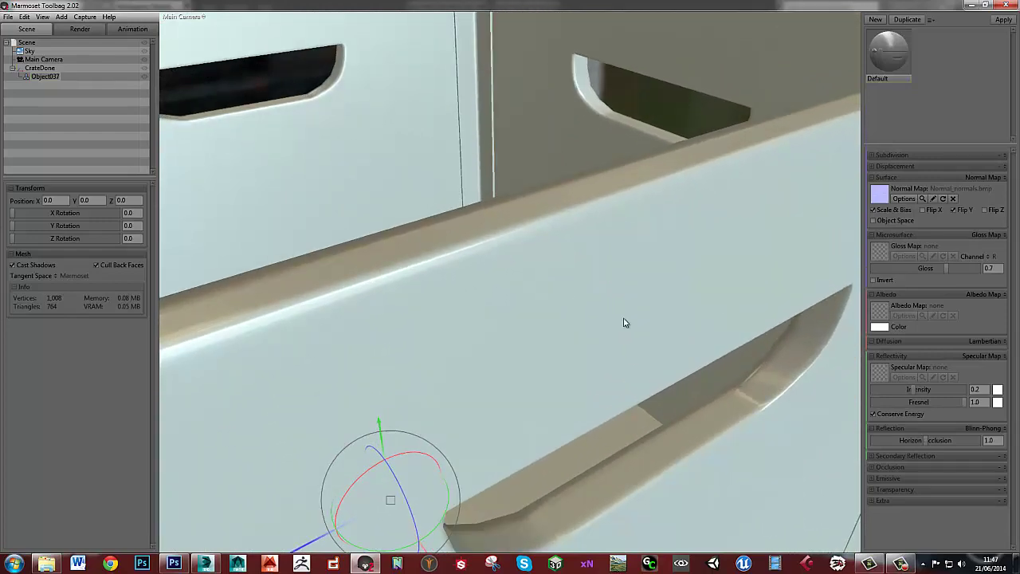
pyautogui.moveTo(626, 323); pyautogui.dragTo(566, 257, button='middle')
pyautogui.scroll(2, 550, 231)
pyautogui.scroll(2, 541, 223)
pyautogui.moveTo(540, 219); pyautogui.dragTo(574, 244, button='middle')
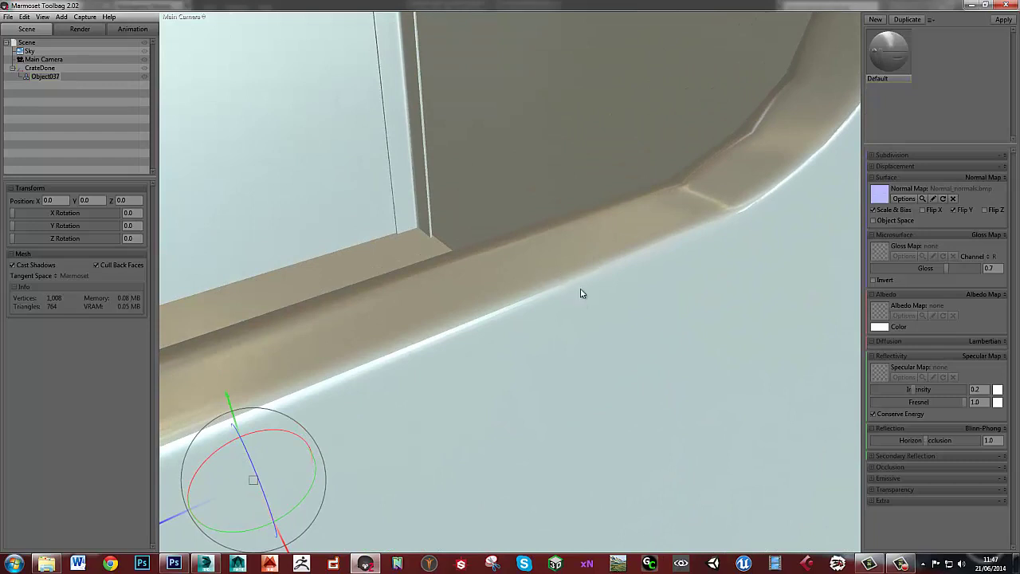
pyautogui.moveTo(513, 288); pyautogui.dragTo(631, 271)
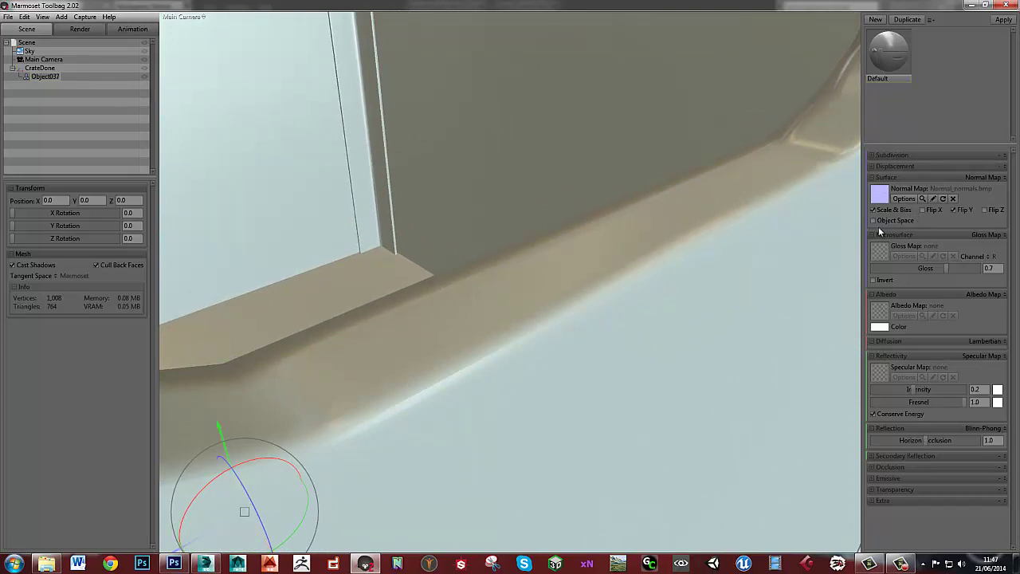
# - Clear the normal map to compare the bare low-poly handle cutout, and reload Normal_normals from VidBakes
pyautogui.click(953, 198)
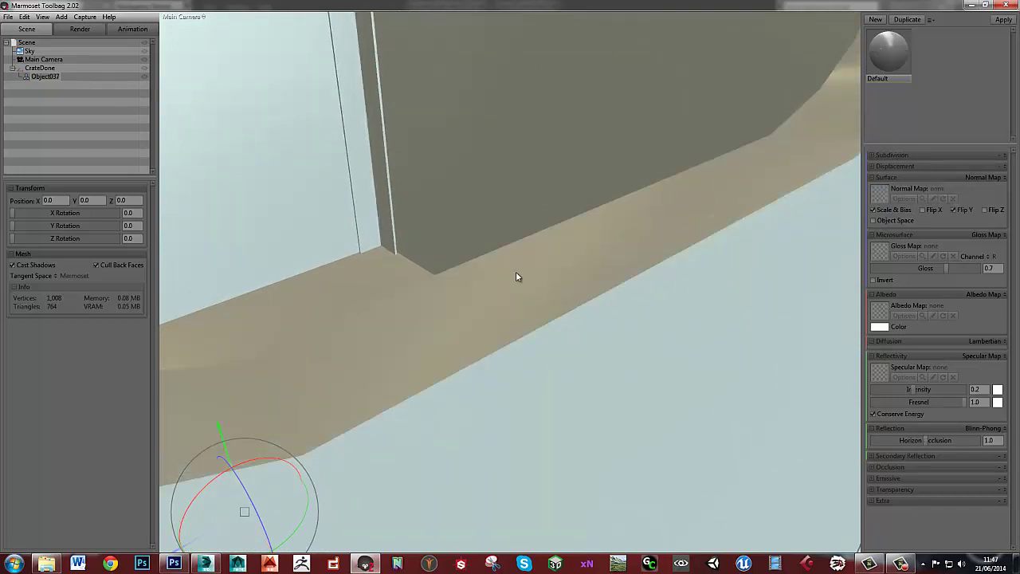
pyautogui.moveTo(638, 287); pyautogui.dragTo(590, 250)
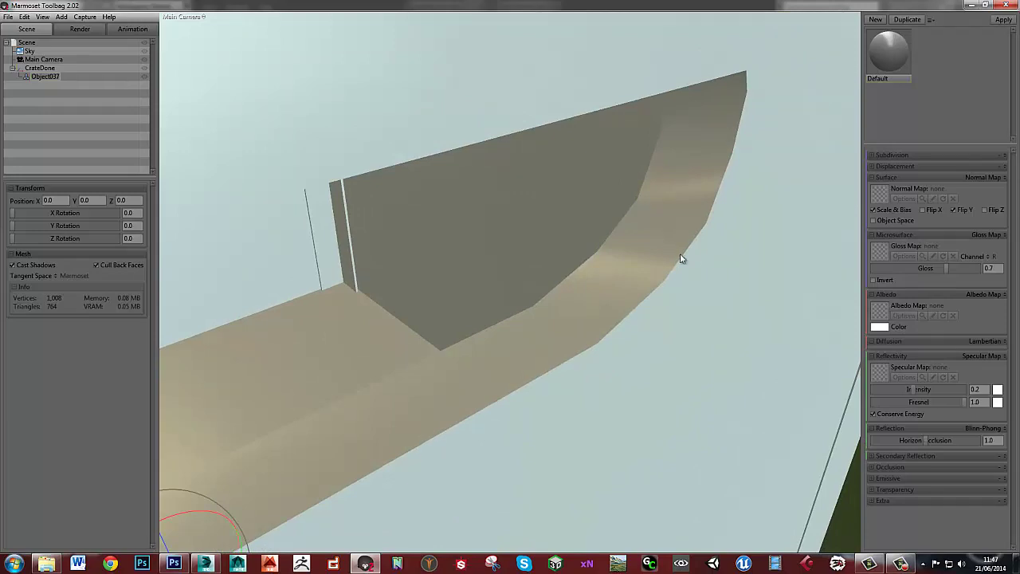
pyautogui.click(879, 194)
pyautogui.click(465, 185)
pyautogui.press('Return')
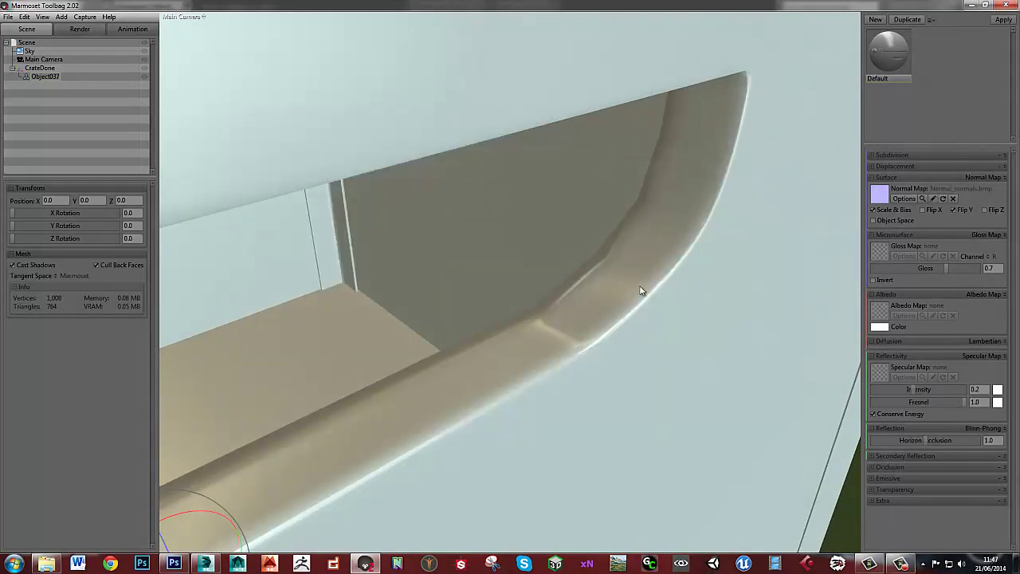
# - Inspect the normal map's shading on the crate's outer corners, interior and corner post tops
pyautogui.scroll(-10, 583, 296)
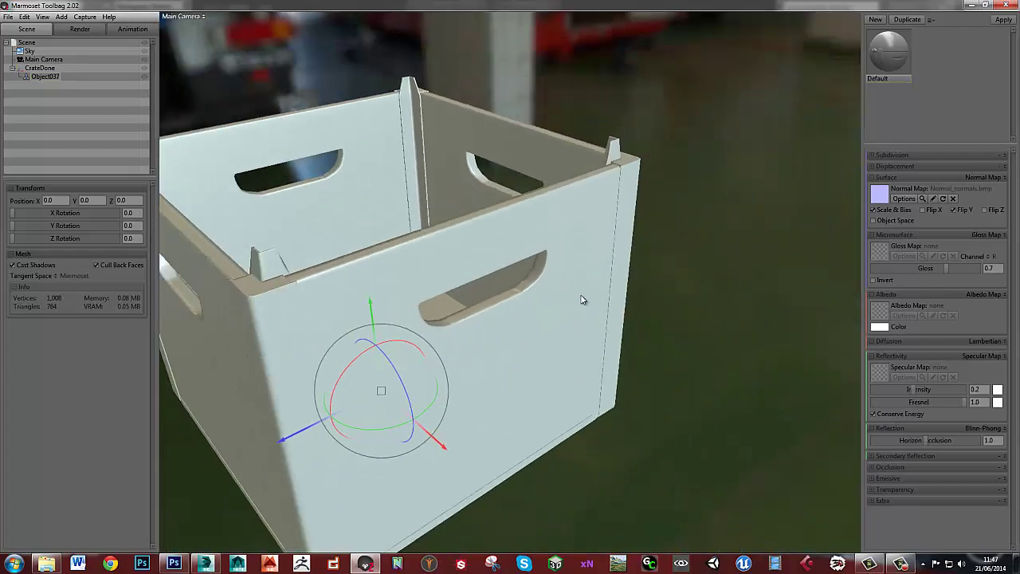
pyautogui.moveTo(477, 322); pyautogui.dragTo(499, 238)
pyautogui.scroll(10, 525, 248)
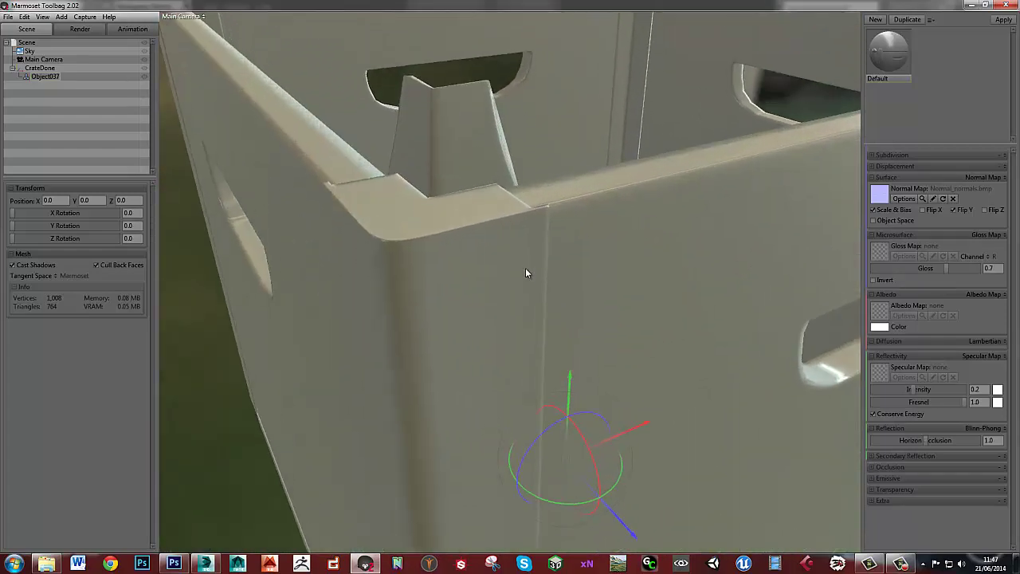
pyautogui.moveTo(530, 269); pyautogui.dragTo(401, 276)
pyautogui.scroll(10, 522, 258)
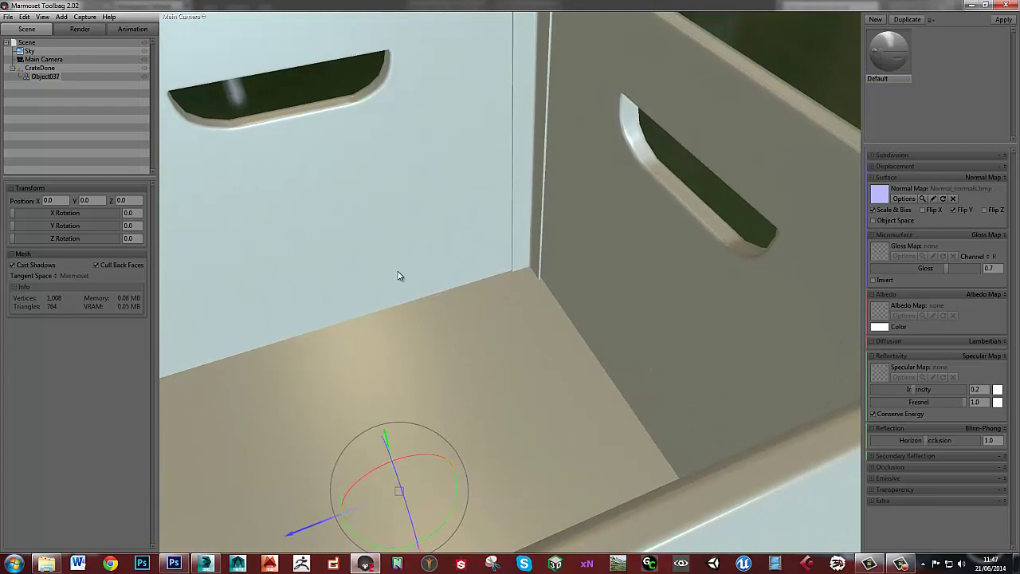
pyautogui.scroll(-10, 398, 278)
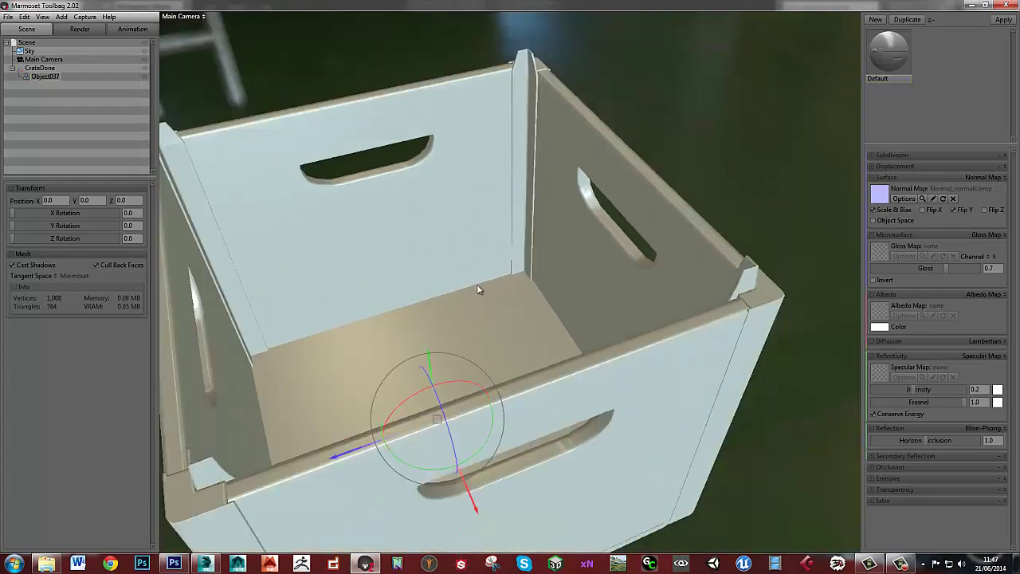
pyautogui.moveTo(471, 319); pyautogui.dragTo(502, 274)
pyautogui.scroll(8, 483, 261)
pyautogui.scroll(5, 447, 257)
pyautogui.scroll(3, 461, 267)
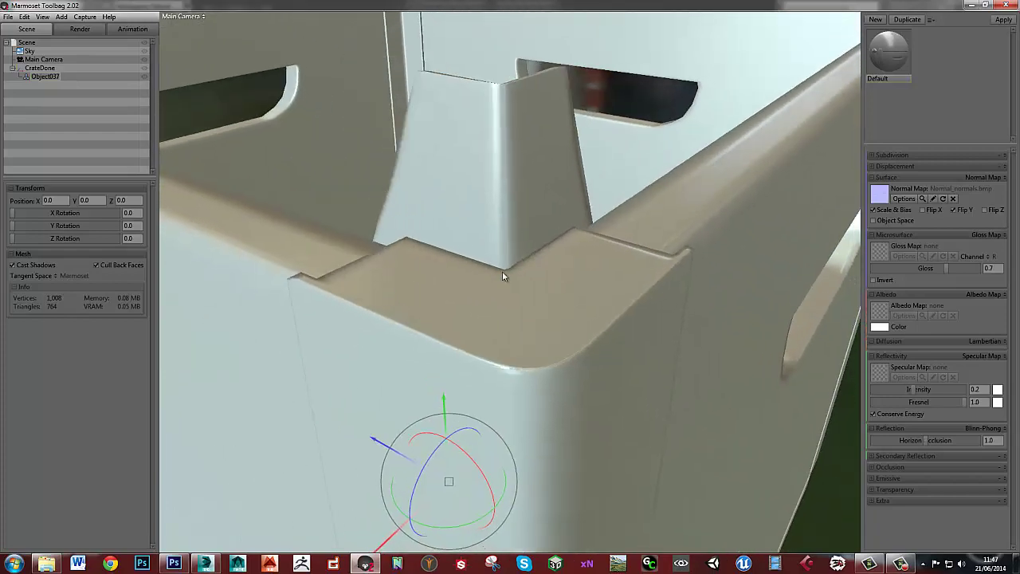
pyautogui.scroll(4, 503, 273)
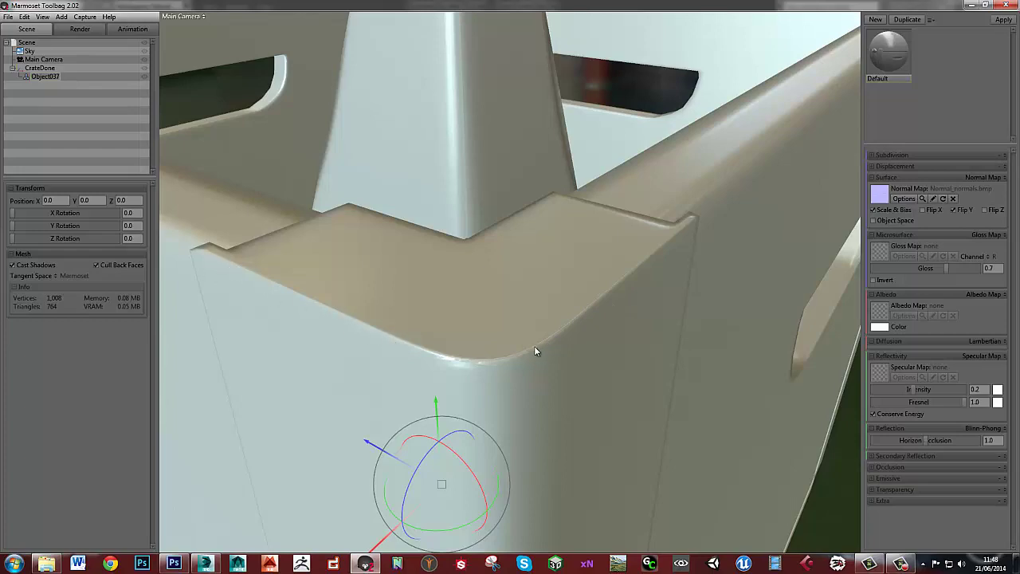
# - Check the handle cutouts and side panels of the normal-mapped crate from several angles
pyautogui.scroll(-5, 534, 346)
pyautogui.moveTo(521, 315); pyautogui.dragTo(487, 291)
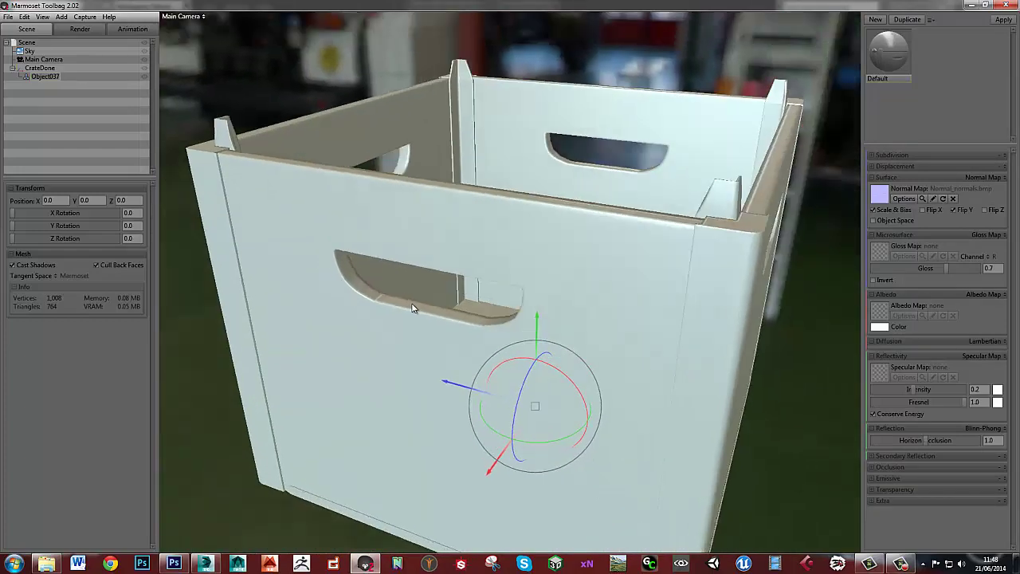
pyautogui.scroll(5, 421, 275)
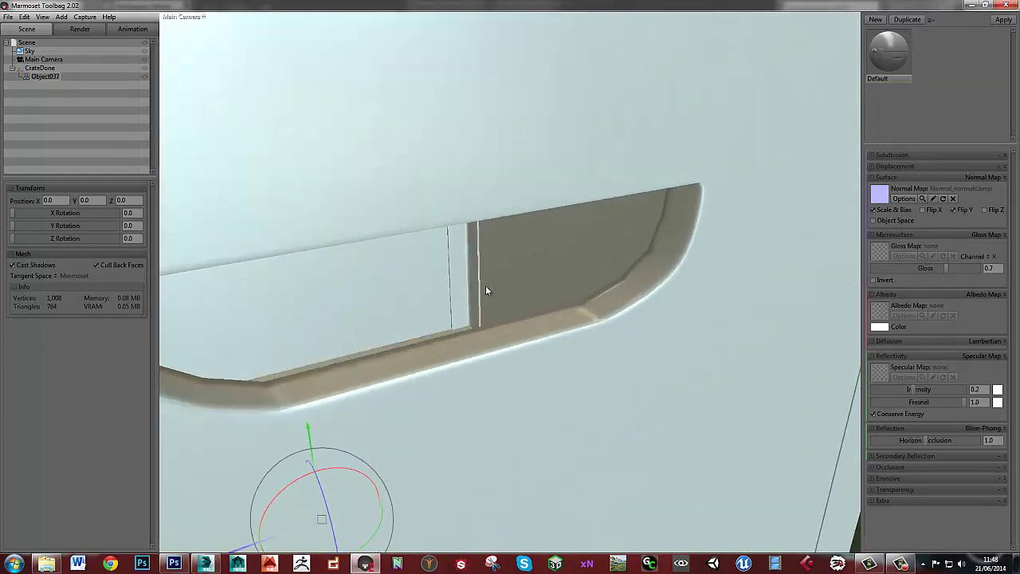
pyautogui.scroll(-10, 522, 305)
pyautogui.moveTo(519, 289); pyautogui.dragTo(690, 319)
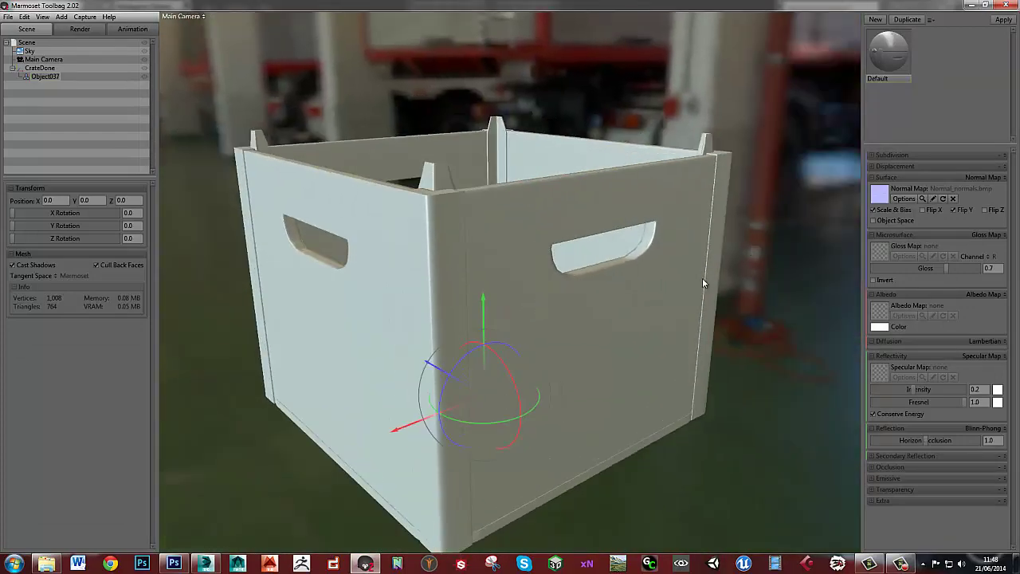
pyautogui.moveTo(701, 244); pyautogui.dragTo(629, 271)
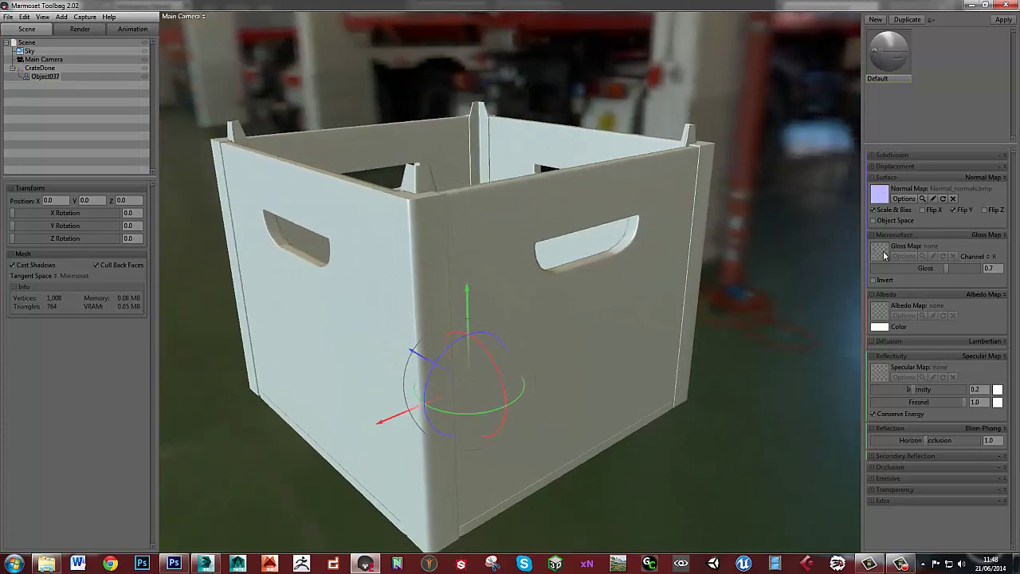
# - Load AO_occlusion from the VidBakes folder as the Default material's albedo map
pyautogui.click(879, 315)
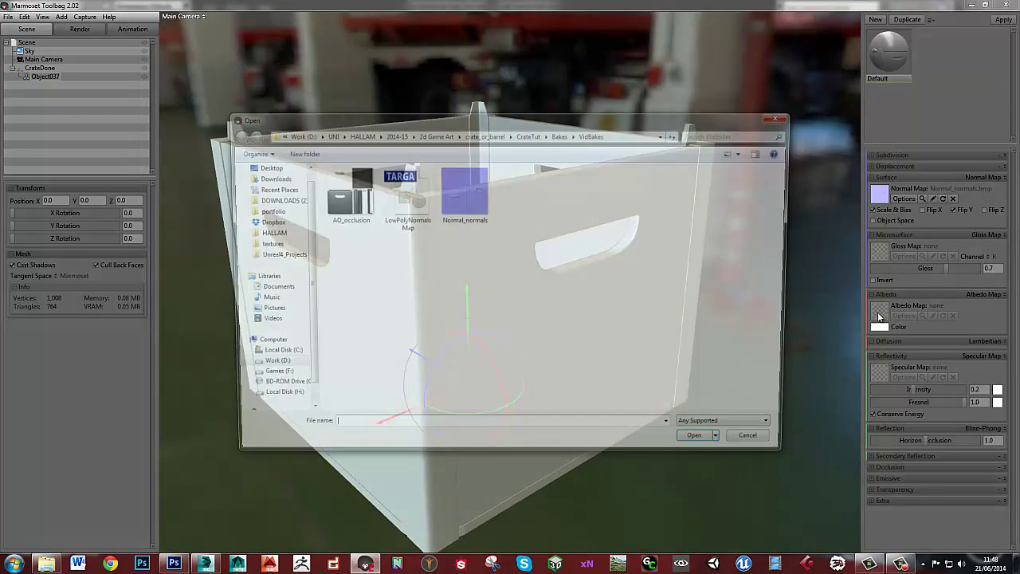
pyautogui.click(349, 198)
pyautogui.doubleClick(348, 198)
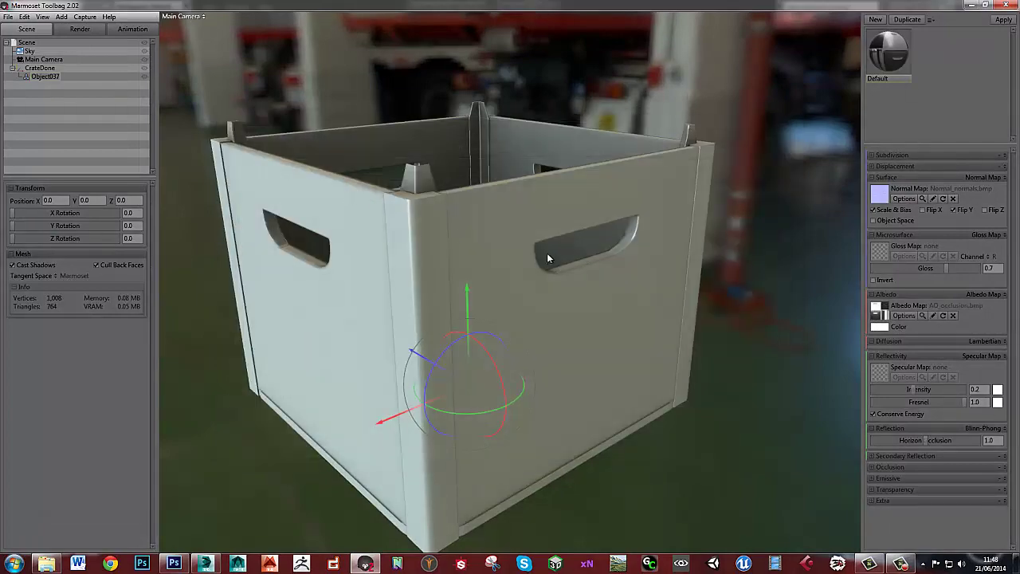
pyautogui.moveTo(547, 253); pyautogui.dragTo(589, 270)
# - Clear the albedo map to compare the crate without ambient occlusion, and reload AO_occlusion
pyautogui.click(952, 316)
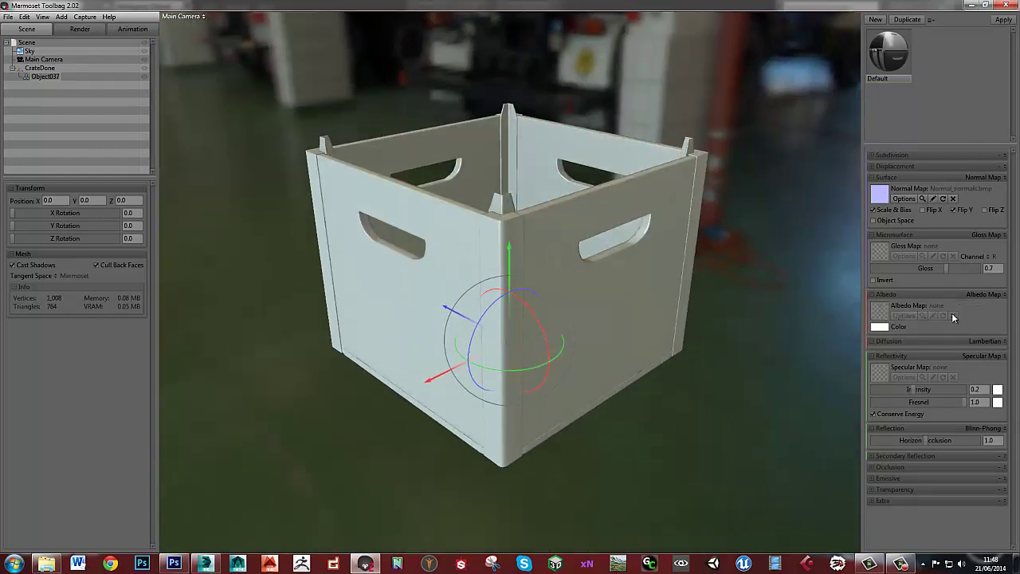
pyautogui.moveTo(665, 319); pyautogui.dragTo(805, 328)
pyautogui.click(882, 314)
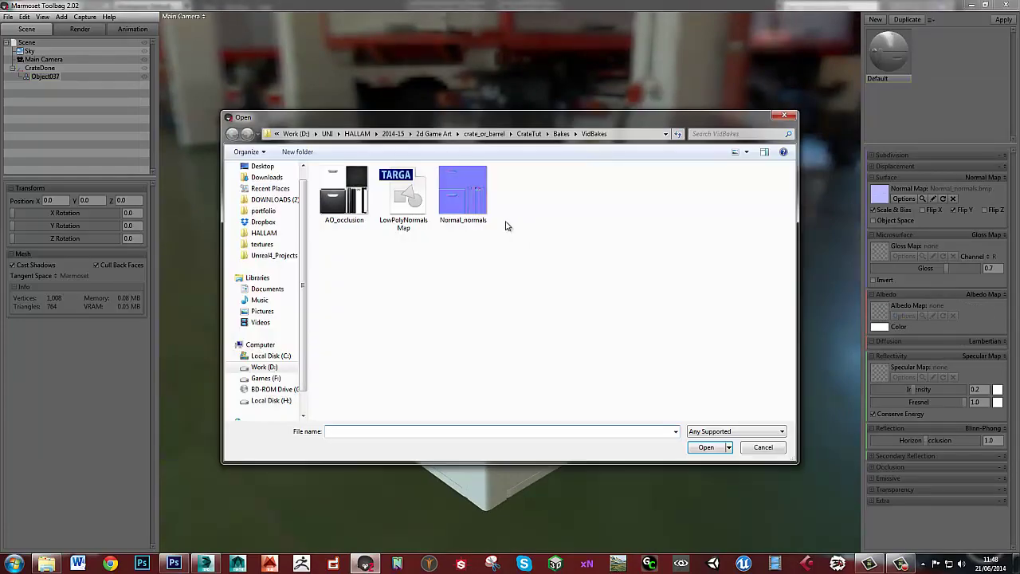
pyautogui.doubleClick(348, 176)
# - Review the whole crate with its normal and occlusion maps from above, the sides and close up
pyautogui.moveTo(582, 316); pyautogui.dragTo(596, 283)
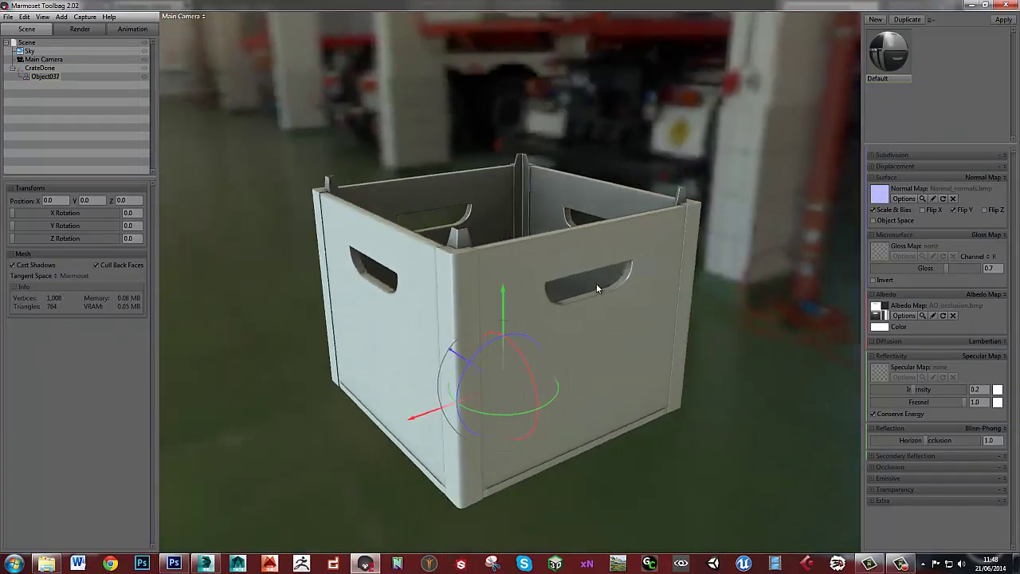
pyautogui.scroll(3, 523, 222)
pyautogui.moveTo(523, 227); pyautogui.dragTo(497, 236)
pyautogui.moveTo(497, 233); pyautogui.dragTo(502, 281, button='right')
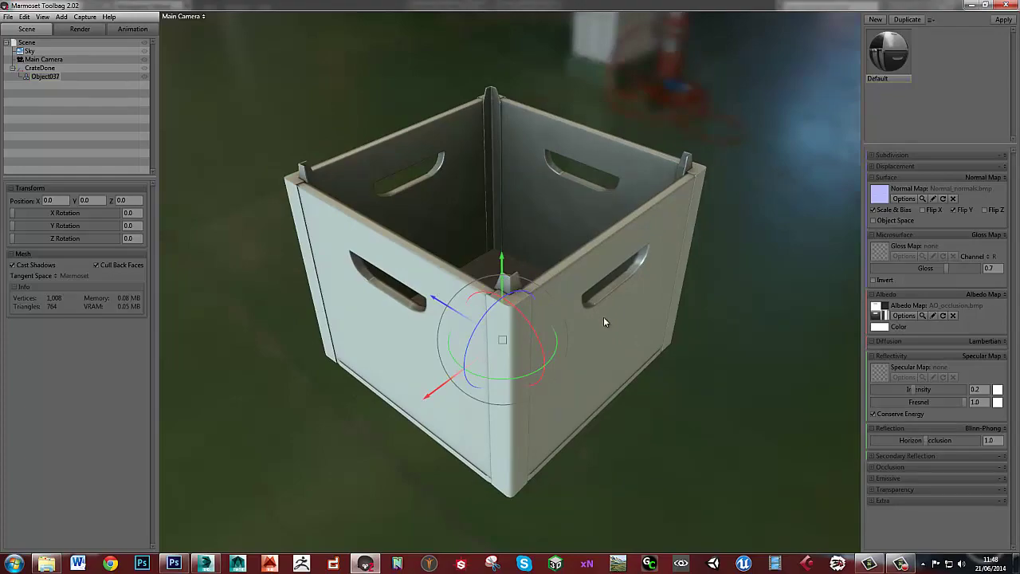
pyautogui.moveTo(604, 317); pyautogui.dragTo(467, 296)
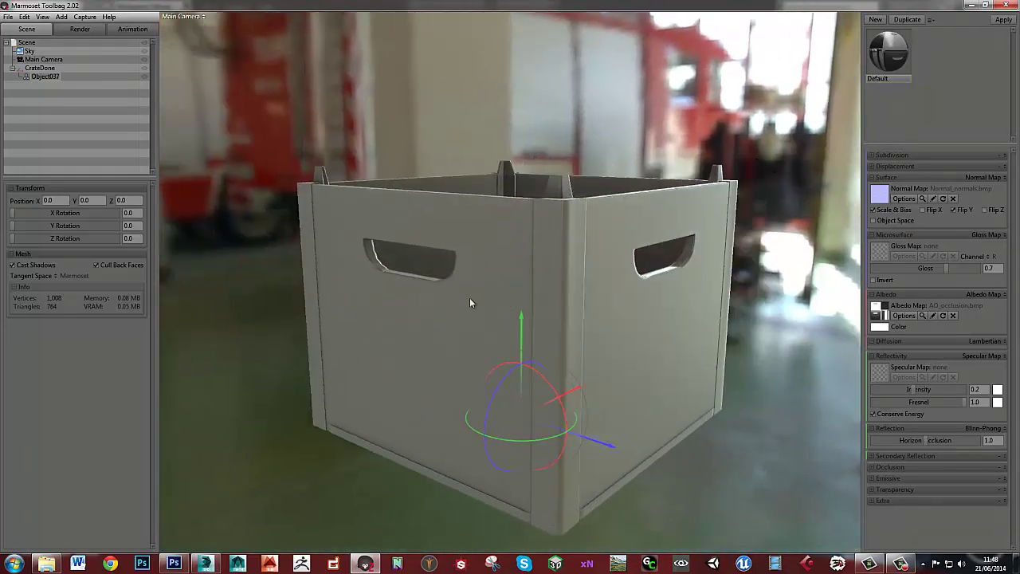
pyautogui.moveTo(633, 296); pyautogui.dragTo(450, 295)
pyautogui.scroll(5, 524, 168)
pyautogui.moveTo(496, 183); pyautogui.dragTo(495, 188)
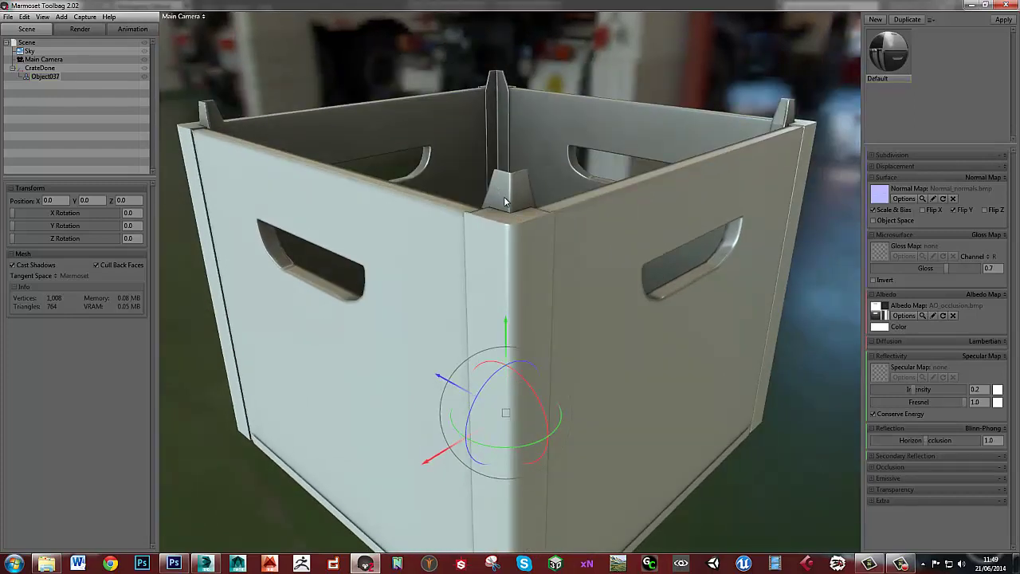
pyautogui.scroll(-5, 522, 209)
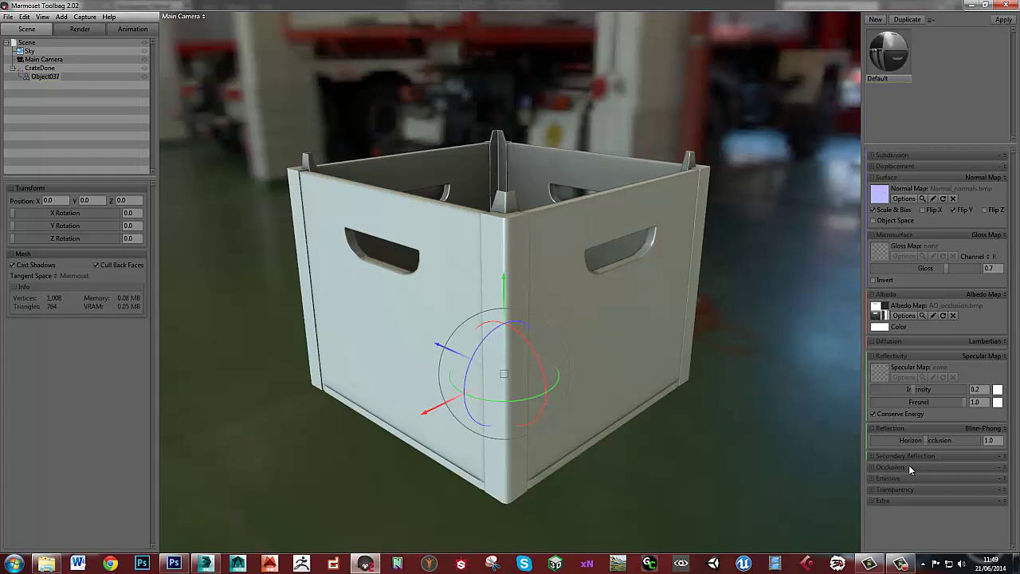
# - Enable Occlusion Maps as the occlusion type of the Default material
pyautogui.click(873, 468)
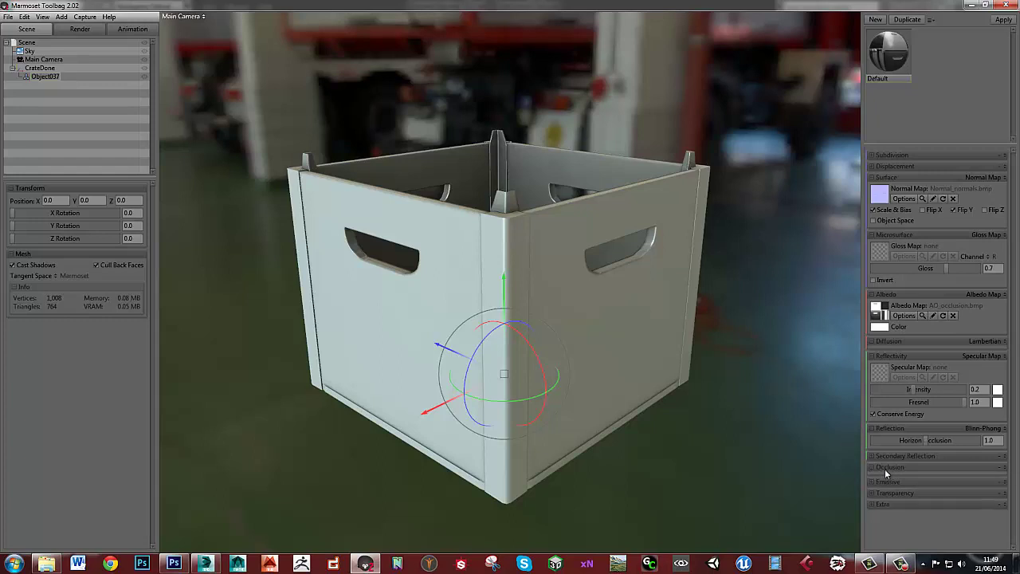
pyautogui.click(1007, 470)
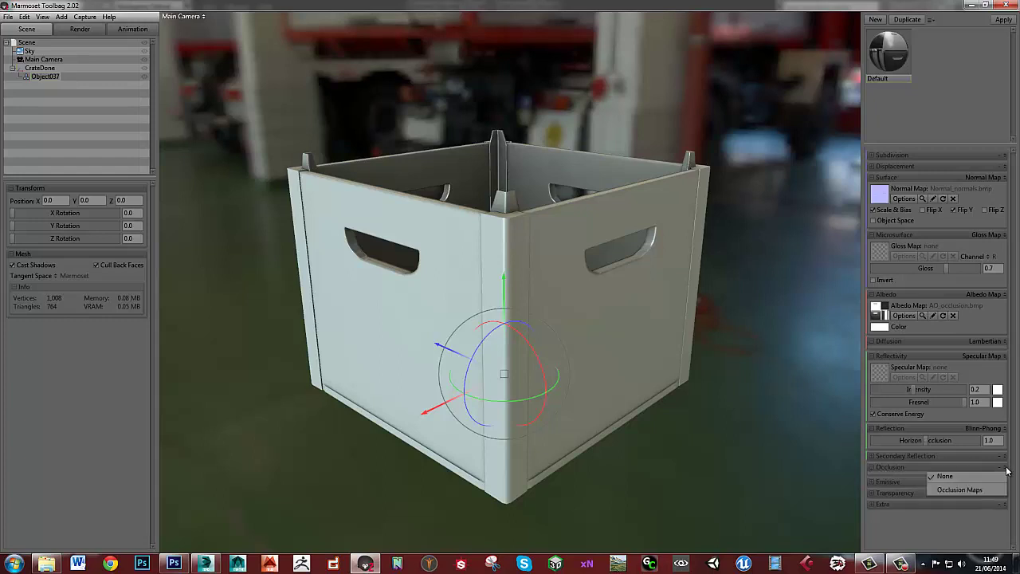
pyautogui.click(955, 490)
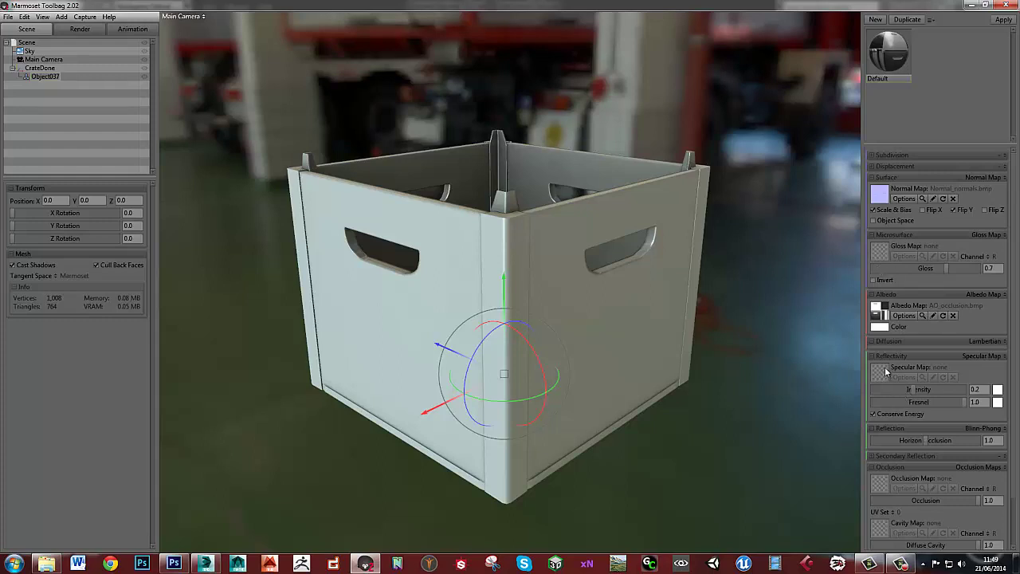
# - Switch the Default material's reflectivity to Metalness Map and lower the metalness to 0.0
pyautogui.click(1002, 357)
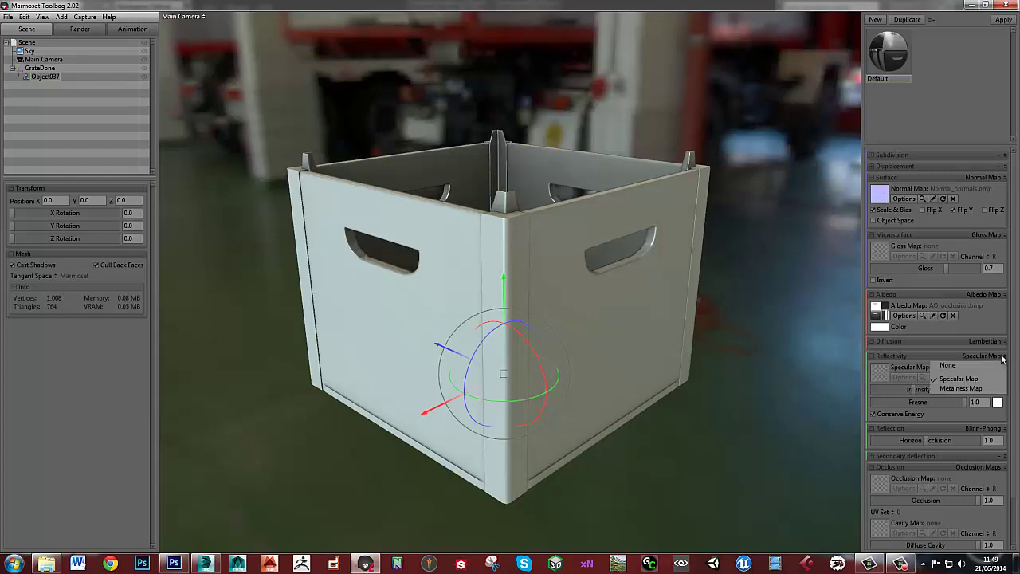
pyautogui.click(985, 390)
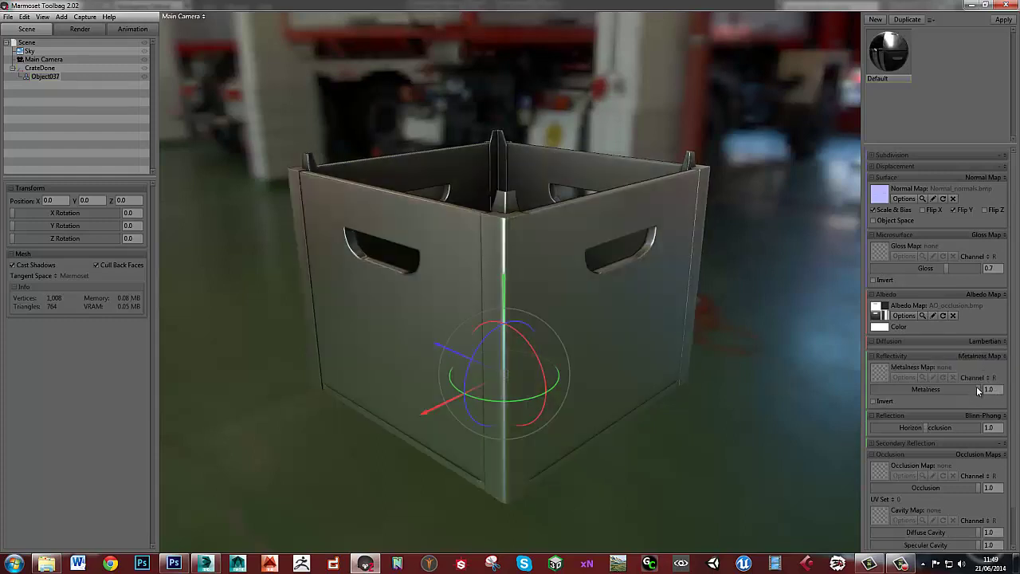
pyautogui.moveTo(979, 388)
pyautogui.mouseDown()
pyautogui.moveTo(865, 390)
pyautogui.moveTo(981, 389)
pyautogui.mouseUp()
pyautogui.moveTo(978, 389); pyautogui.dragTo(805, 389)
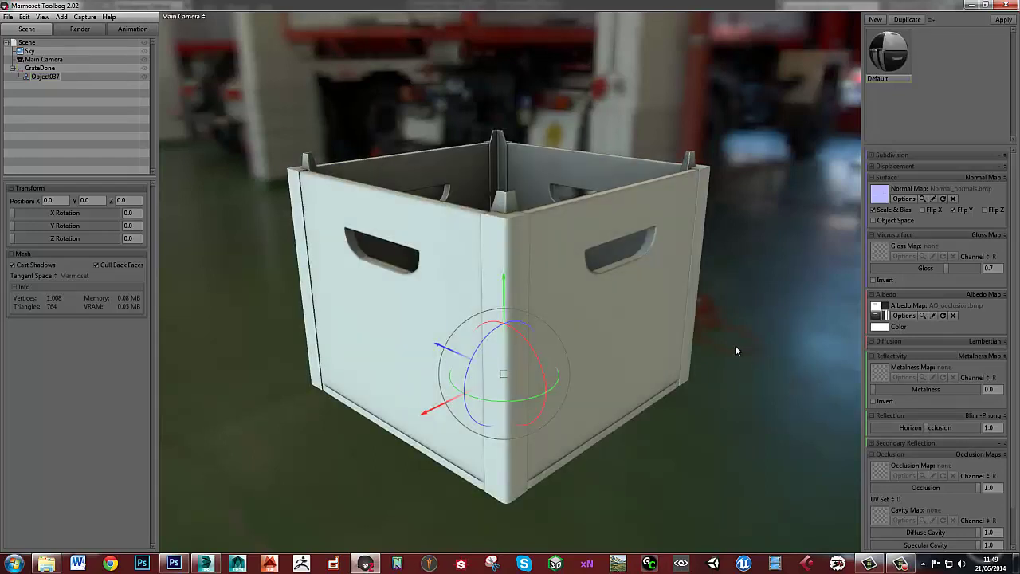